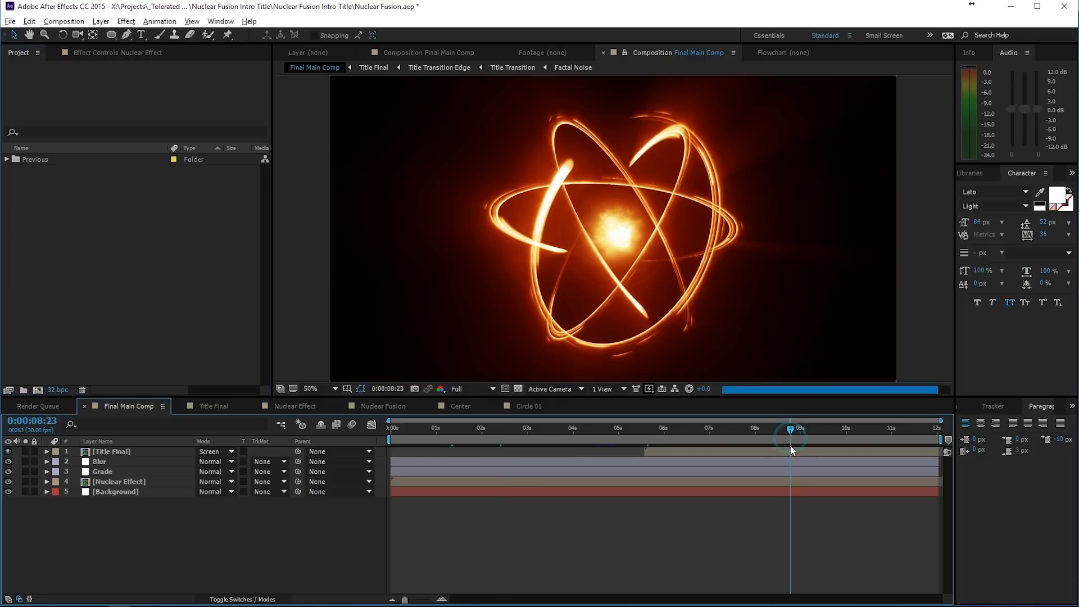
- Close all the open compositions, from Final Main Comp through Circle 01, leaving only the render queue
click(499, 433)
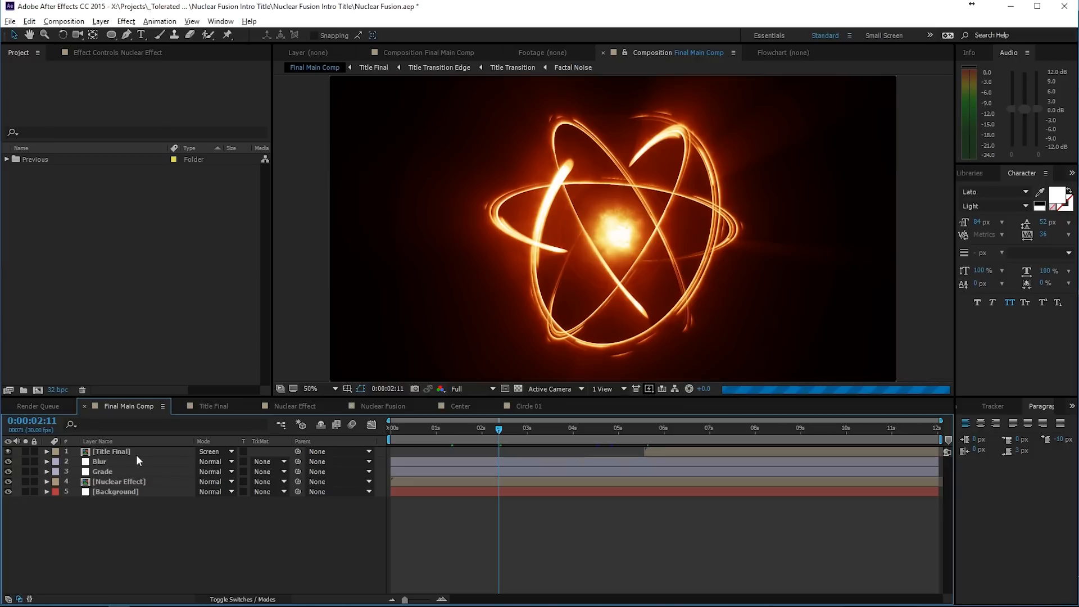
click(85, 406)
click(84, 406)
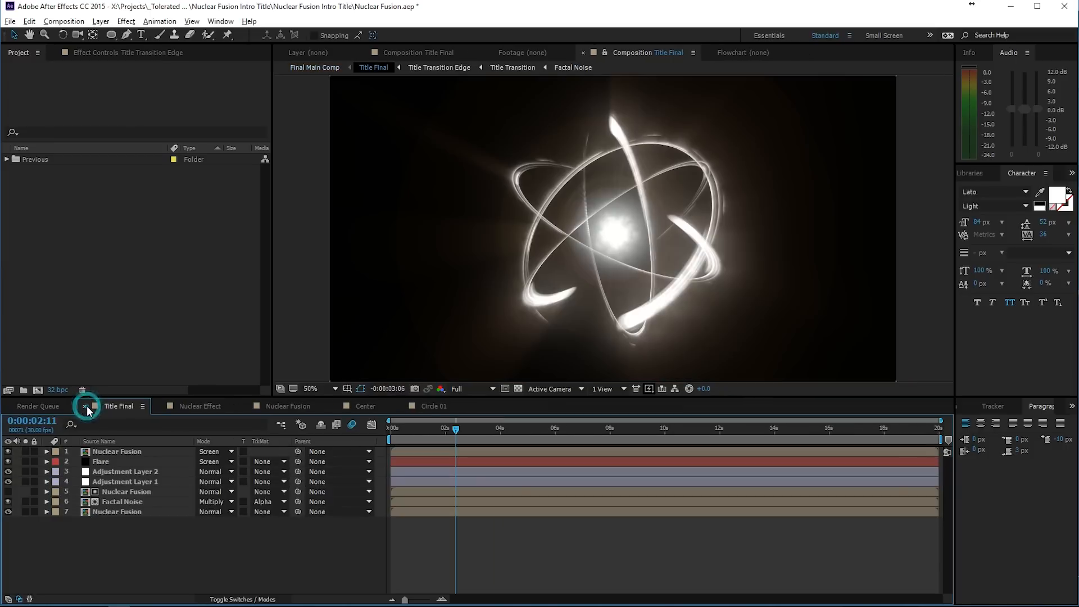
click(86, 406)
click(86, 406)
click(86, 407)
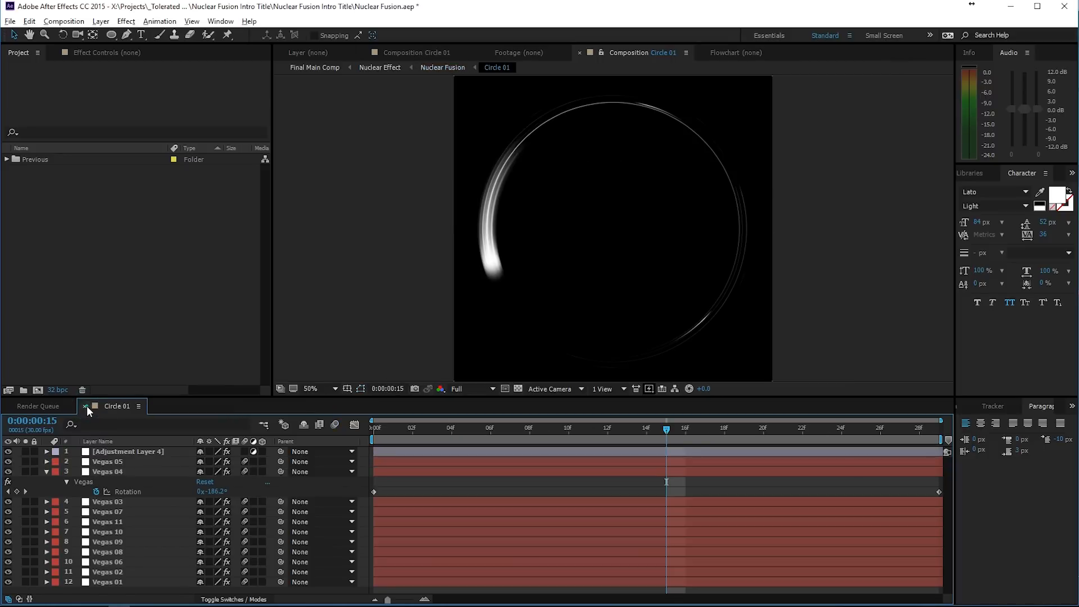
click(86, 406)
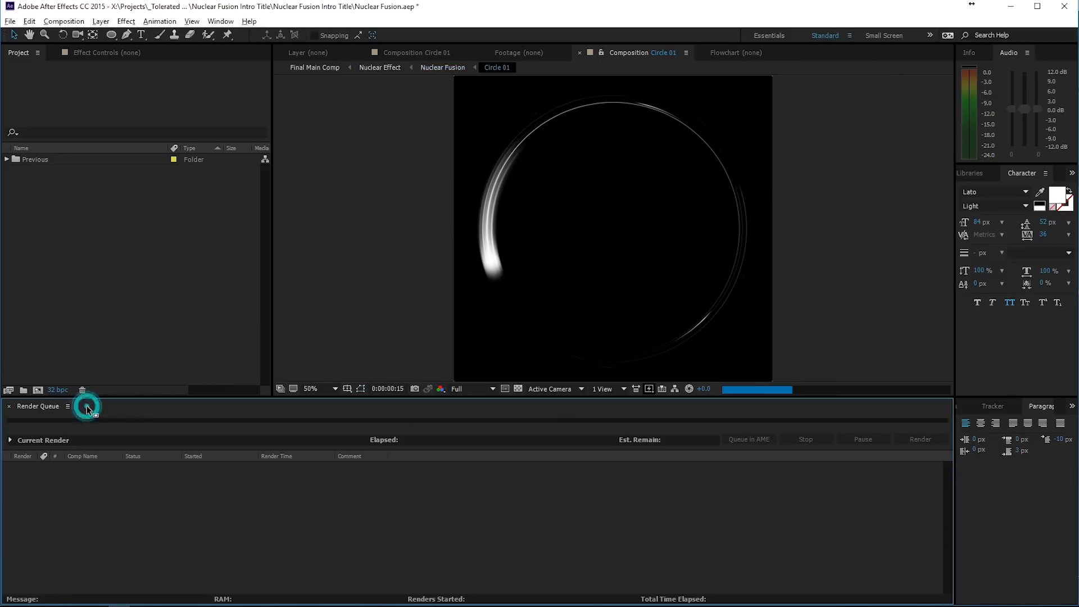
- Create a new composition named Circle Effect with the default settings
click(38, 389)
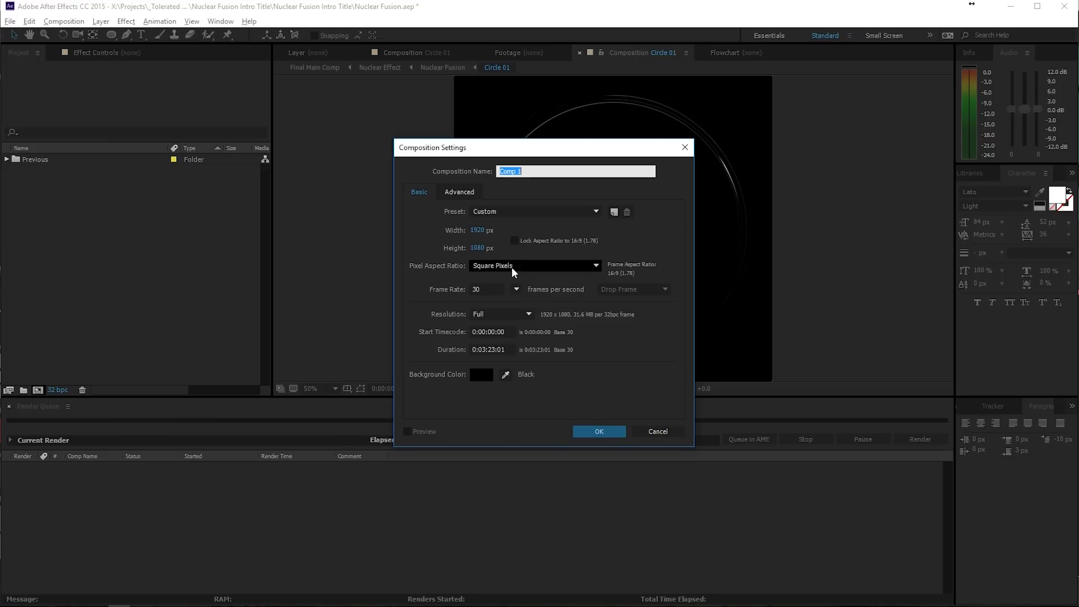
text(Circle Effect)
key(Return)
- Reopen the Circle Effect composition's settings and set its height to 1920 px for a square frame
right_click(290, 508)
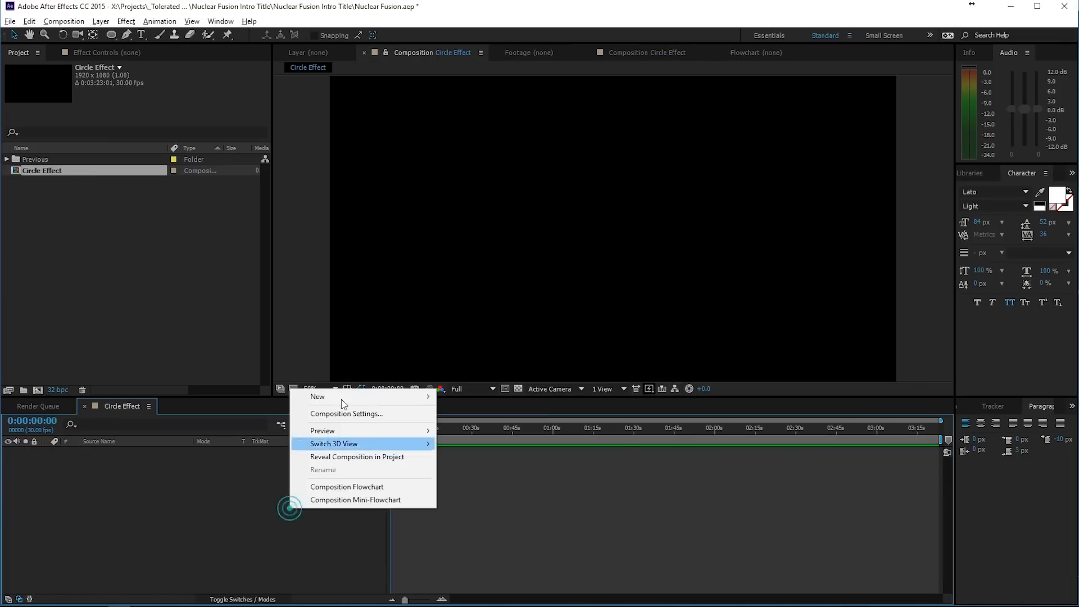
click(331, 411)
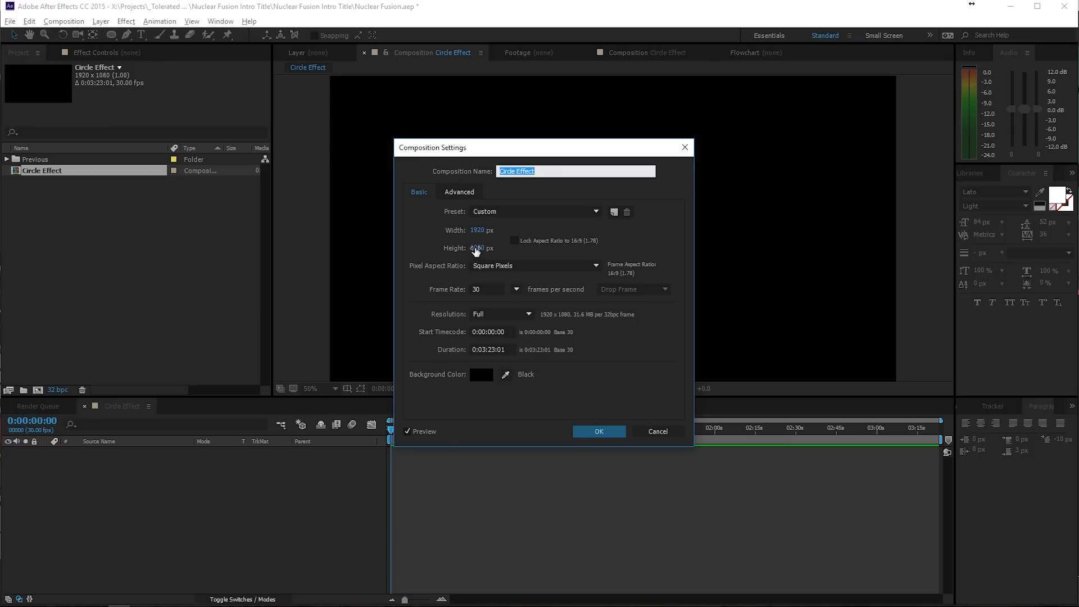
click(479, 231)
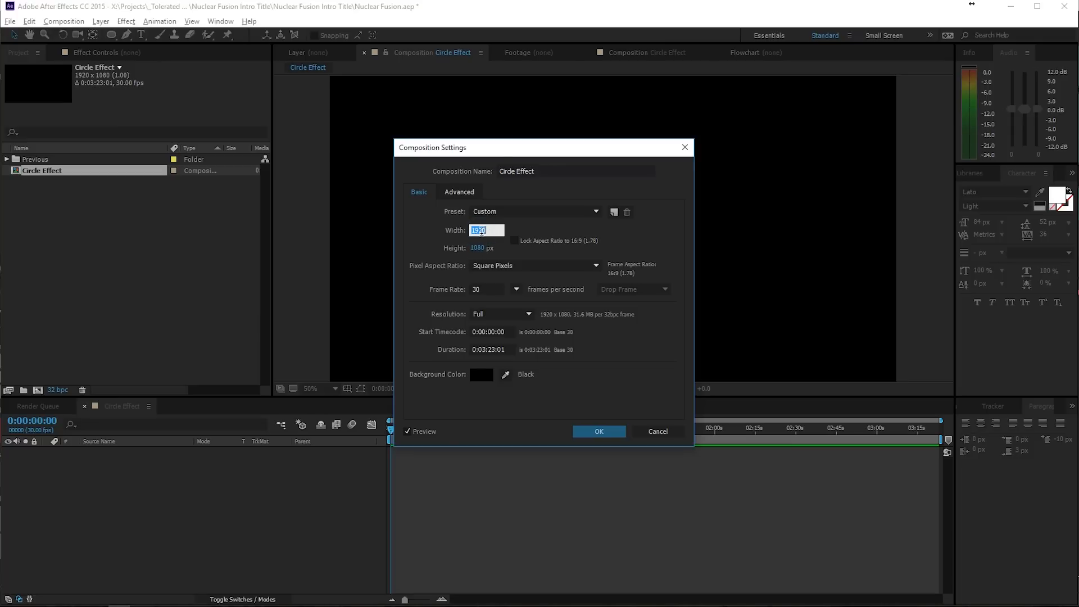
key(Tab)
text(1920)
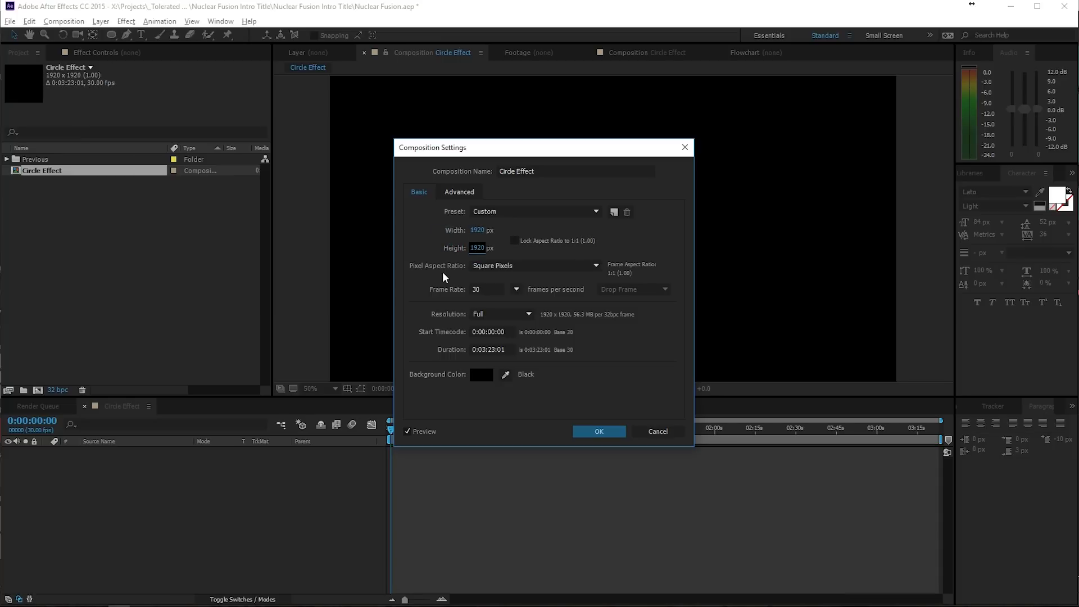
- Set the composition's duration to 0:00:10:00 and apply the settings
click(482, 289)
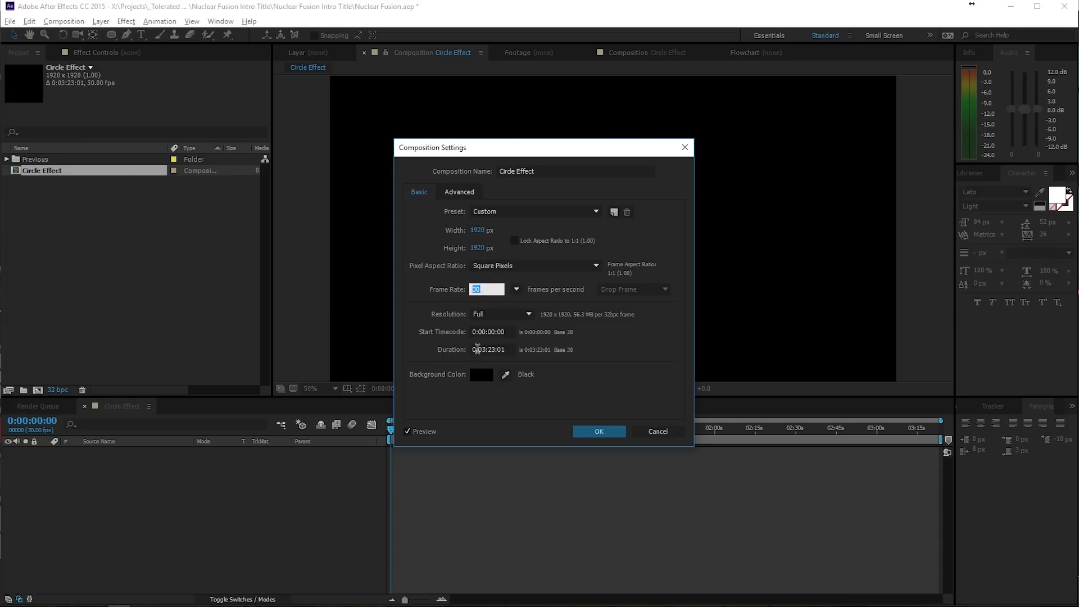
click(486, 350)
key(BackSpace)
text(0)
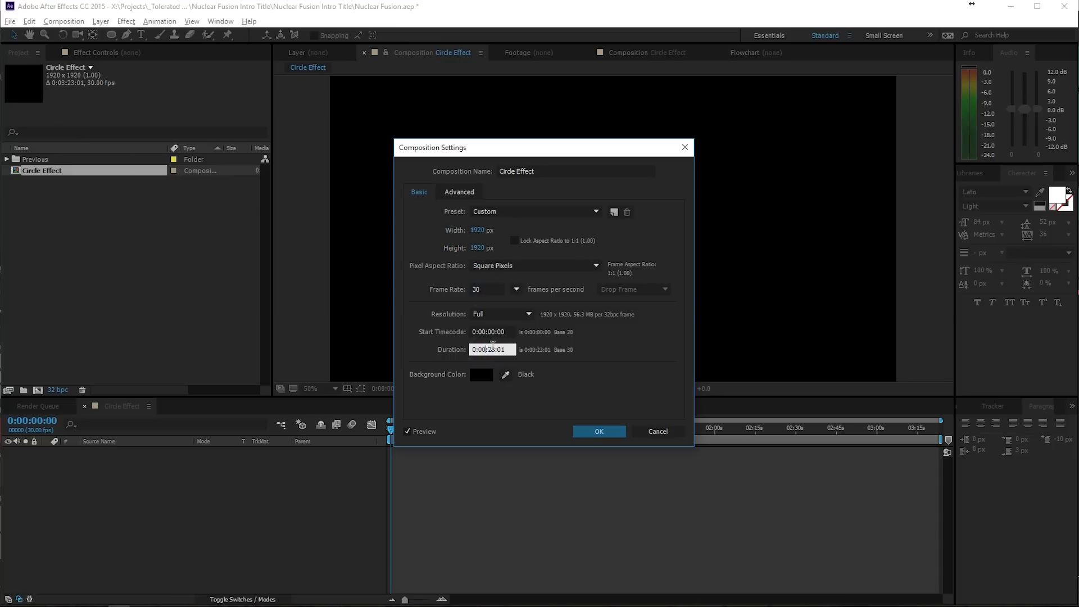
click(492, 349)
click(511, 350)
key(BackSpace)
text(0)
click(586, 431)
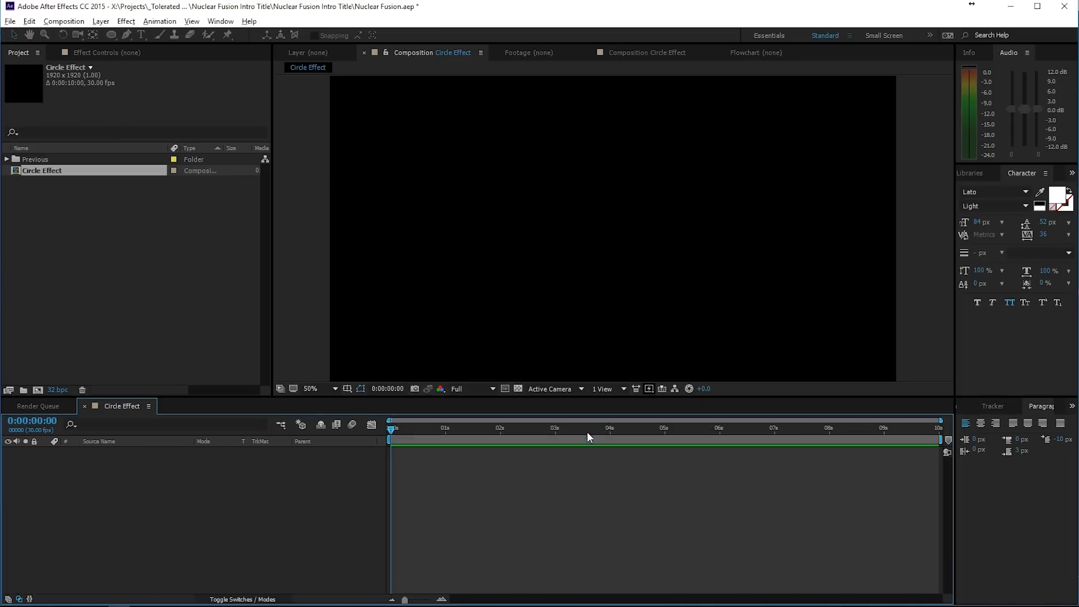
- Add a black comp-size solid layer named Circle Mask to the Circle Effect composition
scroll(580, 293, down, 2)
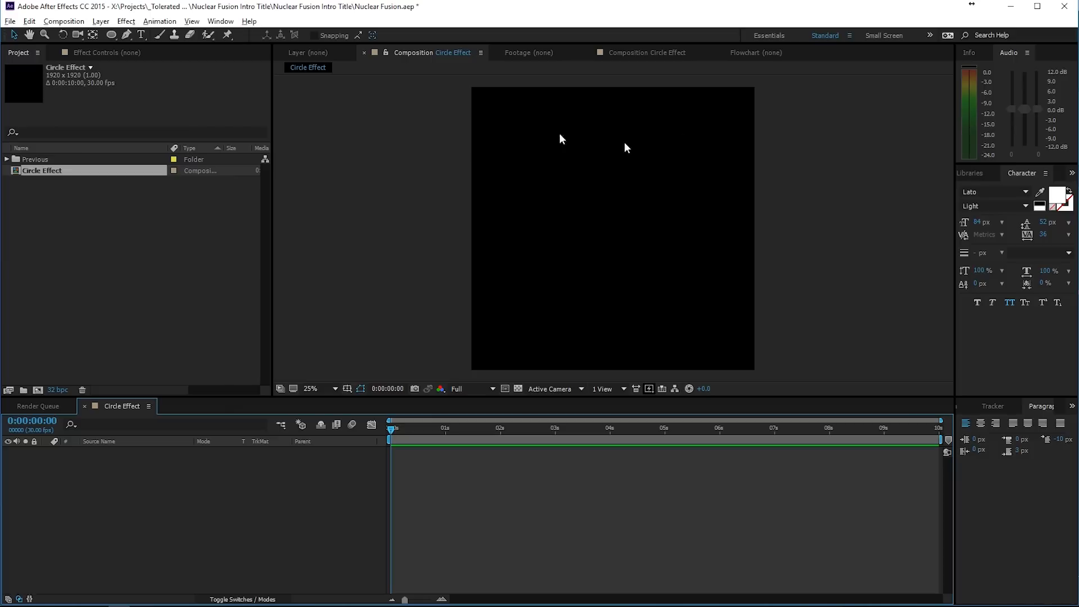
right_click(119, 472)
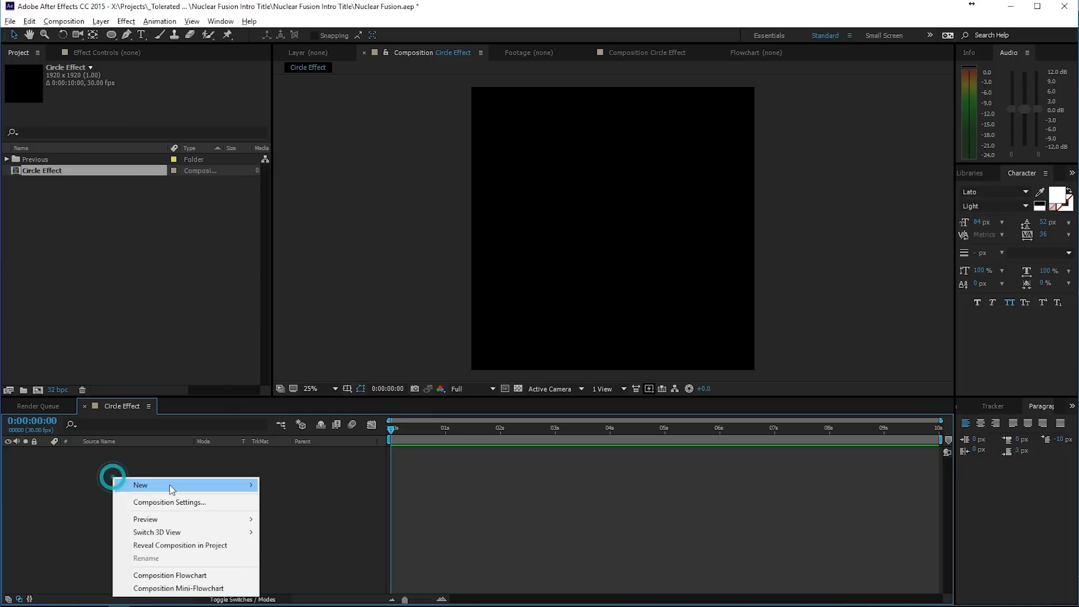
mouse_move(169, 482)
click(20, 515)
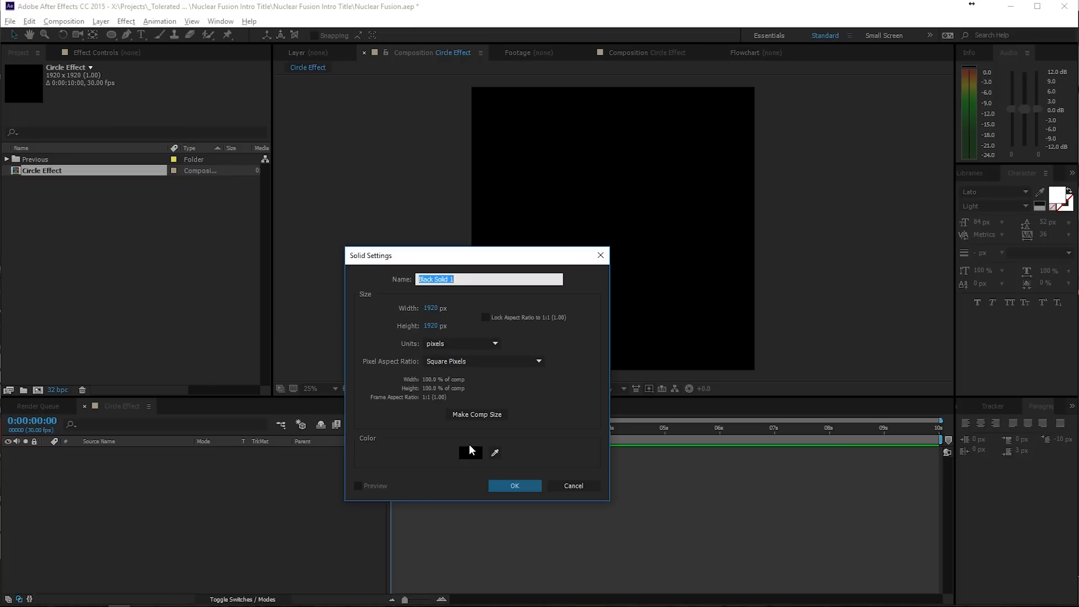
text(Circle Mask)
click(478, 416)
click(514, 485)
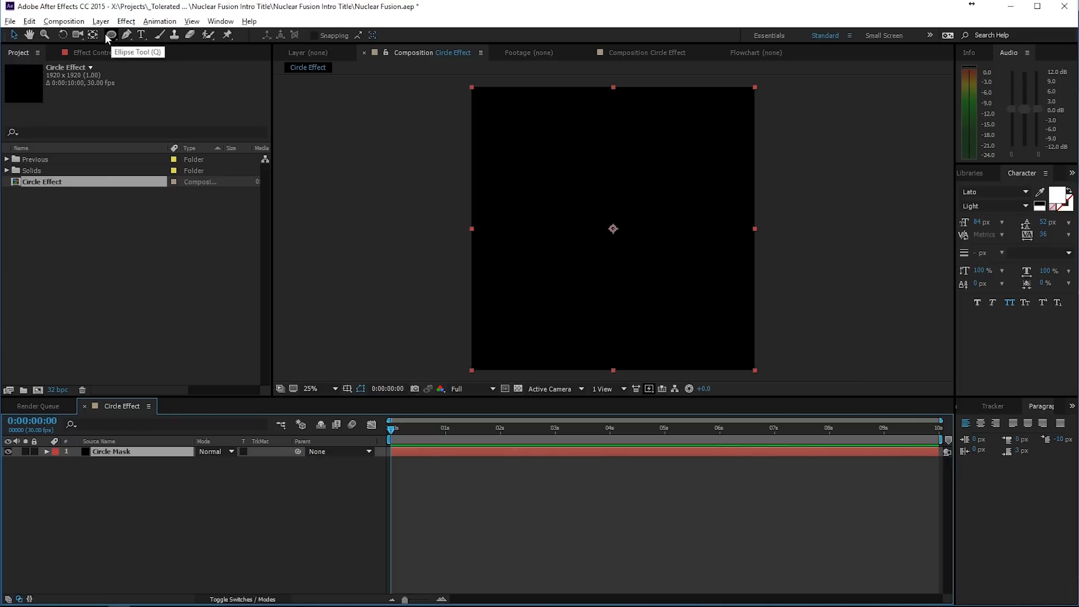
- Add a full-frame ellipse mask to the Circle Mask layer and shrink it around its centre to about four fifths of the frame width
double_click(111, 36)
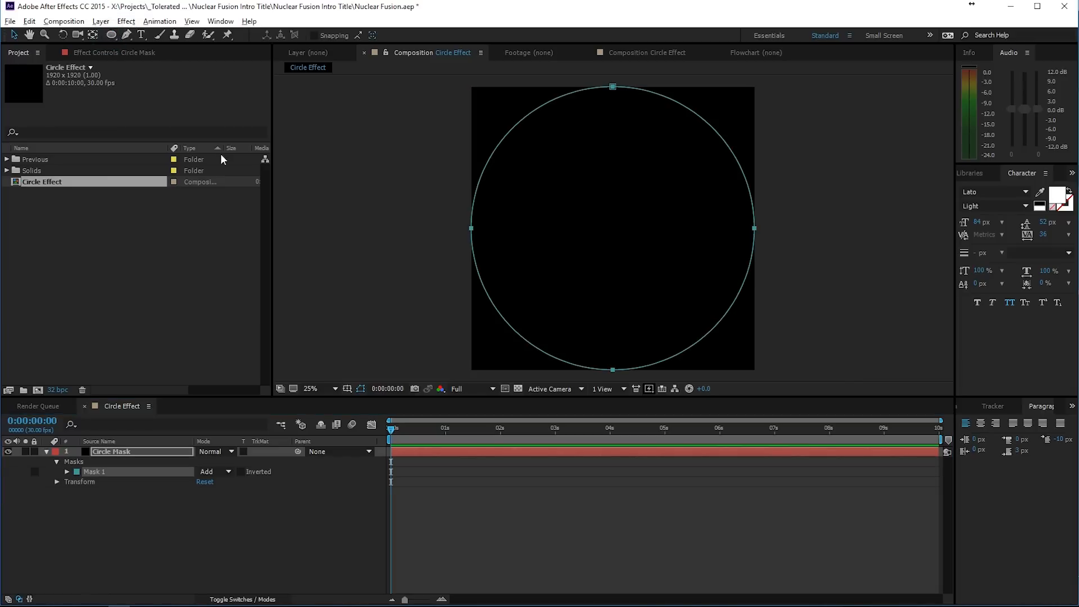
click(472, 230)
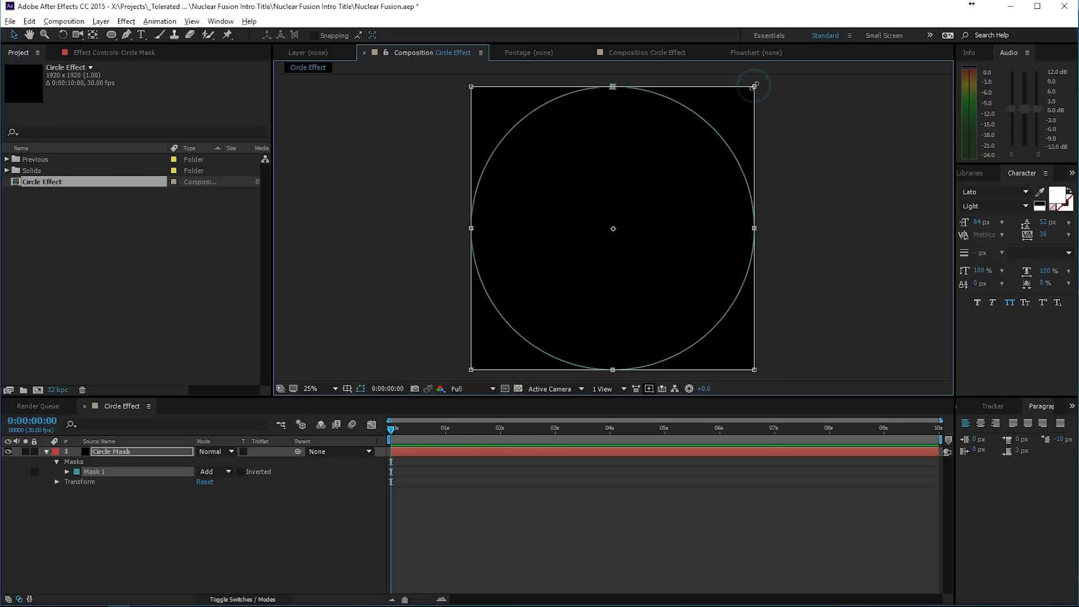
mouse_move(742, 104)
mouse_down()
mouse_move(722, 132)
mouse_move(755, 101)
mouse_move(747, 112)
mouse_up()
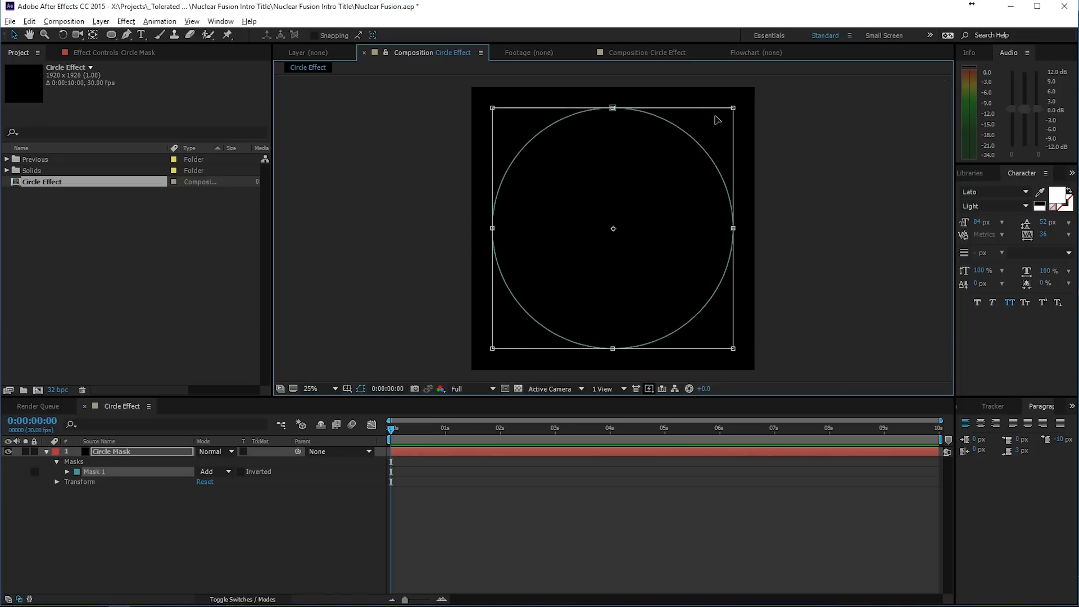
drag(731, 107, 724, 113)
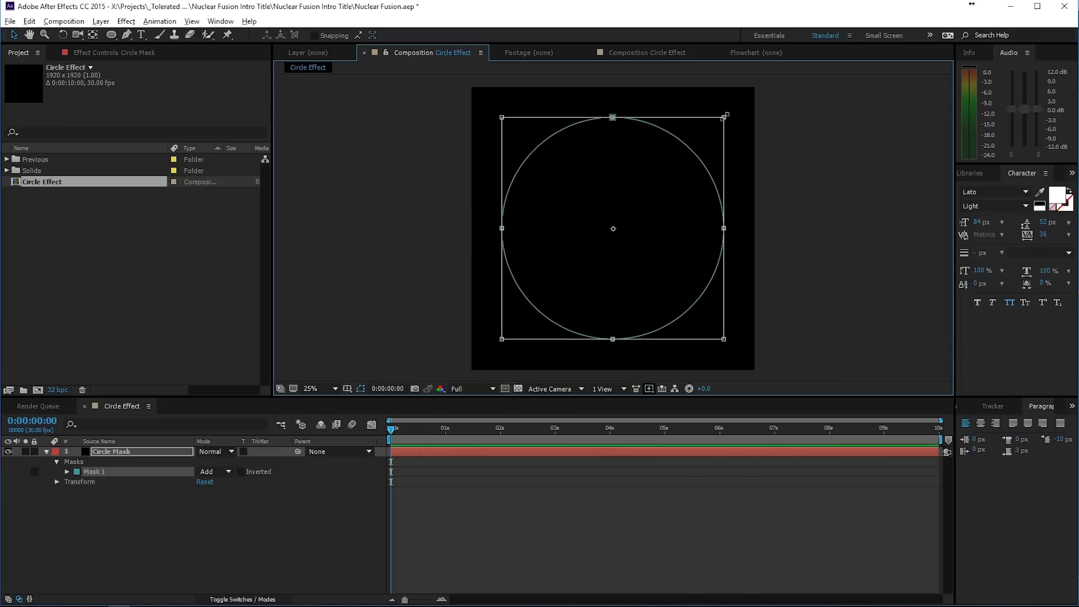
key(Return)
click(808, 175)
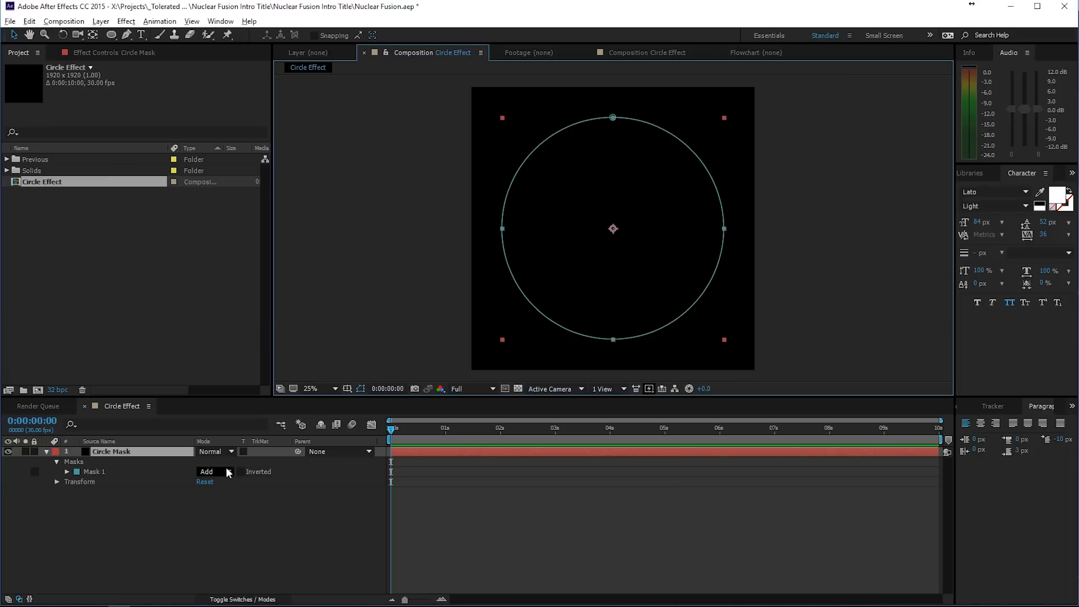
- Set the mode of Mask 1 to None and hide mask outlines in the composition view
click(207, 473)
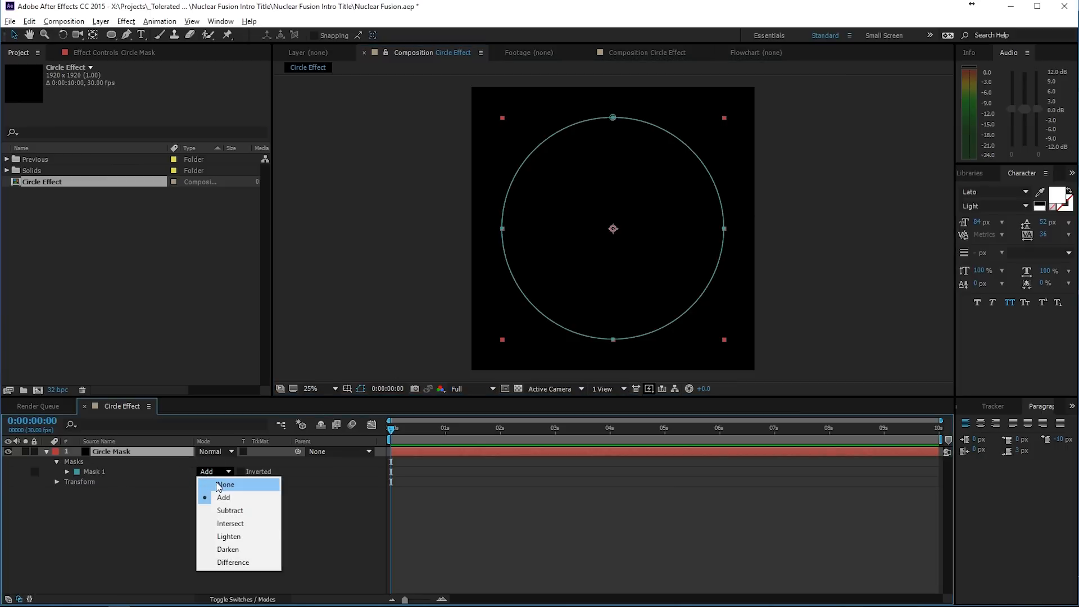
click(219, 485)
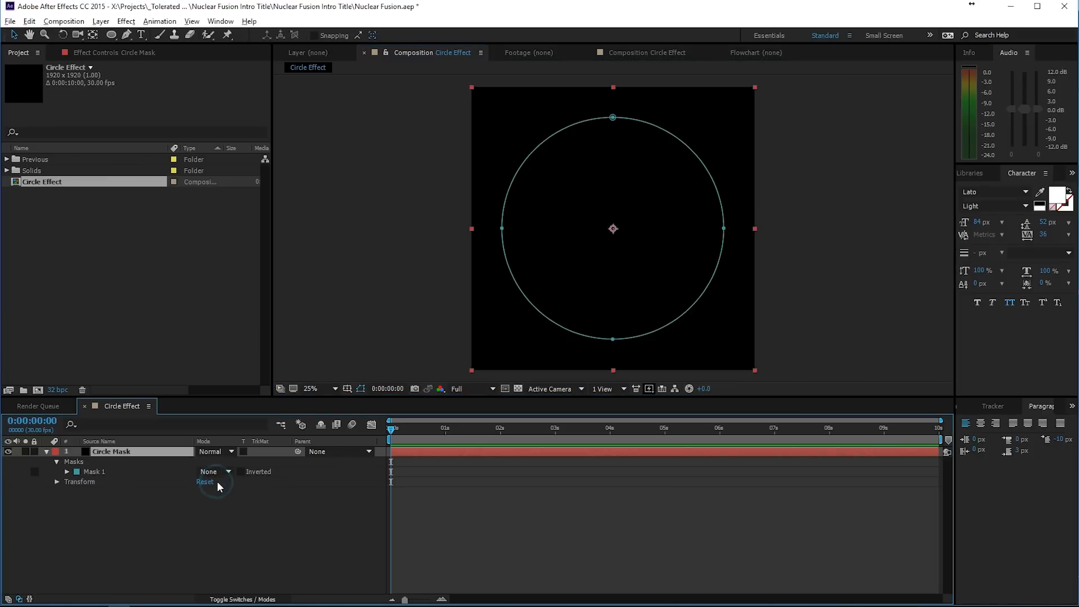
click(361, 389)
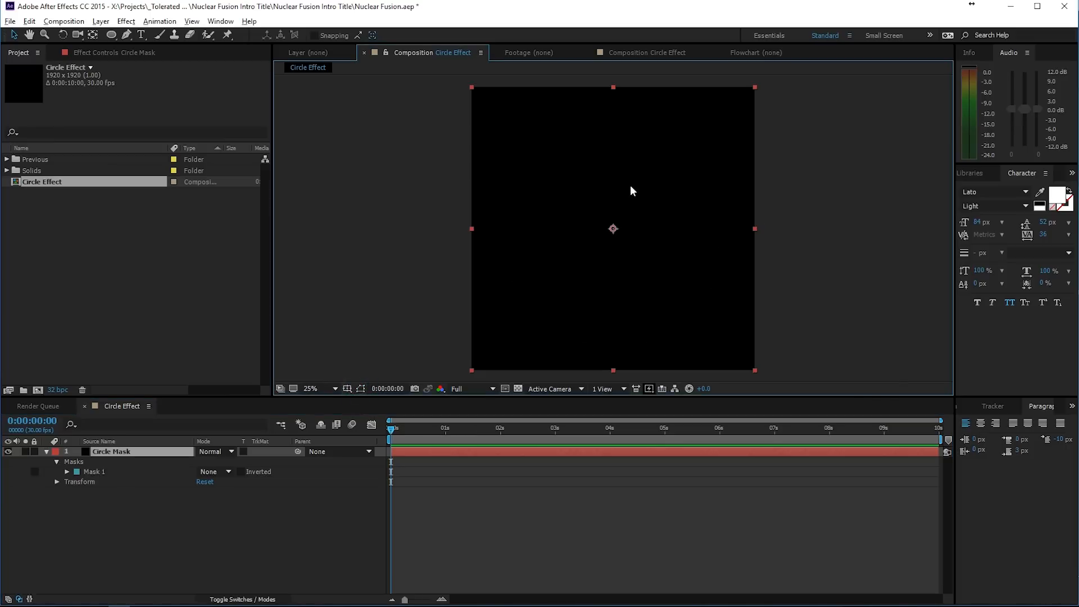
- Find the Vegas effect by searching for "vegas" and apply it to the Circle Mask layer
click(438, 455)
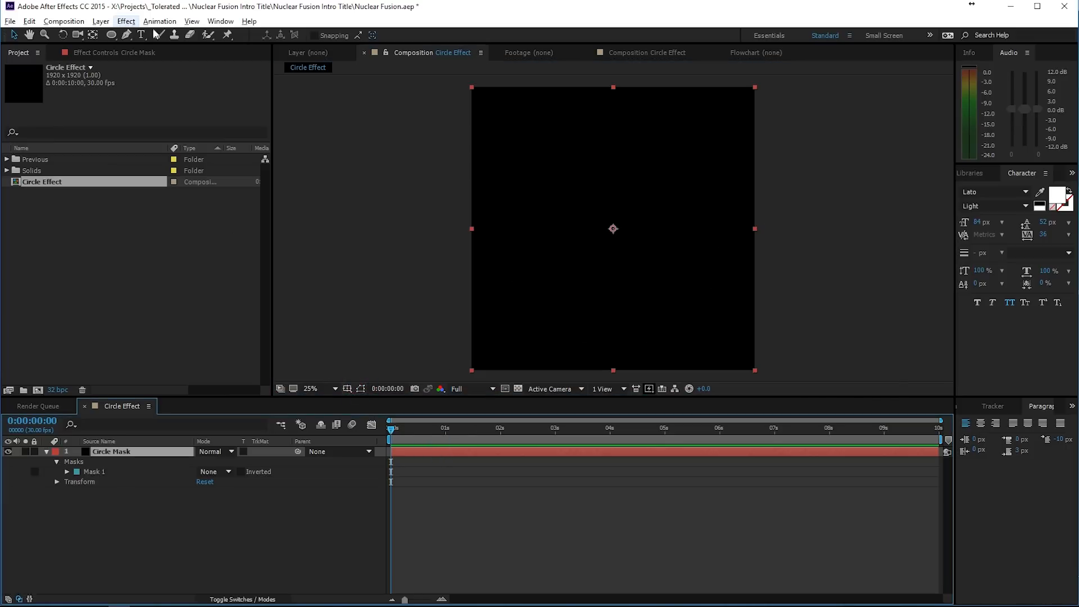
click(979, 174)
click(961, 173)
click(963, 173)
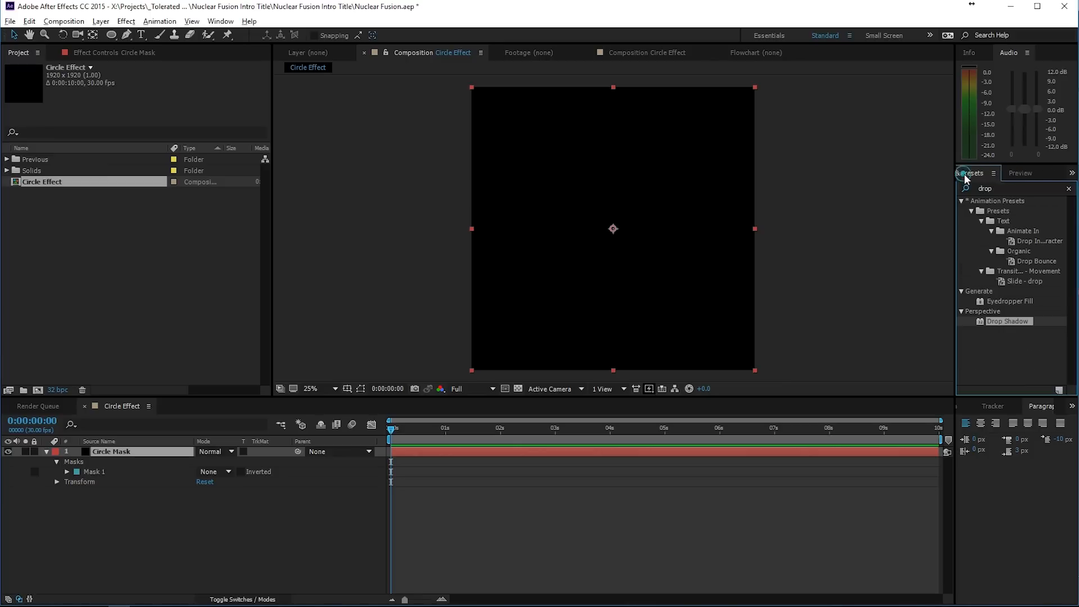
double_click(1000, 188)
text(vegas)
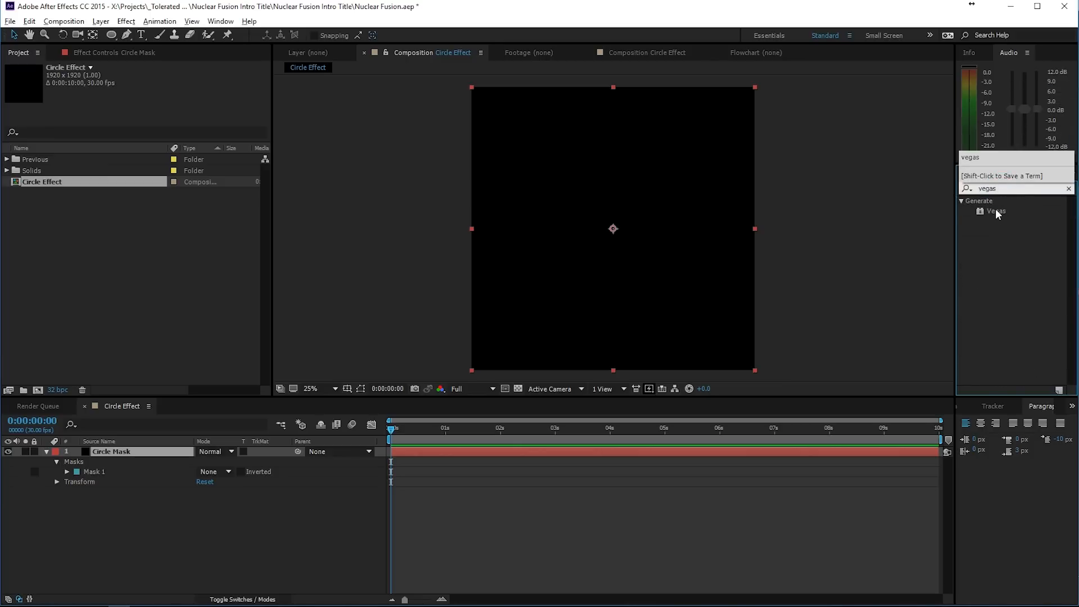
drag(998, 214, 613, 209)
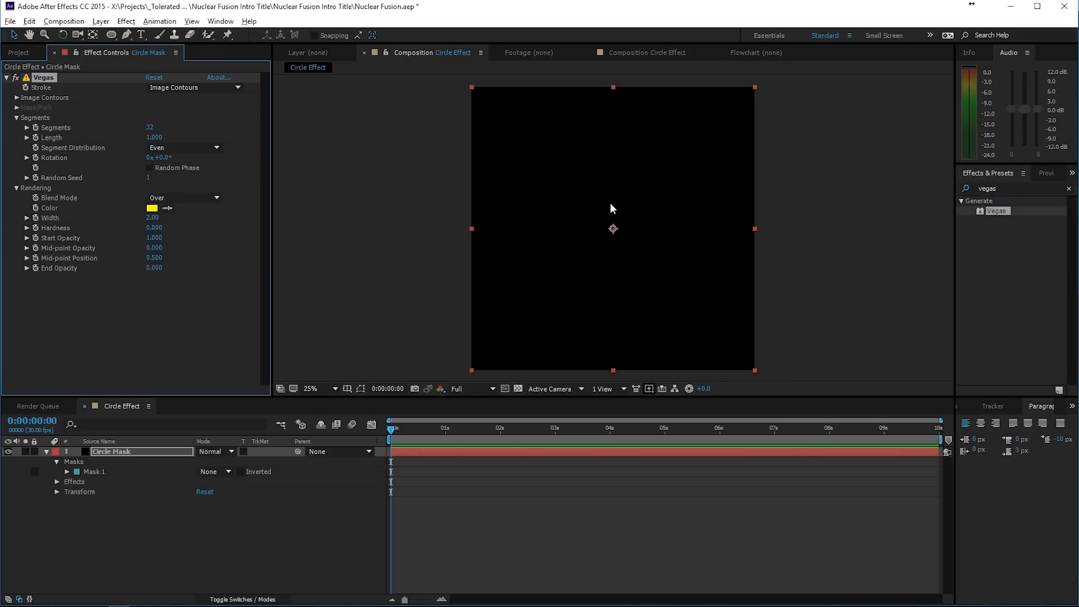
- Set the Vegas effect's Stroke to Mask/Path and its number of segments to 1
click(168, 90)
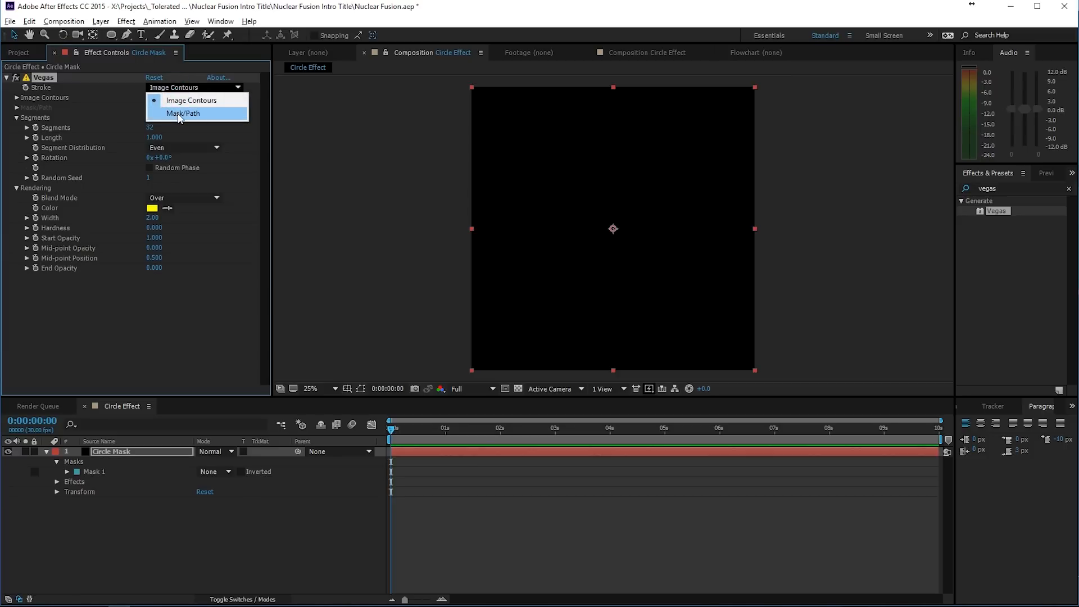
click(180, 113)
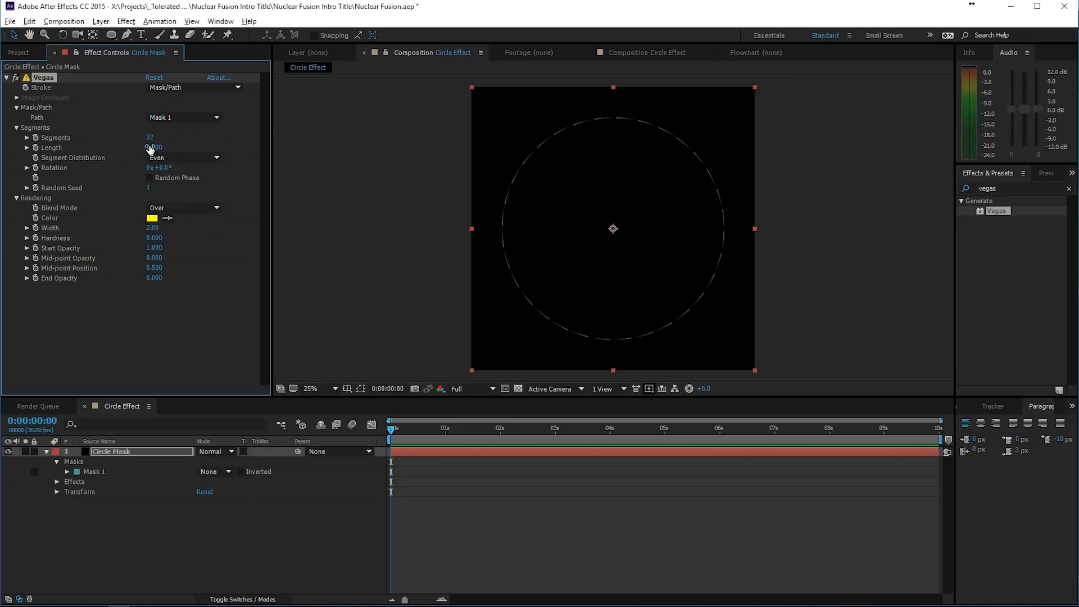
click(152, 140)
text(1)
key(Return)
- Set the Vegas stroke's Width to 84.90, Hardness to 1.000 and segment Length to 0.080
drag(151, 228, 487, 252)
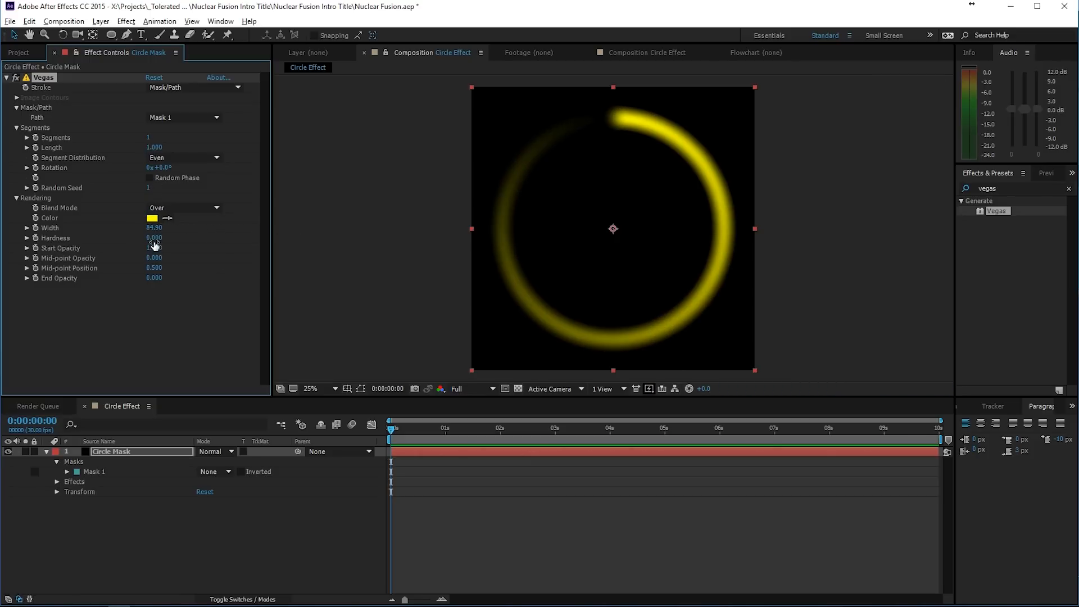
drag(153, 242, 605, 147)
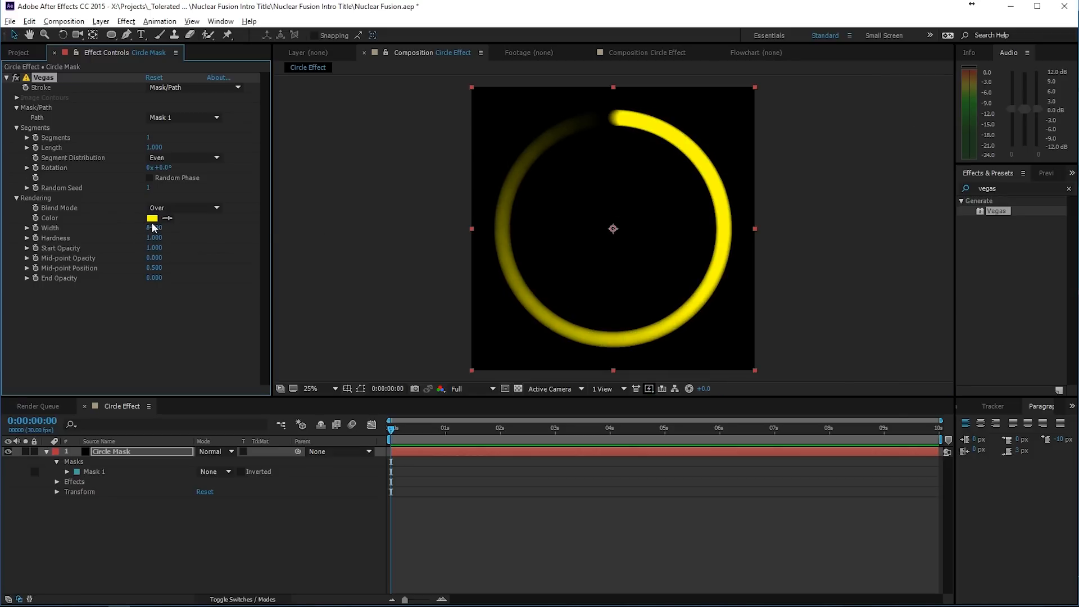
drag(154, 147, 109, 157)
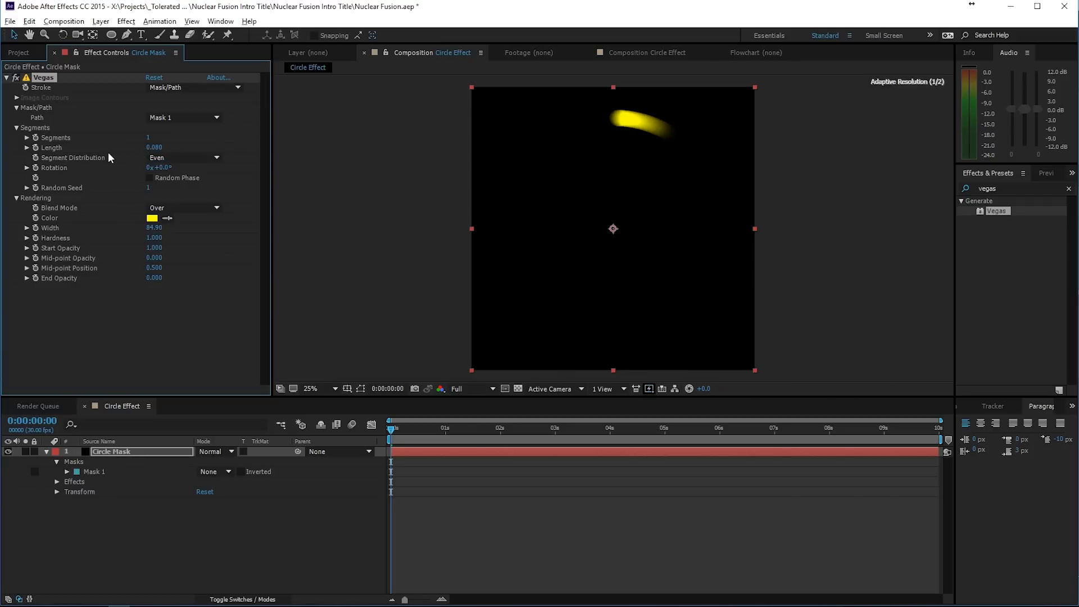
- Open Final Main Comp from the Previous folder and drill through Nuclear Effect and Nuclear Fusion into the nested Circle 01 composition
click(23, 55)
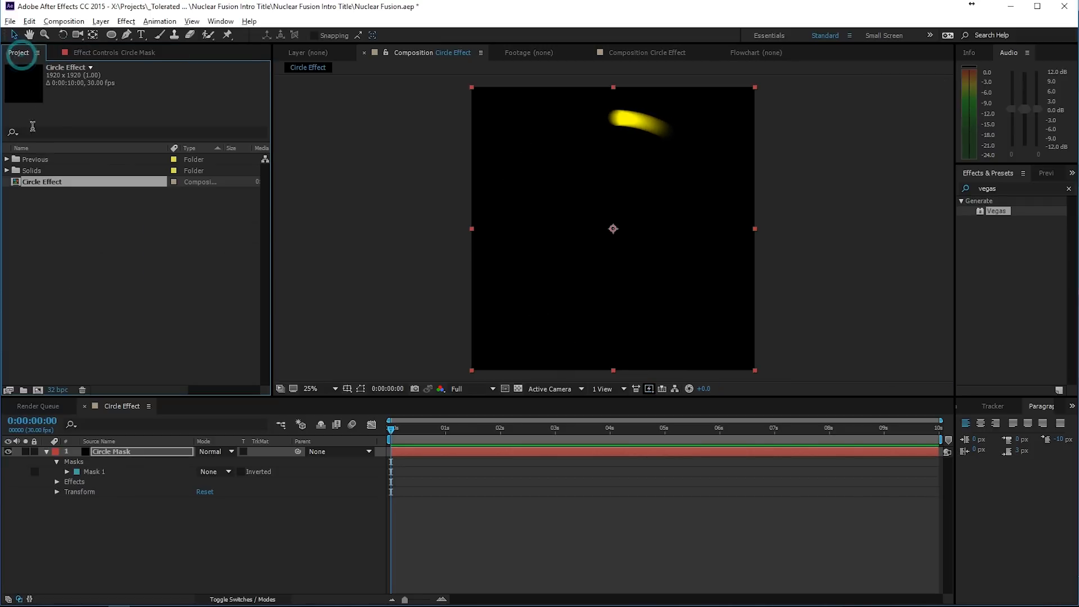
click(7, 159)
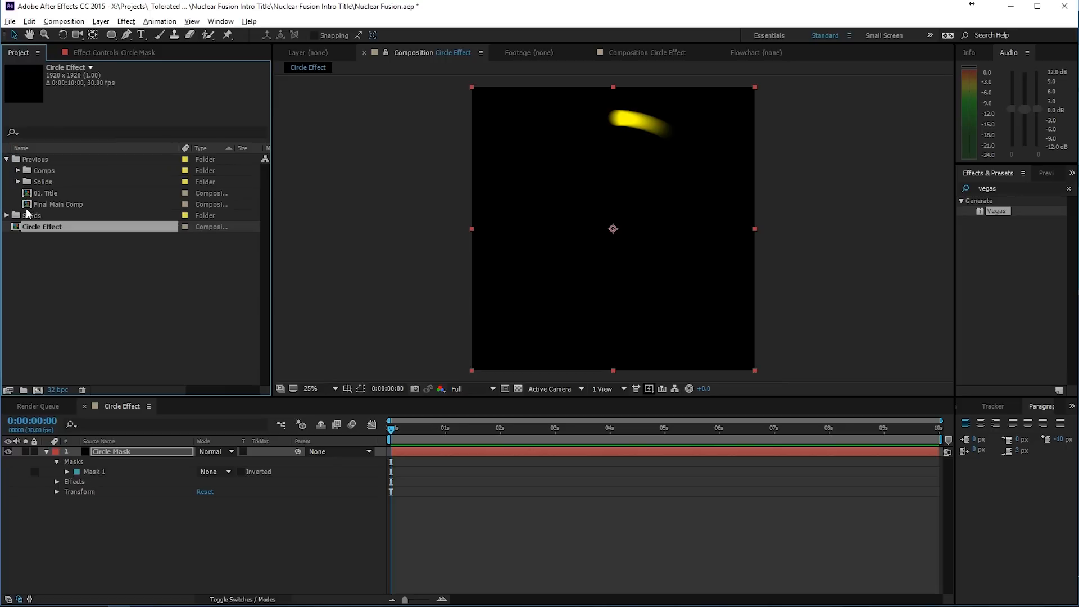
double_click(51, 204)
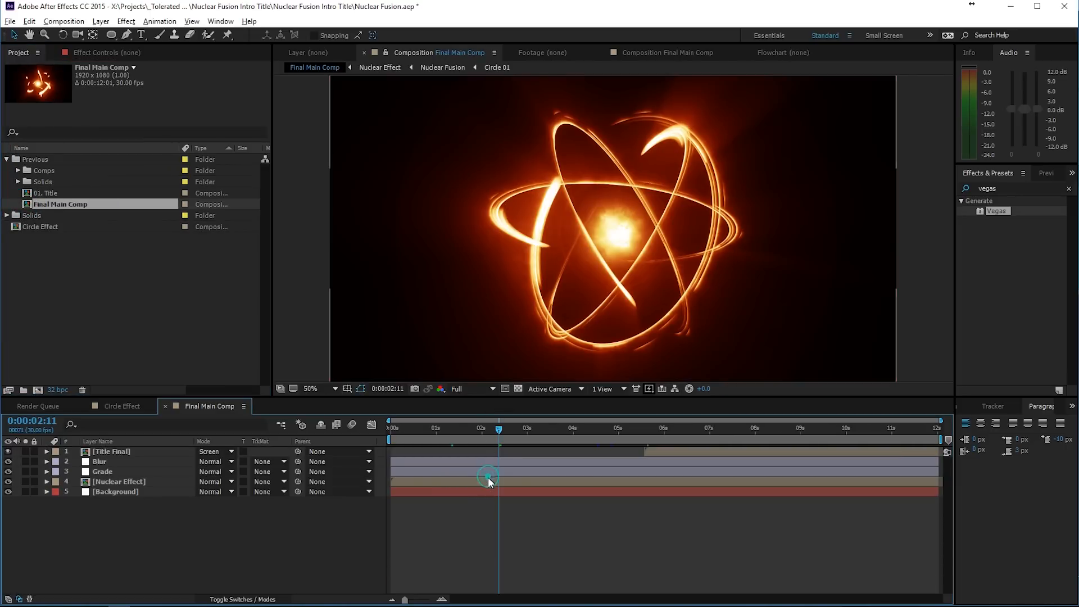
double_click(488, 478)
double_click(441, 510)
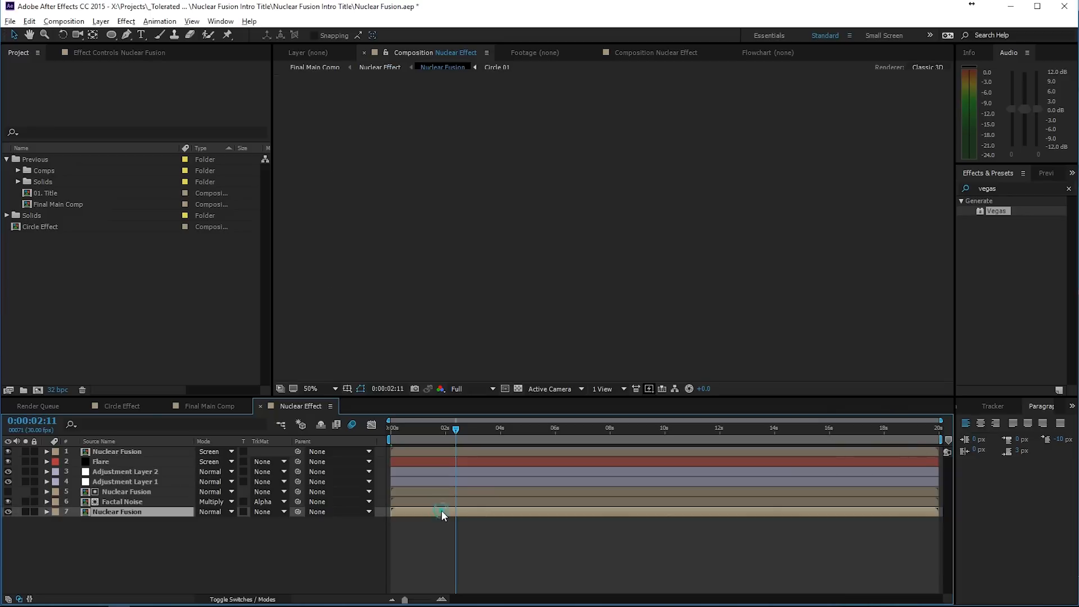
double_click(442, 482)
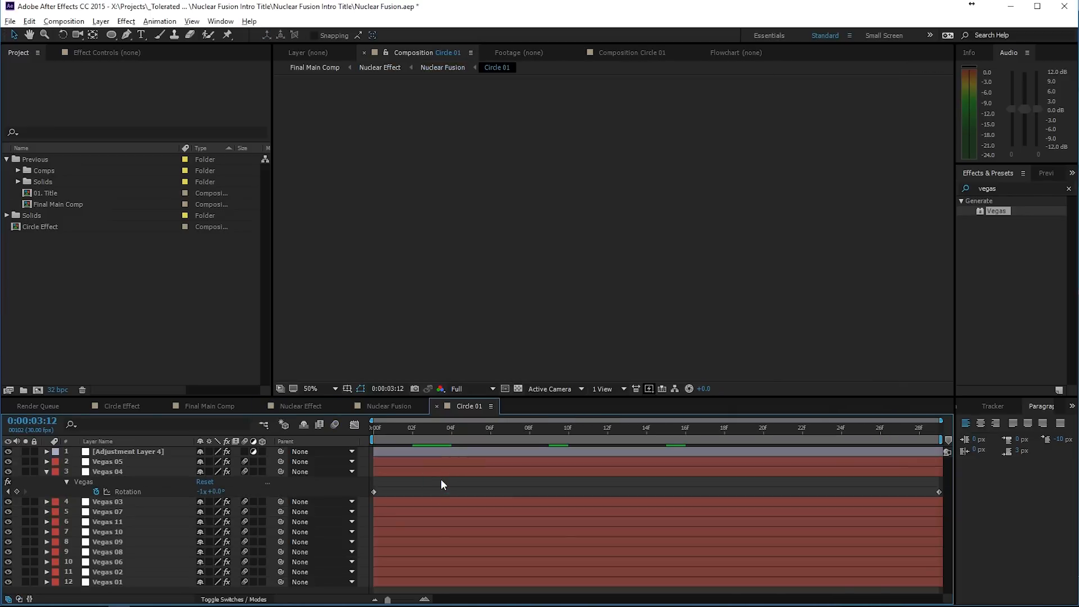
- Examine the streak in Circle 01 up close at frame 0:00:00:05 and solo the Vegas 01 layer
click(462, 431)
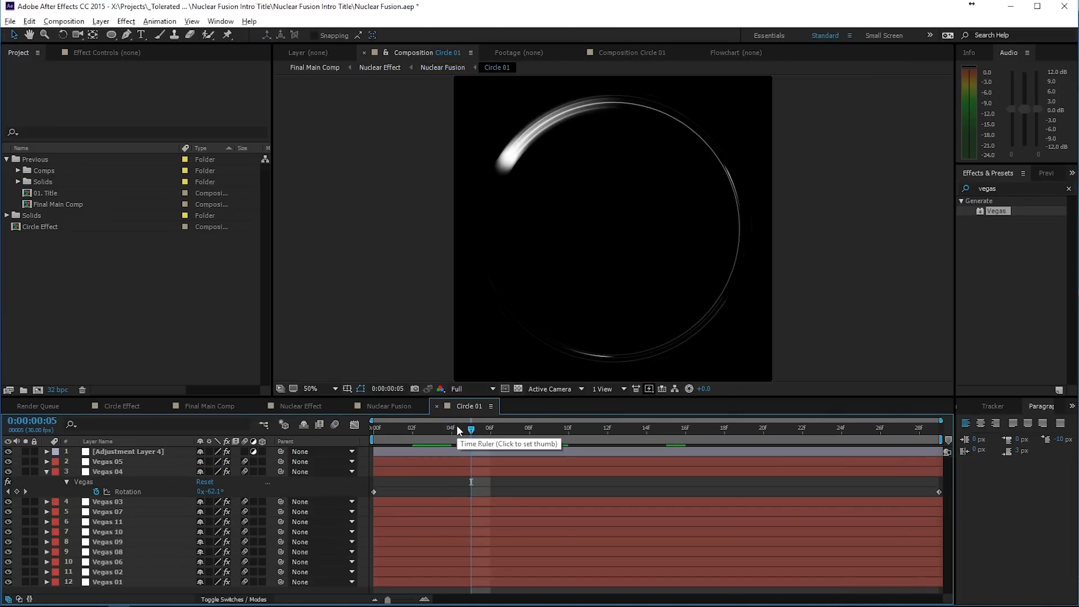
scroll(532, 218, up, 2)
drag(514, 170, 600, 306)
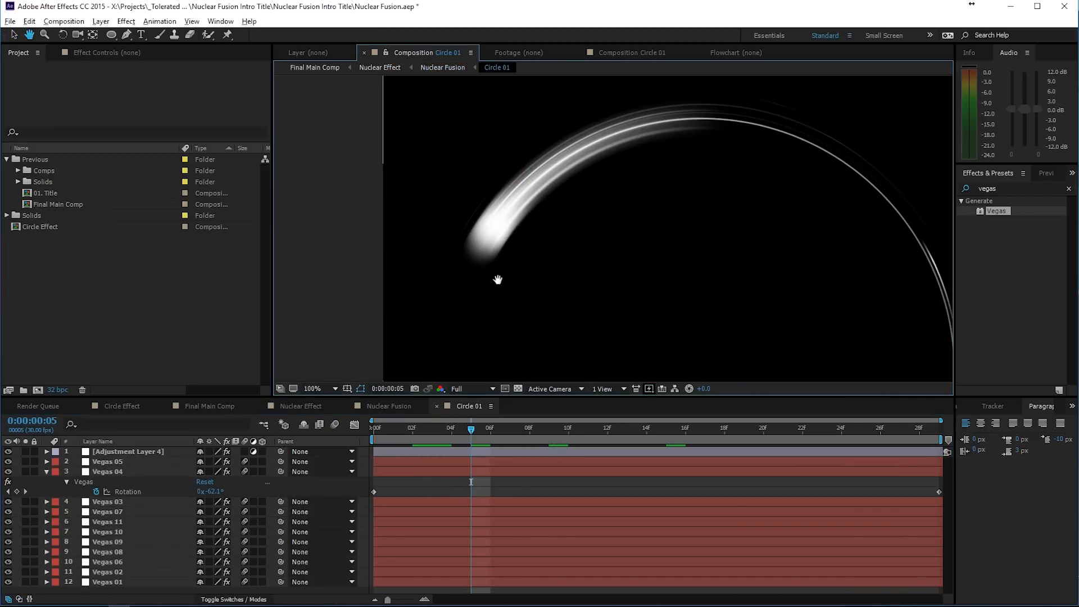
click(25, 582)
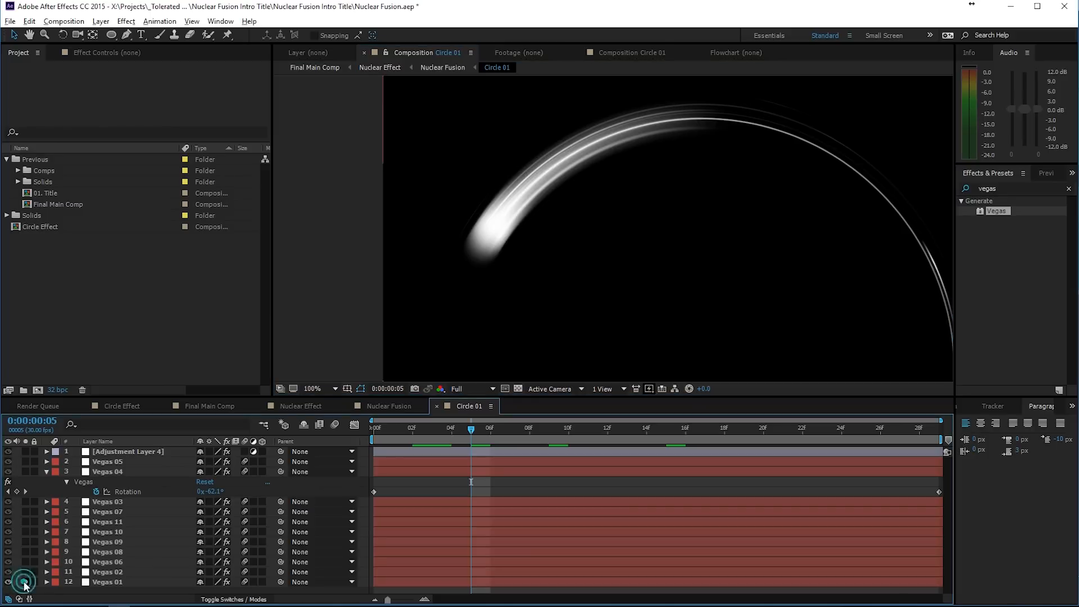
- Close the Nuclear Fusion, Nuclear Effect and Final Main Comp timelines and return to the Circle Effect composition
click(384, 405)
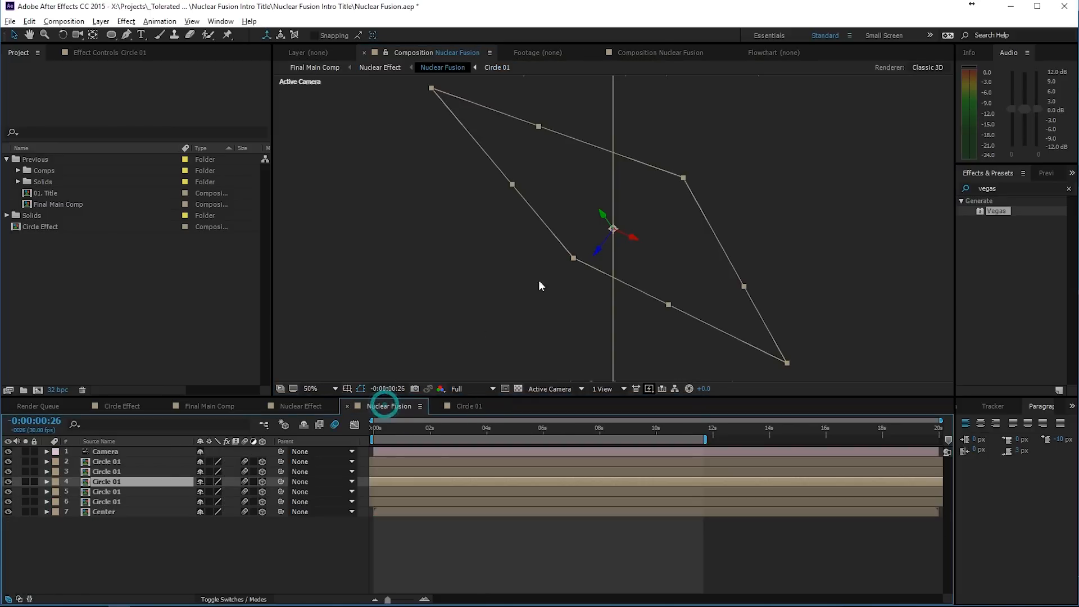
click(347, 406)
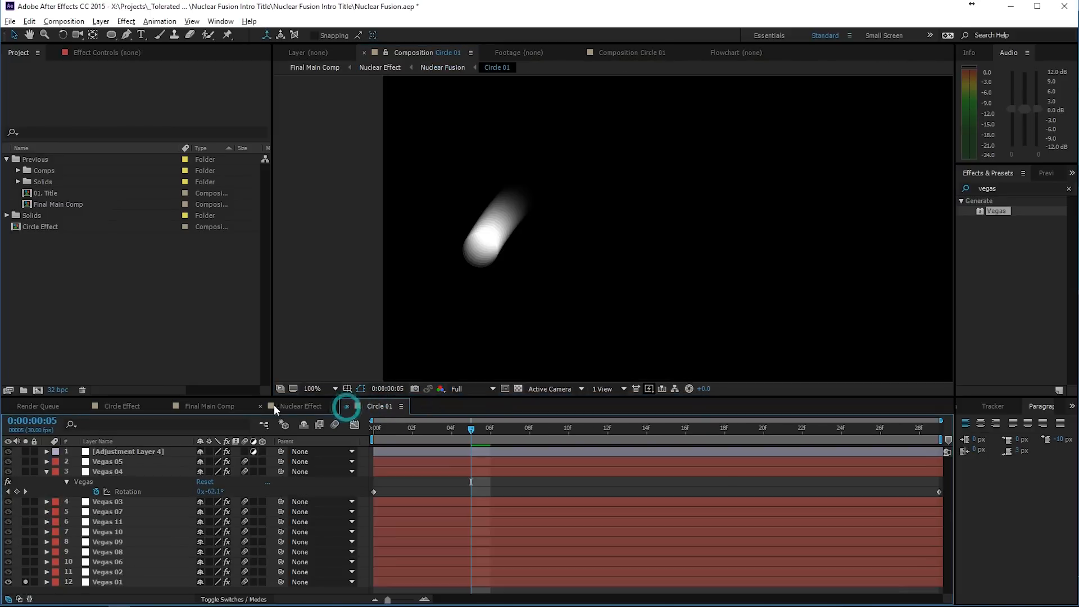
click(262, 405)
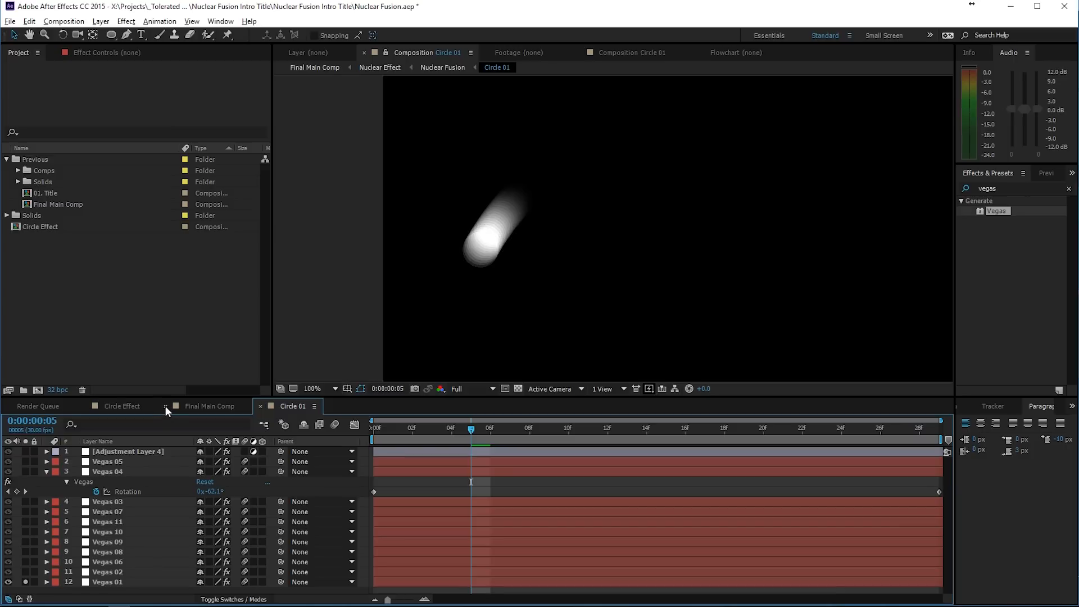
click(165, 406)
click(124, 405)
click(182, 405)
click(127, 406)
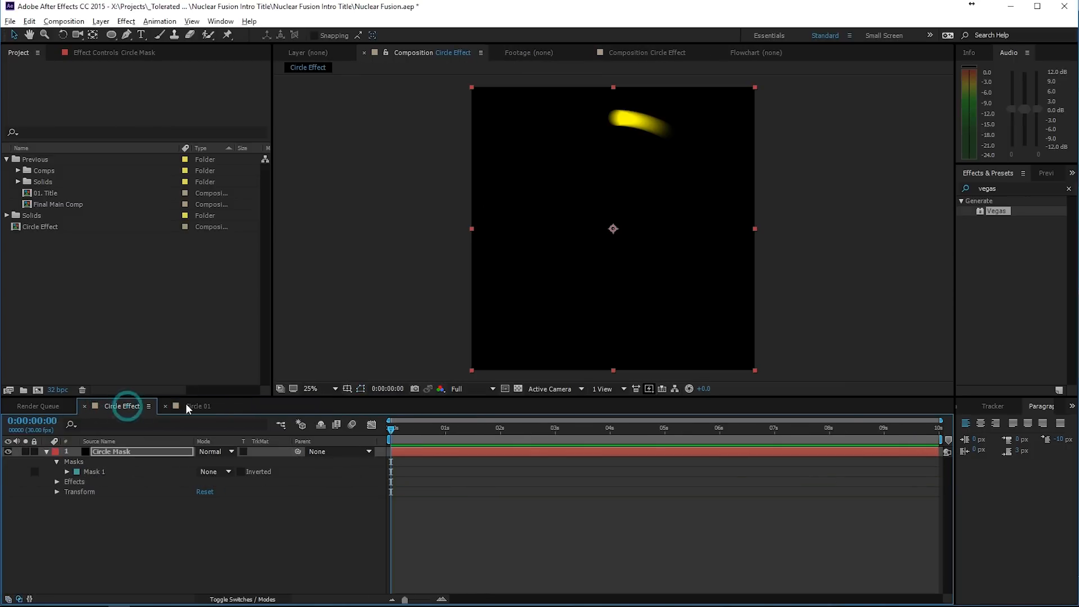
- Set the Circle Mask layer's Vegas Color to white (FFFFFF) and its segment Length to 0.040
click(114, 52)
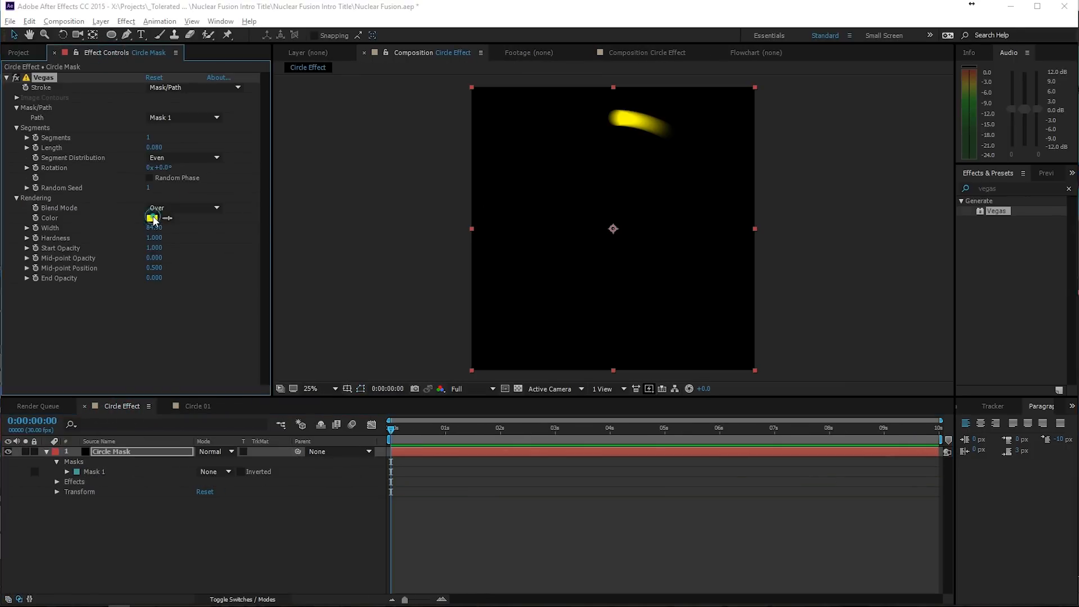
click(153, 219)
drag(892, 304, 739, 174)
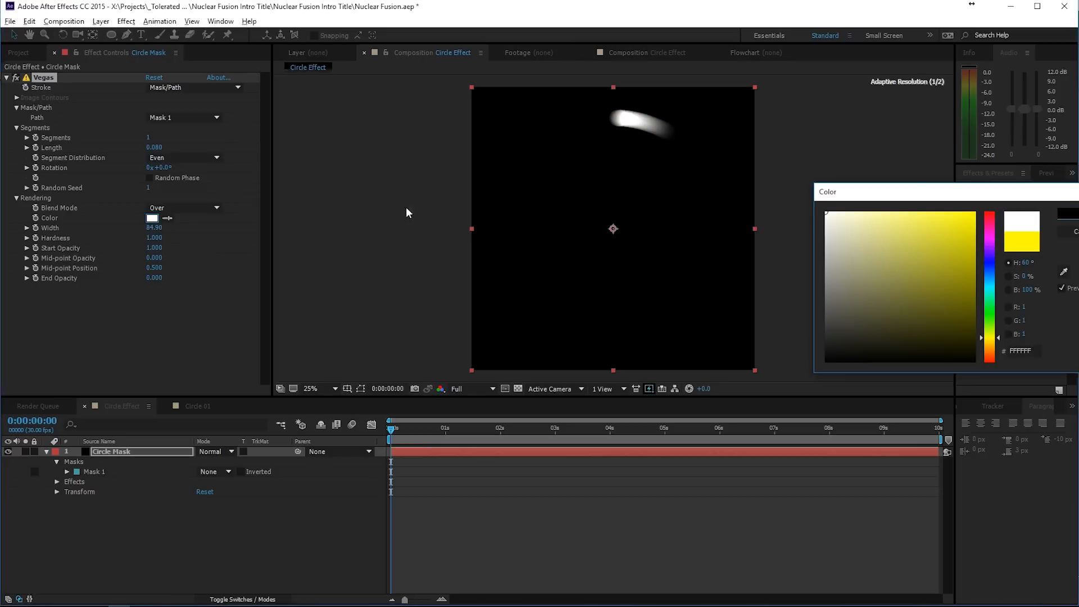
key(Return)
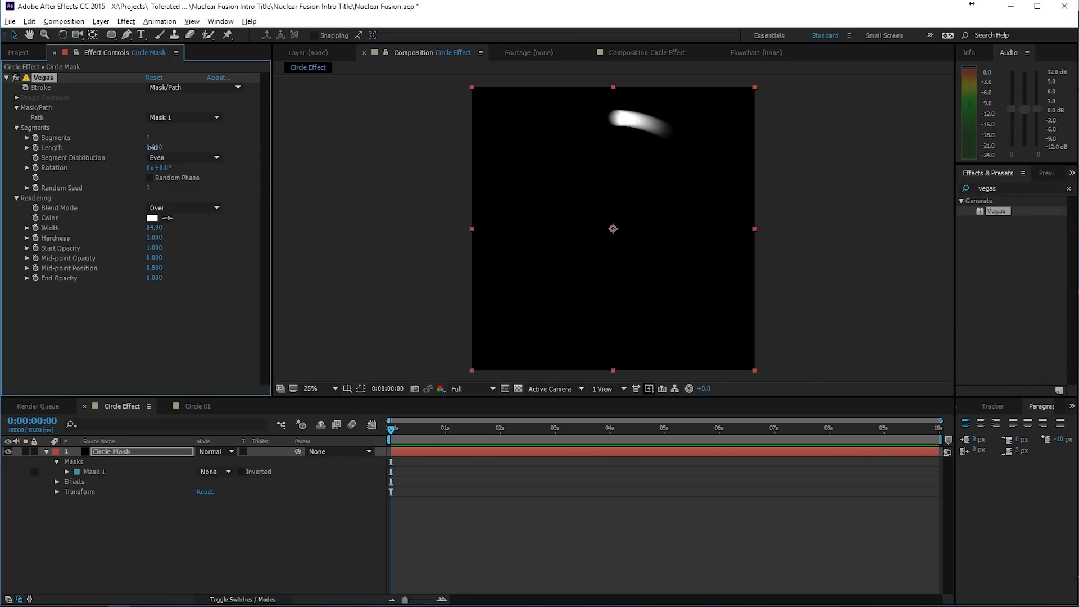
drag(156, 149, 151, 149)
click(120, 452)
key(Return)
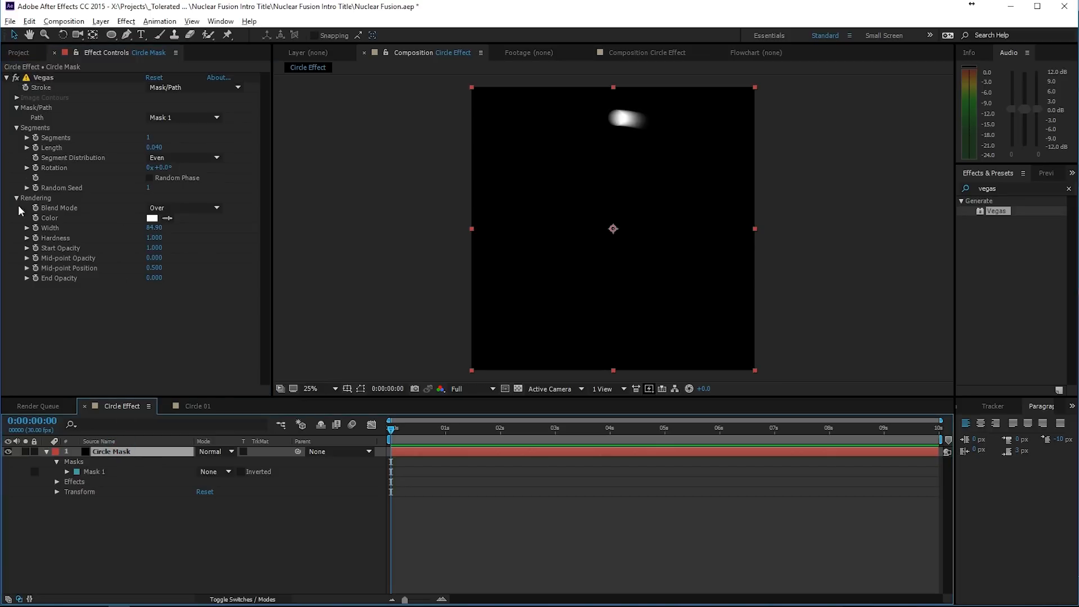
- Keyframe the Vegas Rotation from 0x at the first frame to -1x at 0:00:09:29, scrub through the animation and return to the start
click(37, 169)
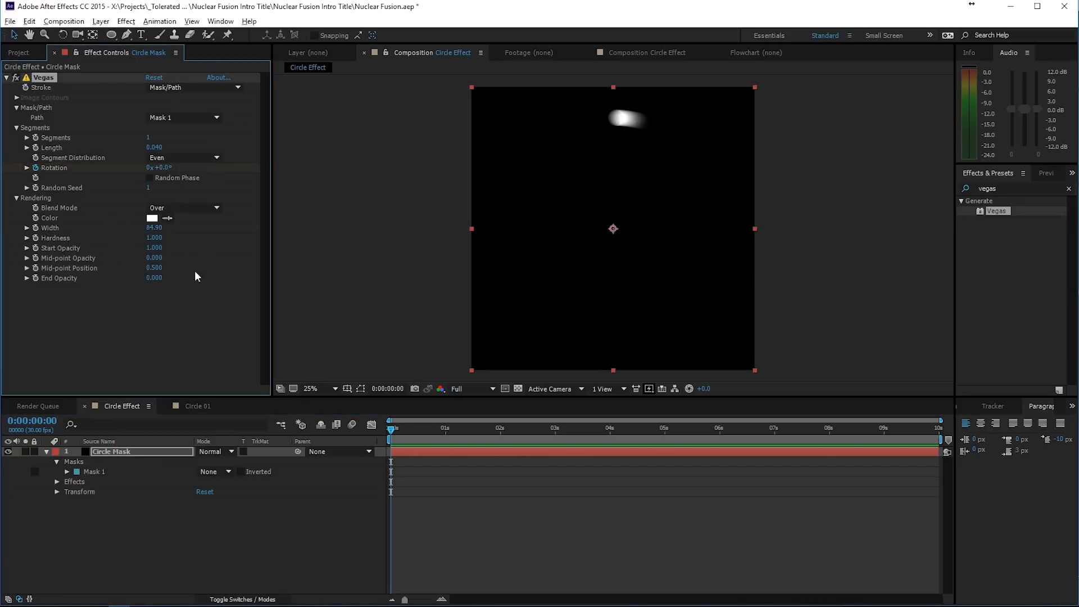
drag(425, 432, 999, 441)
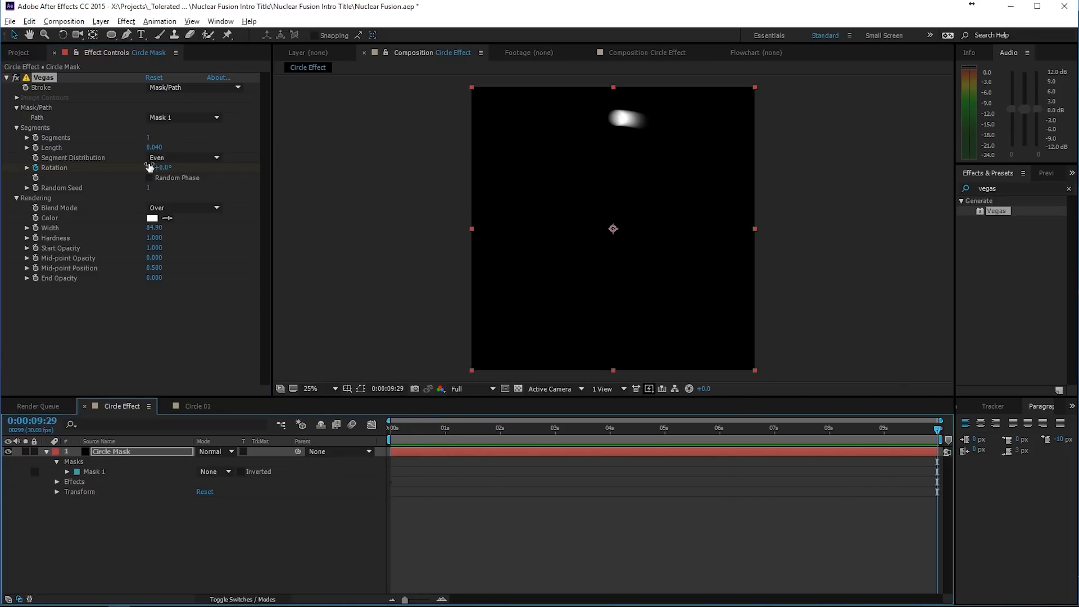
click(149, 167)
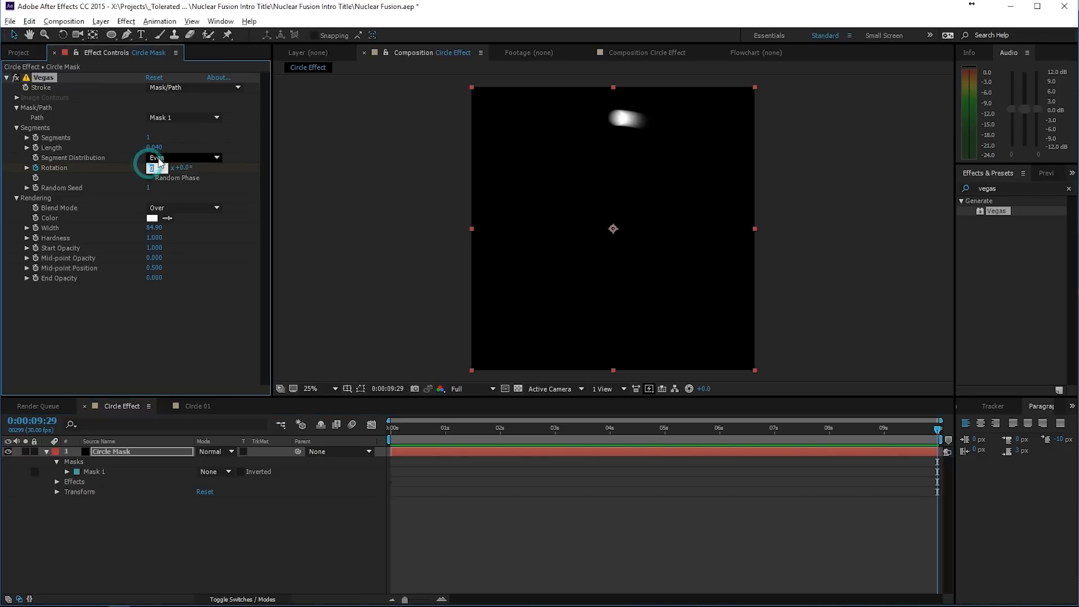
text(-1)
key(Return)
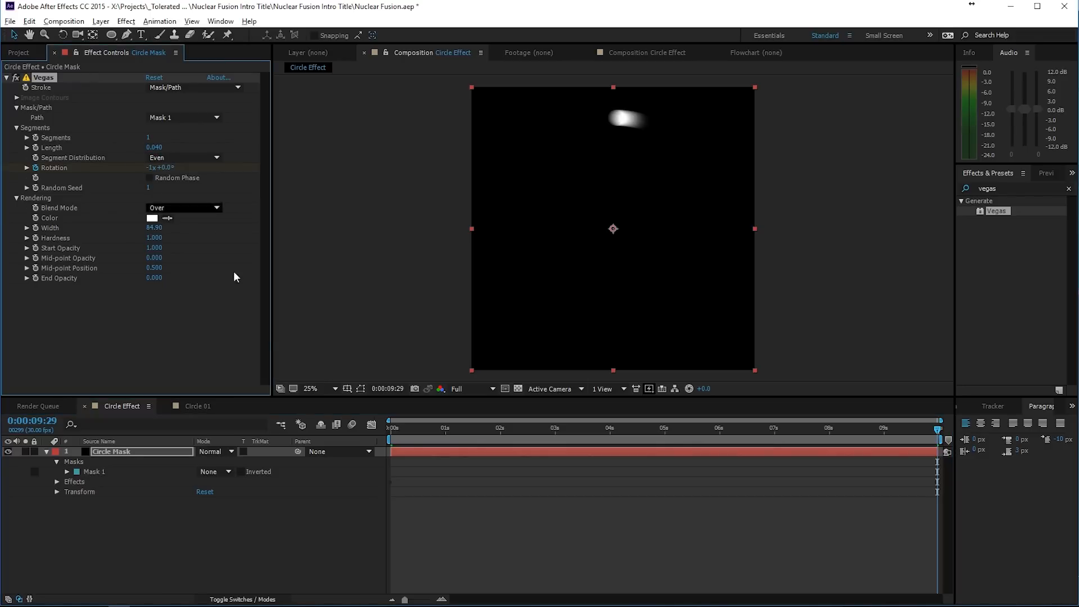
drag(394, 431, 1051, 458)
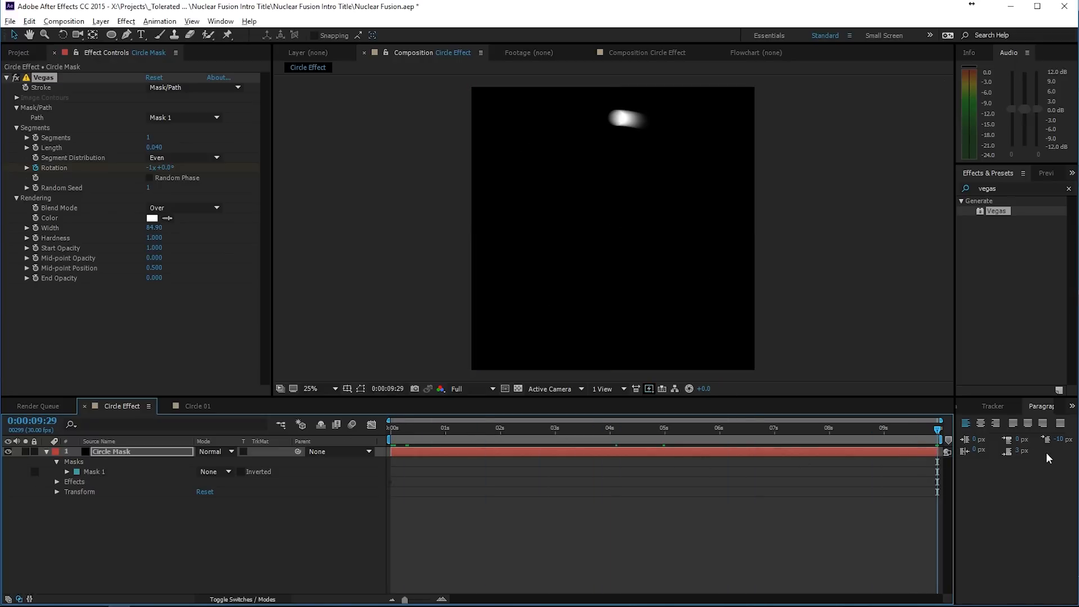
drag(405, 437, 359, 460)
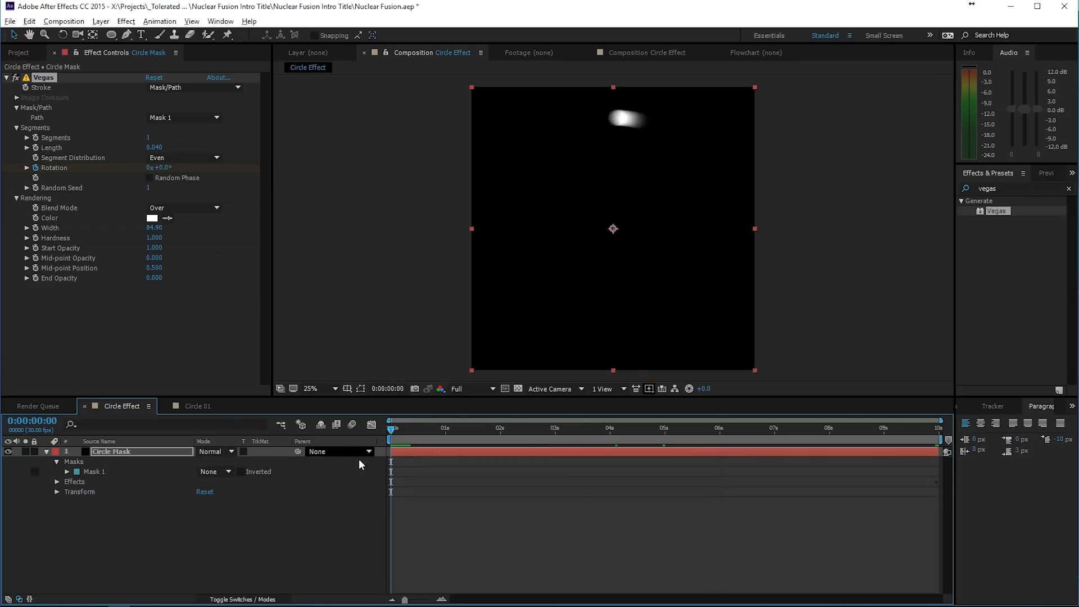
- Duplicate the Circle Mask layer and set the copy's Vegas Length to 0.120, Width to 62.70 and Mid-point Opacity to -0.380
click(147, 453)
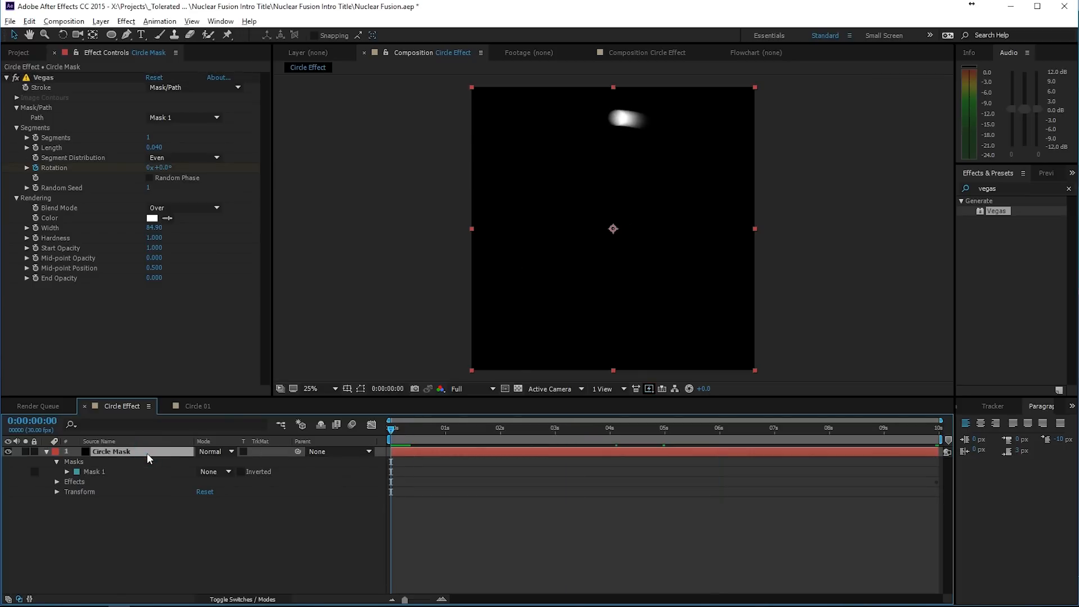
key(ctrl+d)
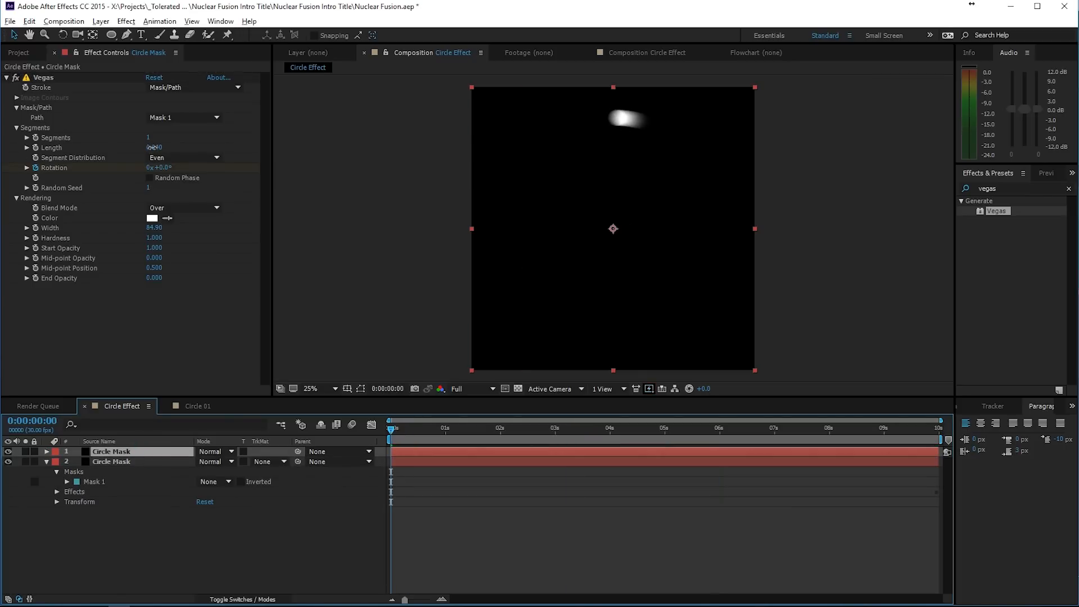
drag(152, 148, 159, 148)
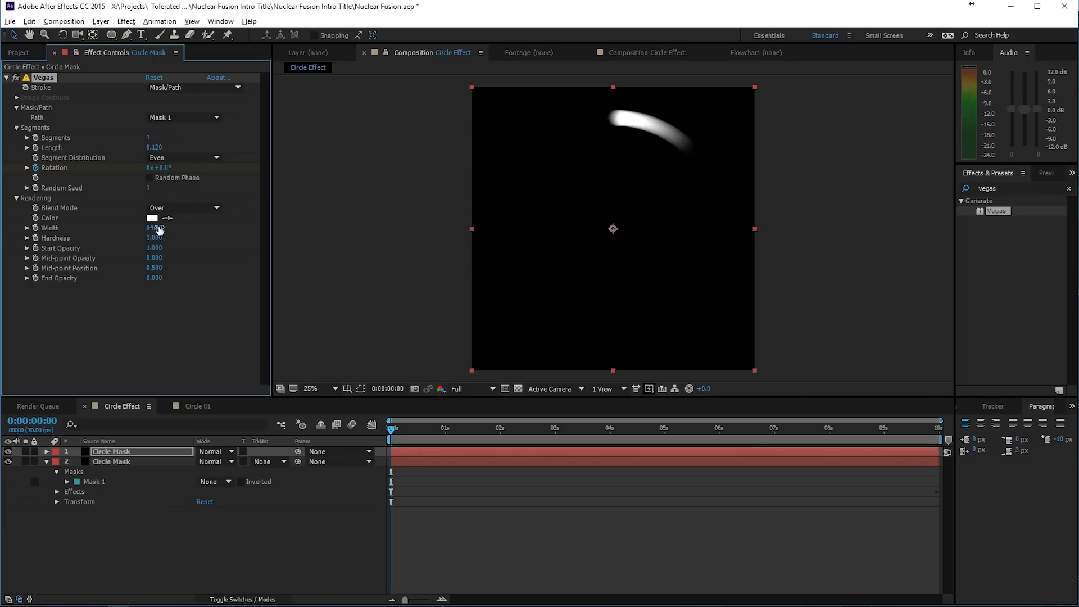
drag(152, 227, 30, 236)
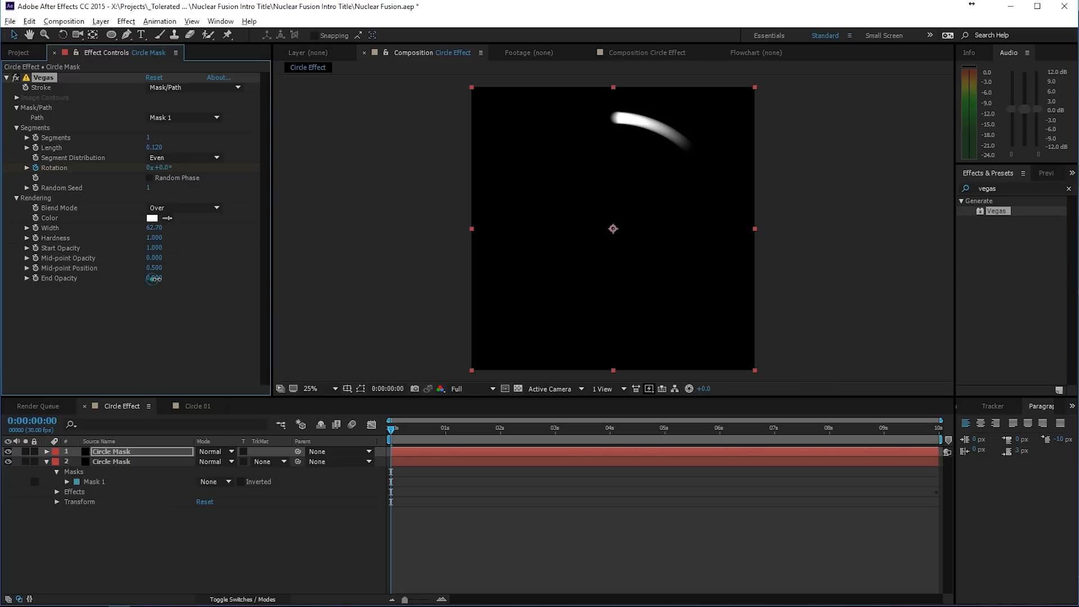
mouse_move(153, 278)
mouse_down()
mouse_move(120, 282)
mouse_move(150, 270)
mouse_move(132, 268)
mouse_move(224, 266)
mouse_up()
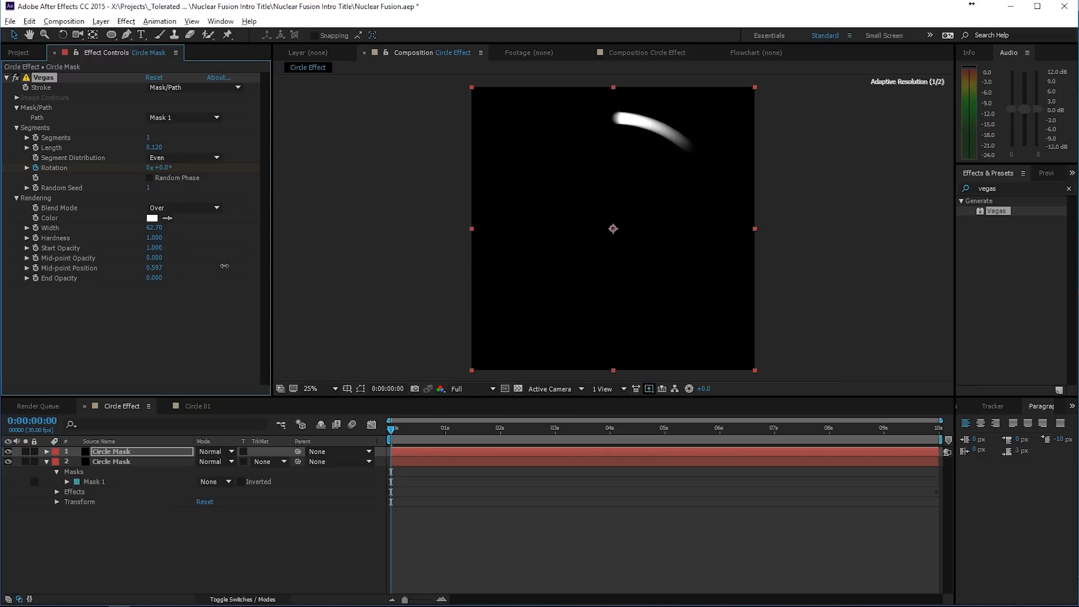
mouse_move(76, 281)
mouse_down()
mouse_move(52, 283)
mouse_move(158, 259)
mouse_up()
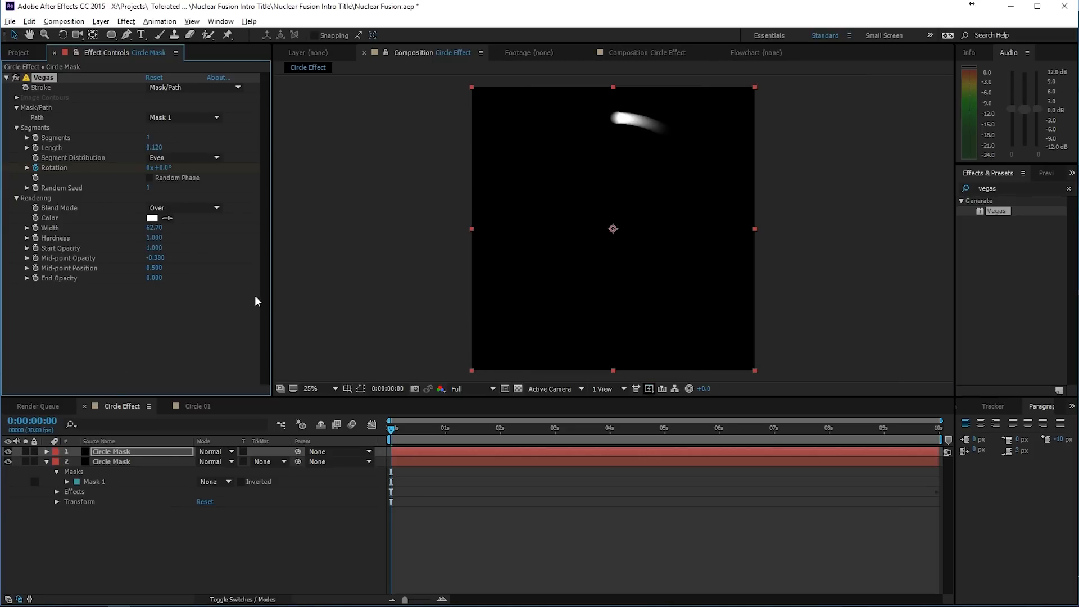
- Duplicate the top Circle Mask layer and set the new copy's Vegas Length to 0.900 and Width to 11.00
click(129, 453)
key(ctrl+d)
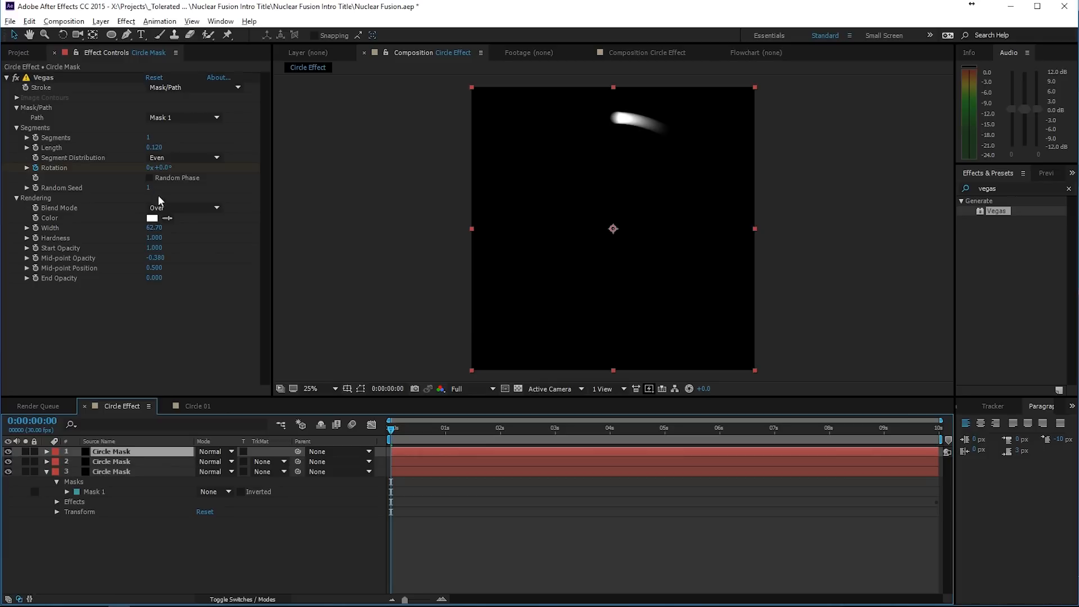
drag(154, 148, 228, 164)
drag(155, 228, 4, 257)
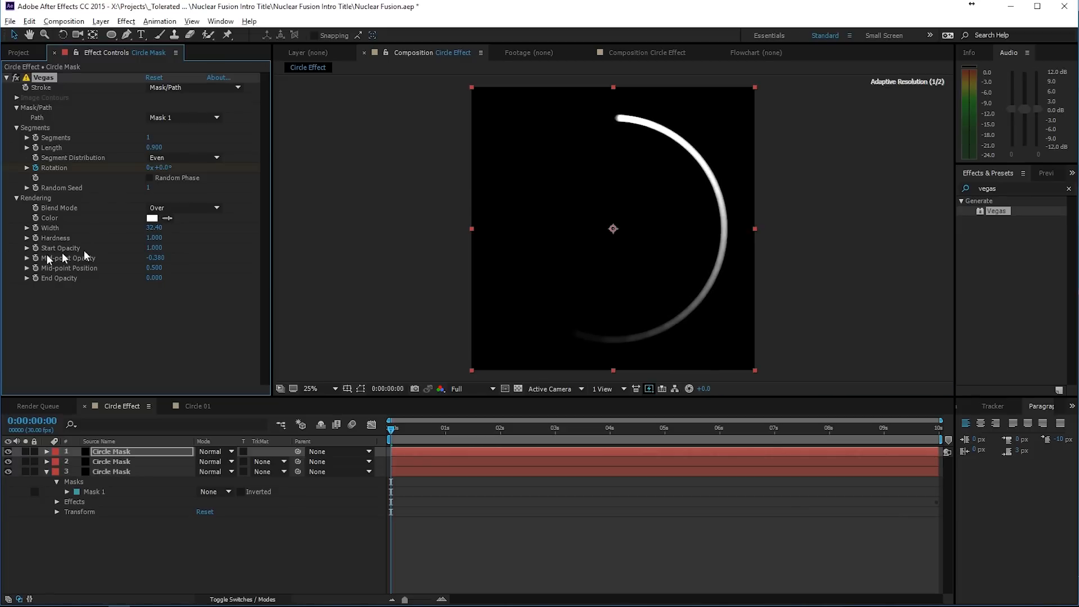
drag(156, 230, 35, 237)
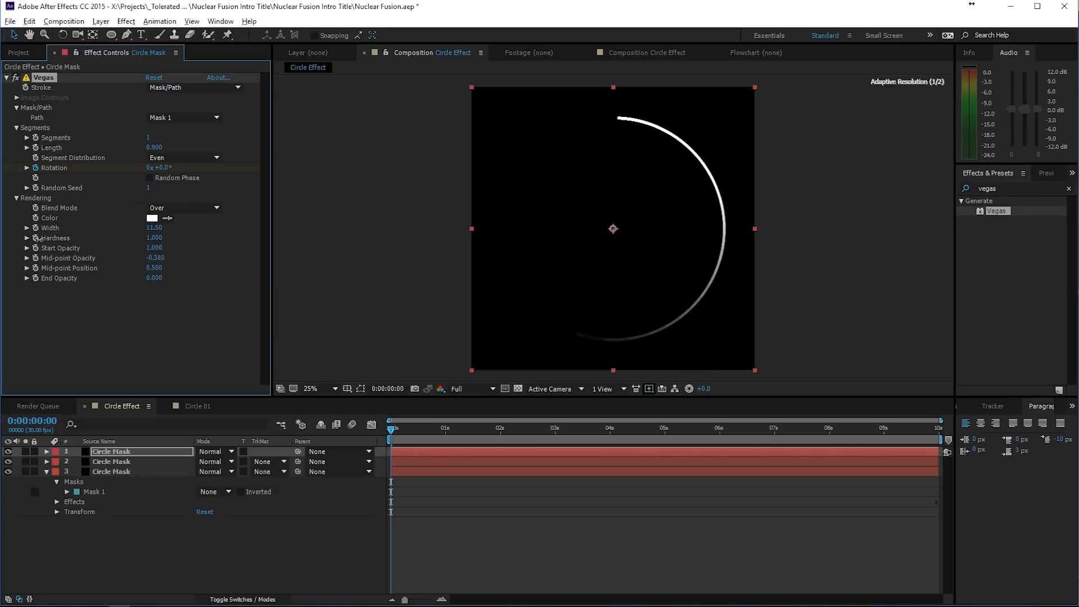
- Set the Vegas Hardness of the second Circle Mask layer to 0.000
click(121, 462)
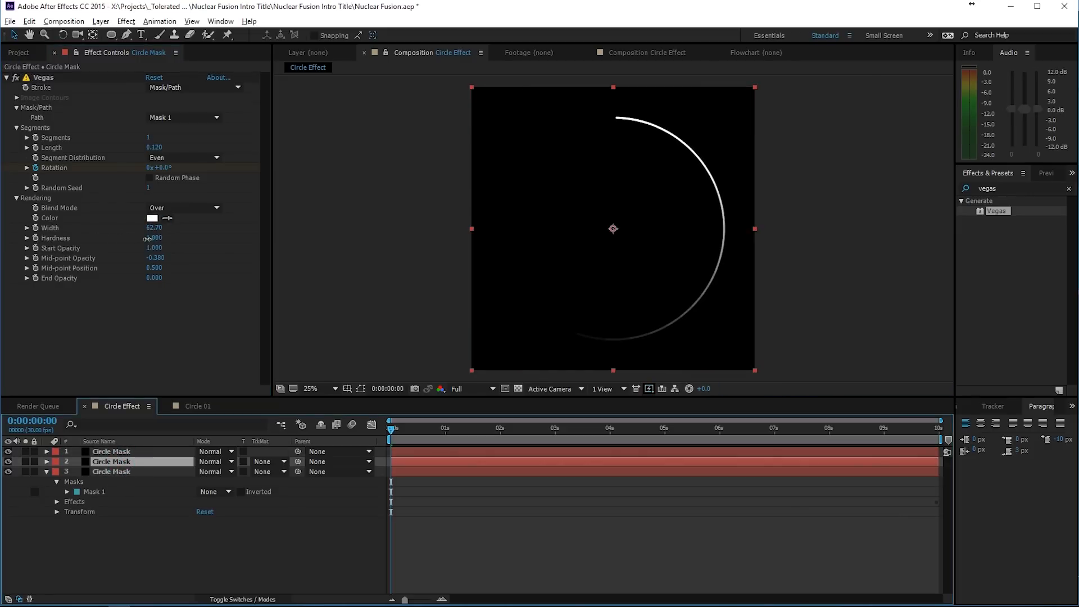
drag(147, 239, 66, 250)
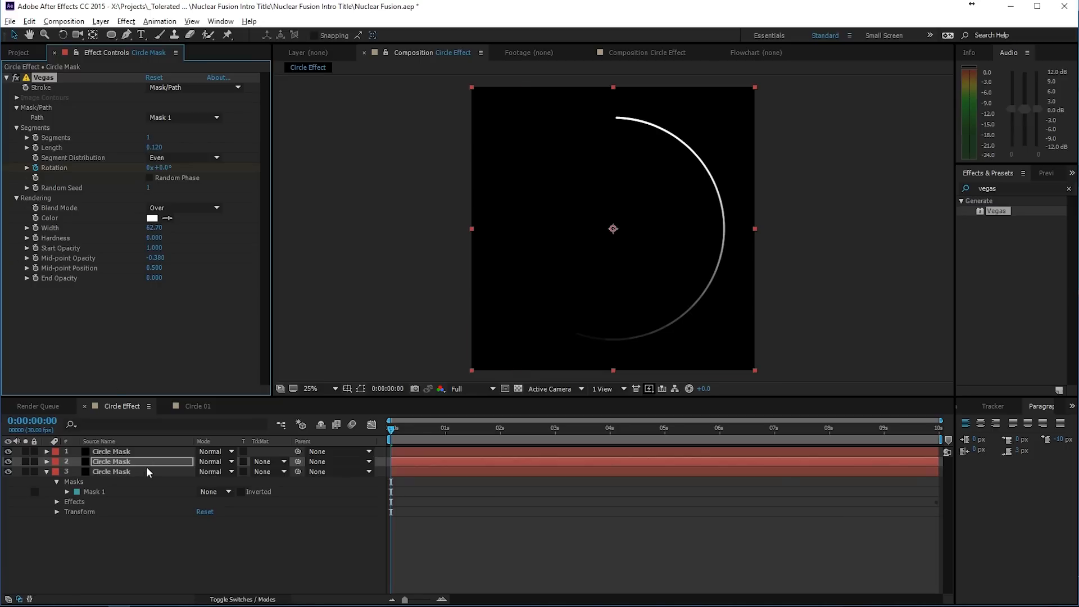
- Set the blending mode of the top two Circle Mask layers to Screen
click(102, 452)
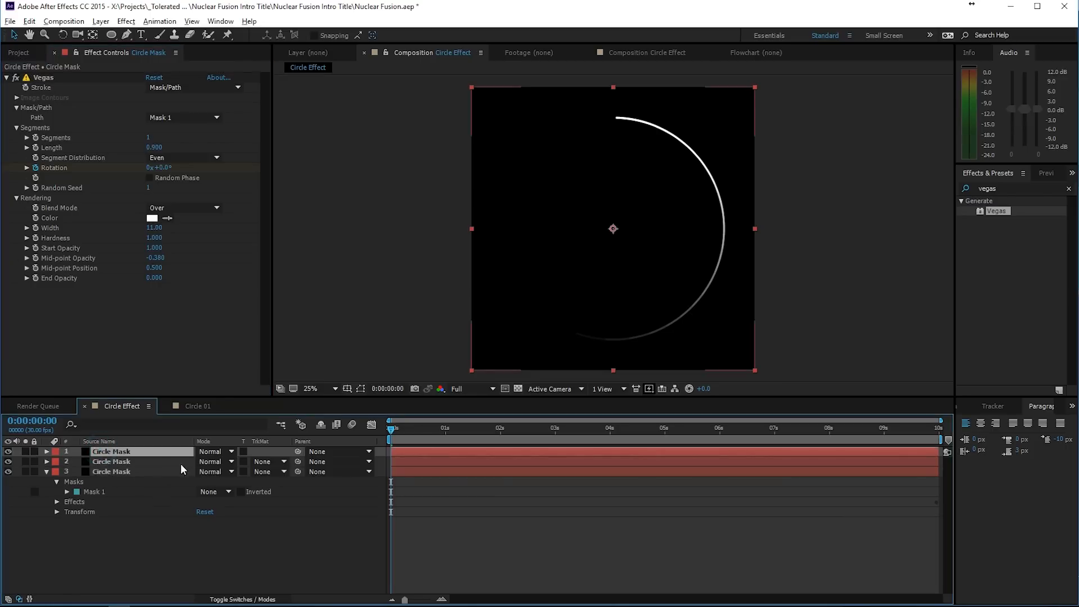
click(224, 464)
click(256, 239)
click(217, 451)
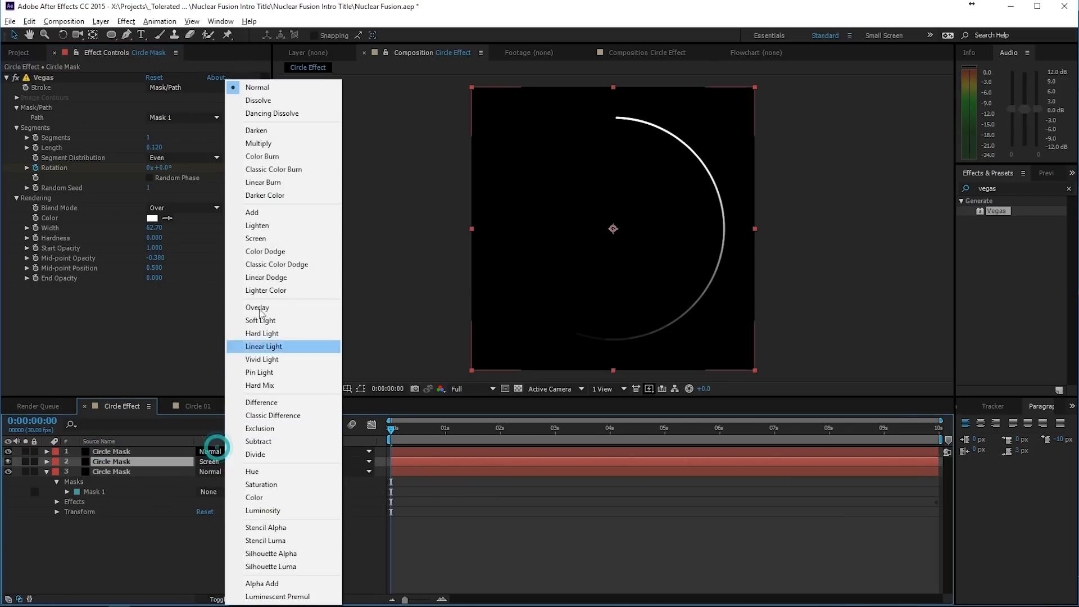
click(256, 238)
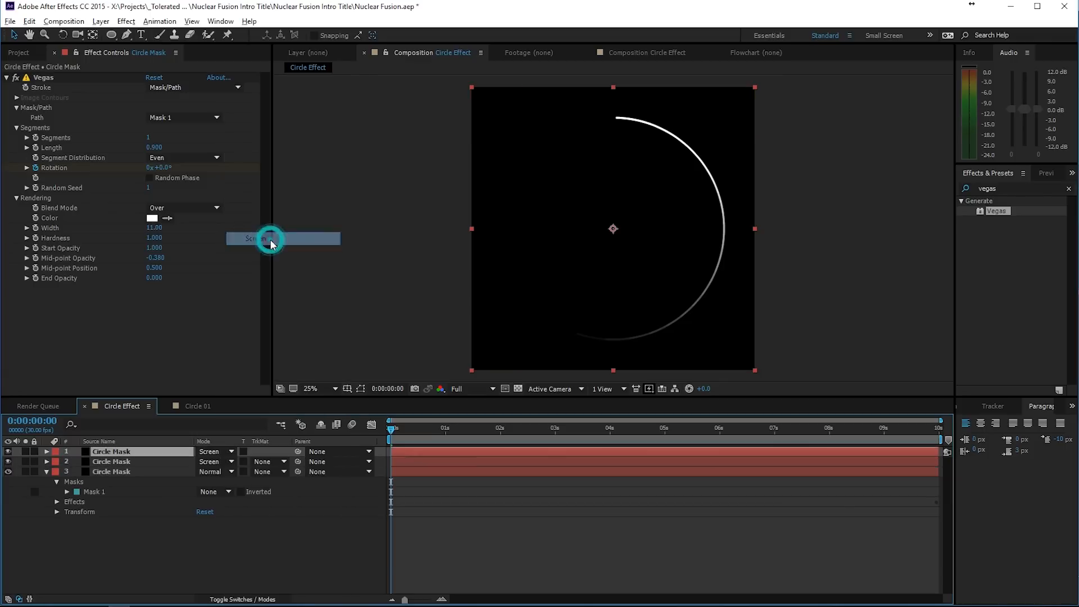
- Reduce the top Circle Mask layer's Vegas Width to 2.30 and view the Circle 01 composition for comparison
click(149, 453)
drag(154, 228, 110, 238)
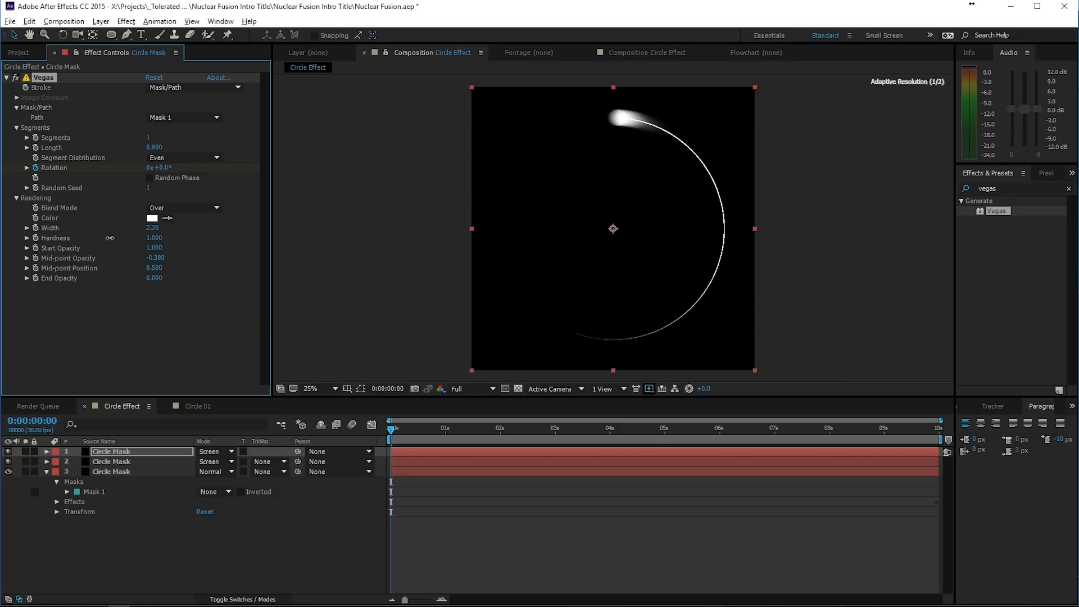
click(198, 406)
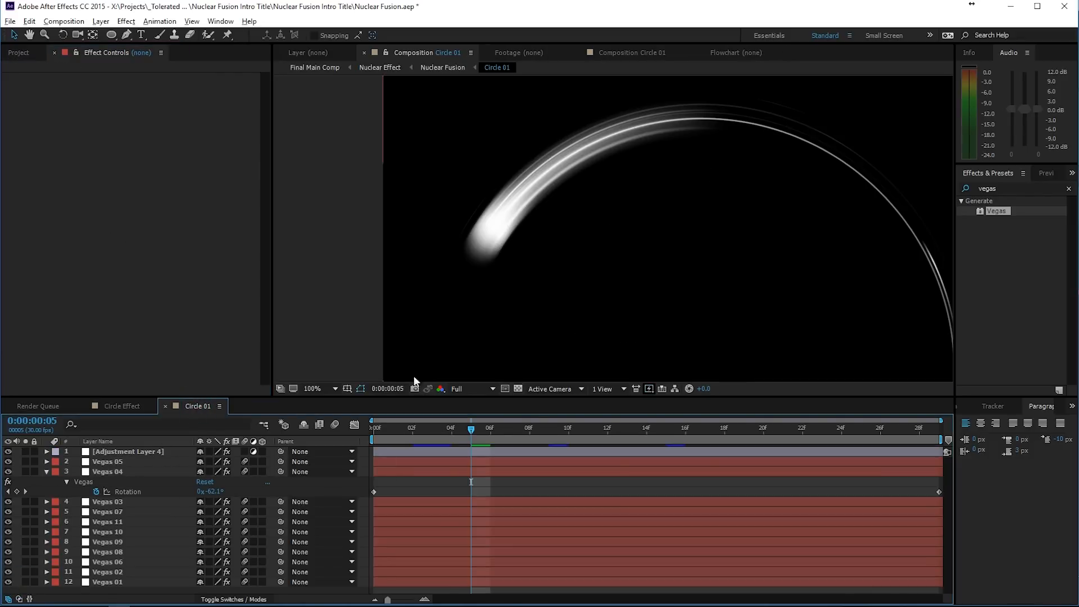
key(comma)
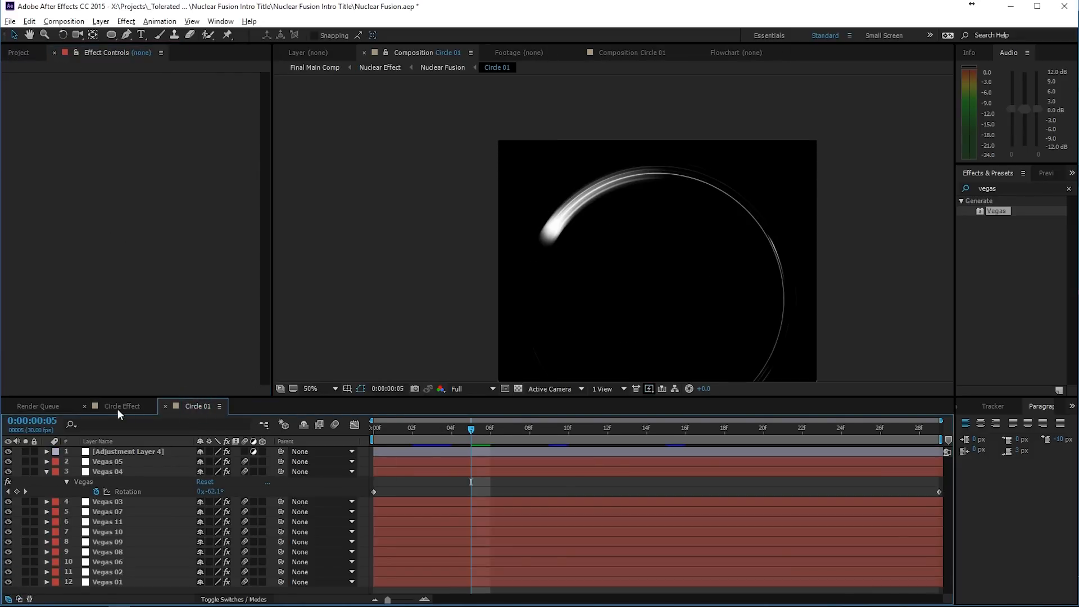
- In the Circle Effect composition, set the second Circle Mask layer's Vegas Length to 0.600, Hardness to 0.610 and Mid-point Opacity to -0.550
click(117, 408)
click(125, 462)
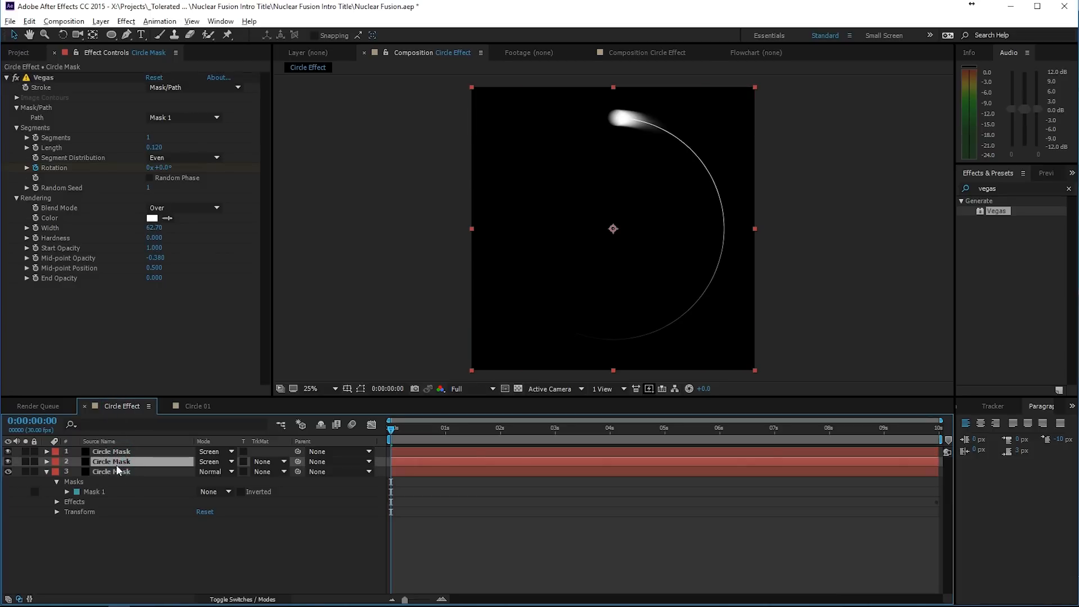
drag(154, 148, 189, 152)
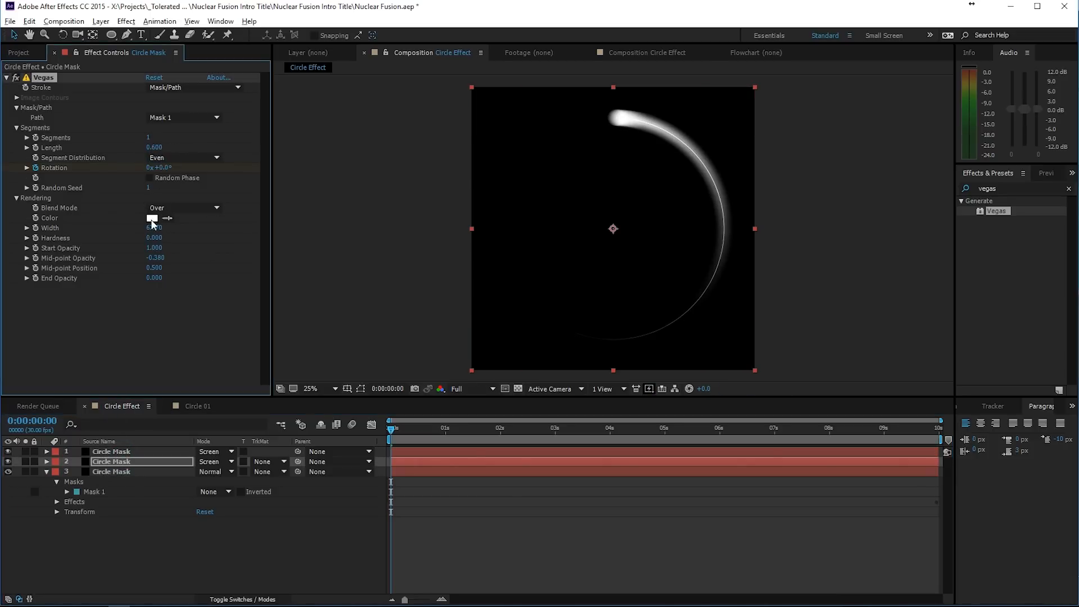
drag(152, 237, 188, 235)
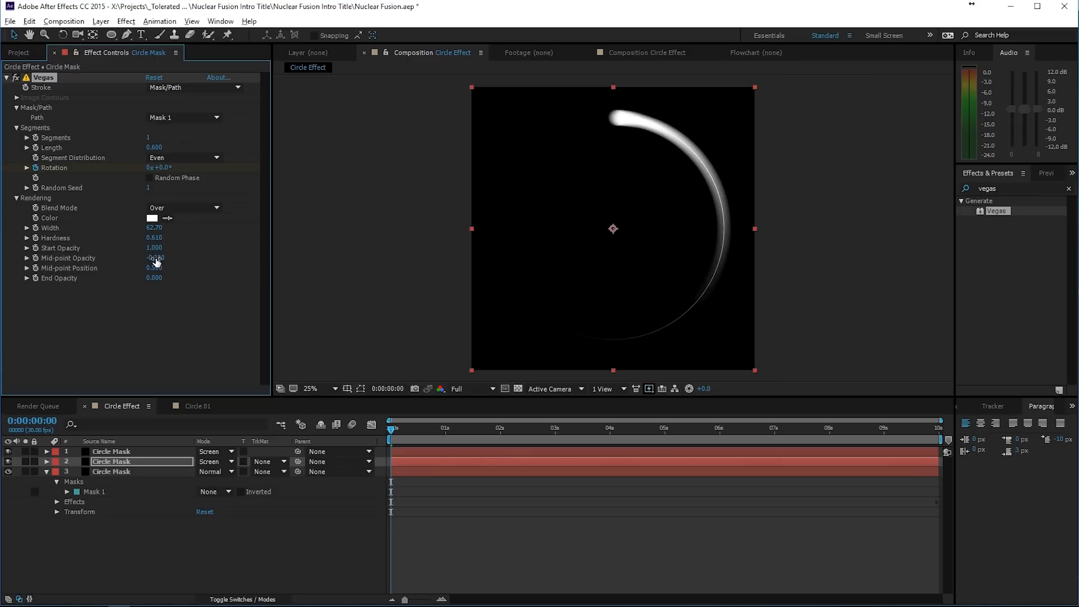
mouse_move(153, 258)
mouse_down()
mouse_move(163, 258)
mouse_move(147, 262)
mouse_up()
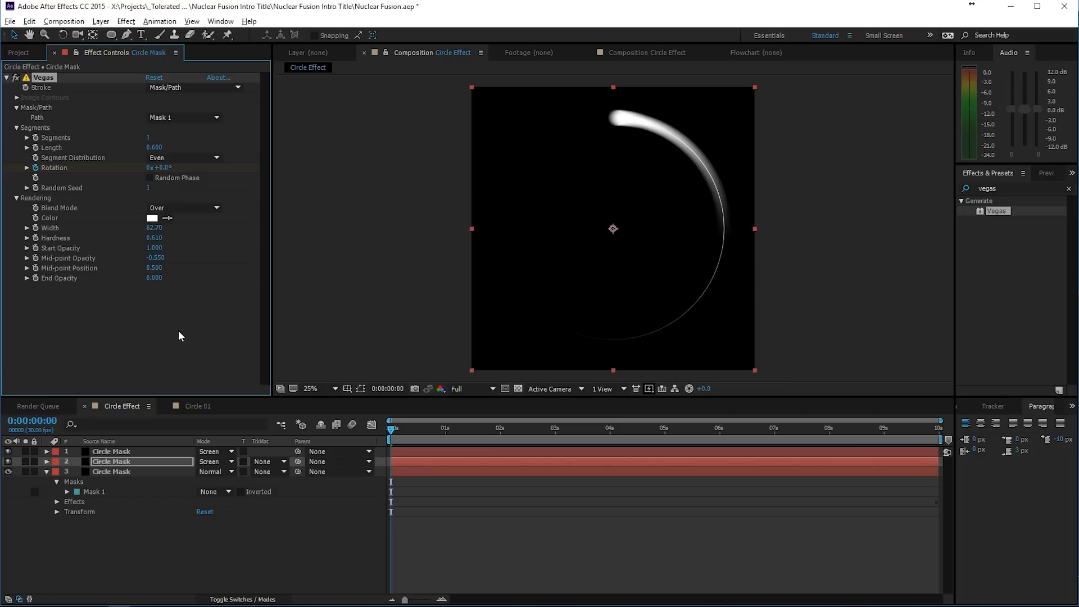
- Check the Circle 01 reference composition, then duplicate the top Circle Mask layer in Circle Effect and scale the copy's circular mask slightly smaller about its centre
click(198, 406)
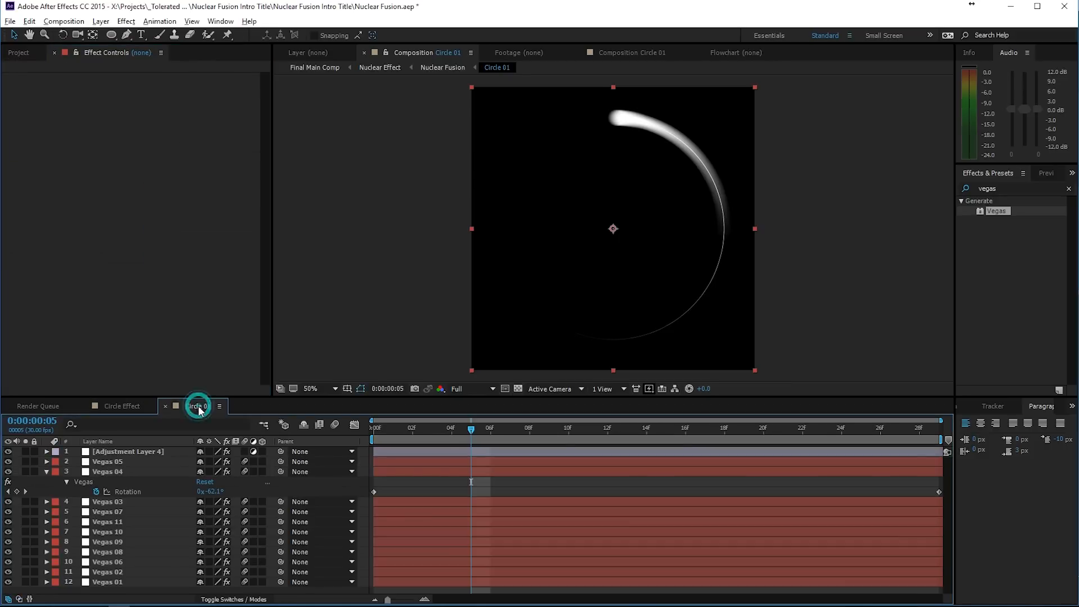
click(110, 406)
click(117, 453)
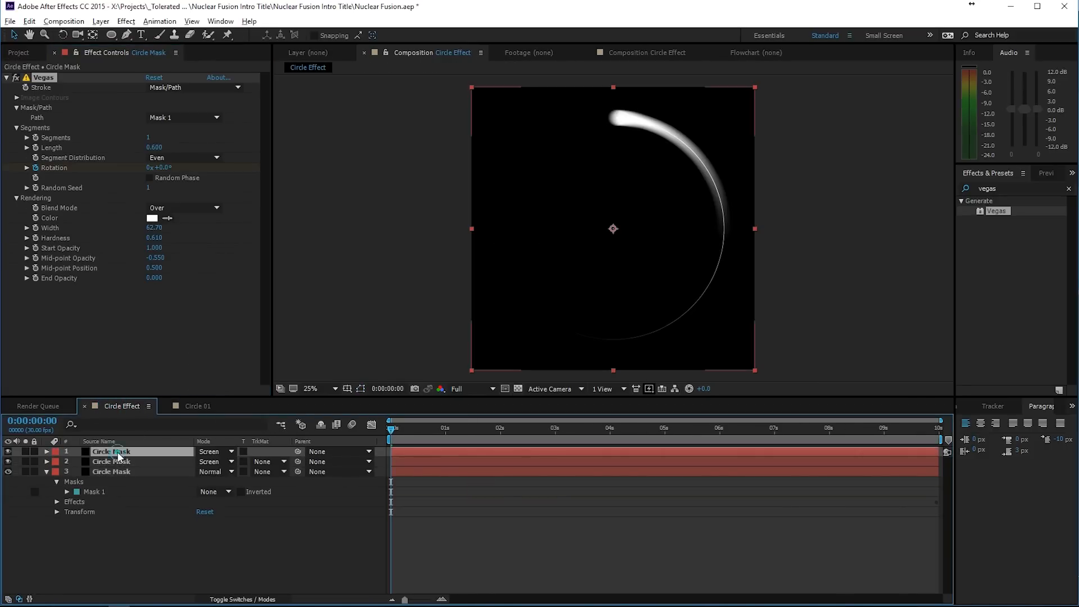
key(ctrl+d)
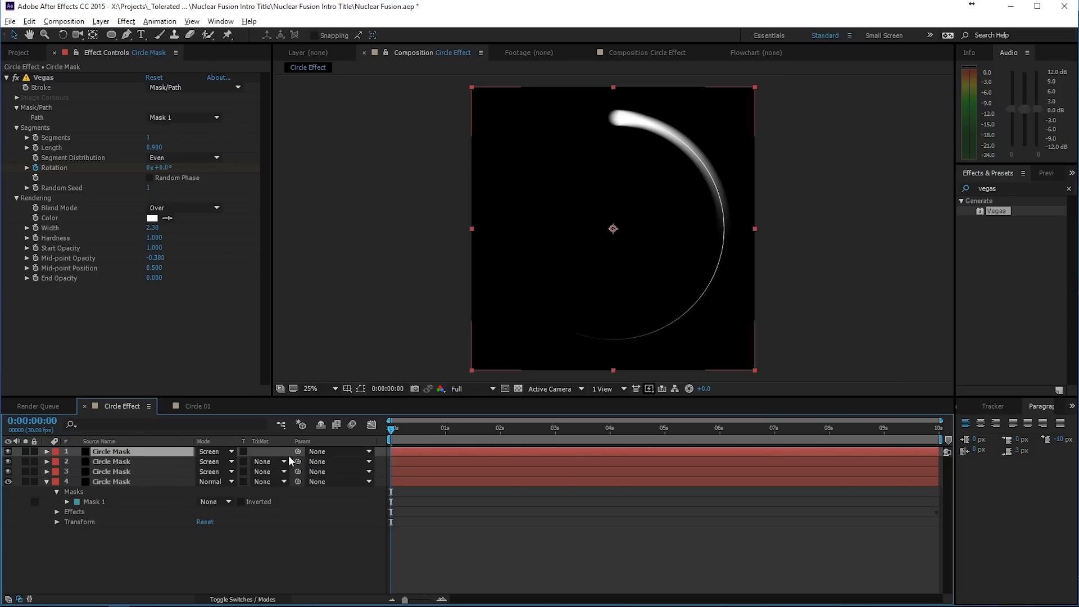
click(360, 389)
click(614, 340)
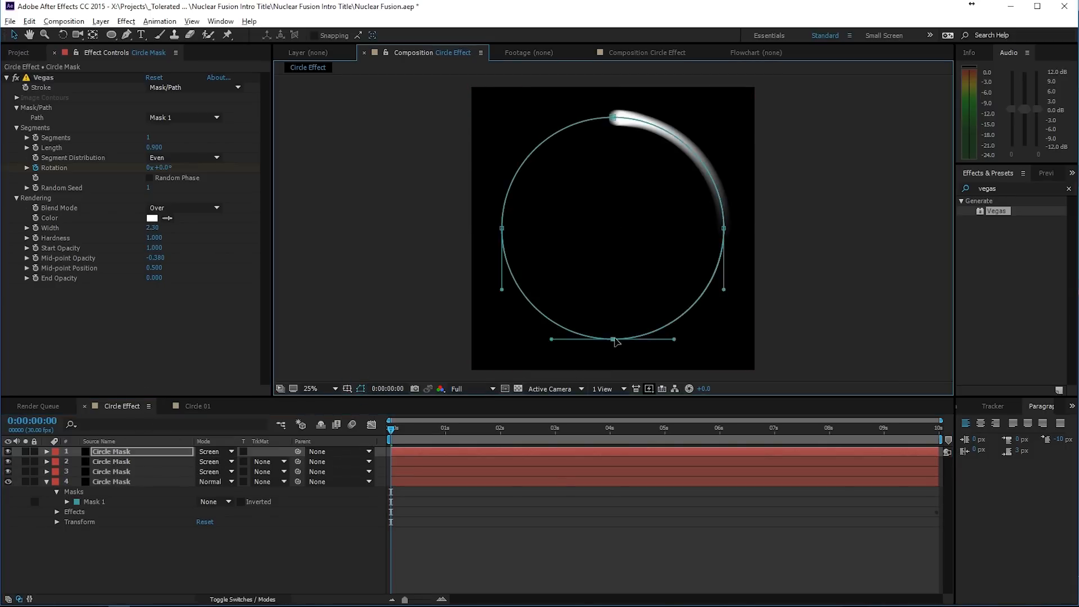
double_click(615, 338)
click(724, 340)
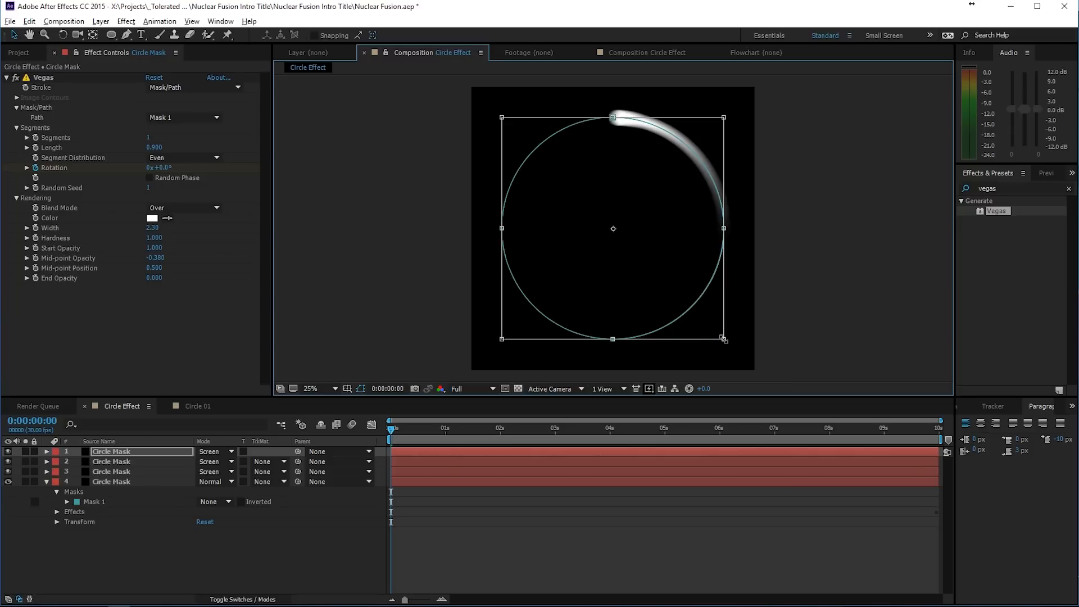
mouse_move(716, 338)
mouse_down()
mouse_move(721, 322)
mouse_move(704, 312)
mouse_move(742, 351)
mouse_move(702, 323)
mouse_move(725, 339)
mouse_up()
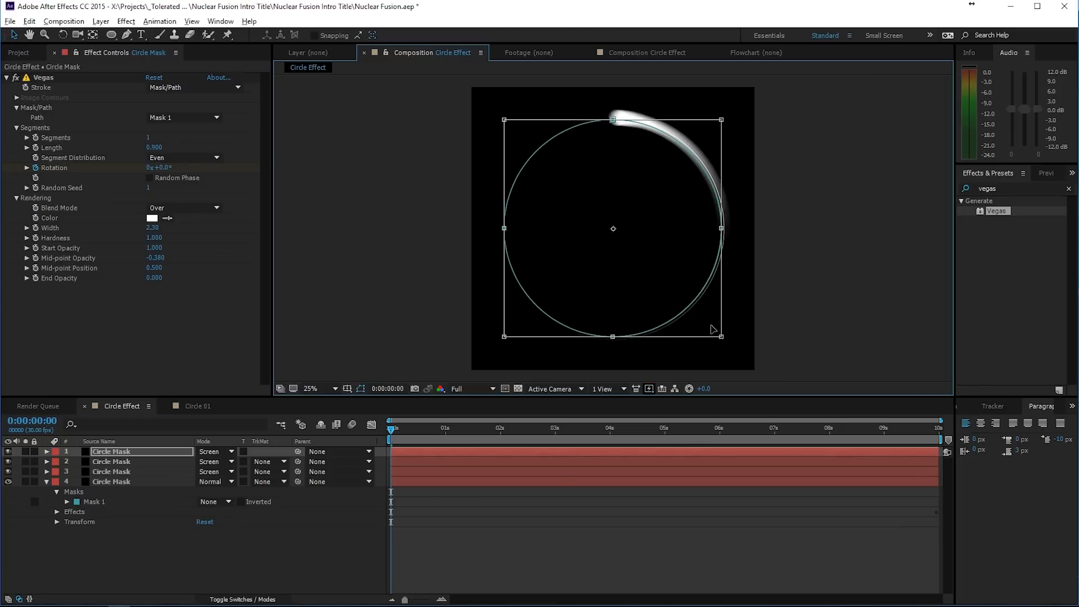
key(Return)
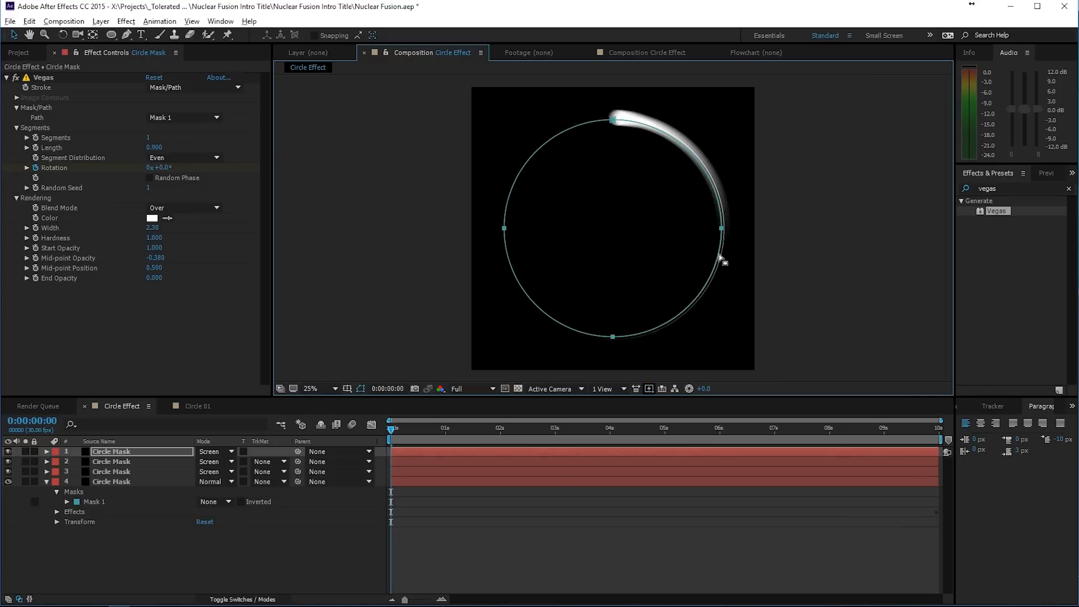
- Set the top Circle Mask copy's Vegas Width to 0.70 and Length to 0.550, with mask outlines hidden
scroll(720, 257, up, 2)
drag(813, 182, 635, 239)
click(124, 453)
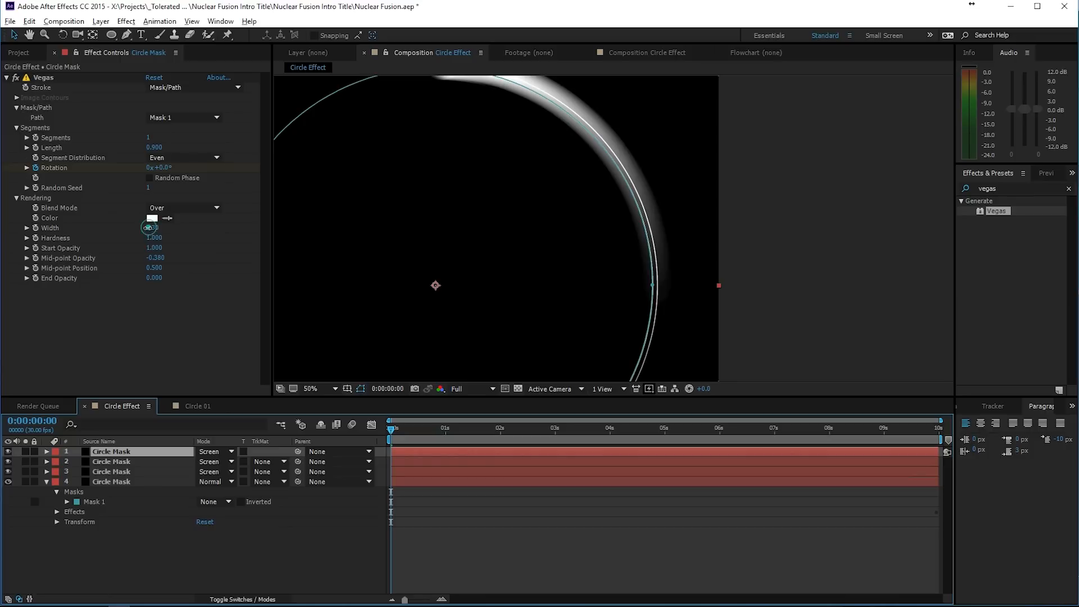
mouse_move(149, 227)
mouse_down()
mouse_move(160, 259)
mouse_move(151, 228)
mouse_up()
click(361, 388)
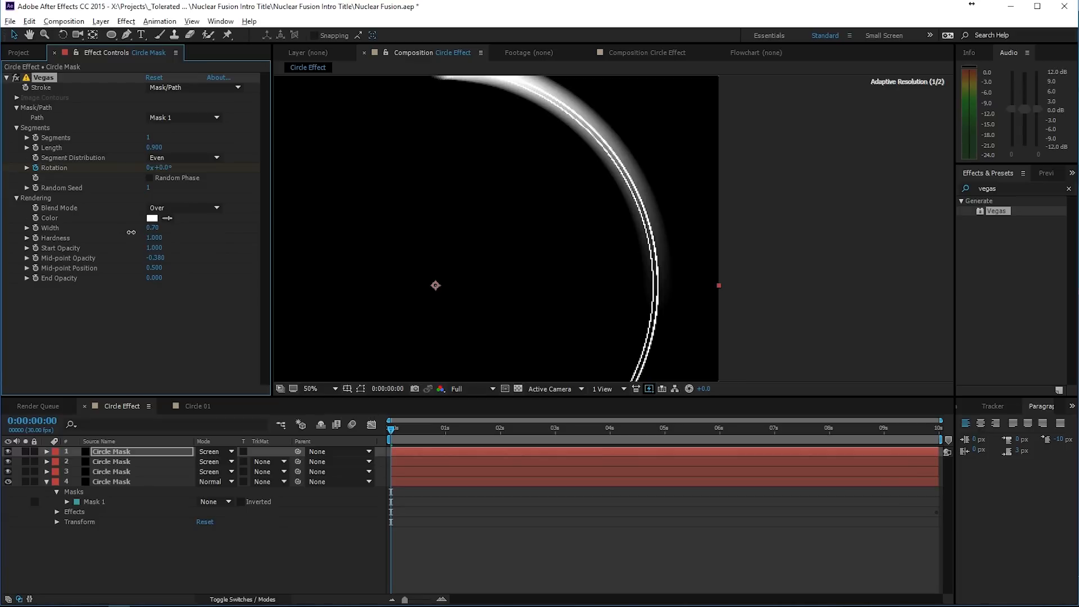
scroll(535, 262, down, 1)
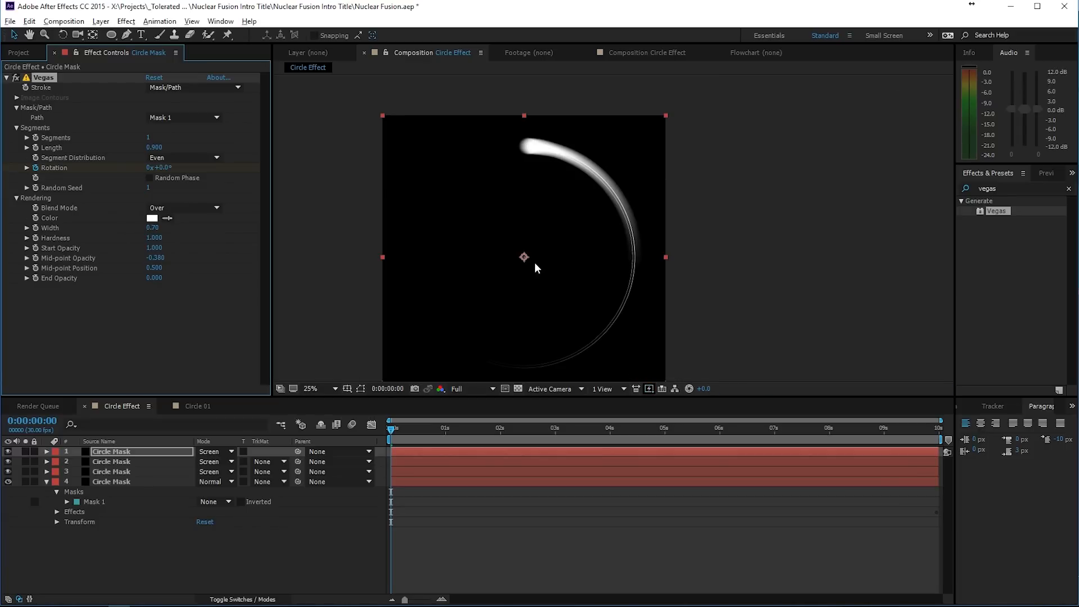
drag(155, 153, 150, 160)
- Duplicate the top Circle Mask layer and scale the copy's circular mask slightly larger about its centre
click(124, 452)
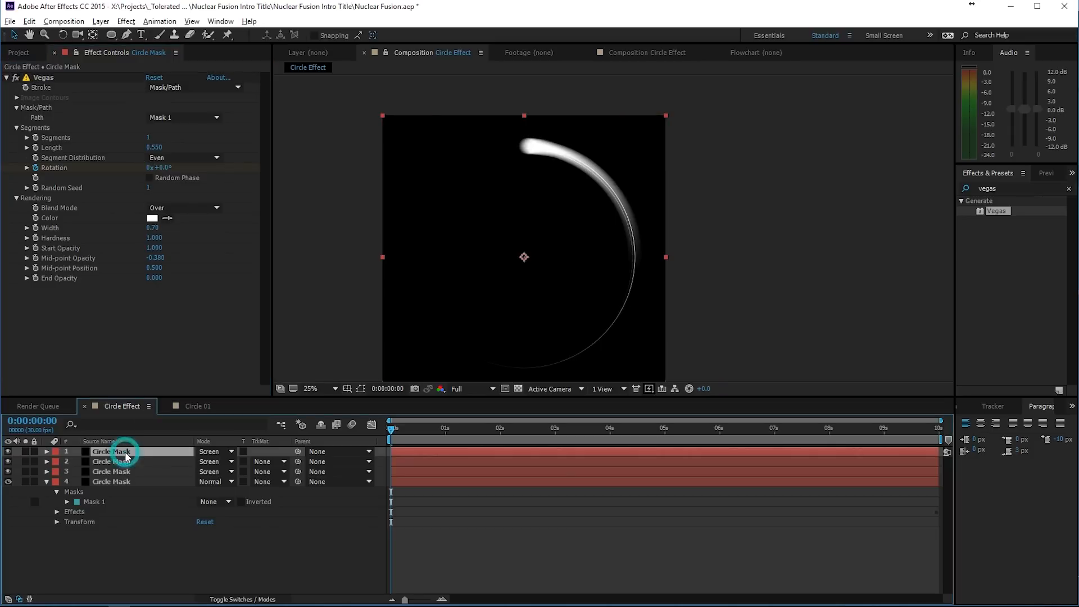
key(ctrl+d)
click(361, 388)
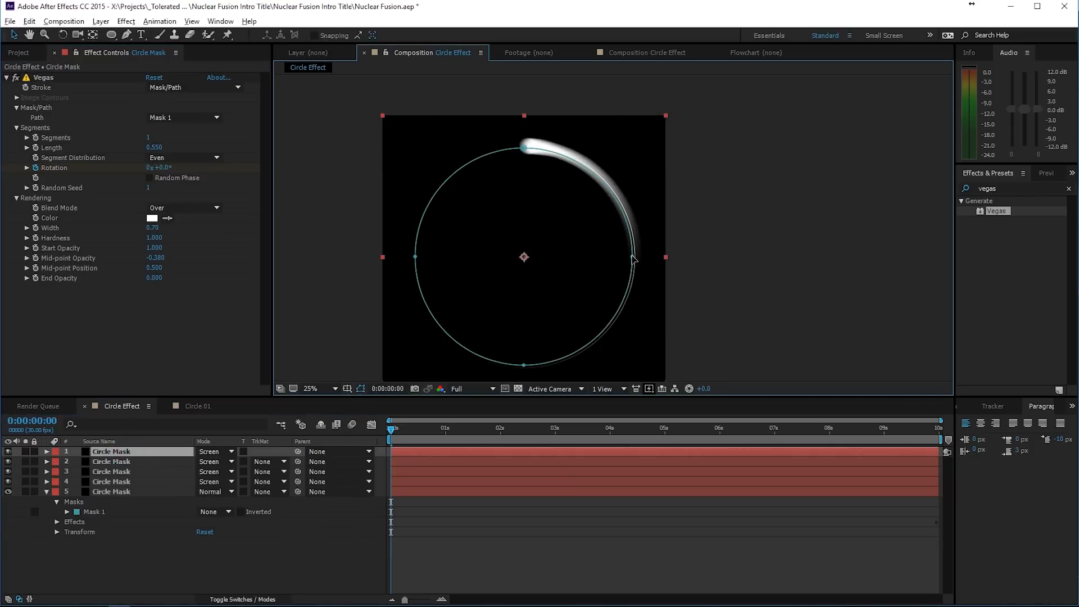
double_click(634, 259)
click(633, 146)
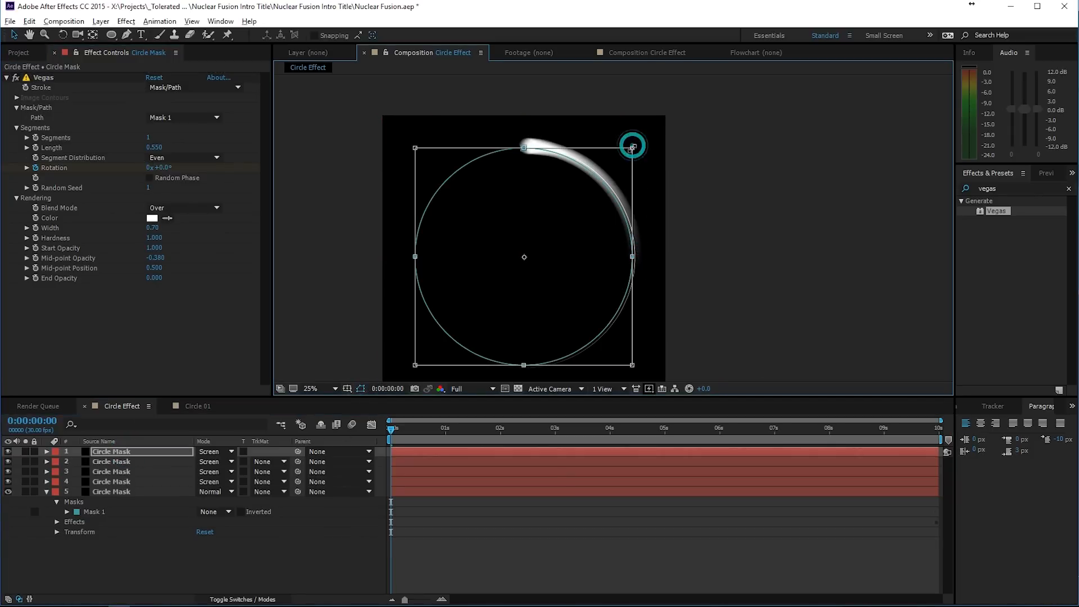
click(632, 149)
drag(632, 147, 641, 152)
key(Return)
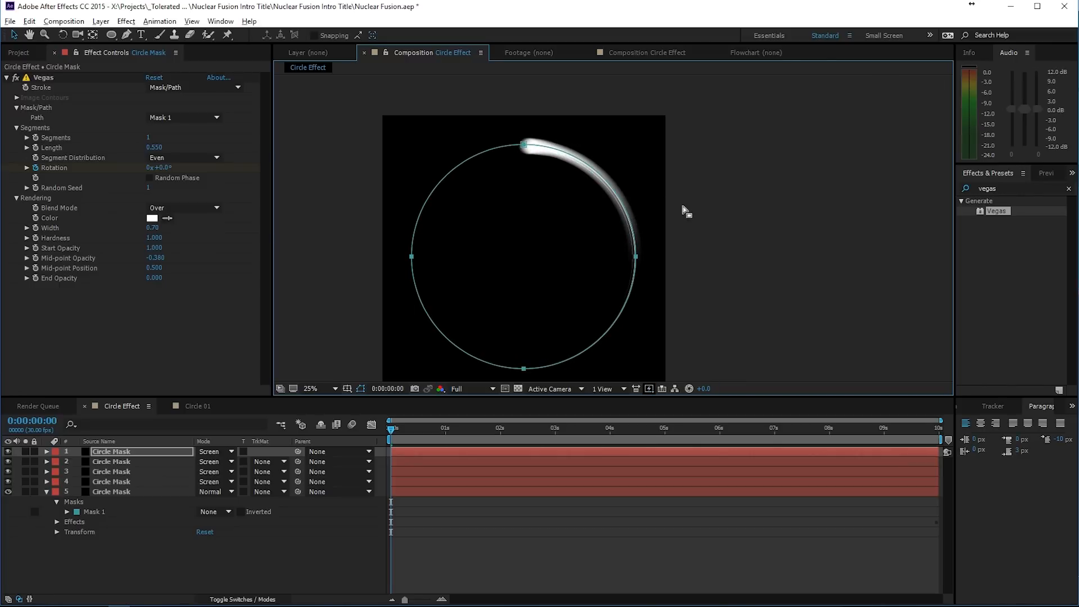
click(696, 210)
- Set the new top layer's Vegas Segments to 2, Random Seed to 5 and Length to 0.130
key(F3)
click(149, 139)
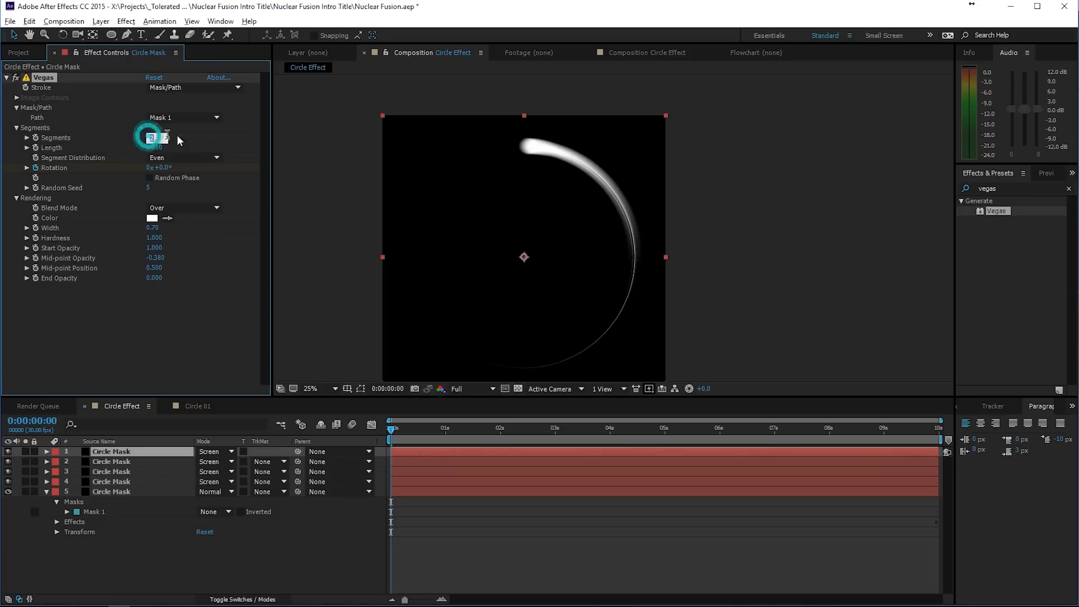
text(2)
key(Return)
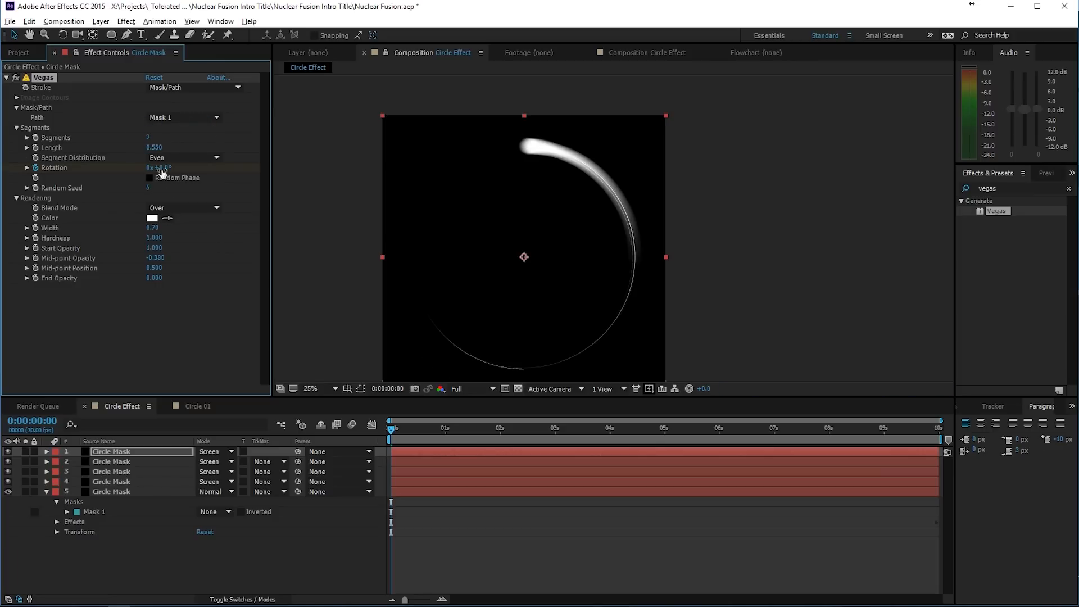
drag(156, 147, 145, 150)
- Duplicate the two-segment Circle Mask layer and shrink the copy's mask path to sit inside the other circles
click(107, 453)
key(ctrl+d)
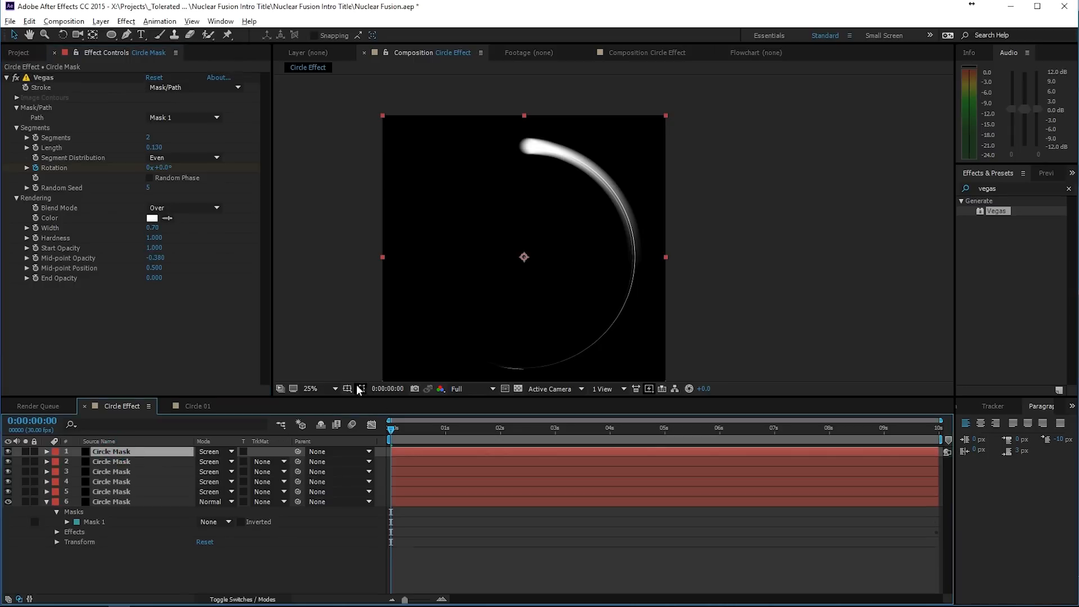
click(361, 388)
key(m)
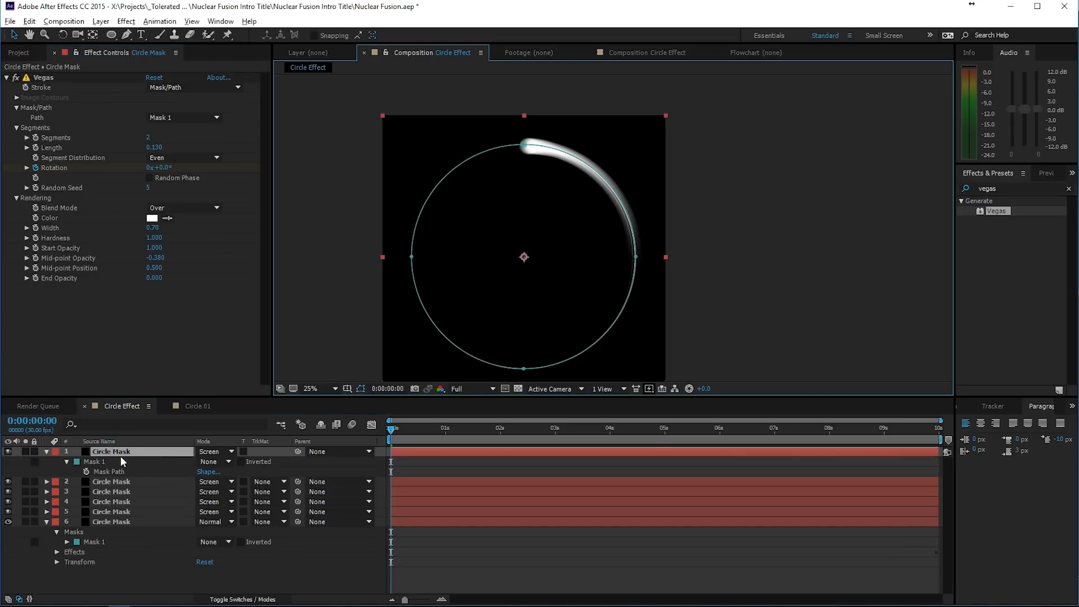
double_click(523, 369)
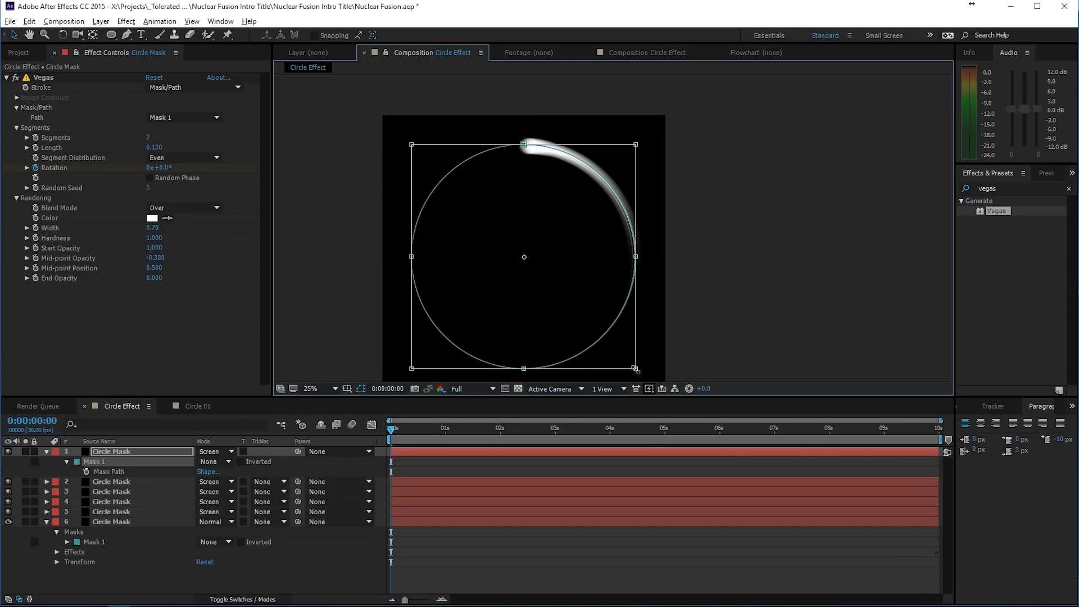
drag(638, 370, 629, 369)
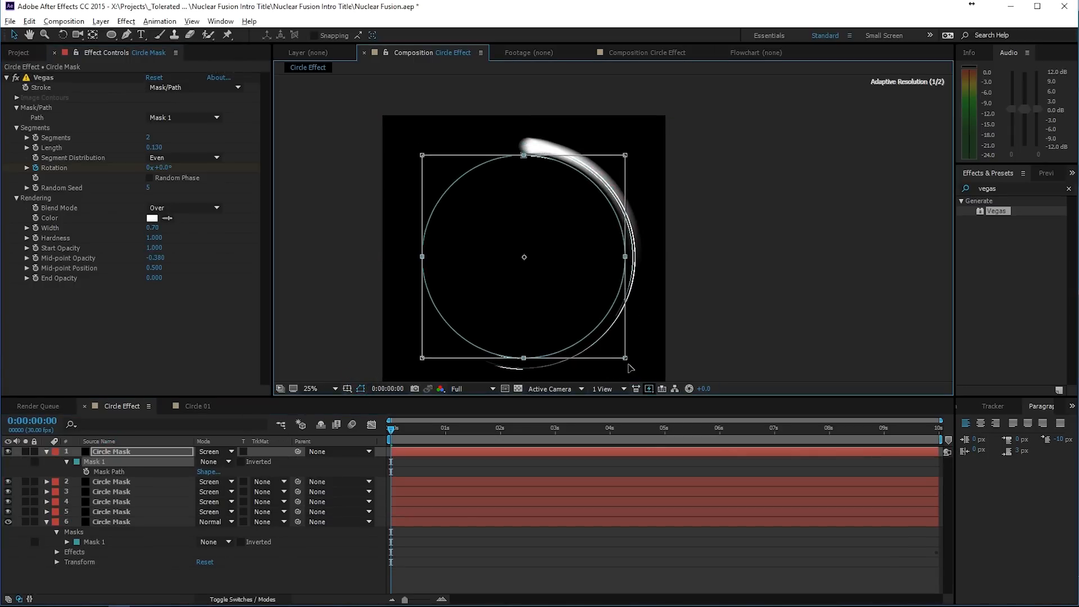
double_click(589, 338)
click(761, 295)
click(747, 297)
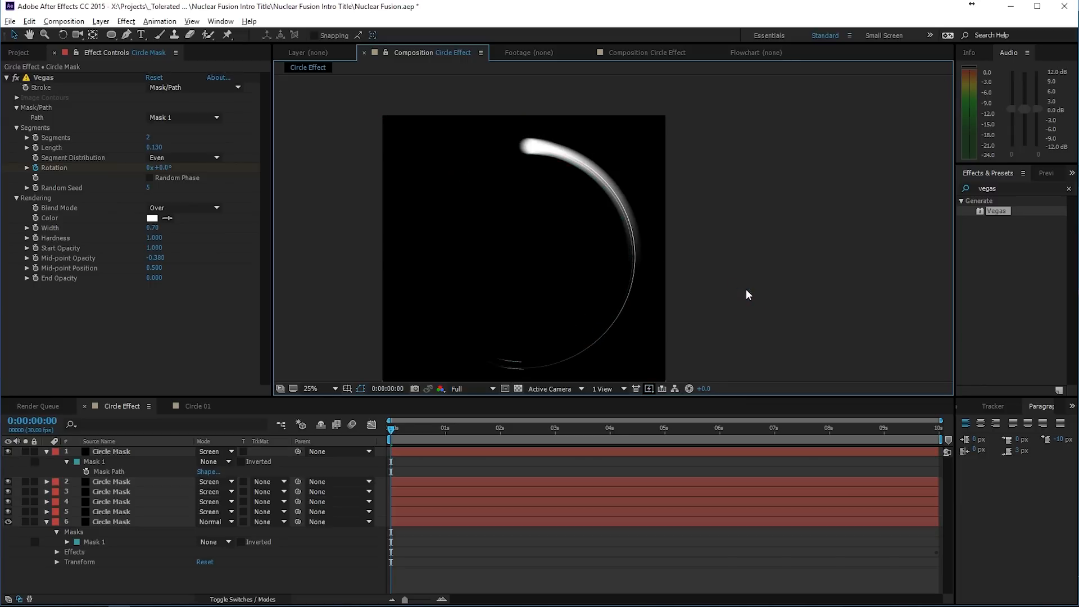
- Set the innermost Circle Mask layer's Vegas Segments to 4 and Random Seed to 9, and enable Random Phase
scroll(747, 296, up, 2)
scroll(747, 297, down, 2)
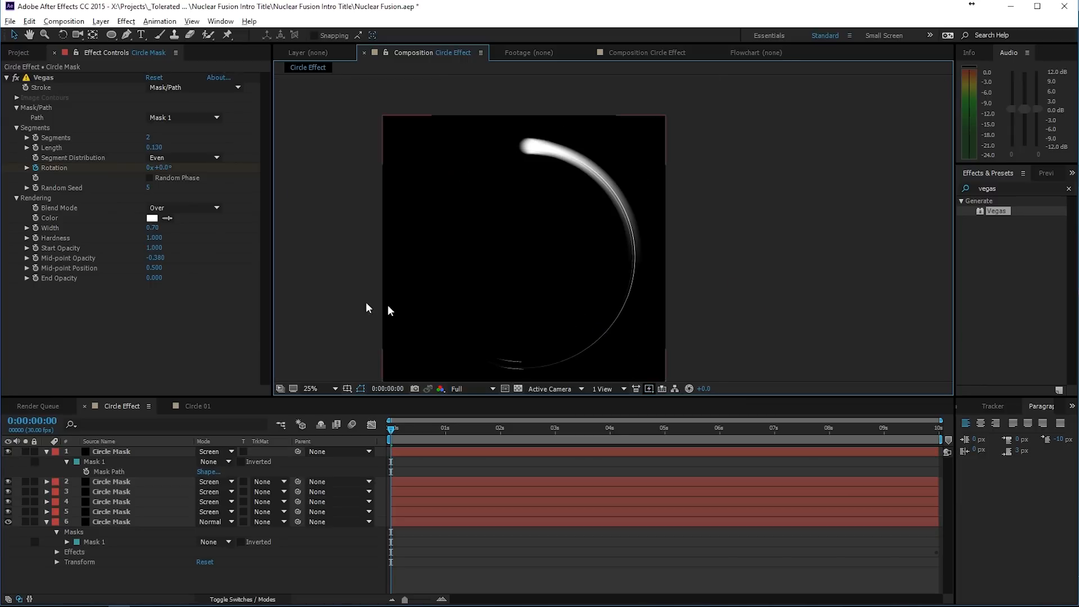
click(149, 139)
text(4)
key(Return)
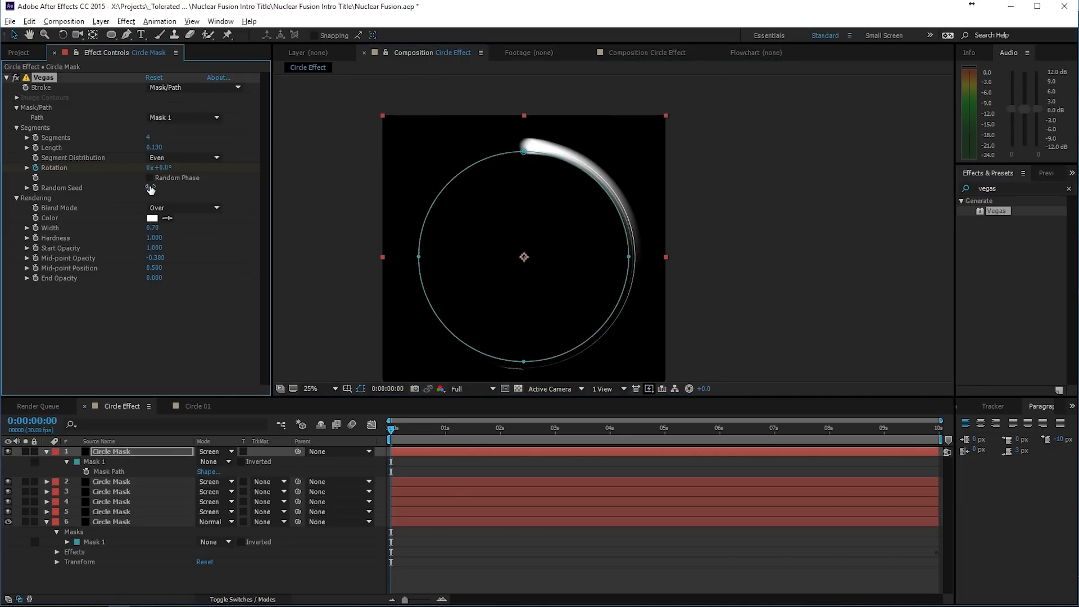
click(148, 188)
text(9)
key(Return)
click(325, 181)
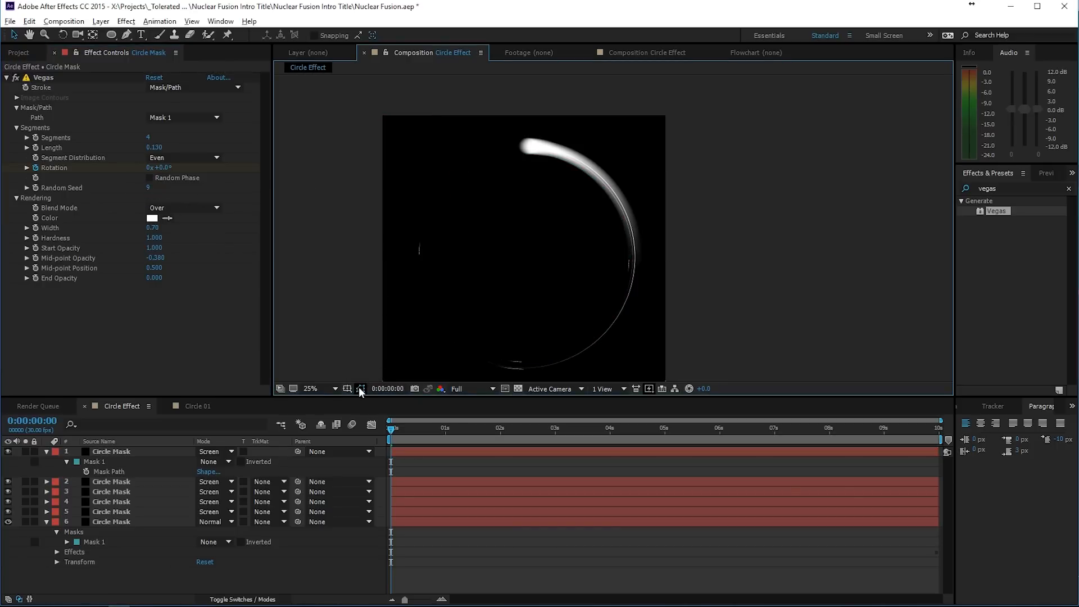
click(150, 178)
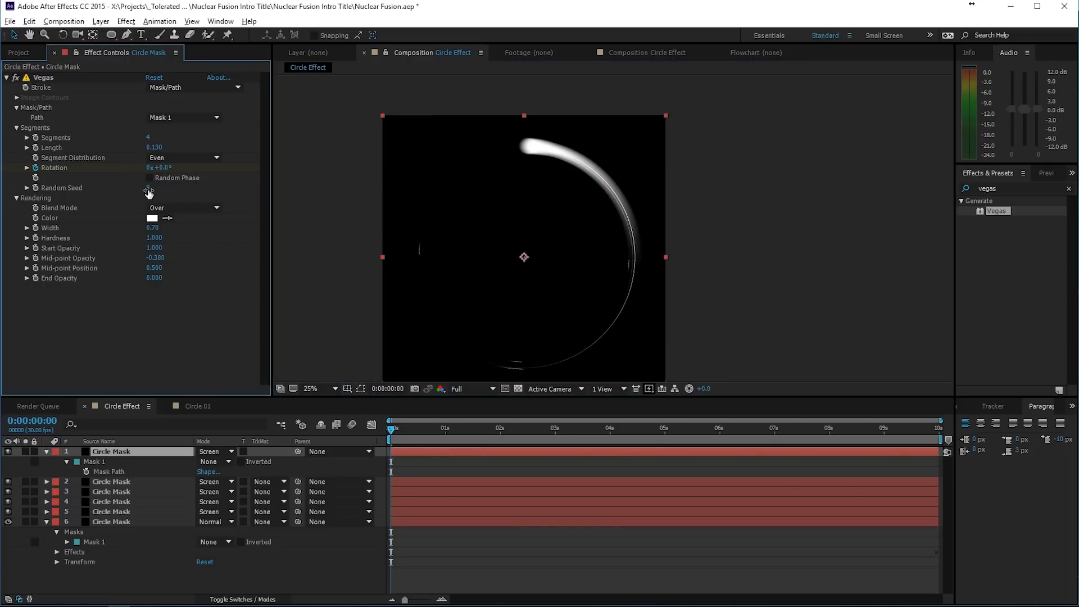
click(149, 179)
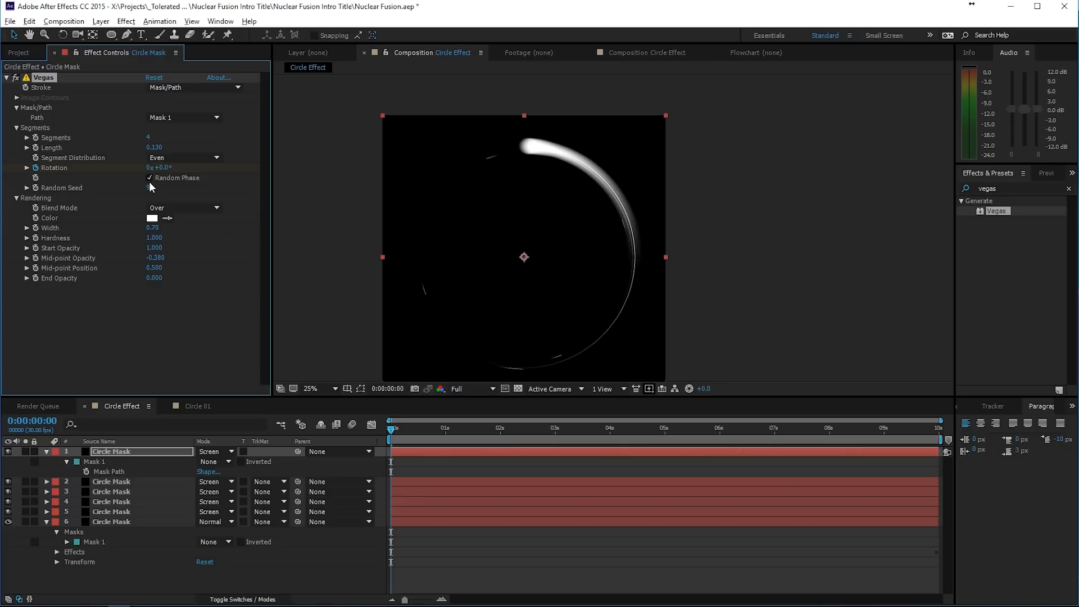
- Set the innermost Circle Mask layer's Vegas Segments to 3, Random Seed to 12, Length to 0.170, Width to 1.60 and Hardness to 0.160
click(150, 188)
click(148, 138)
key(Down)
click(149, 148)
drag(158, 149, 167, 149)
drag(154, 230, 163, 230)
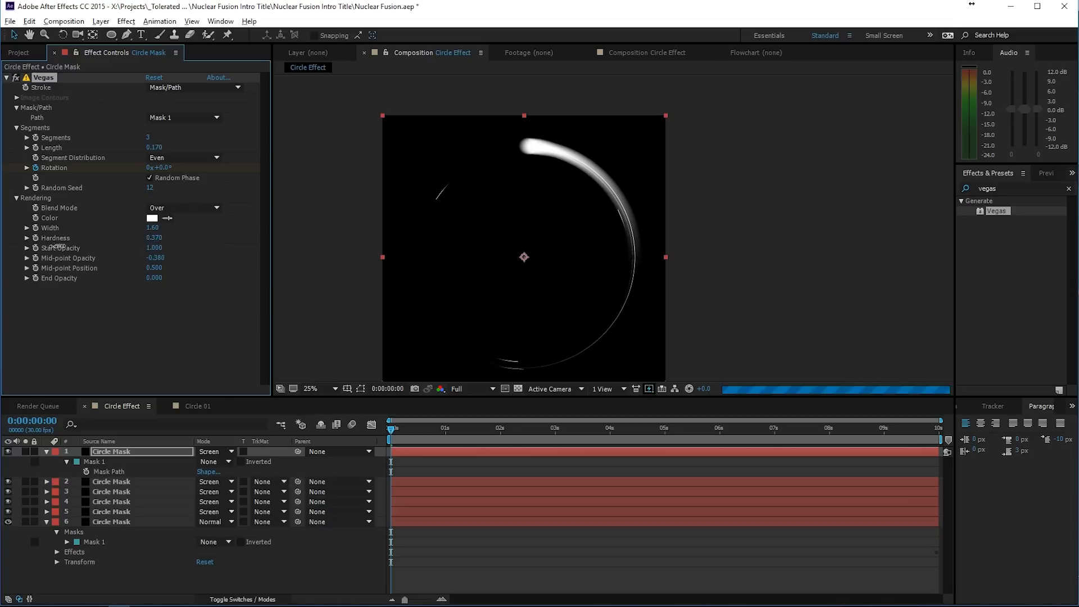
click(760, 287)
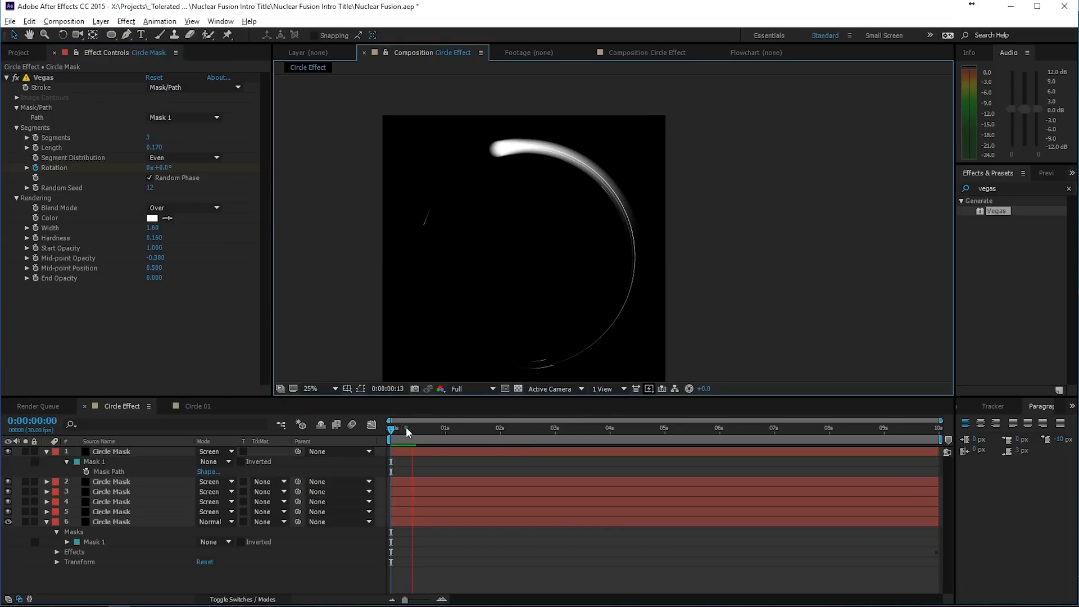
drag(406, 428, 327, 428)
- Set the Vegas Hardness of the wide-stroke Circle Mask layer 5 to 1.000 and its Start Opacity to about 0.79
click(198, 406)
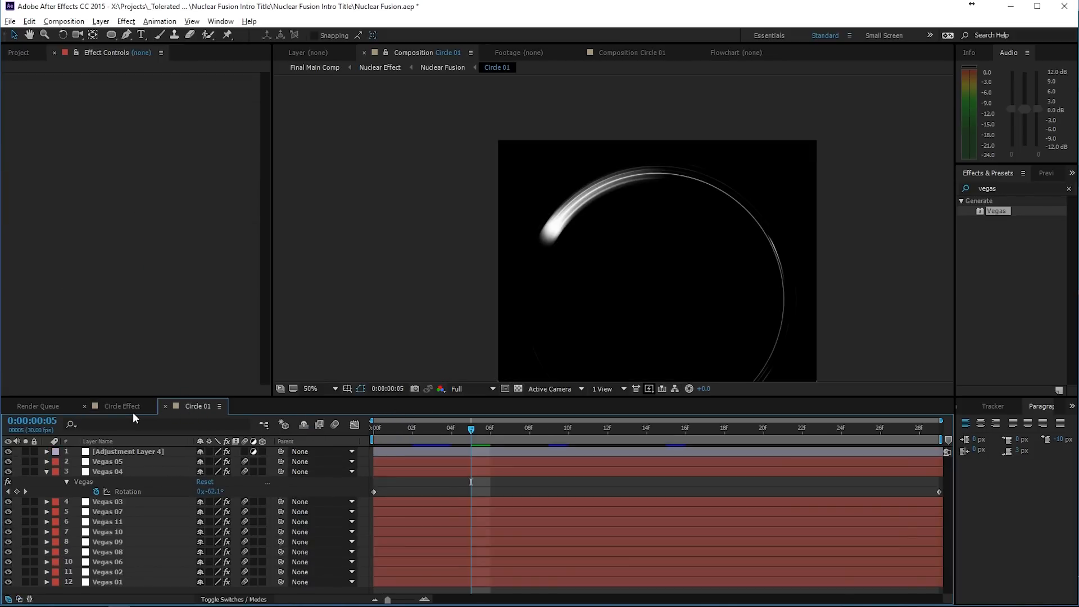
click(134, 412)
click(116, 512)
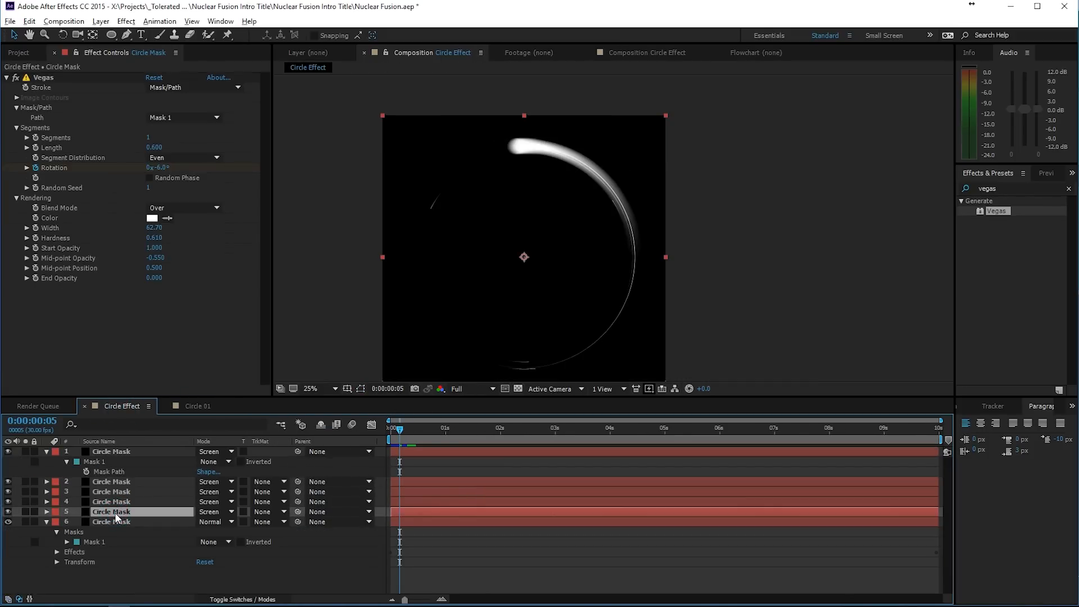
drag(154, 237, 386, 258)
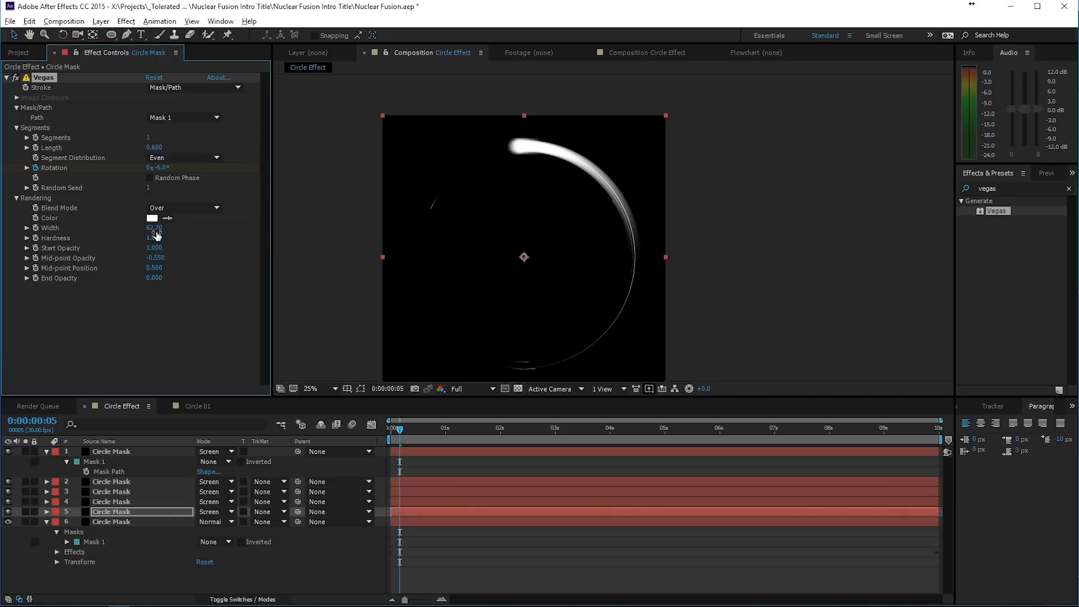
drag(150, 251, 136, 254)
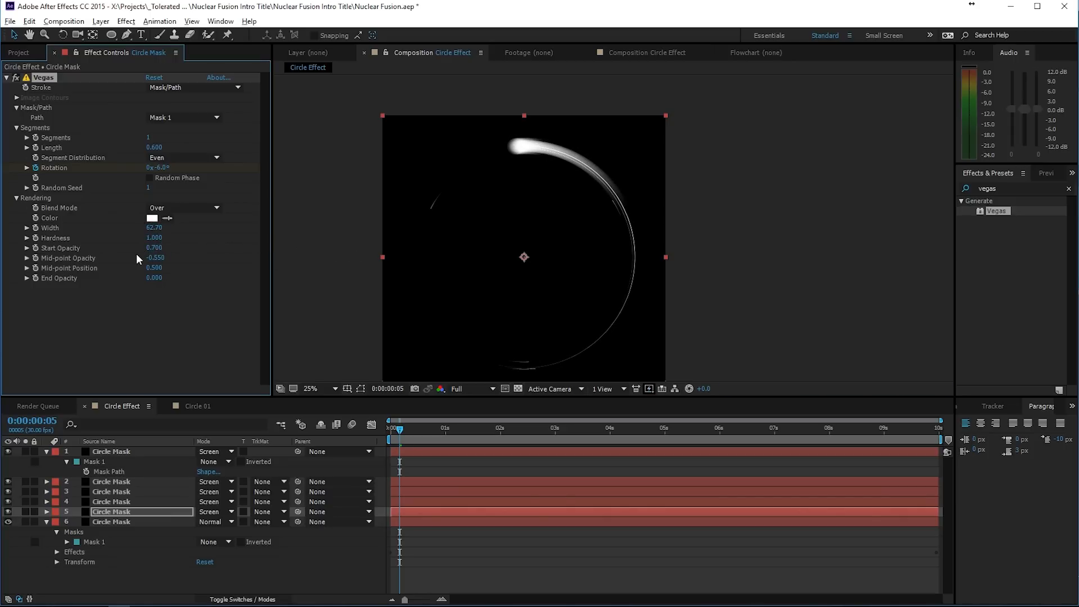
- Reduce the layer opacity of Circle Mask layer 5 to 41%
drag(497, 124, 528, 219)
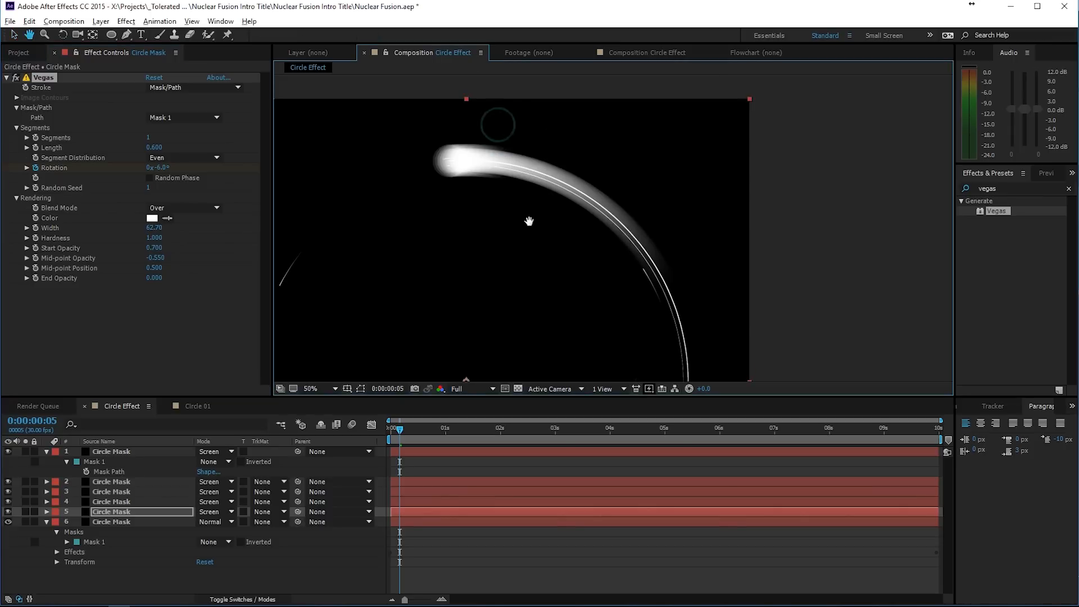
click(116, 511)
key(t)
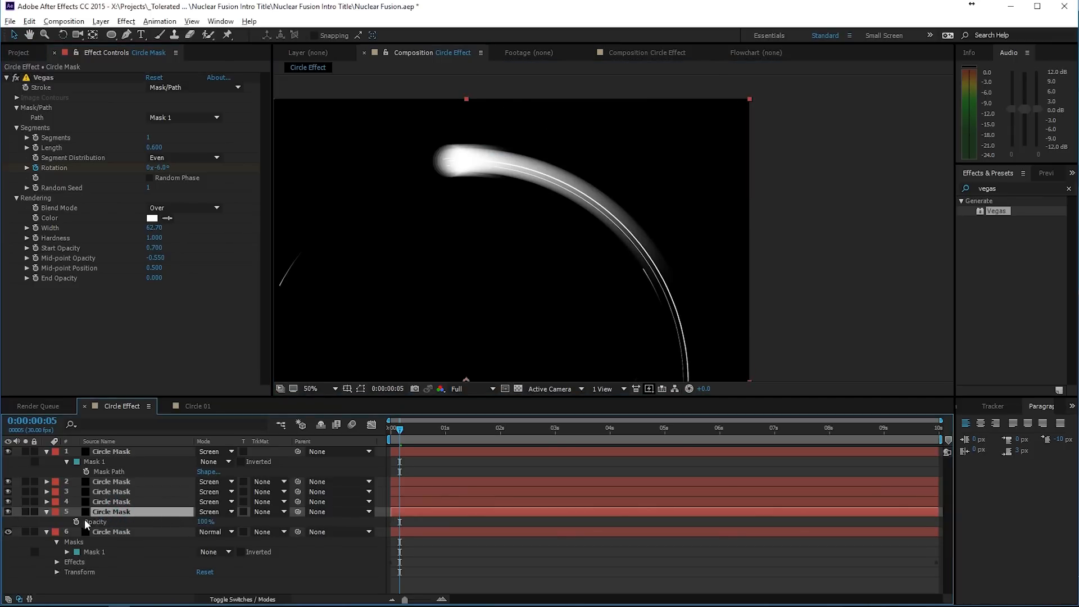
drag(206, 521, 164, 522)
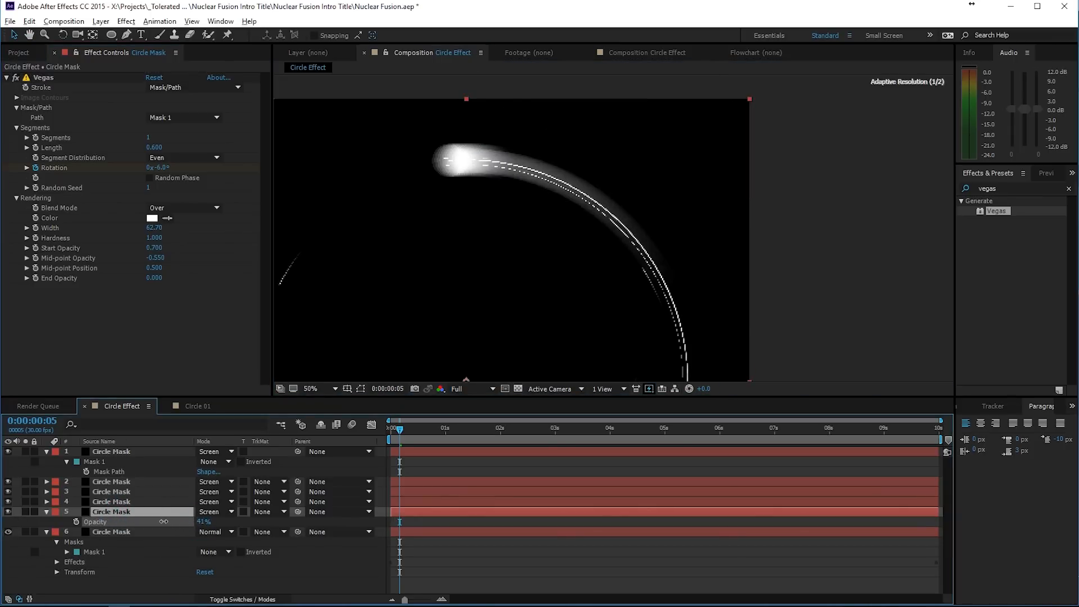
click(489, 560)
drag(610, 264, 630, 223)
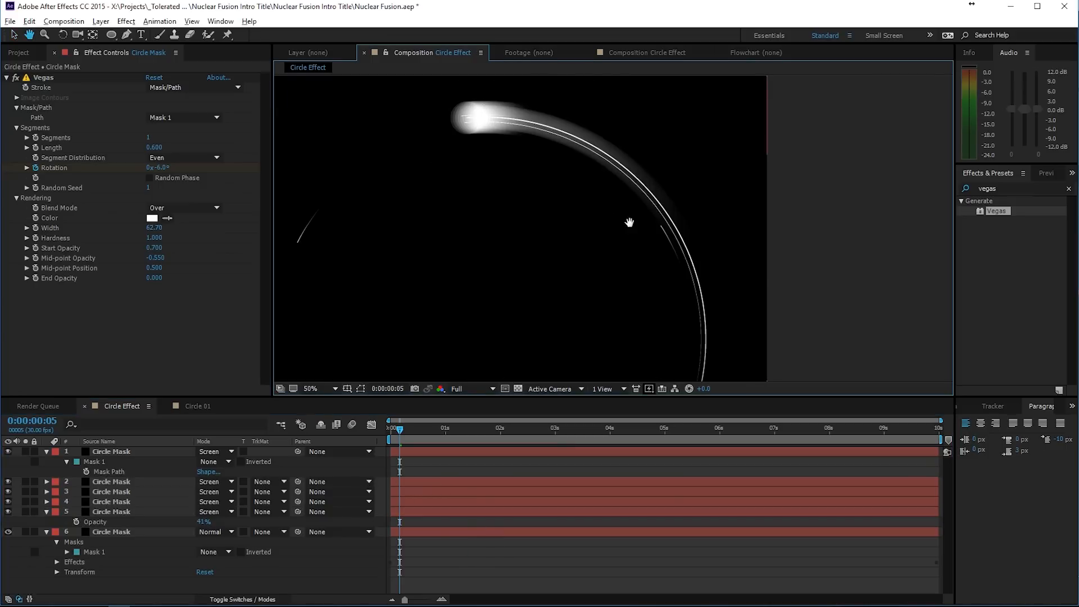
- Collapse the expanded properties of all Circle Mask layers and show the whole circle in the composition view
click(131, 453)
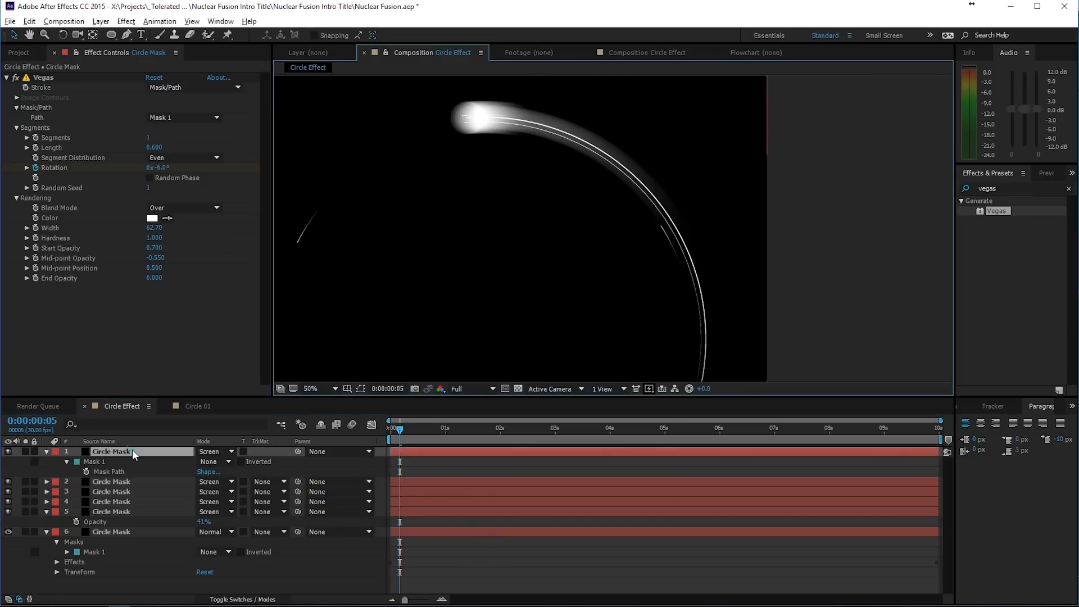
click(46, 452)
click(46, 491)
click(46, 502)
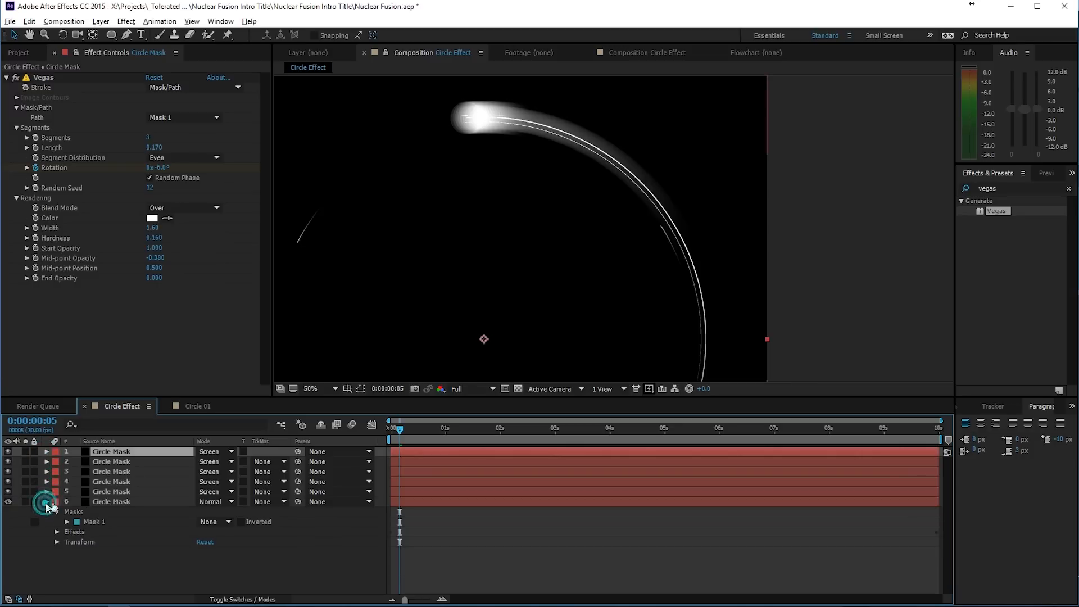
scroll(656, 270, down, 2)
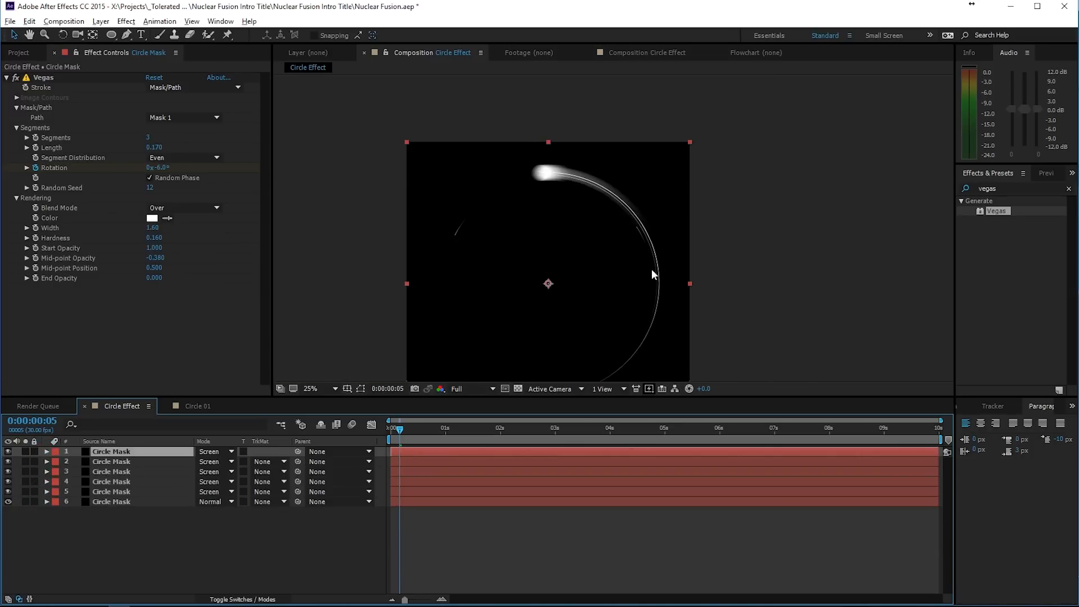
key(space)
drag(605, 301, 647, 205)
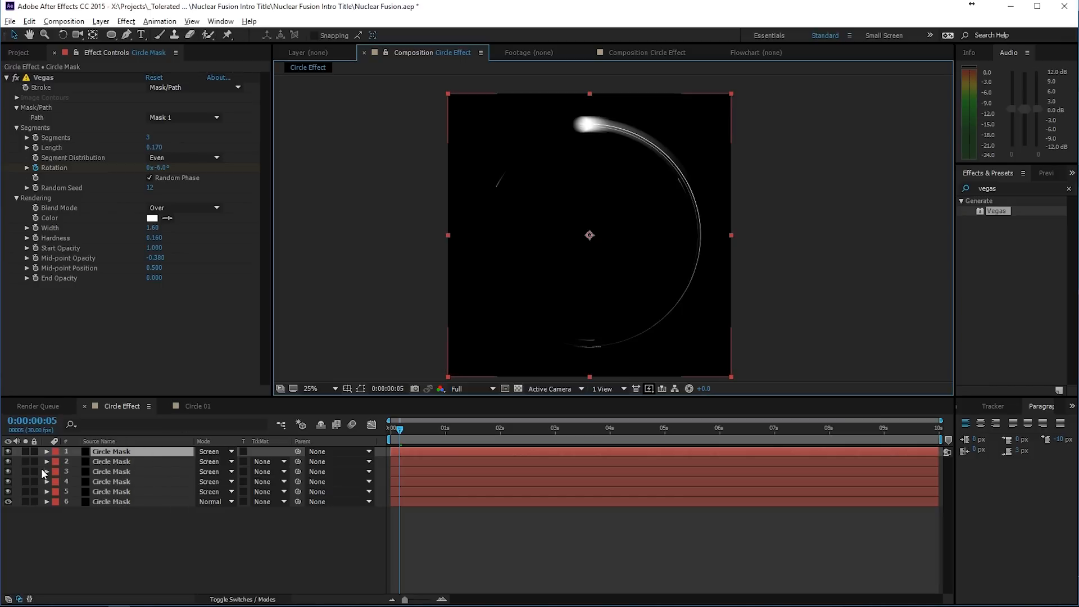
- Create a new 1920 x 1920 composition named Main Comp with a duration of 20 seconds
click(18, 53)
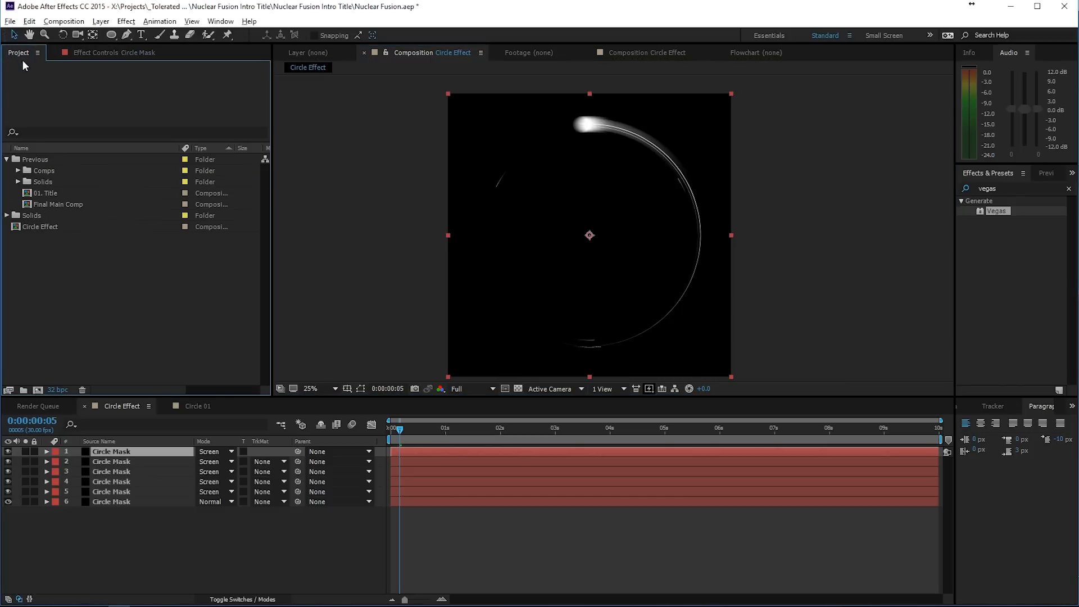
click(37, 390)
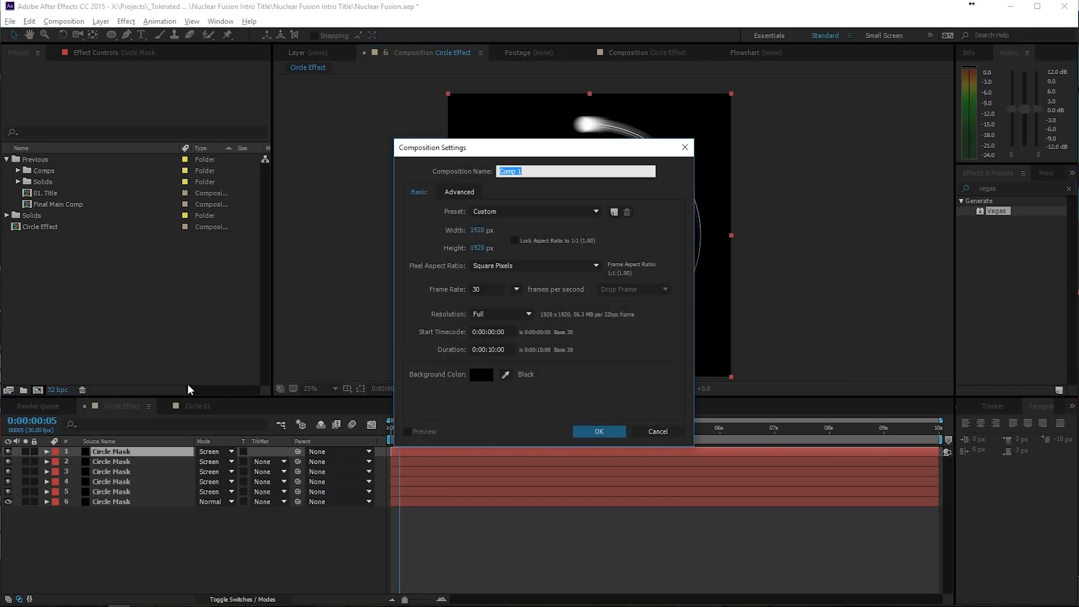
text(Main)
click(491, 348)
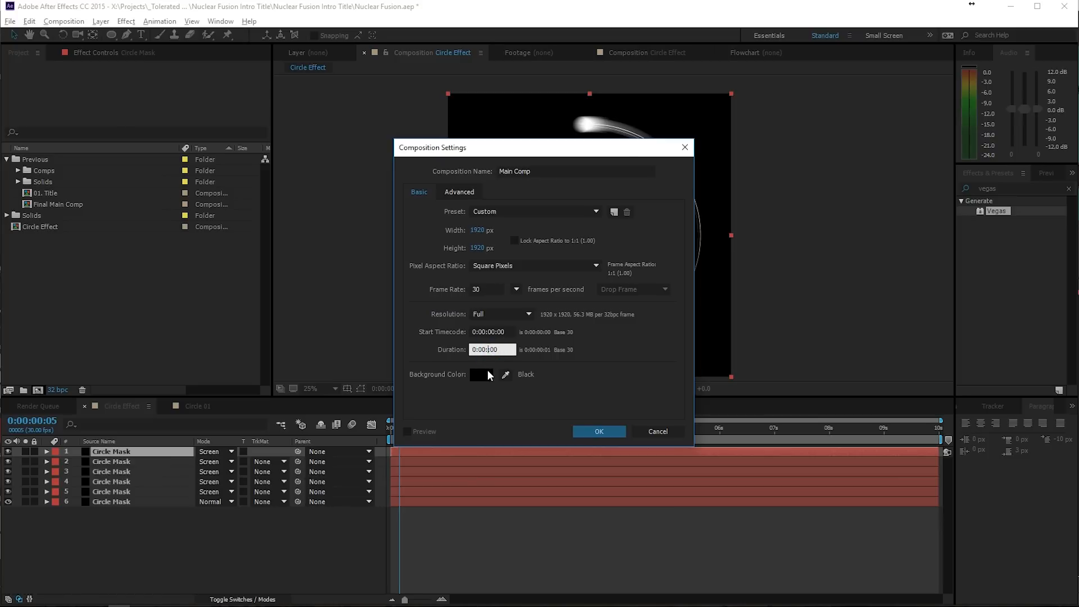
text(2000)
key(Return)
- In the Circle Effect composition, move the ending Vegas Rotation keyframes of all six Circle Mask layers to 0:00:02:00
click(194, 407)
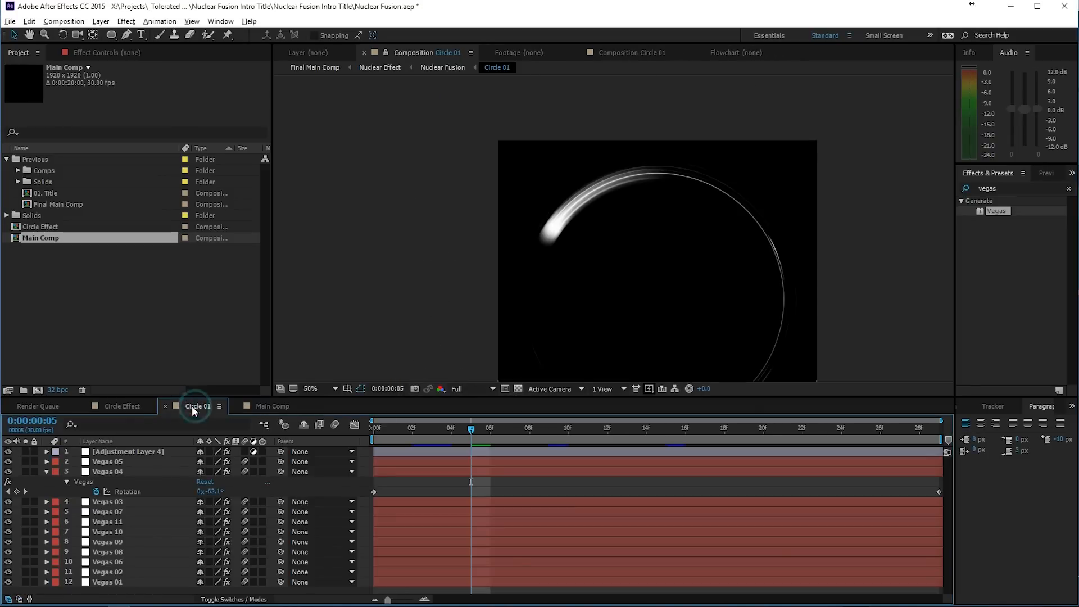
click(128, 406)
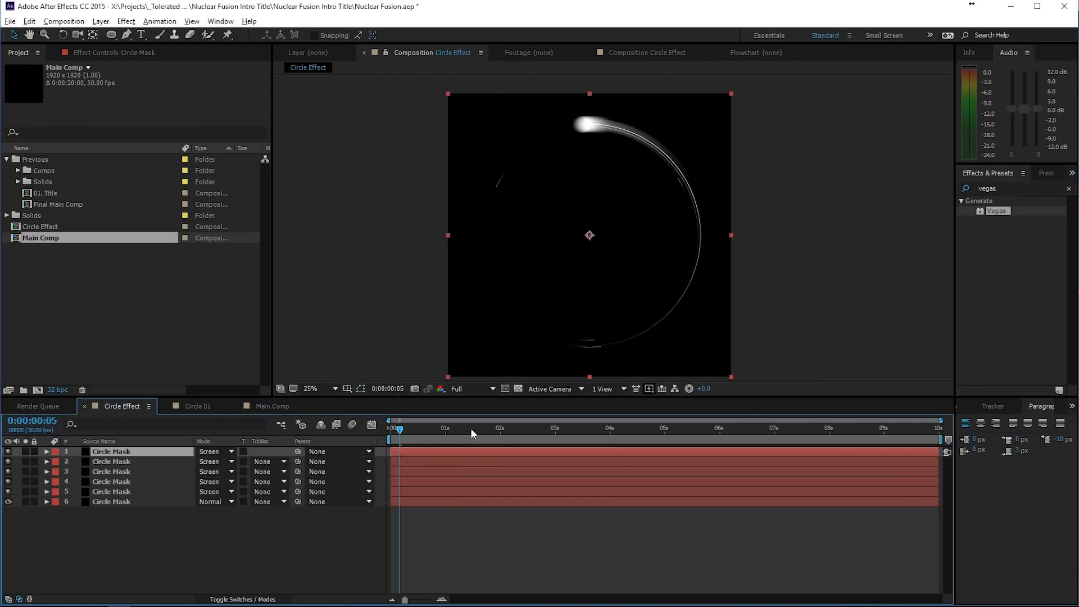
drag(471, 428, 500, 434)
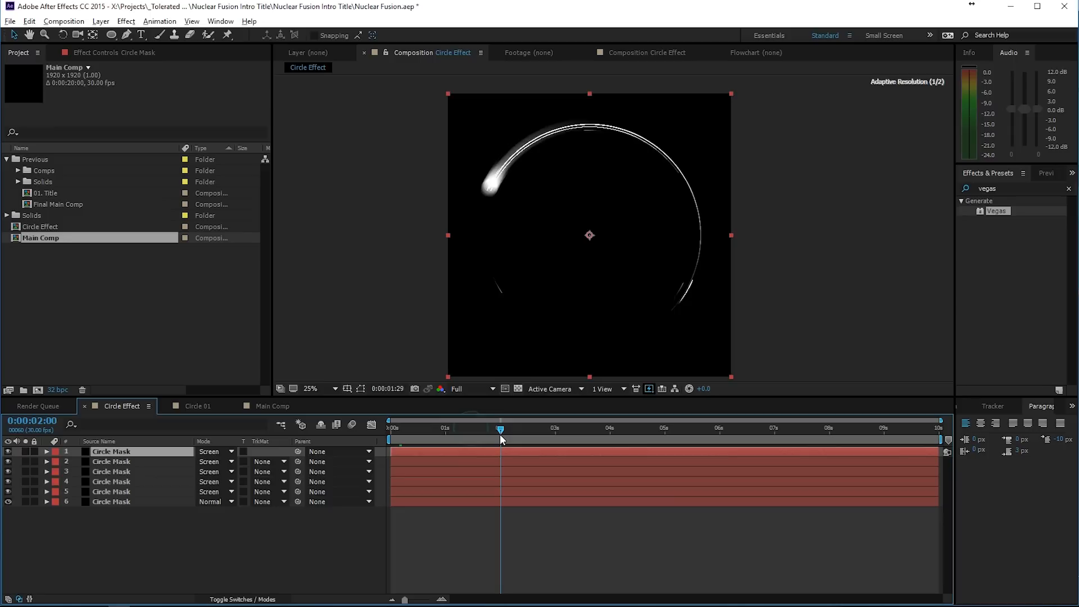
shift+click(131, 502)
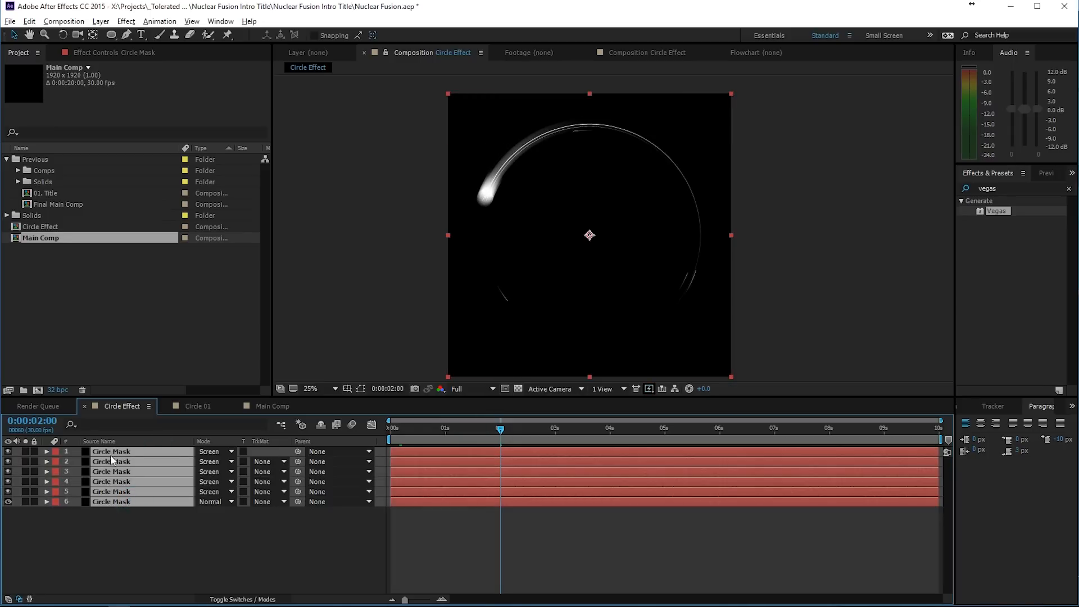
key(u)
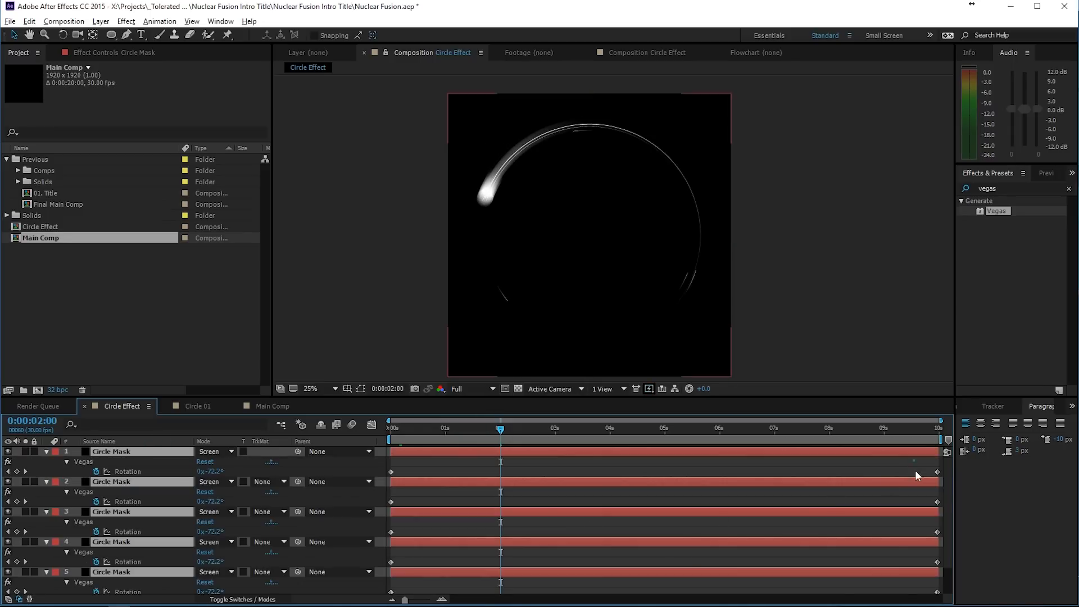
scroll(287, 523, down, 1)
drag(915, 450, 502, 590)
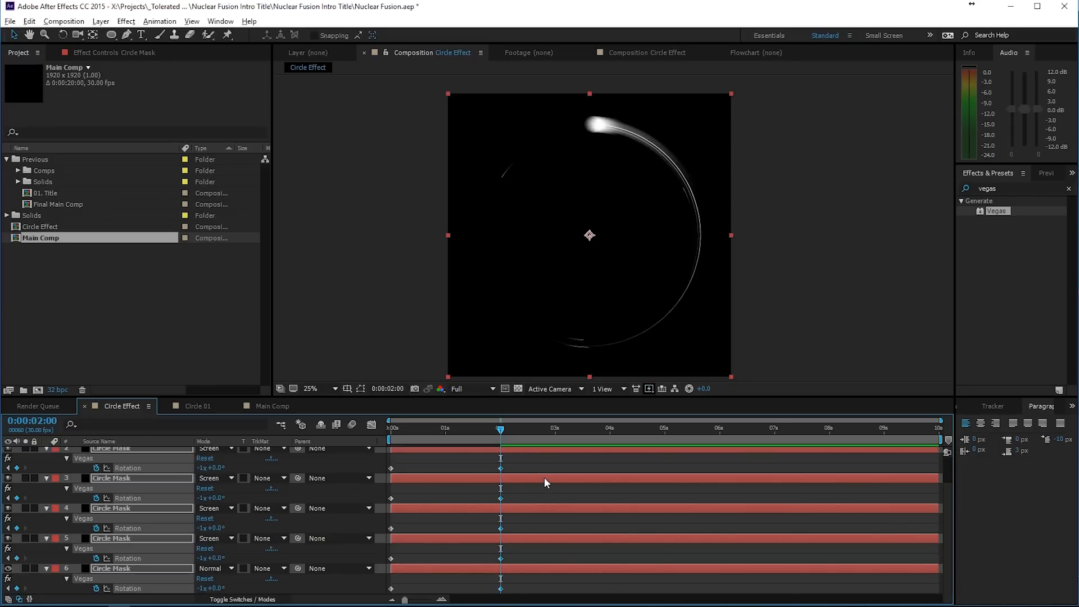
- End the Circle Effect work area at 2 seconds, trim the composition to it and preview the rotation from the start
key(n)
right_click(477, 439)
click(522, 477)
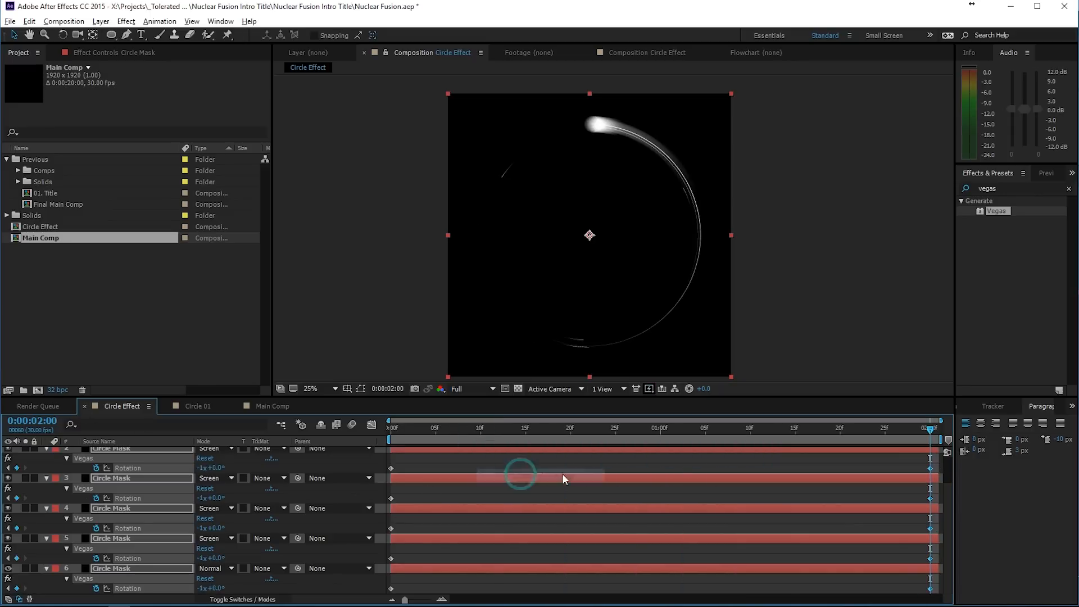
click(924, 431)
drag(926, 433, 333, 453)
key(space)
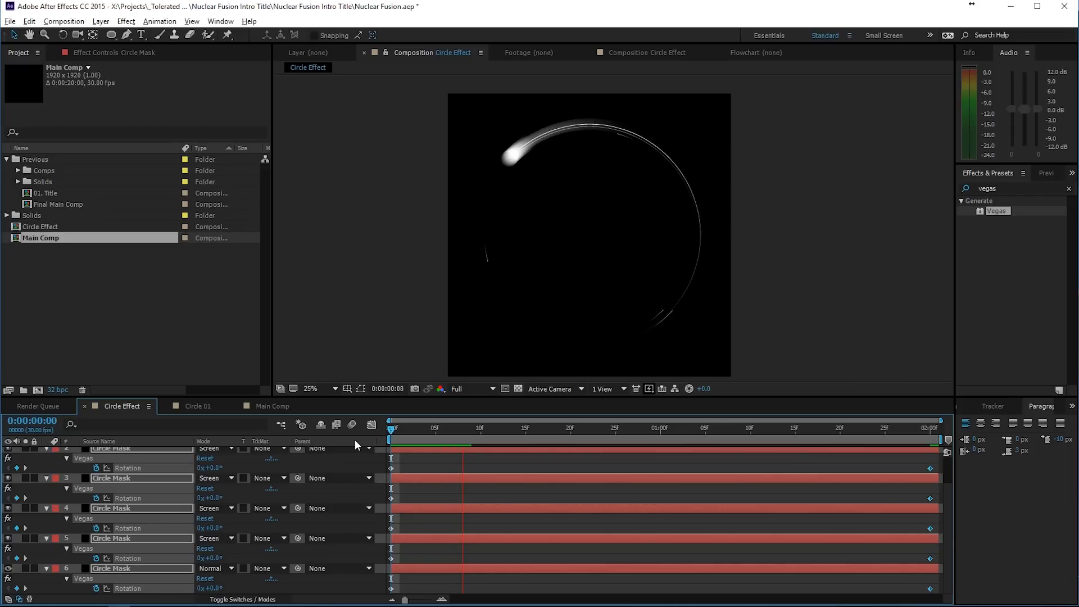
- Add a black 1920 x 1920 solid named Source to the Main Comp
click(272, 407)
right_click(202, 487)
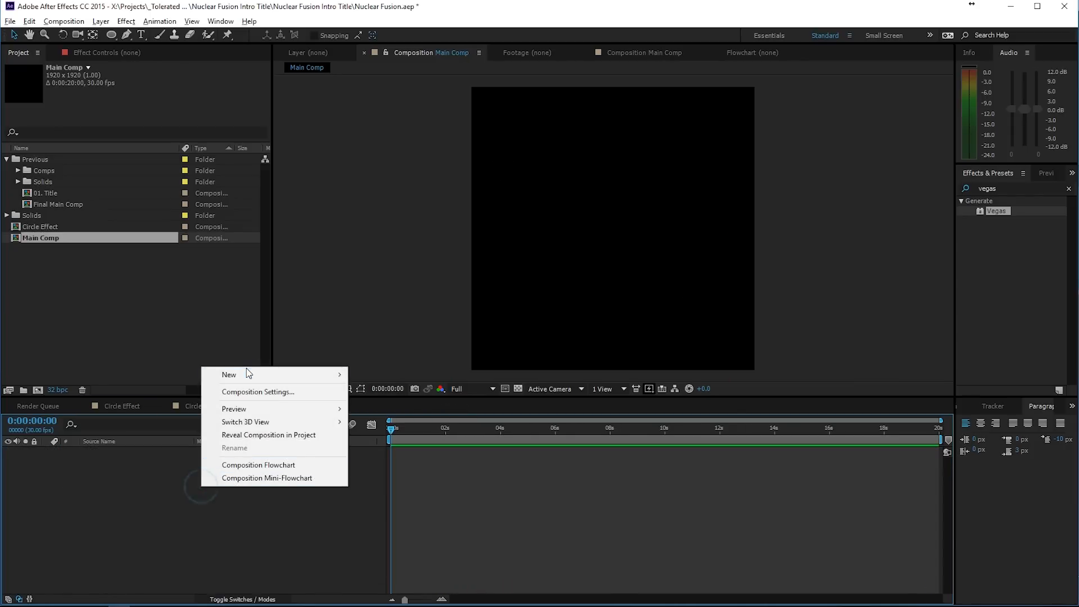
click(160, 506)
right_click(160, 503)
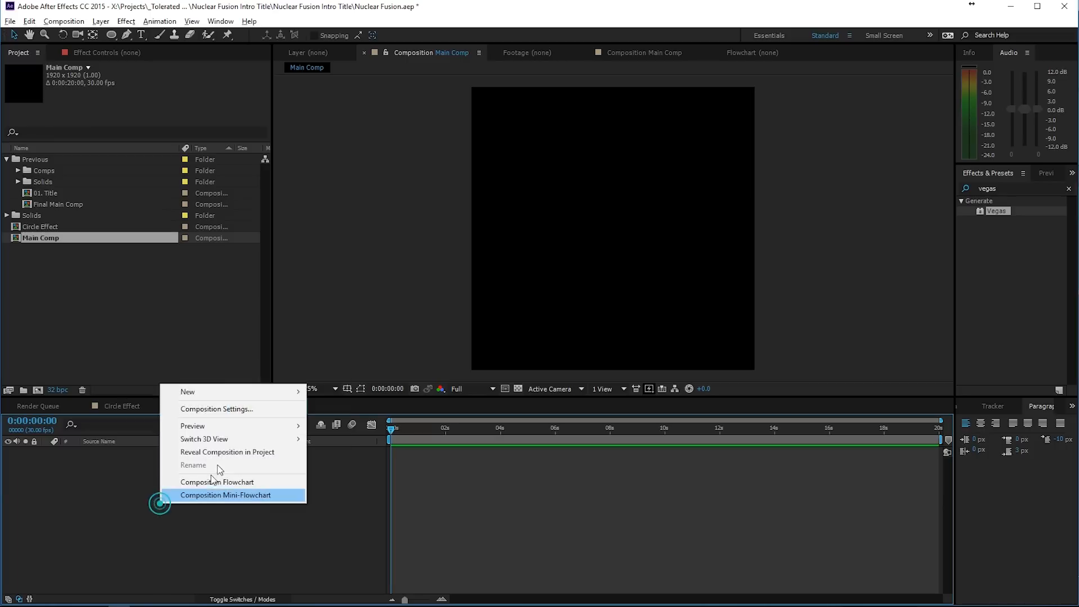
mouse_move(216, 388)
click(100, 424)
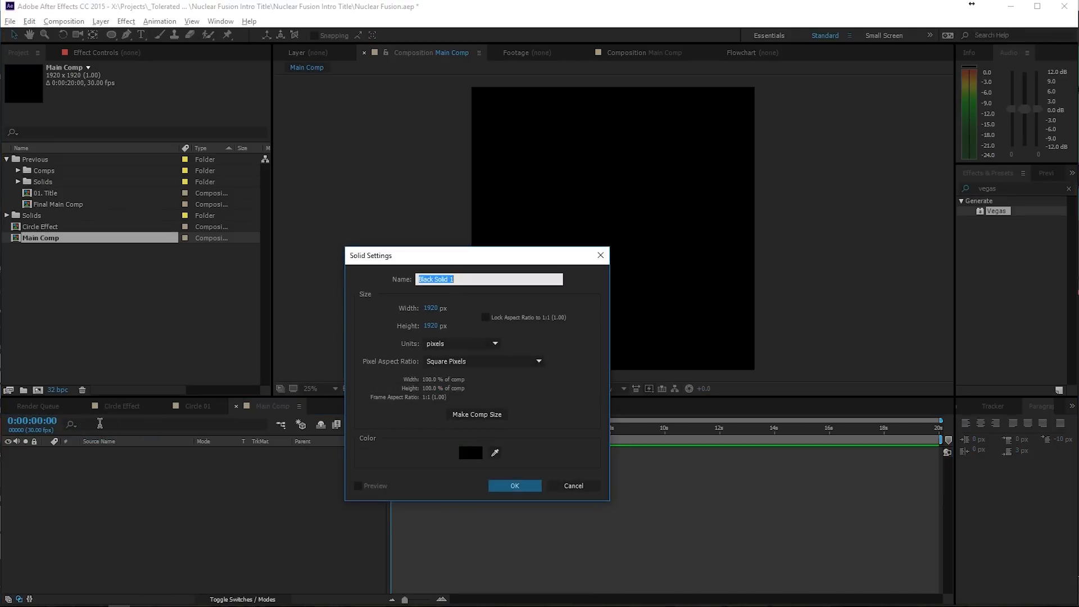
text(Source)
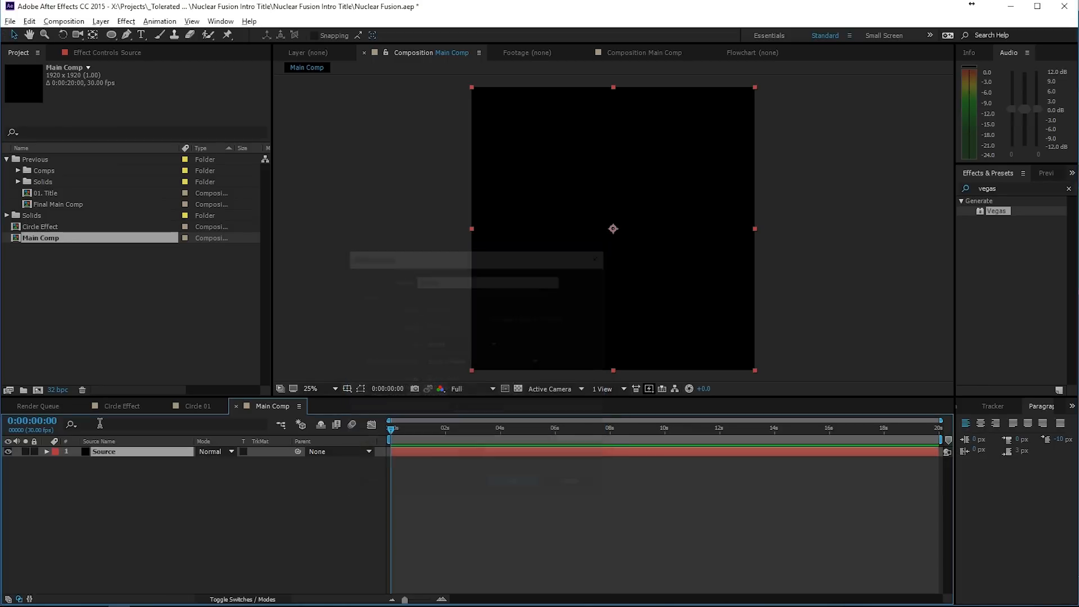
key(Return)
- Draw a small circular mask around the centre of the Source solid and change the solid's colour to white
click(112, 35)
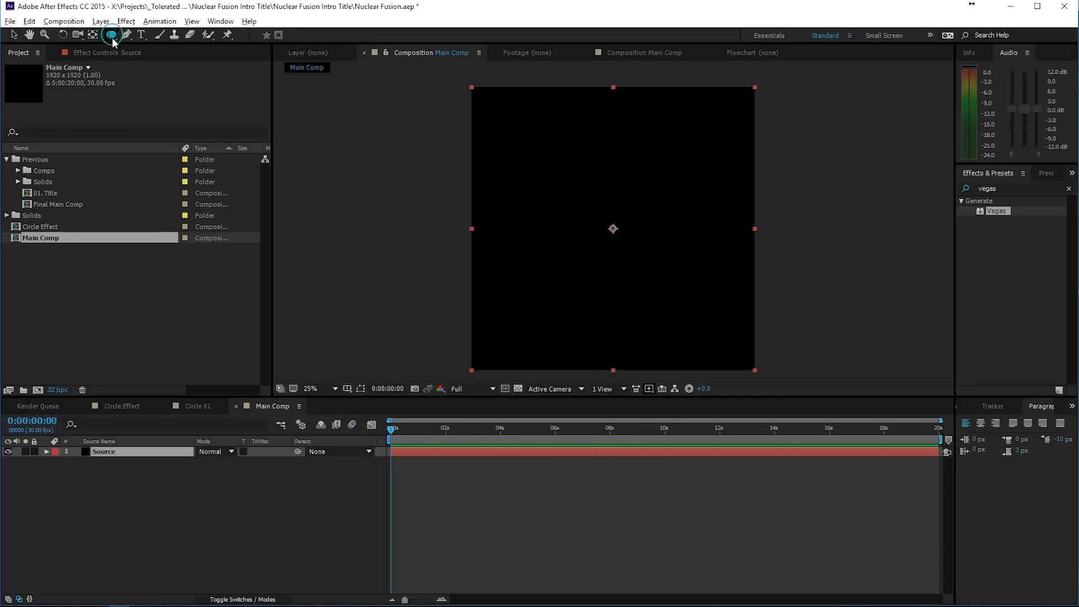
drag(612, 229, 639, 255)
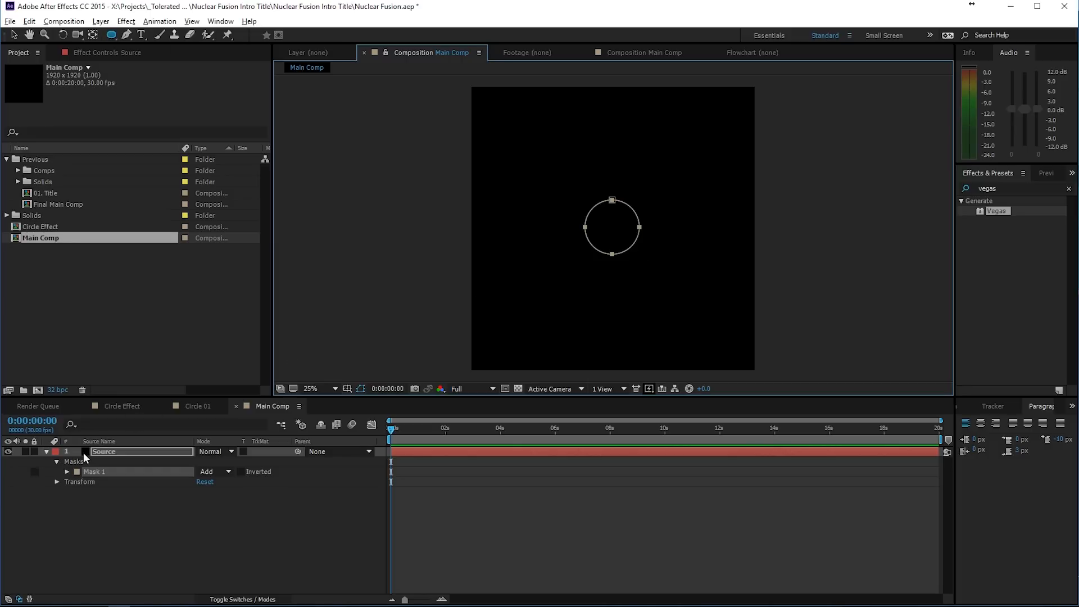
click(98, 453)
click(101, 22)
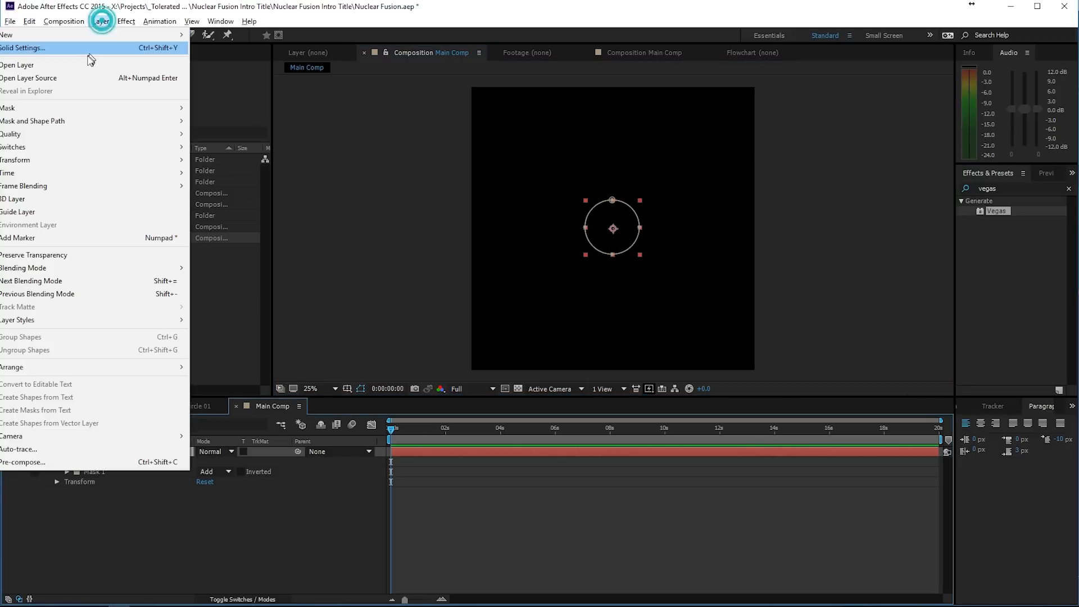
click(90, 59)
click(190, 360)
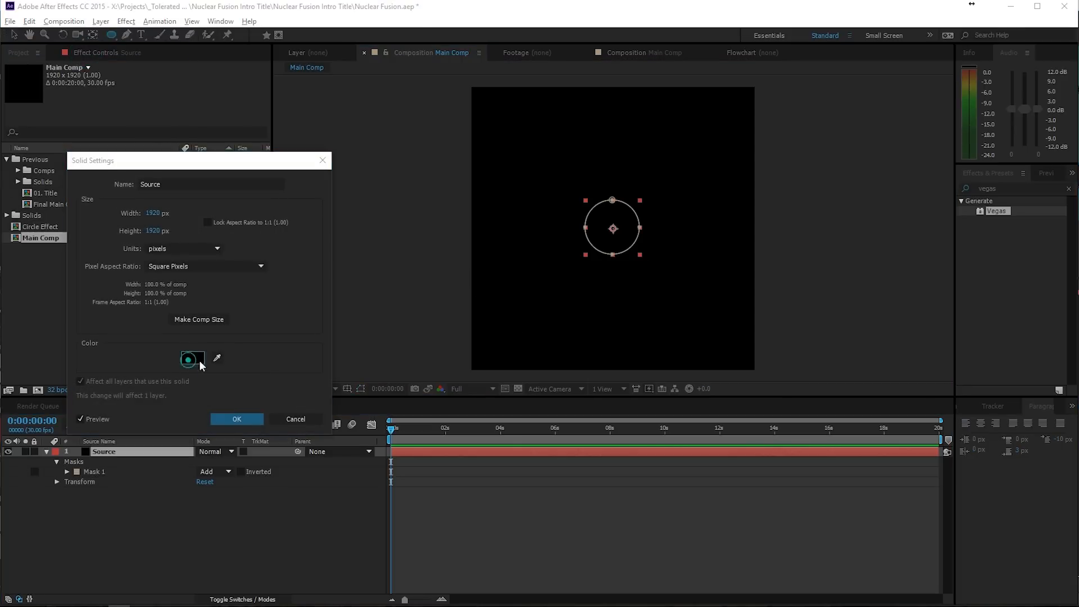
click(839, 213)
click(1059, 215)
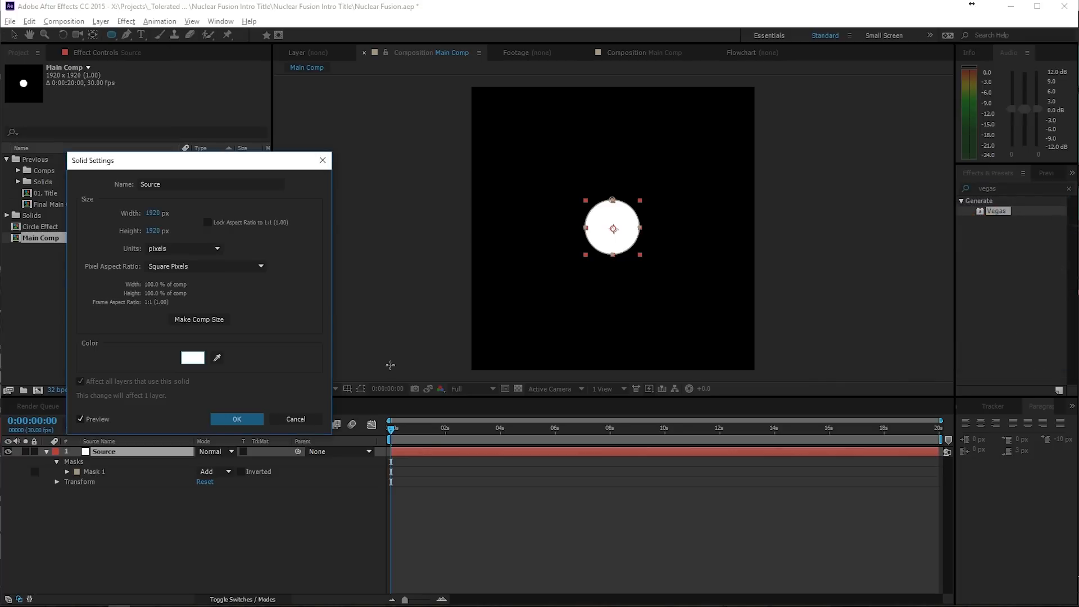
click(233, 419)
click(151, 451)
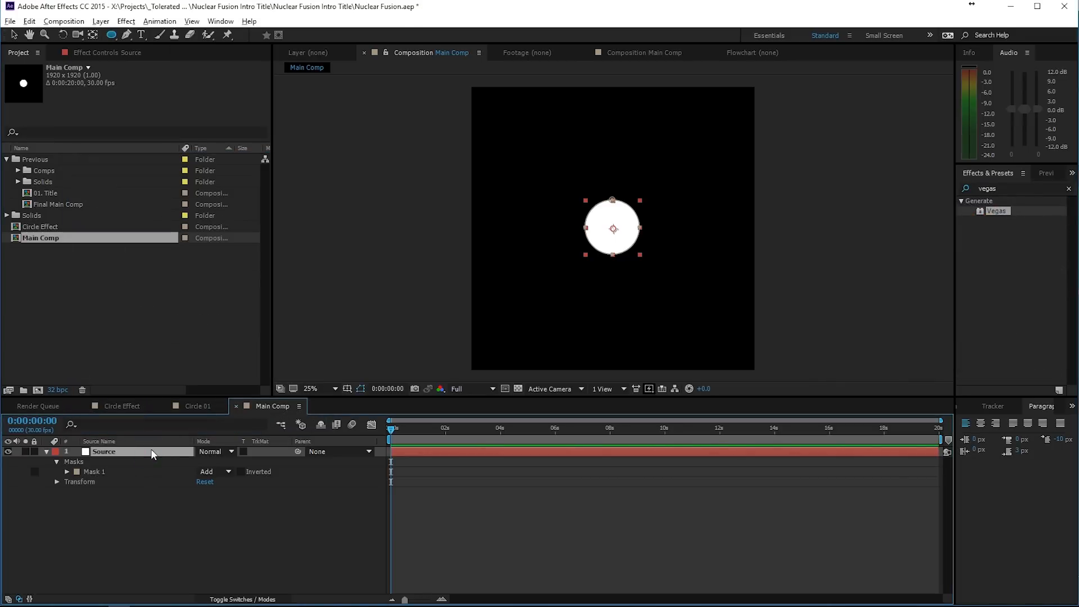
- Keyframe Mask Feather and Mask Expansion on the Source mask at 0:00:00:00, setting the expansion to -202 pixels
click(66, 472)
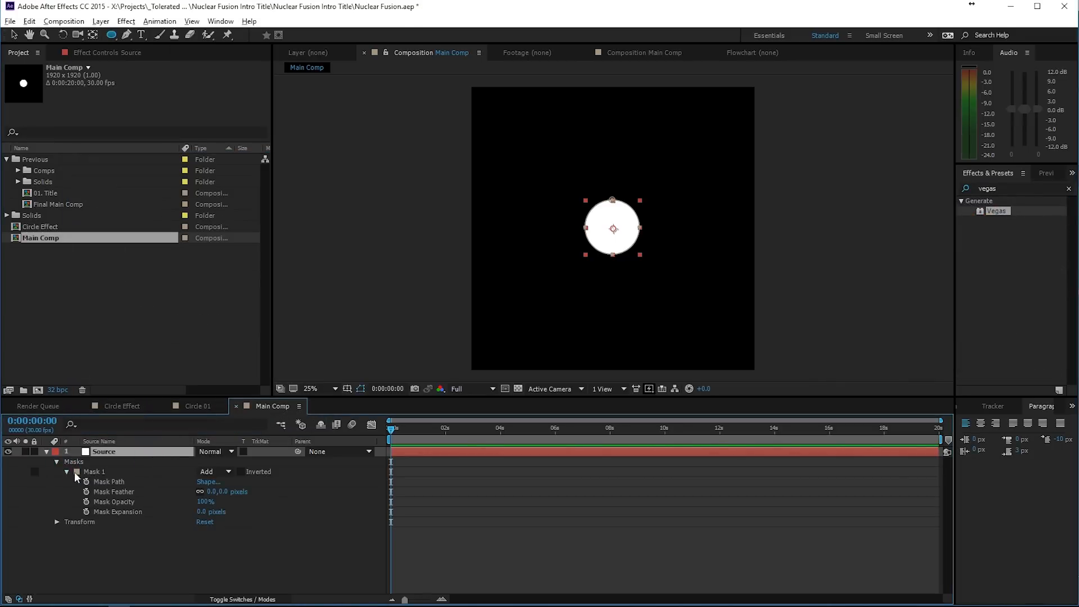
click(86, 511)
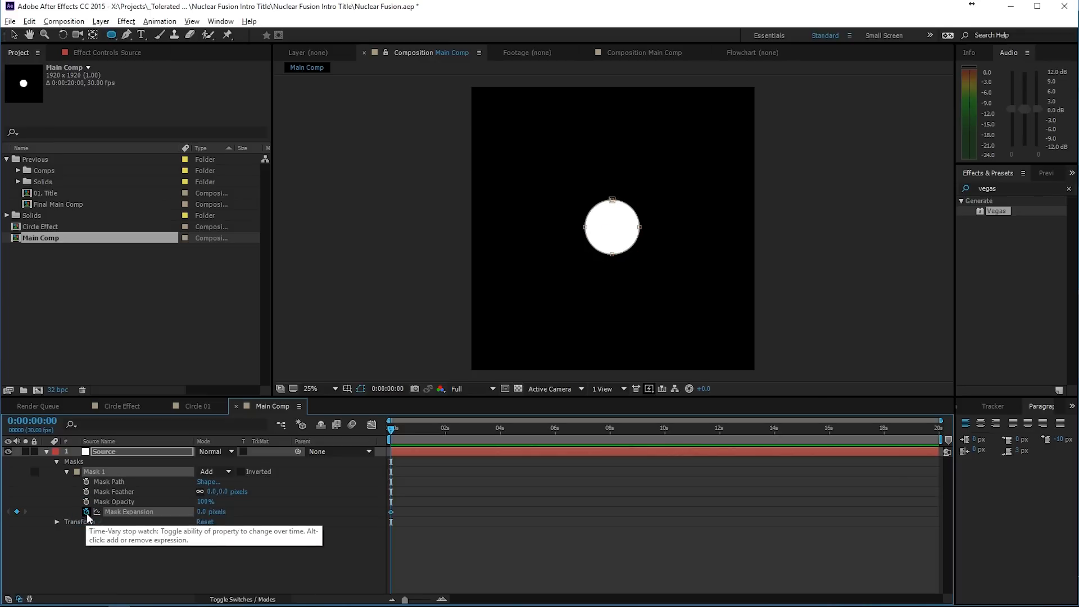
click(86, 492)
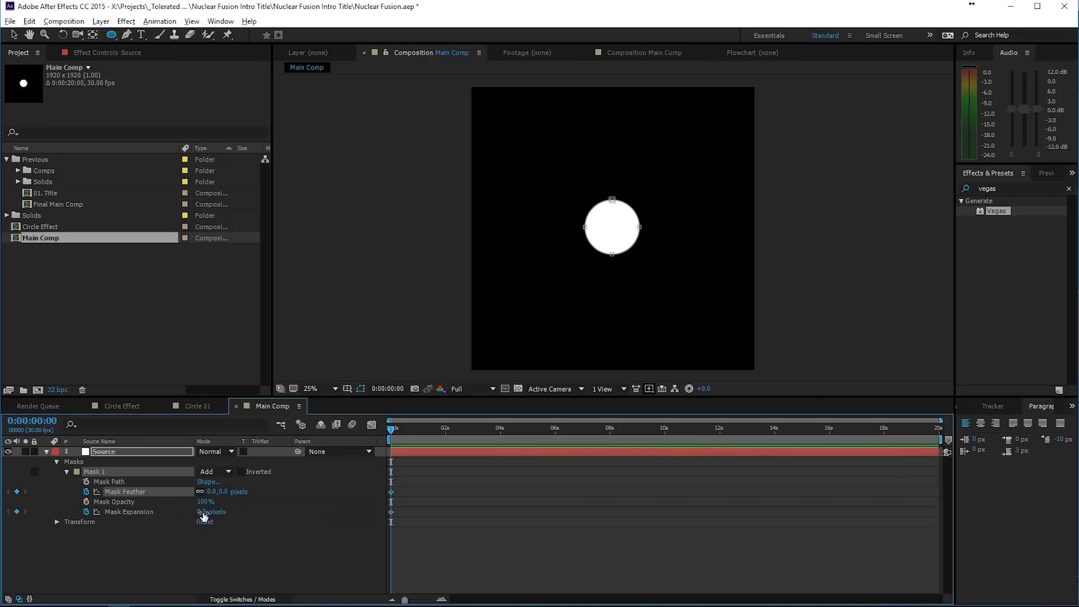
drag(201, 511, 77, 510)
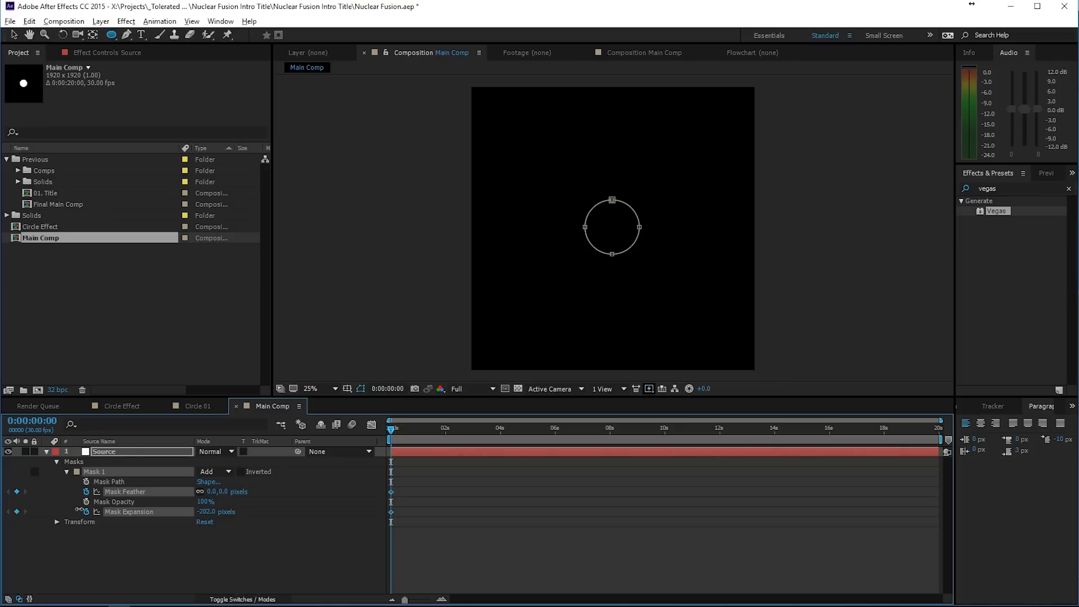
- At 0:00:01:02, set the Source mask's expansion to 0 and its feather to 112 pixels, and preview the animation
click(421, 437)
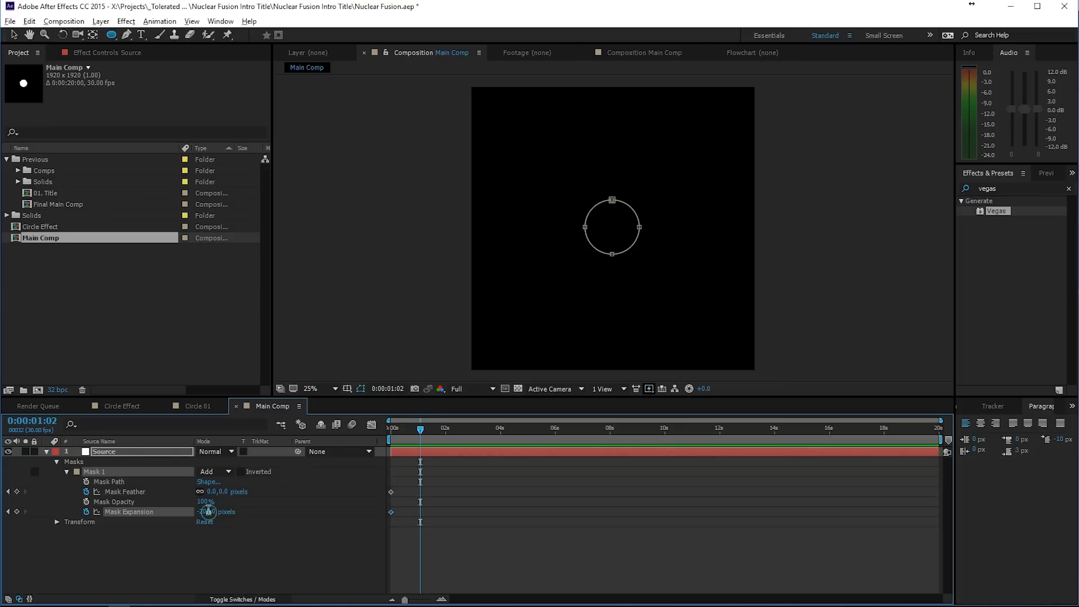
click(208, 513)
text(0)
key(Return)
drag(223, 492, 291, 493)
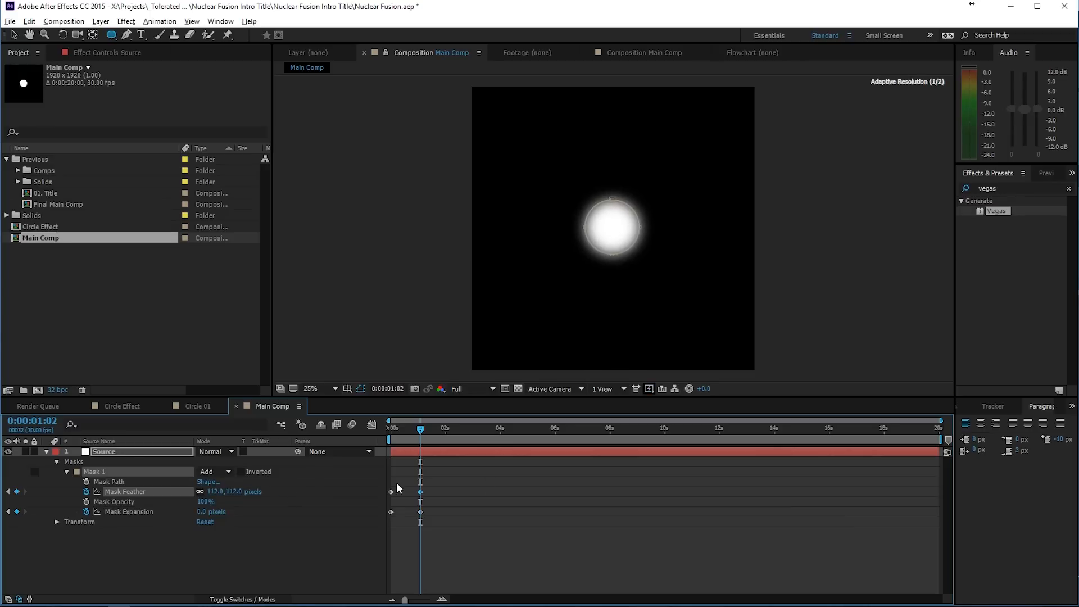
click(521, 481)
key(space)
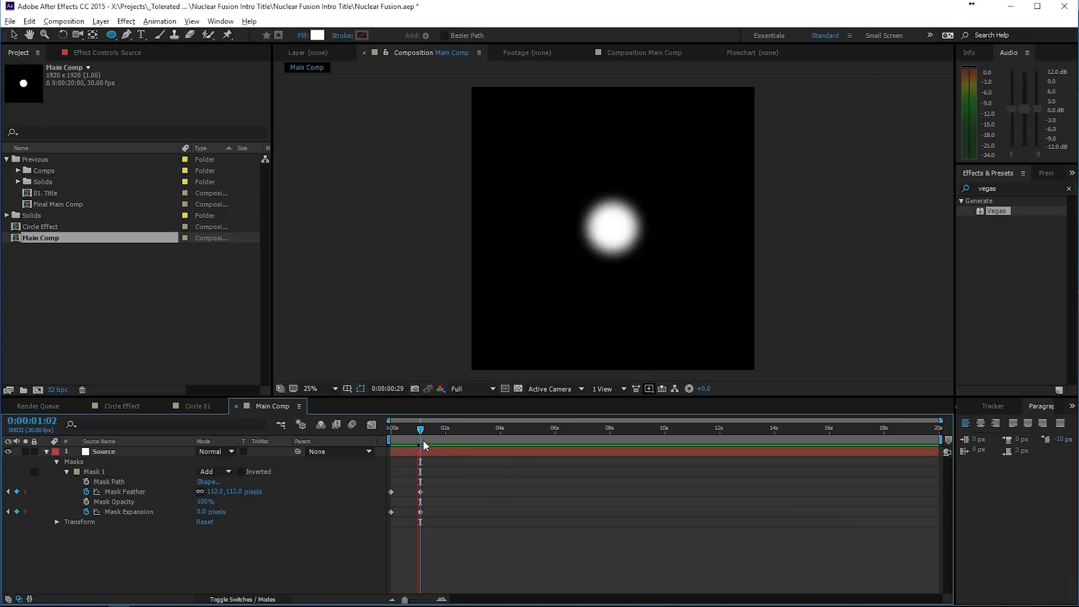
click(420, 433)
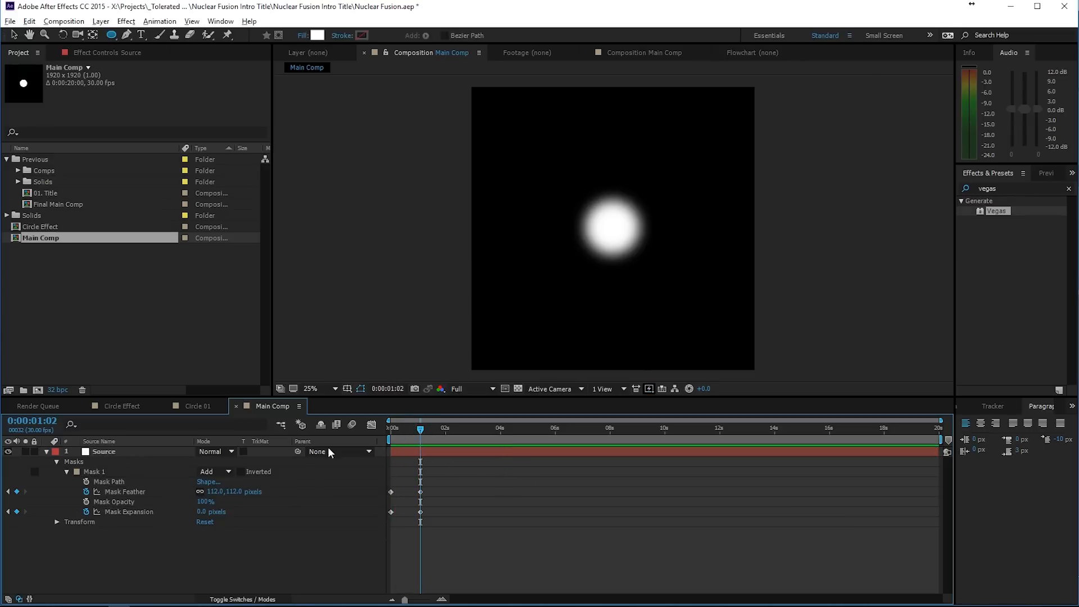
- Create a 1920 x 1080 composition named Fractal Noise with a duration of 0:00:10:00
click(109, 456)
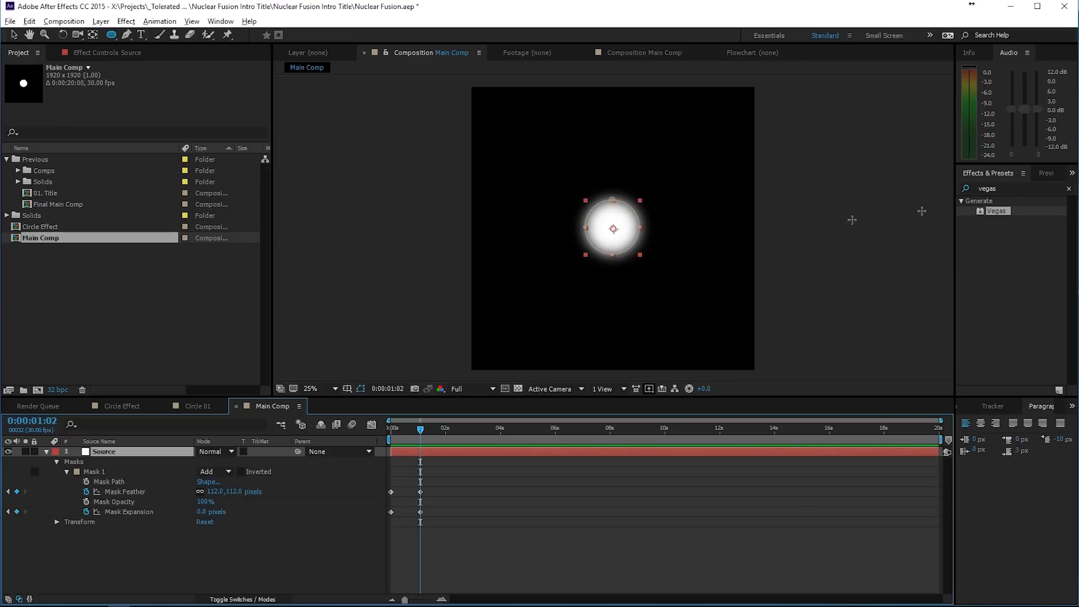
click(57, 21)
click(60, 37)
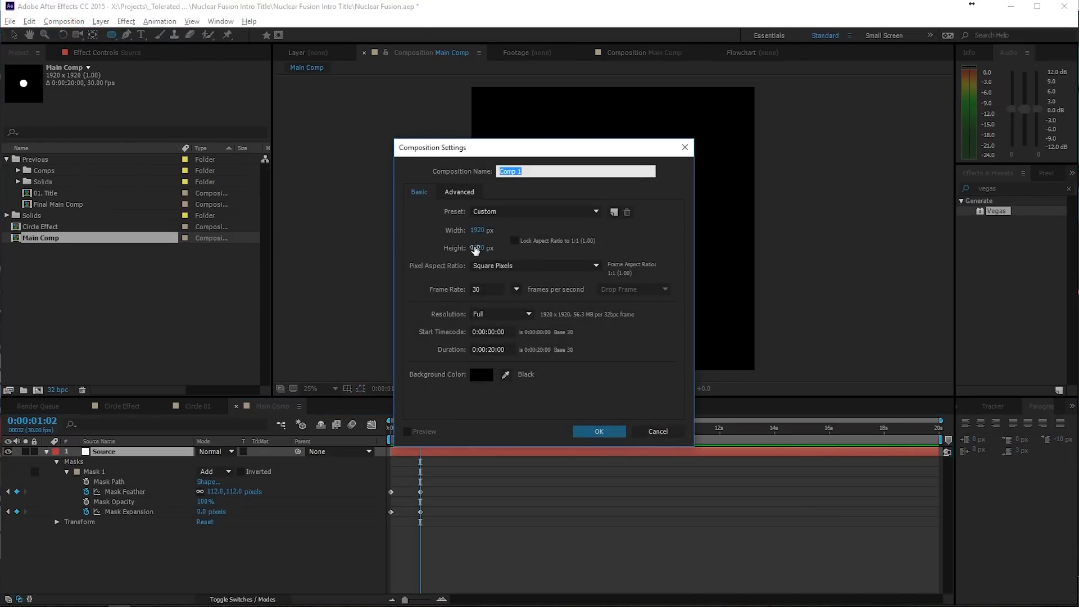
click(479, 248)
text(1080)
click(534, 172)
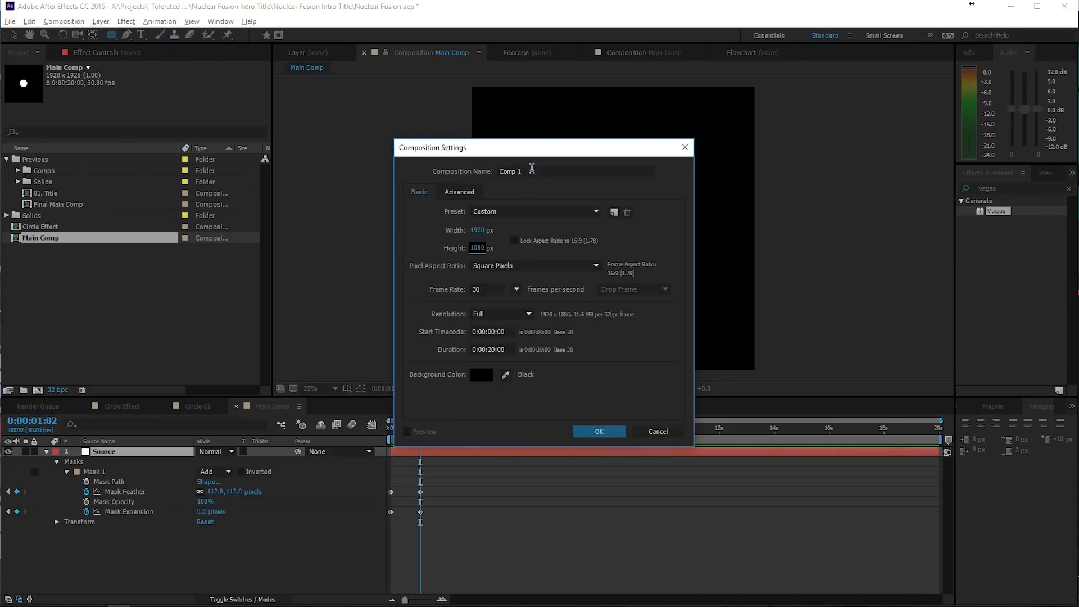
text(Fractal Nois)
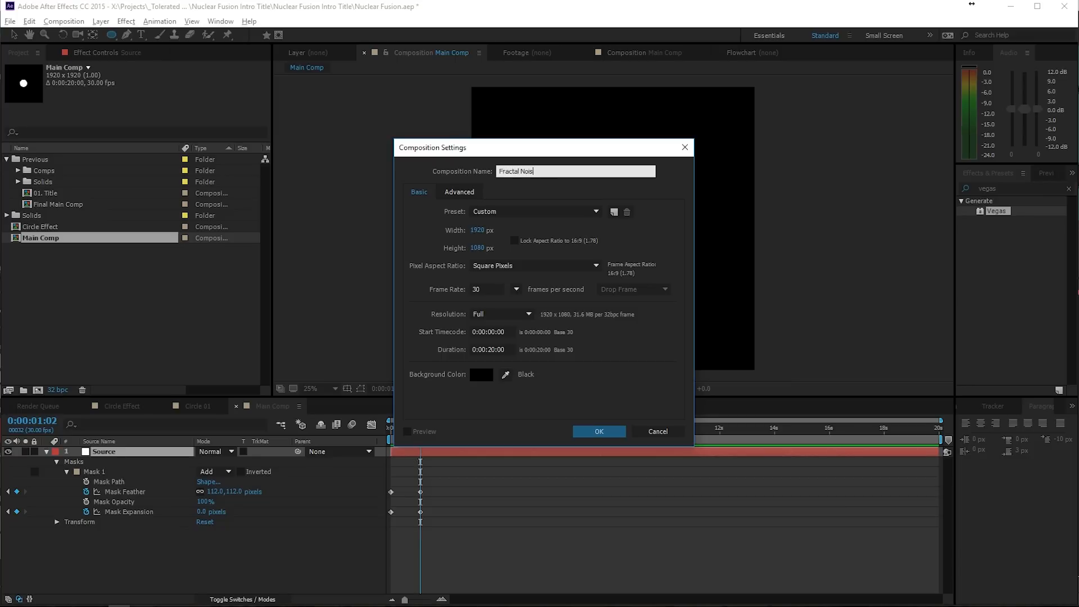
text(e)
click(477, 354)
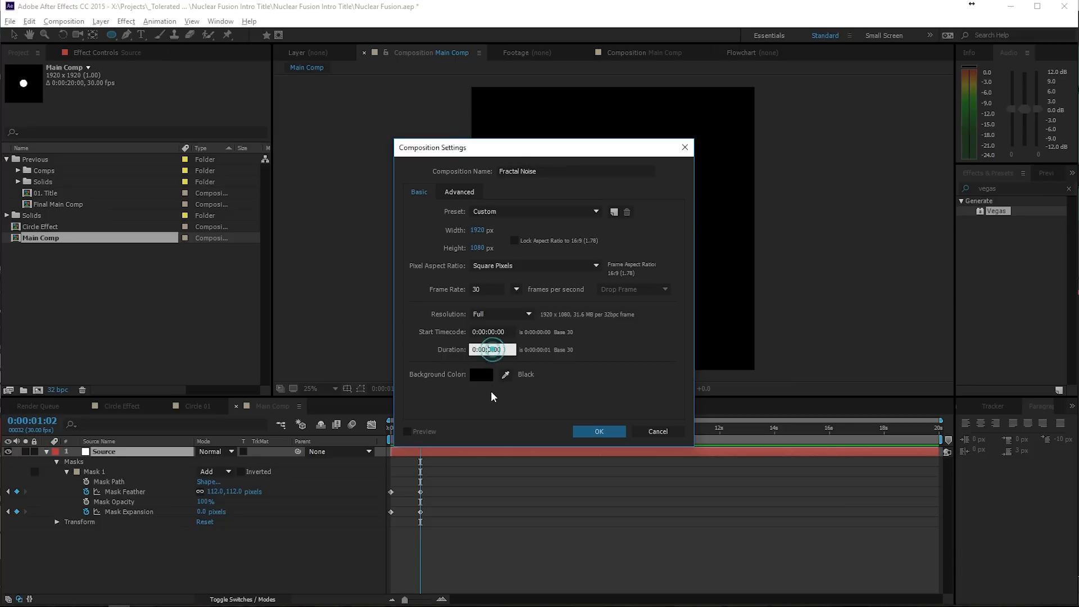
text(1)
click(573, 393)
click(600, 431)
- Add a white 1920 x 1080 solid named Fractal Noise to the new composition
right_click(219, 503)
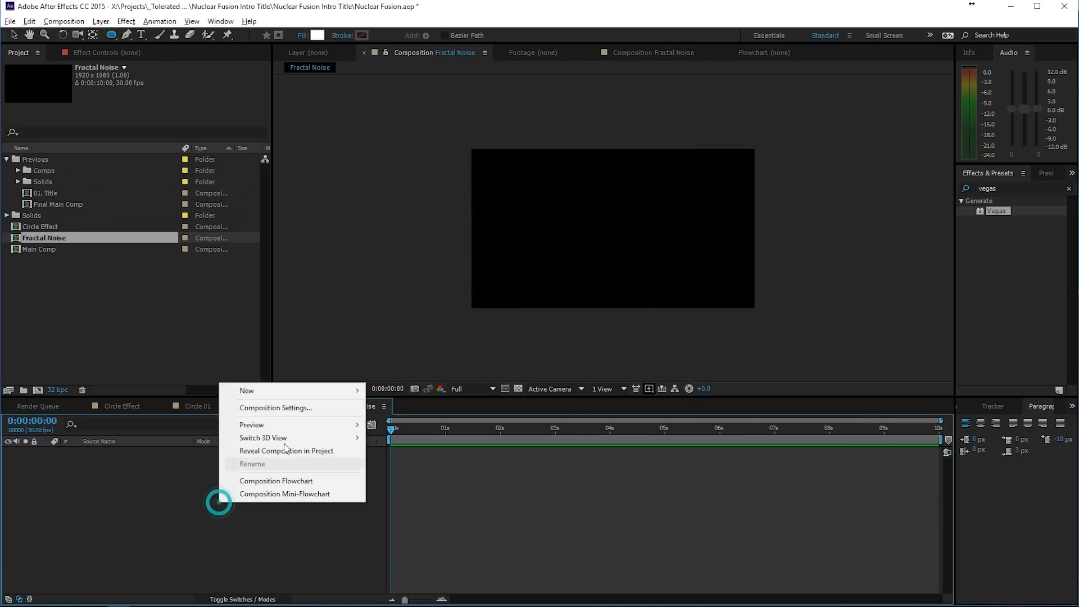
mouse_move(277, 392)
click(152, 431)
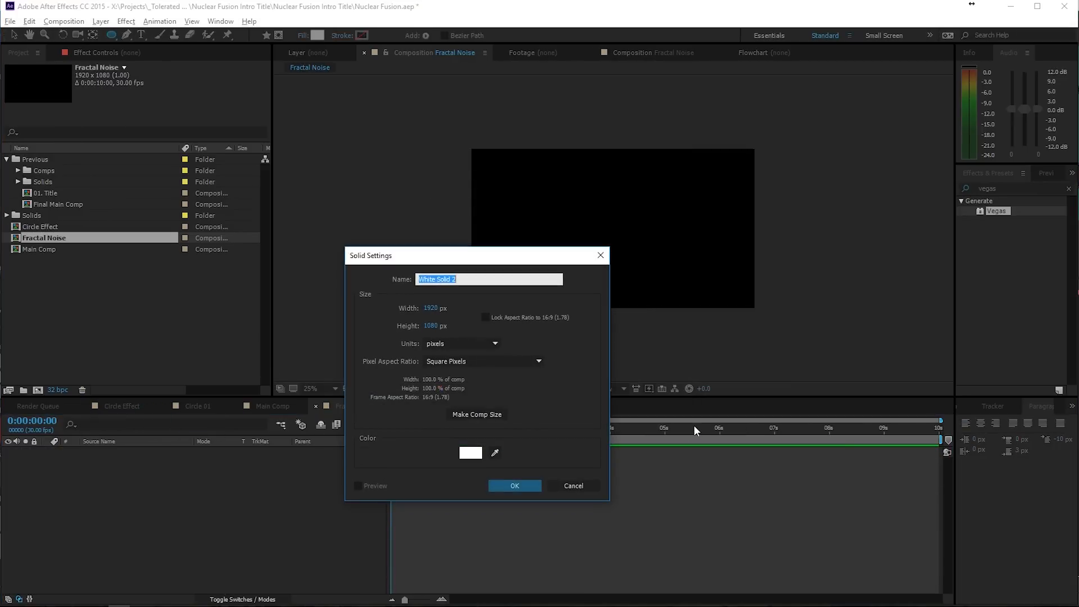
text(Fractal Noise)
key(Return)
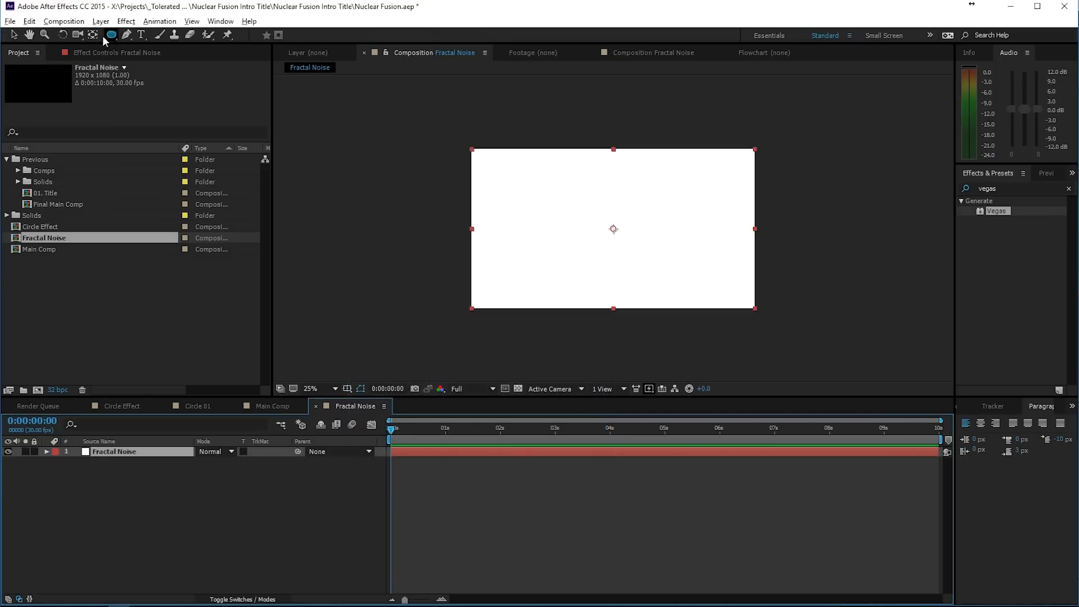
- Apply the Fractal Noise effect to the solid with the Dynamic Progressive fractal type and a contrast of 127
click(126, 21)
mouse_move(37, 248)
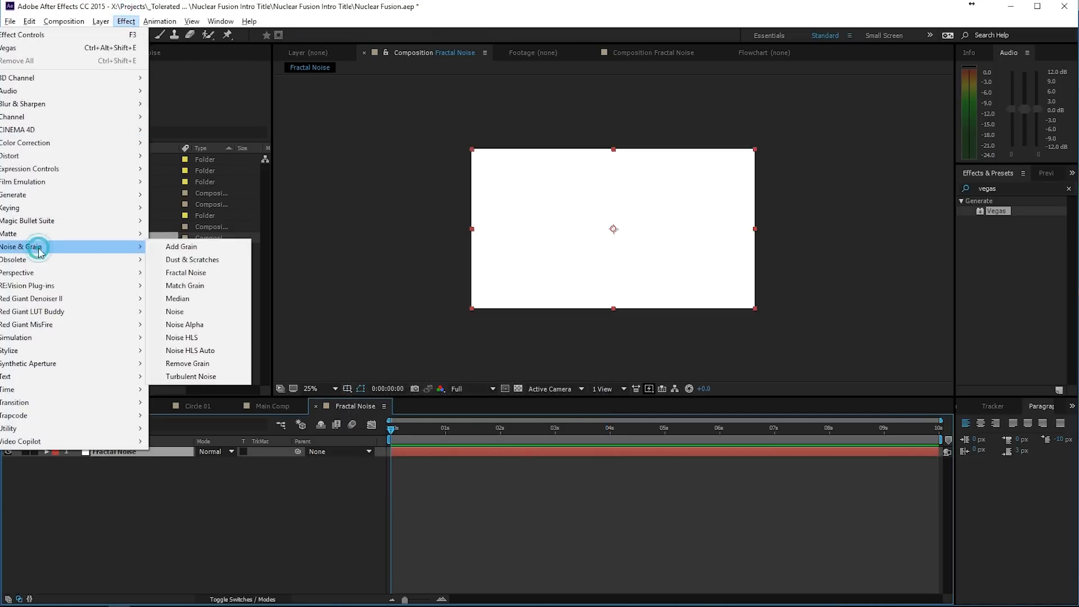
click(186, 272)
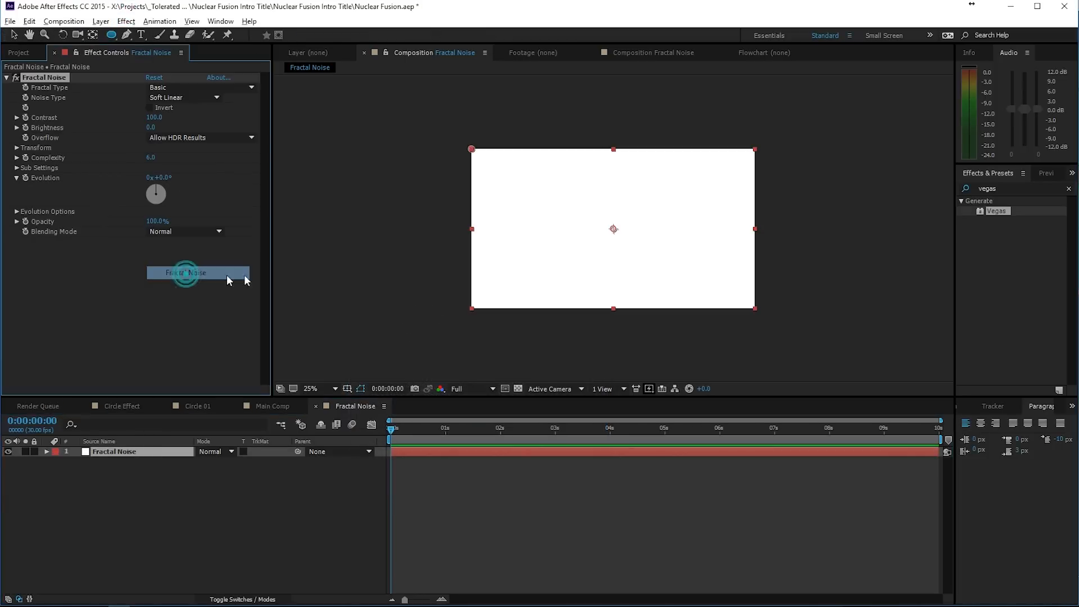
click(175, 98)
click(188, 88)
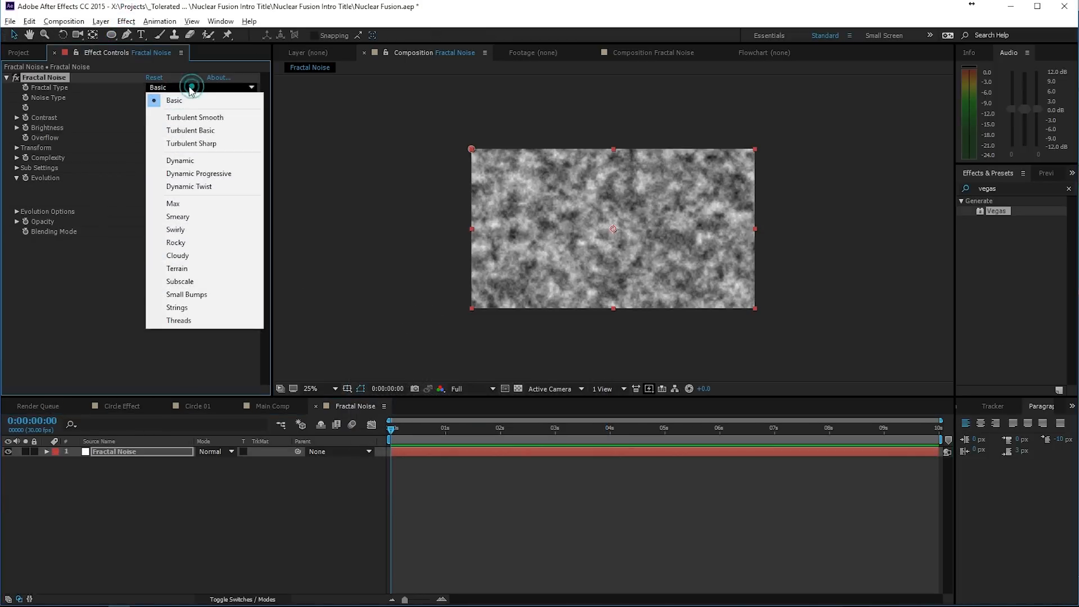
click(198, 175)
key(period)
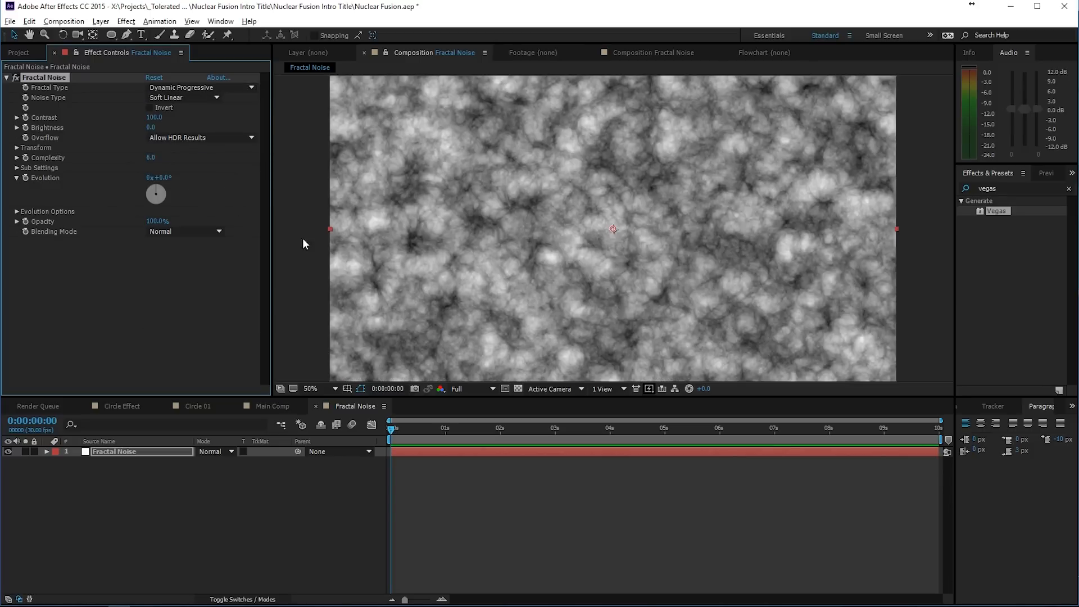
drag(157, 121, 172, 120)
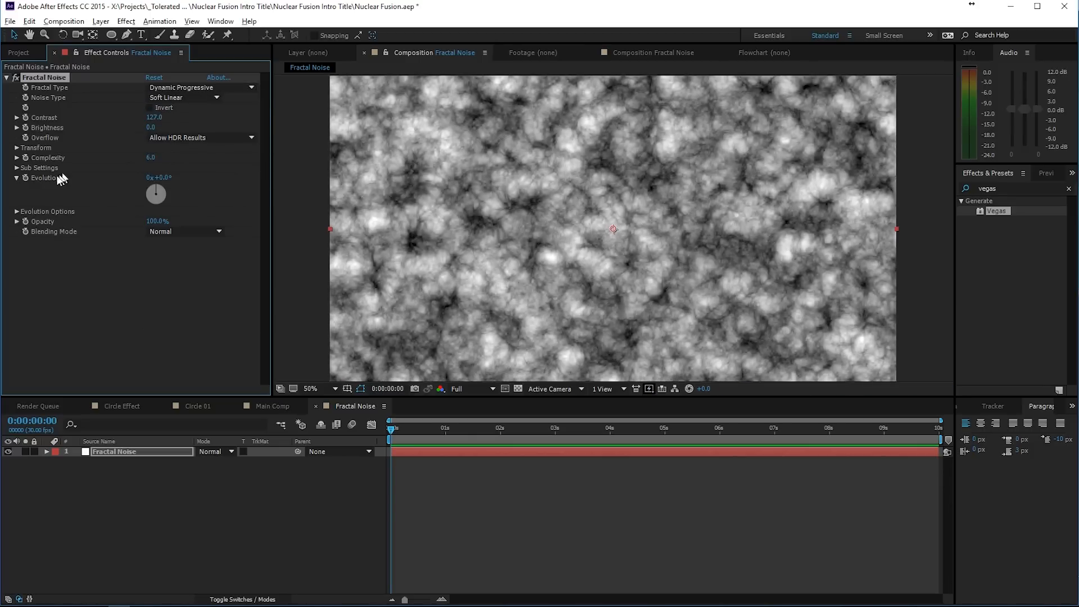
- Add the expression time*250 to the Fractal Noise effect's Evolution property
alt+click(24, 178)
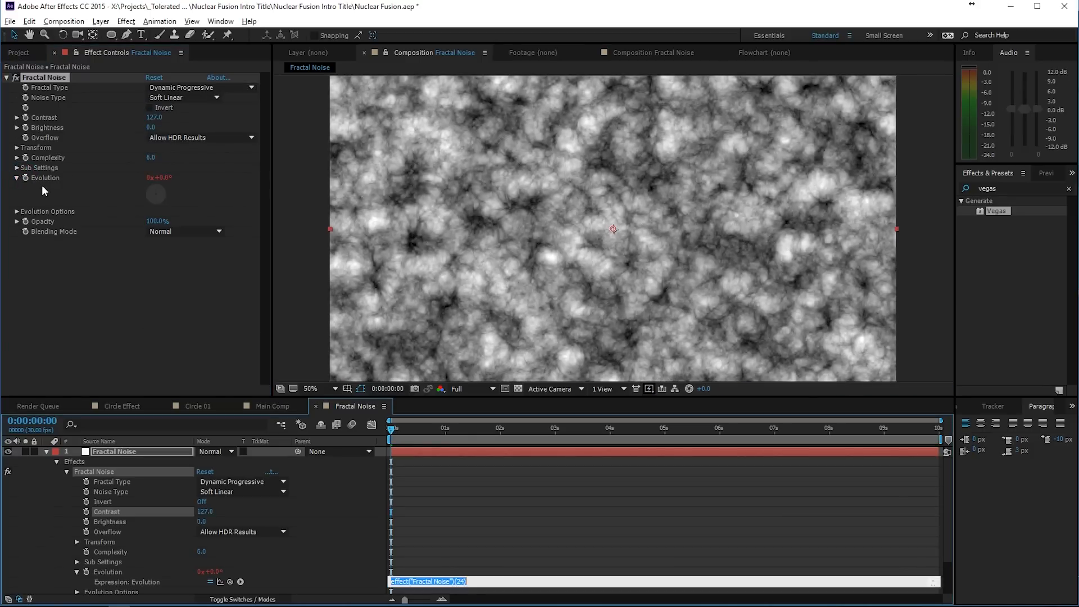
text(time*250)
click(441, 563)
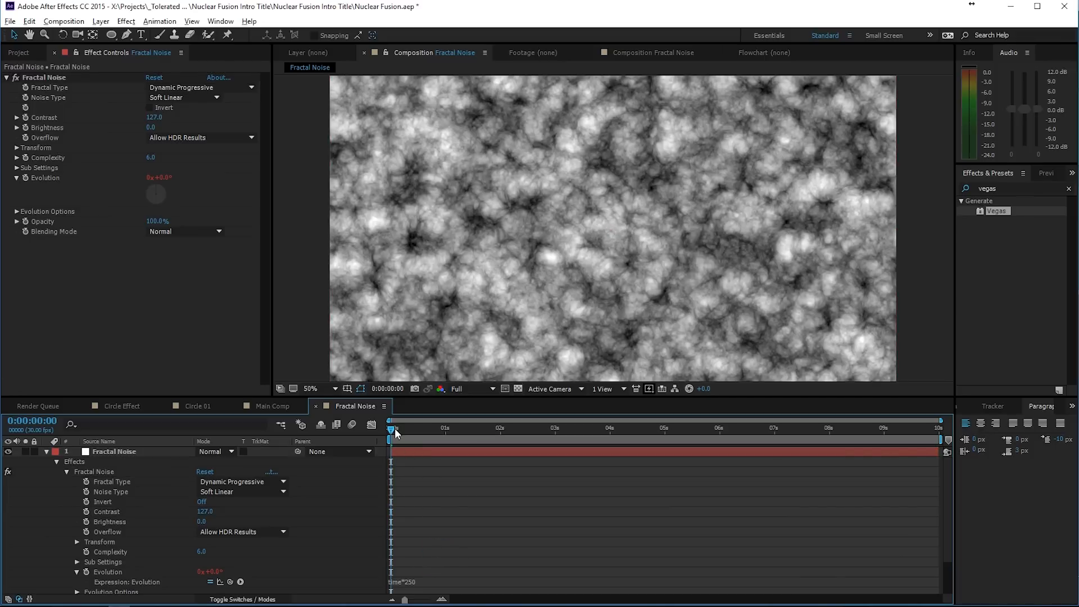
drag(396, 430, 146, 454)
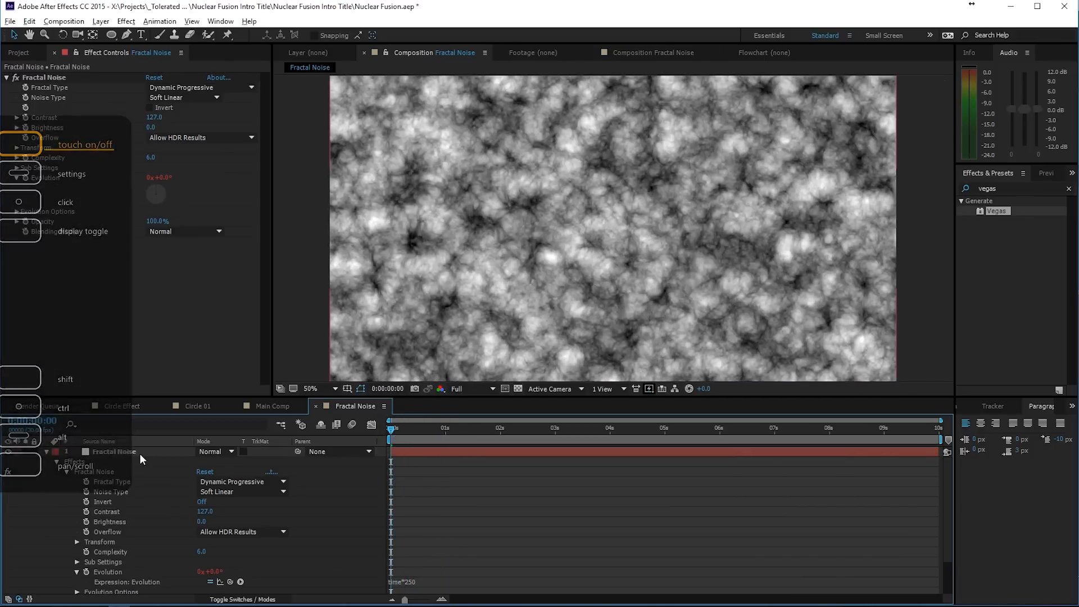
- Duplicate the Fractal Noise layer and set the upper copy's blending mode to Soft Light
click(140, 453)
key(ctrl+d)
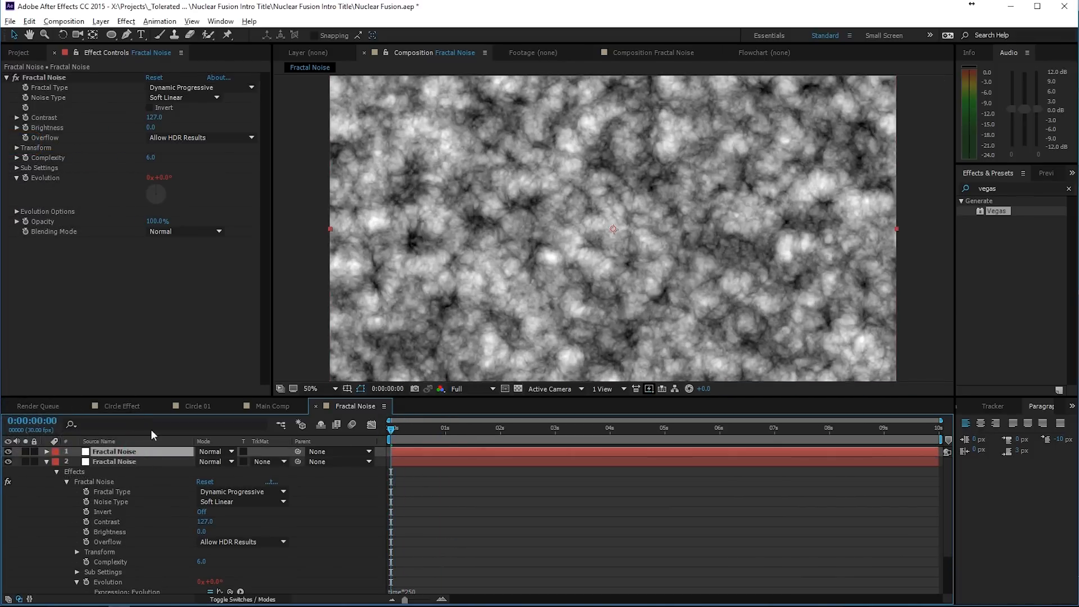
click(218, 452)
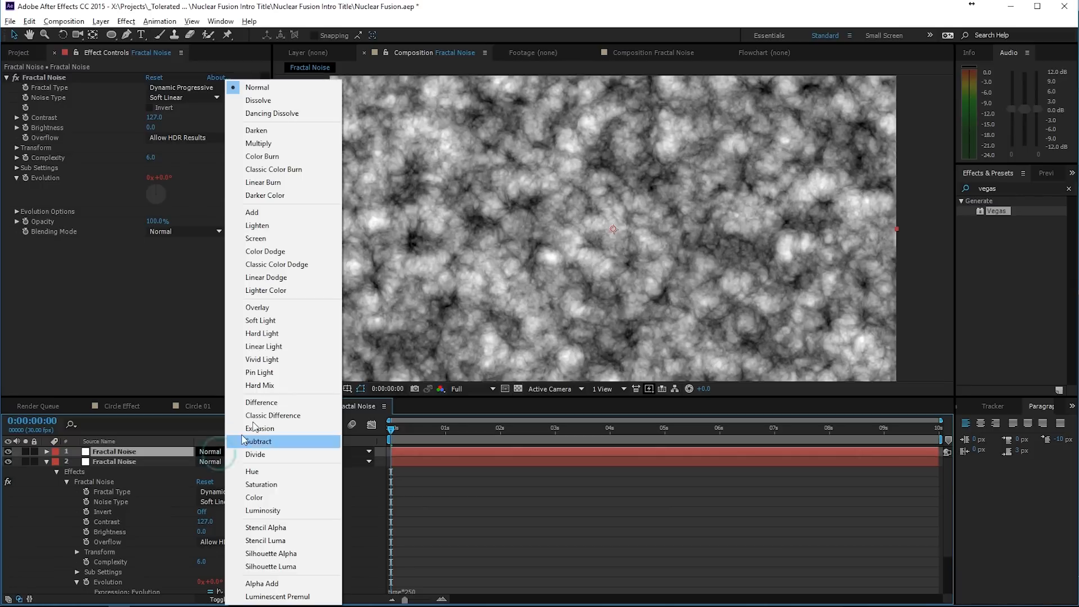
click(261, 321)
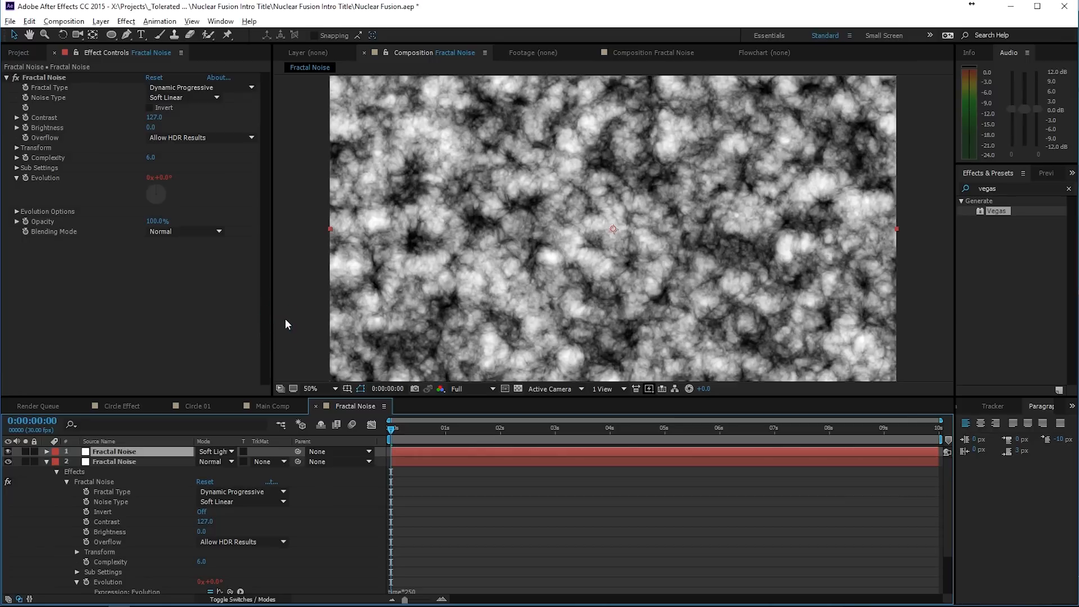
- On the Soft Light copy's noise, set Scale to 148, Complexity to 8, Offset Turbulence to 1164, 914, Contrast to 148 and Brightness to -17
click(16, 148)
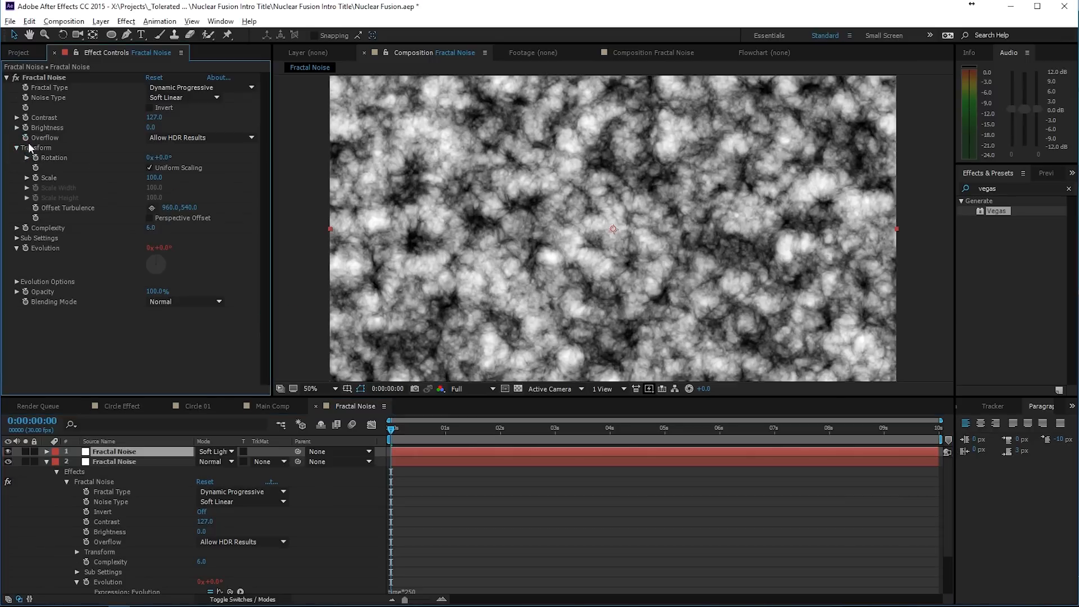
drag(154, 179, 182, 181)
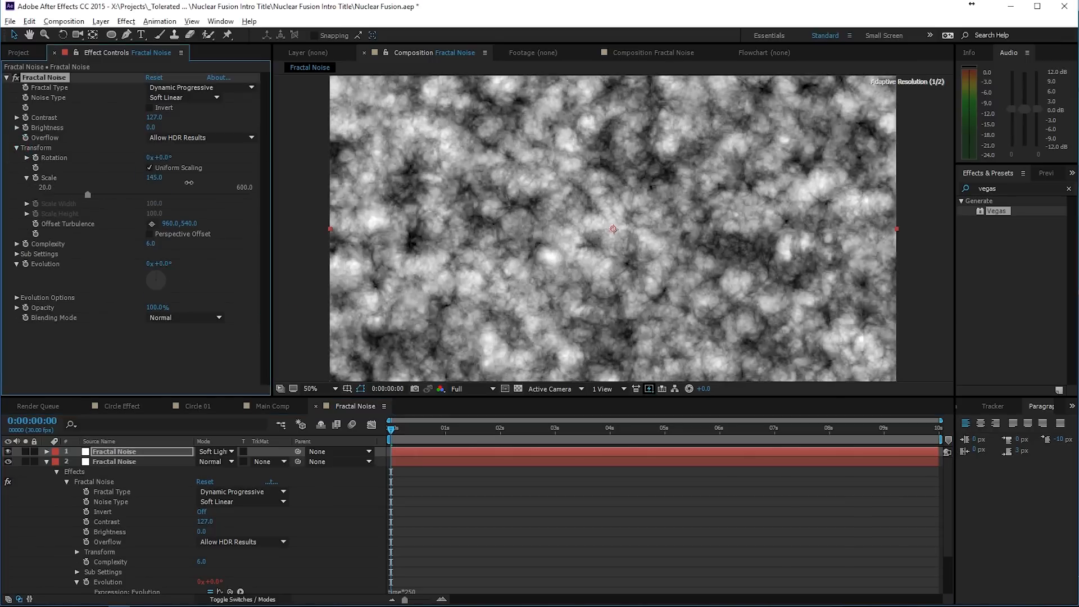
drag(154, 242, 169, 264)
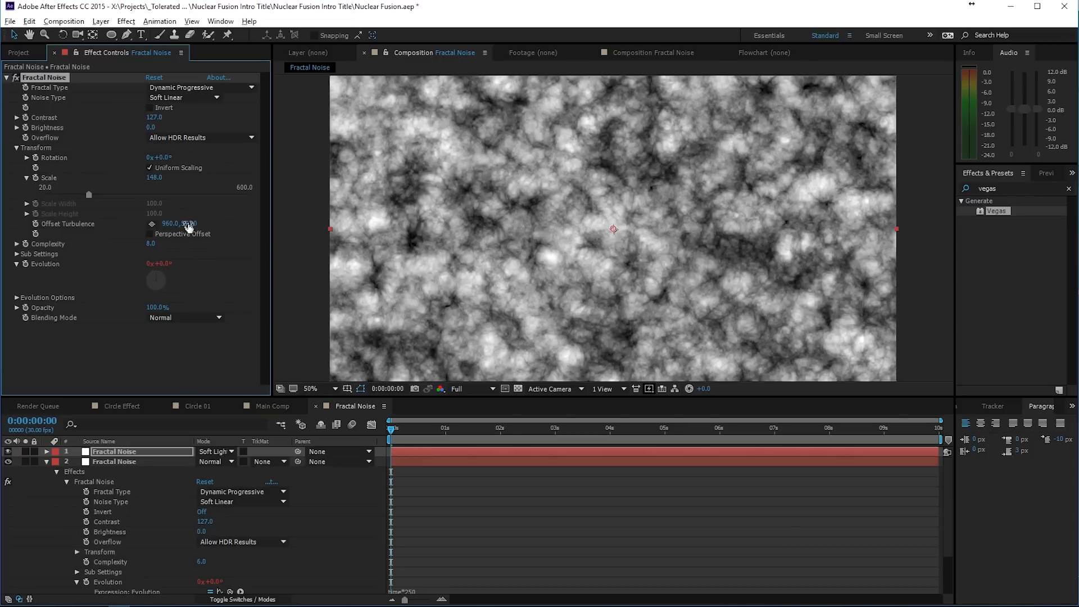
drag(172, 225, 167, 158)
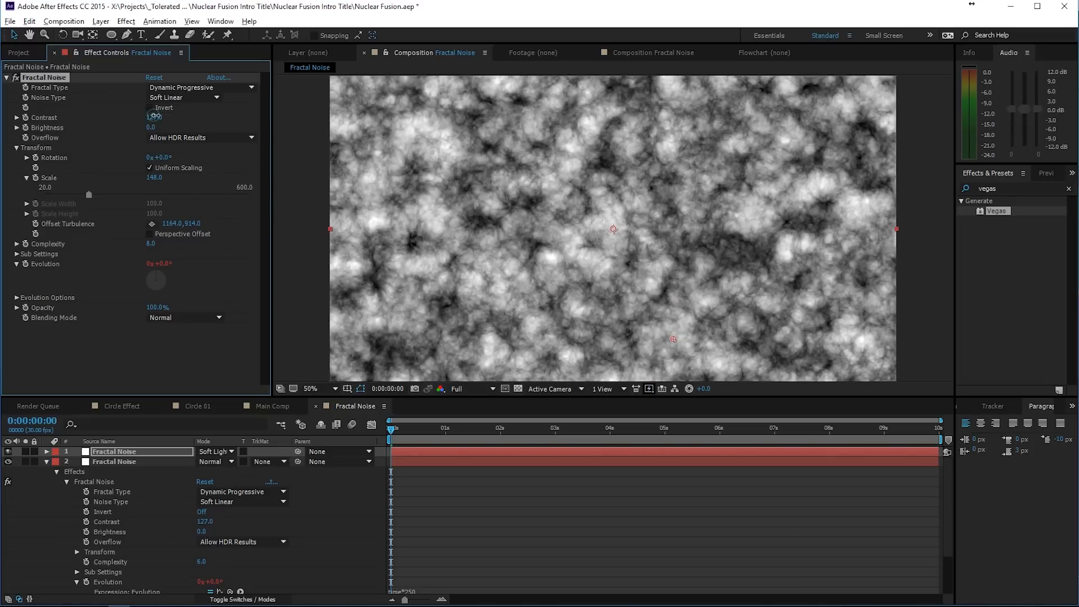
drag(154, 116, 133, 127)
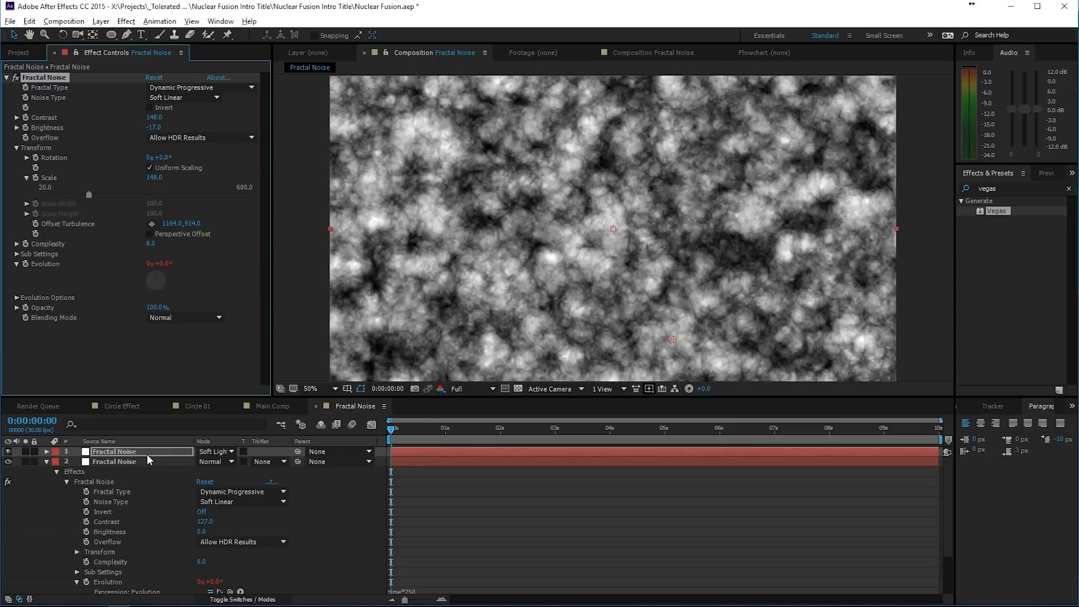
- Duplicate the Soft Light Fractal Noise layer and set the new copy's noise scale to 59
click(114, 451)
key(ctrl+d)
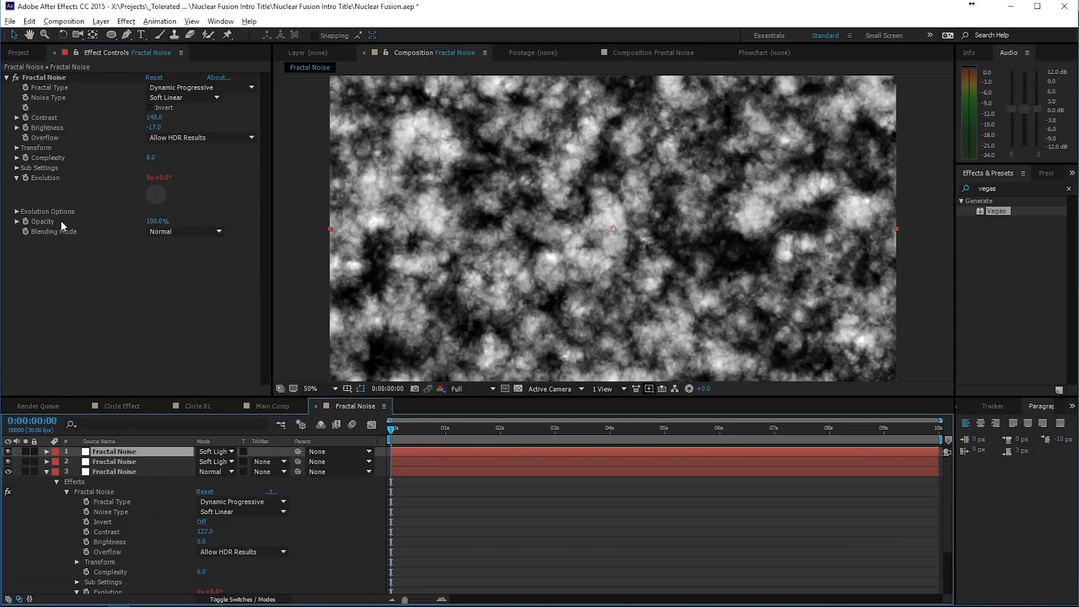
click(17, 148)
drag(152, 177, 101, 180)
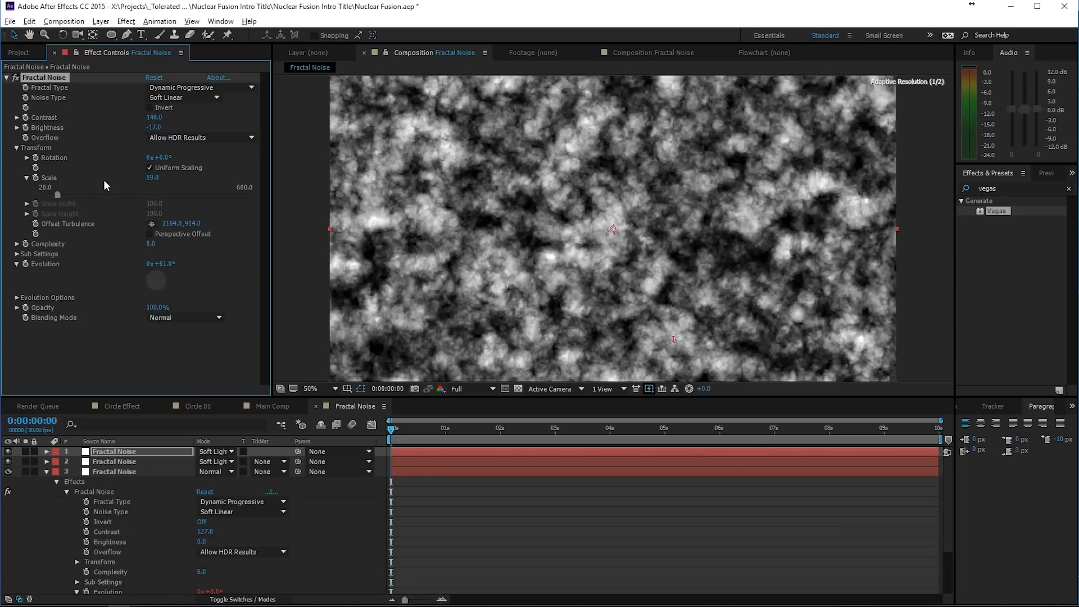
- Set the topmost Fractal Noise layer's Brightness to -37 and scrub the first frames to check the evolving noise
drag(153, 127, 141, 130)
click(545, 524)
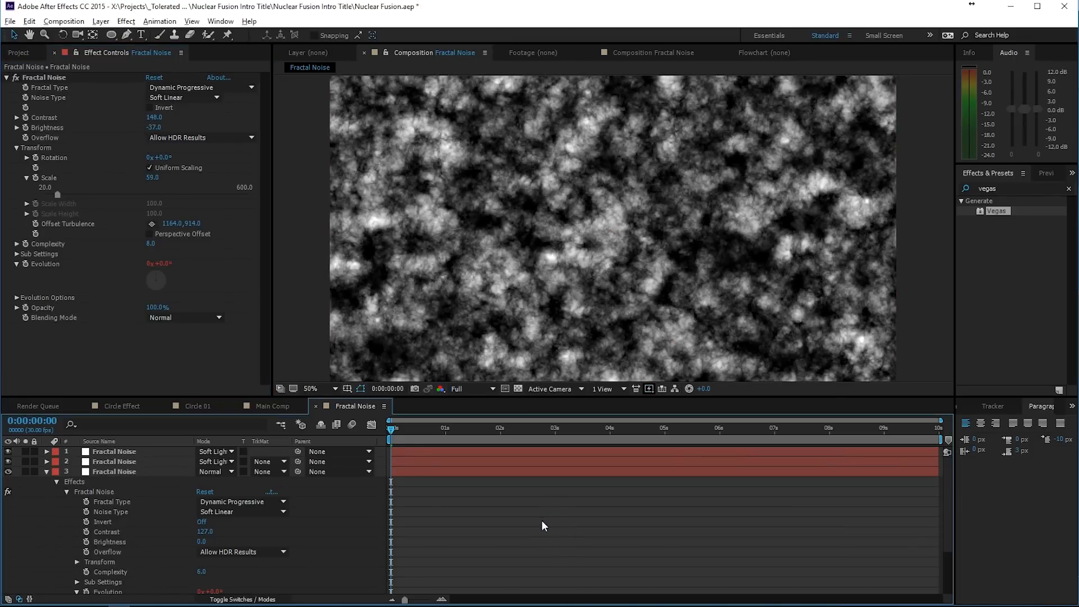
drag(396, 427, 403, 441)
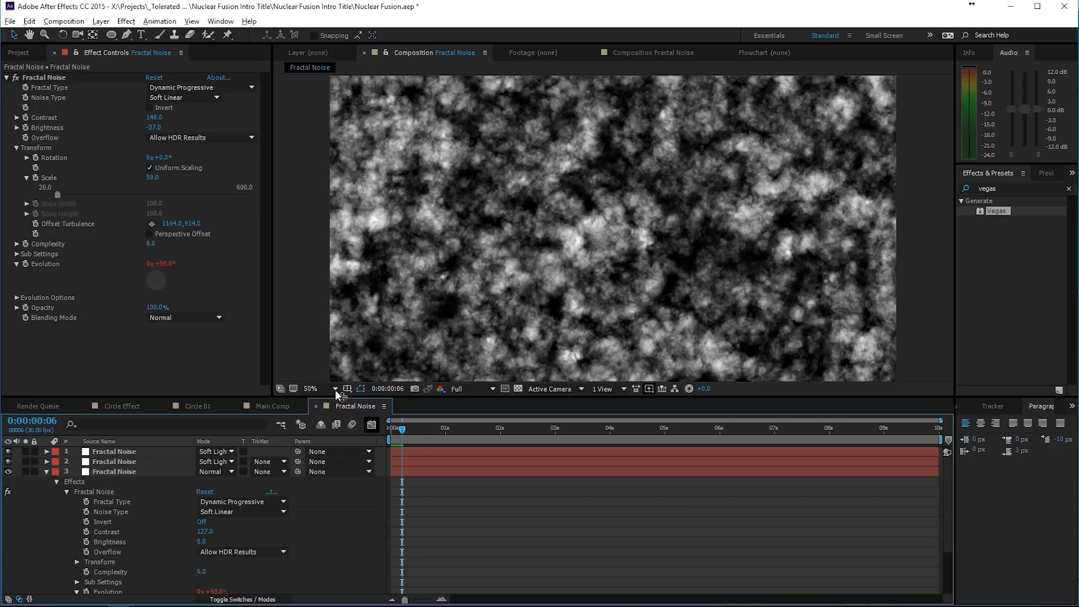
- Add the Fractal Noise composition to Main Comp above the Source layer and hide it
click(282, 409)
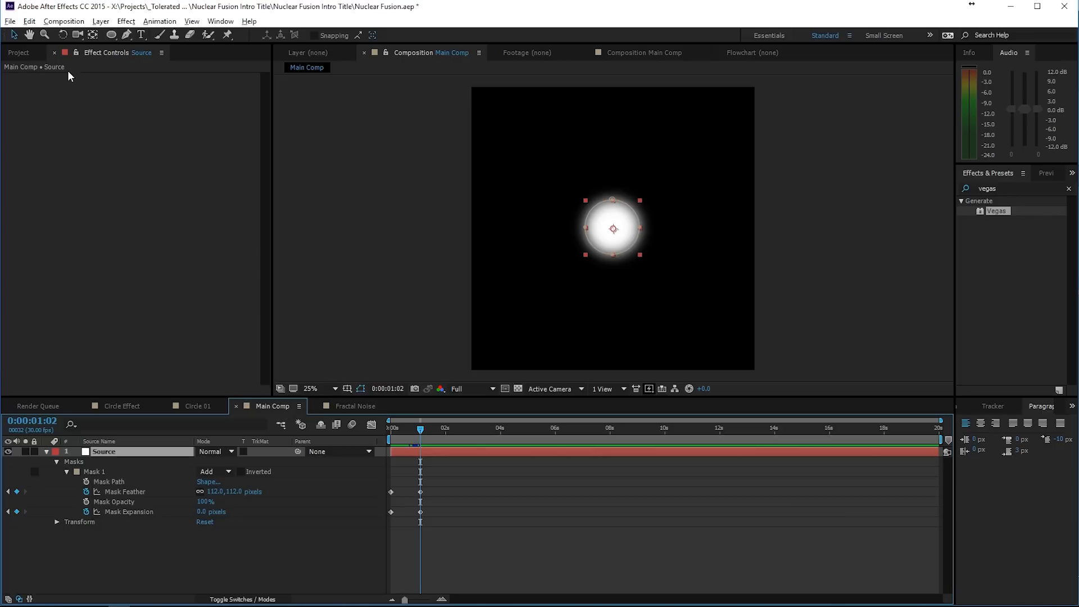
click(29, 55)
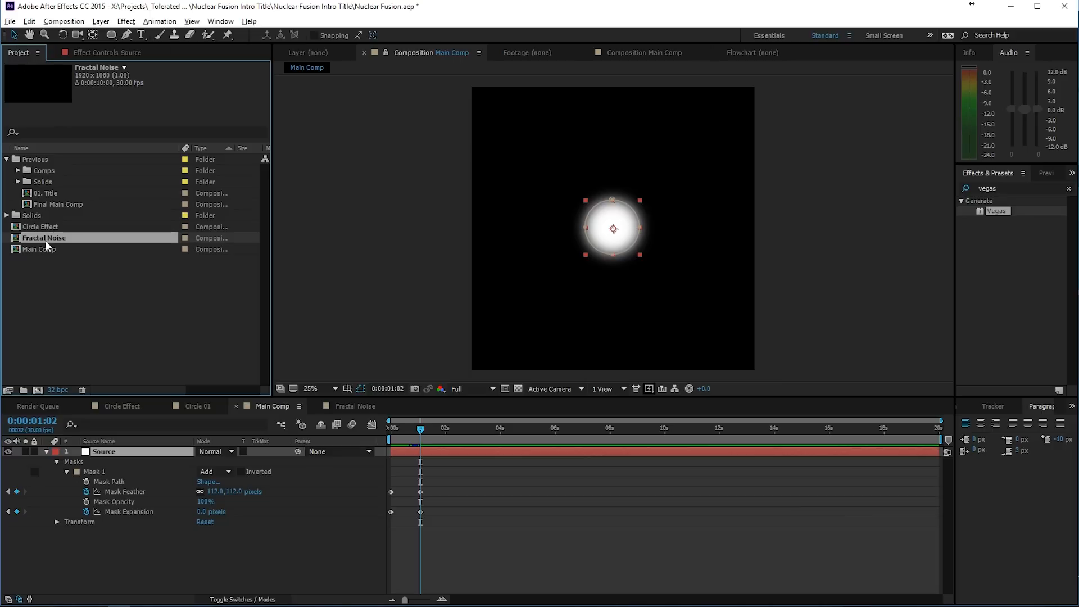
drag(40, 240, 107, 452)
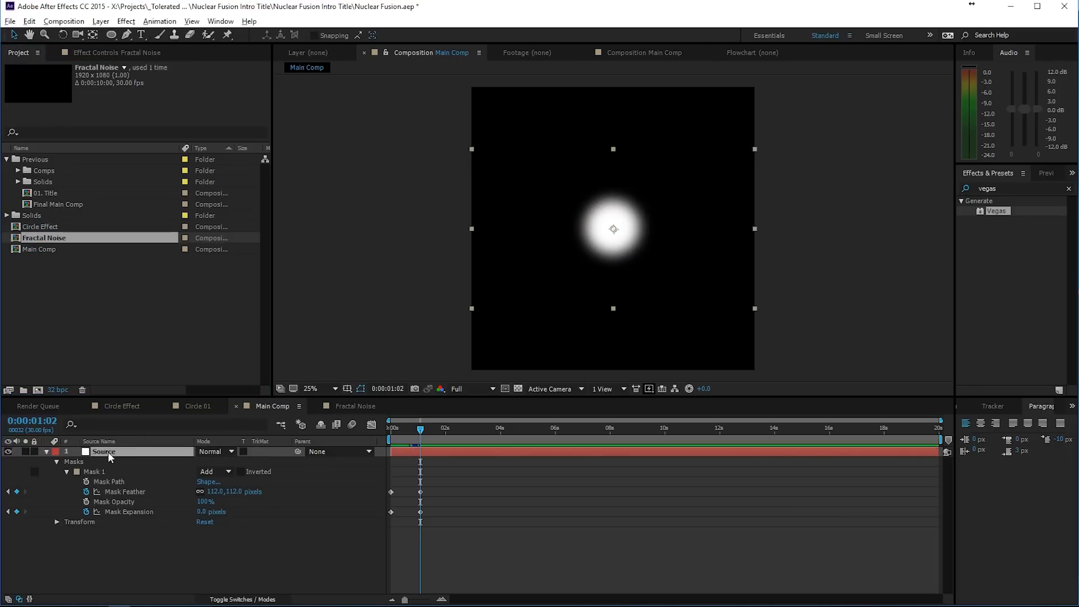
click(8, 452)
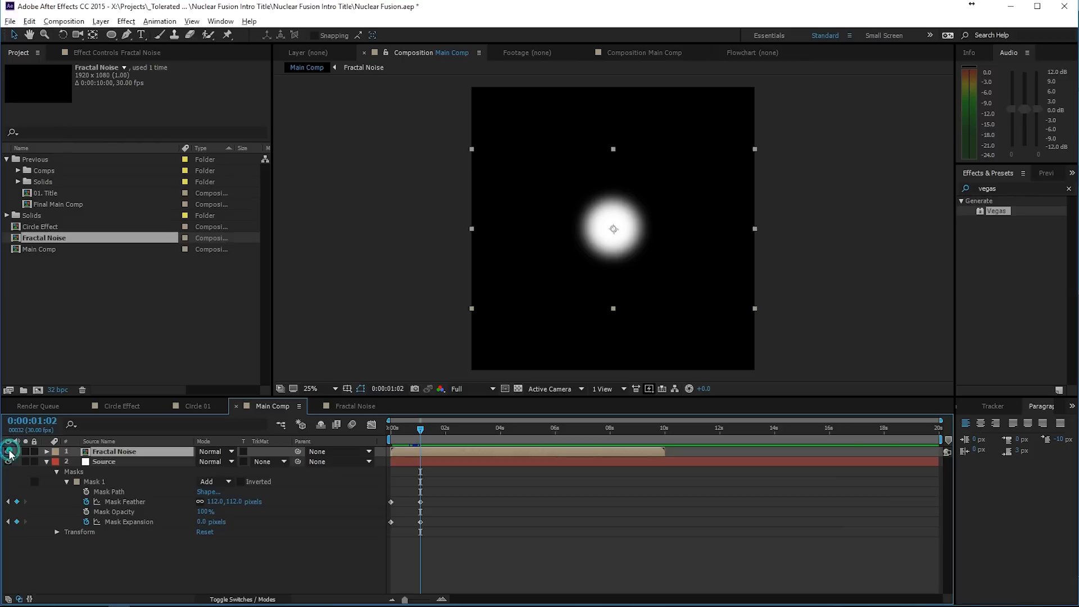
click(8, 451)
click(8, 452)
click(8, 451)
click(8, 451)
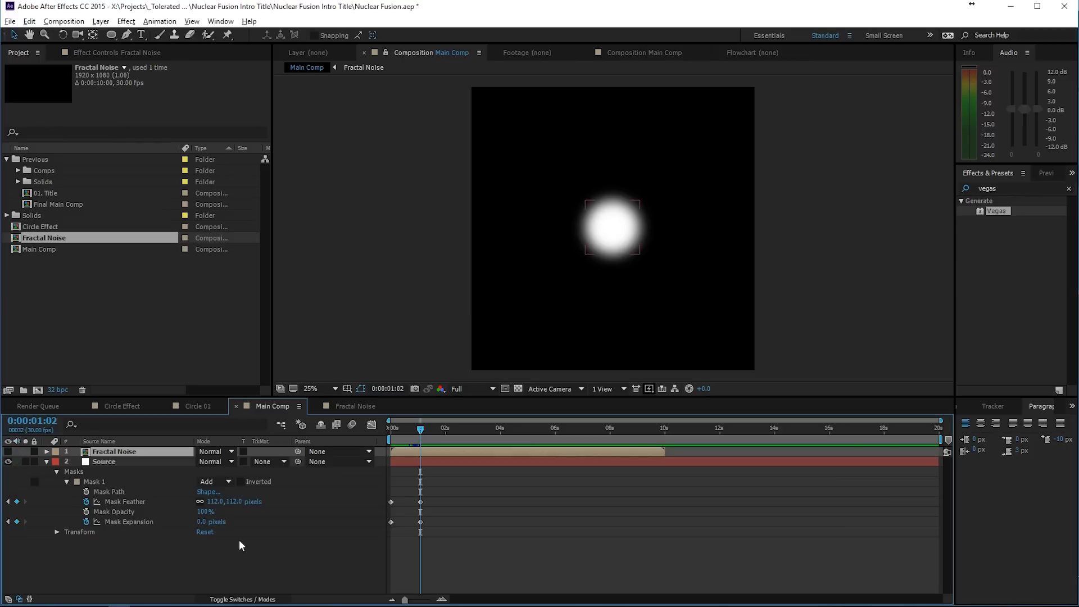
- Set the Main Comp height to 1080 px in its composition settings
right_click(240, 567)
click(265, 465)
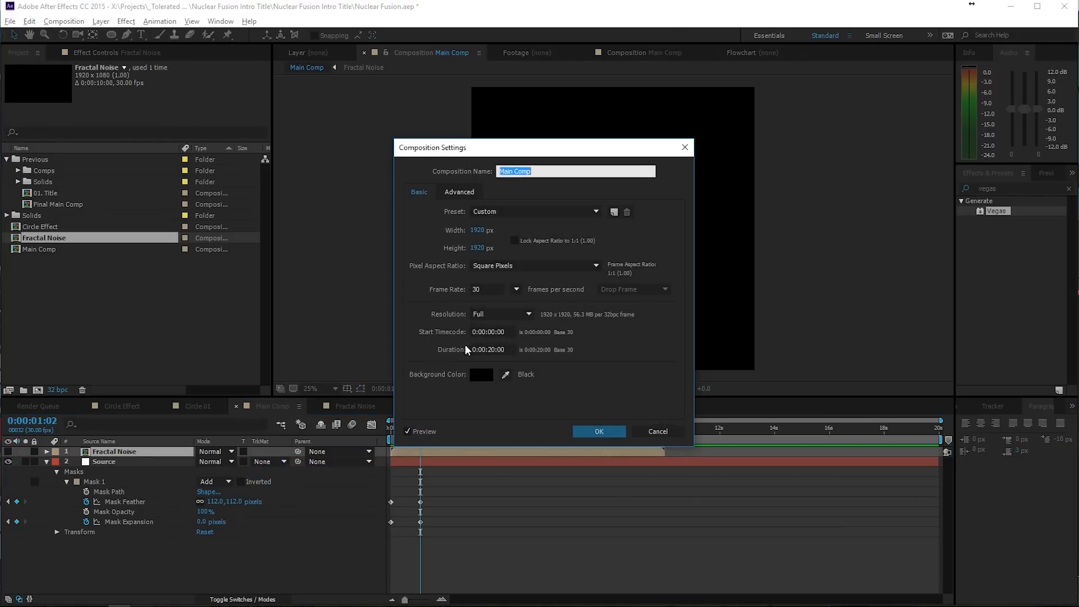
click(478, 247)
text(1080)
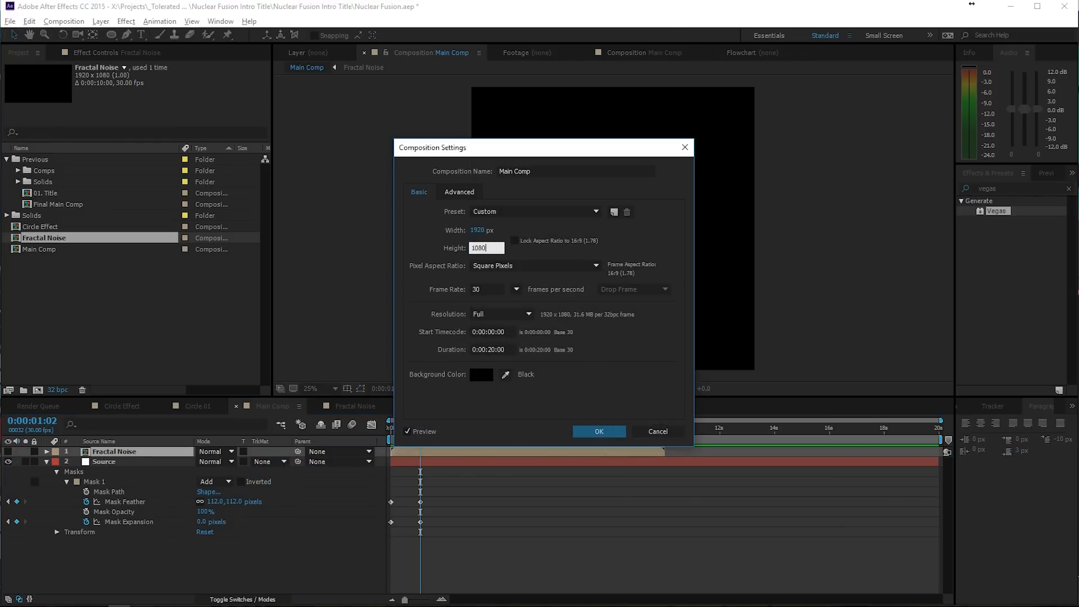
click(599, 431)
- At 0:00:01:02, scale the Source layer's circular mask down about its centre to roughly three quarters of its size
click(417, 429)
click(90, 462)
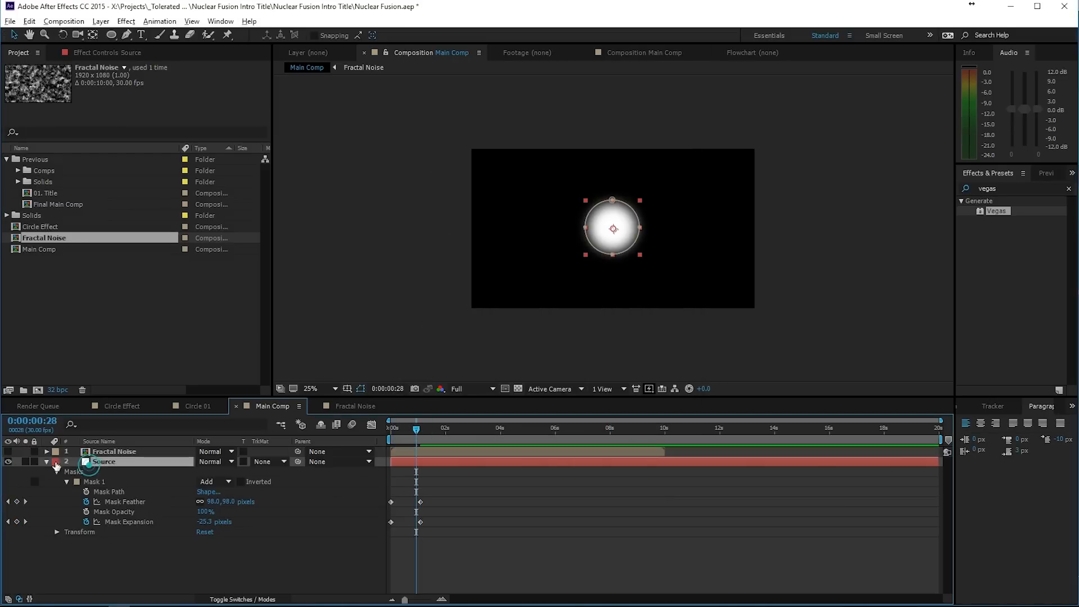
click(8, 452)
click(8, 452)
key(period)
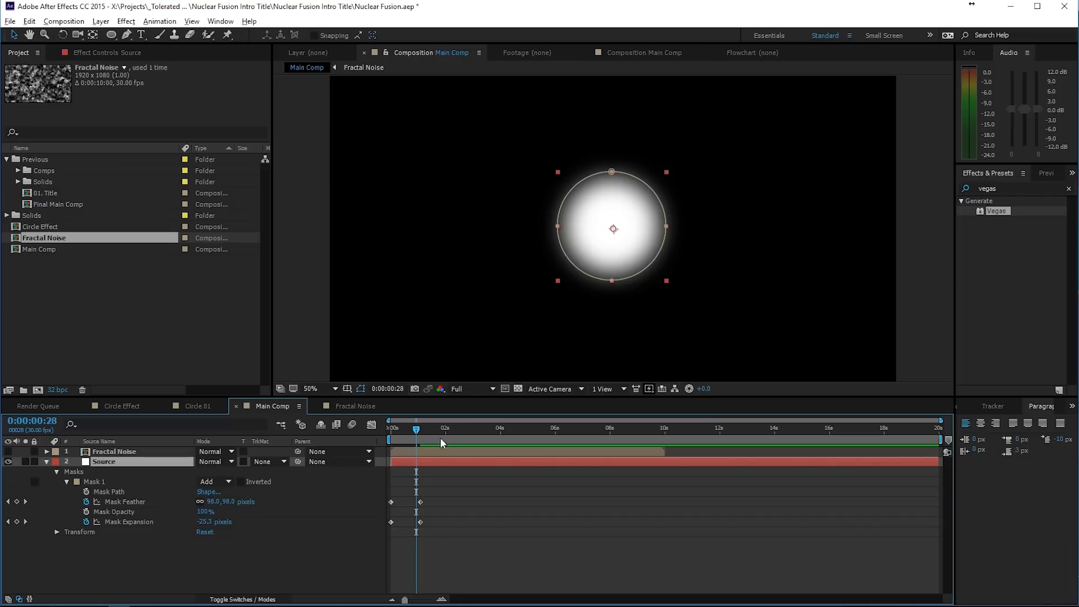
drag(416, 431, 421, 430)
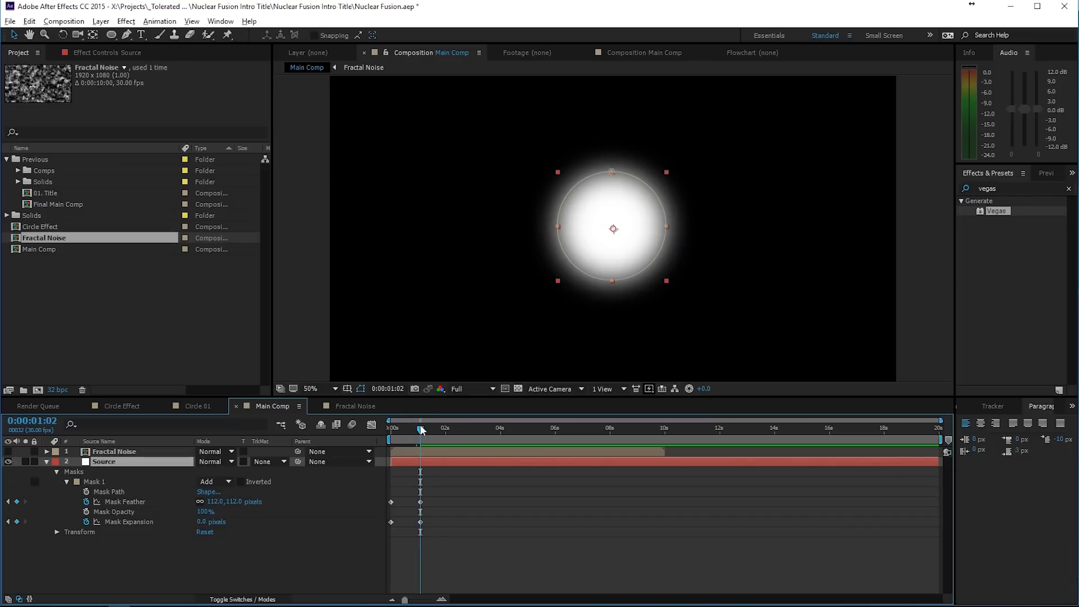
double_click(613, 173)
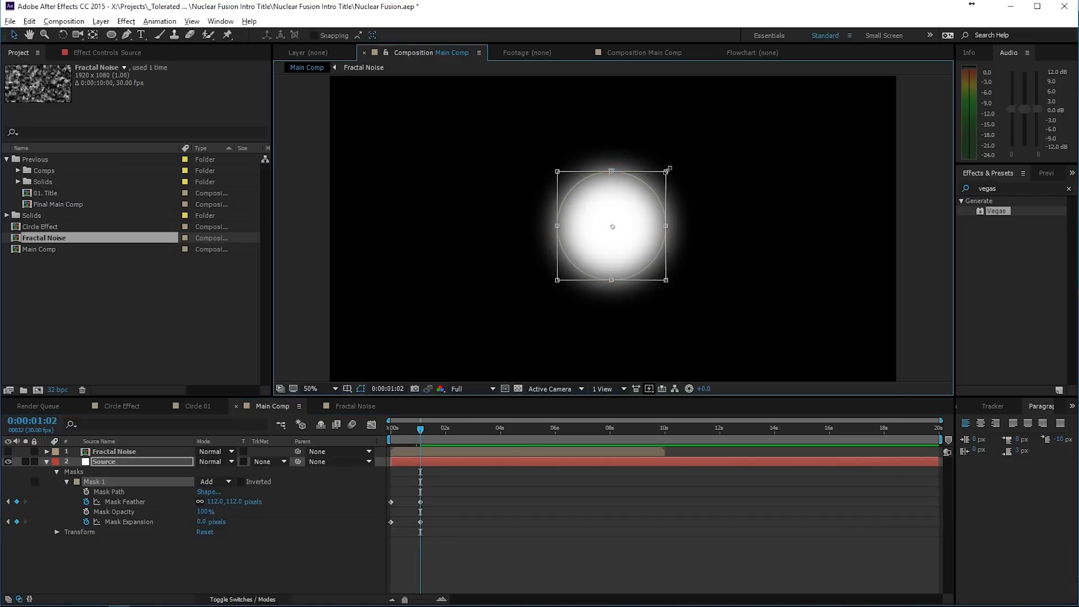
drag(667, 169, 653, 187)
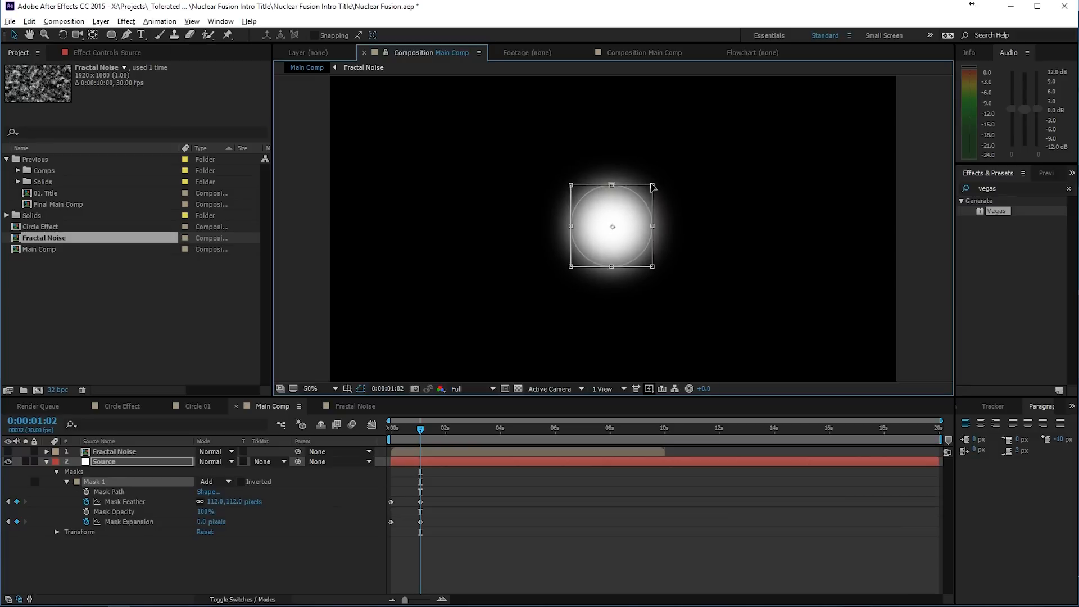
key(Return)
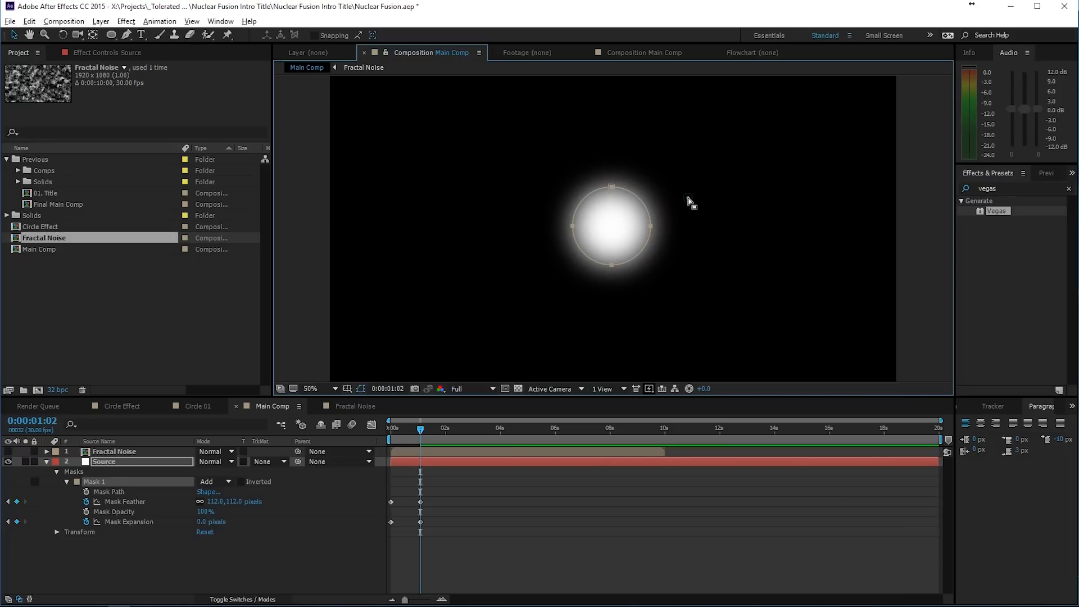
click(689, 198)
click(760, 203)
scroll(764, 208, down, 1)
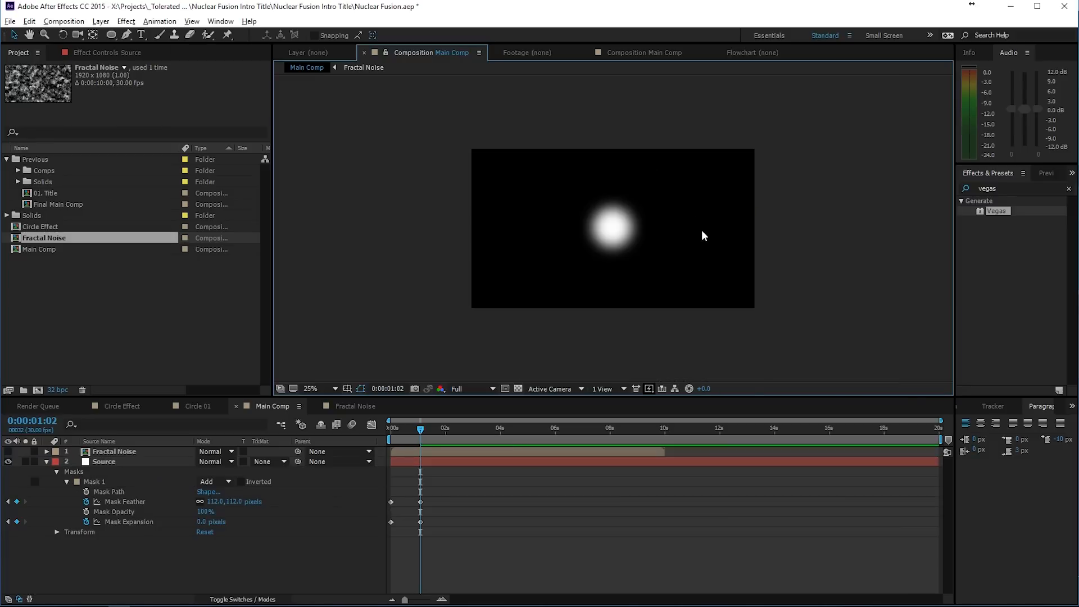
scroll(702, 234, up, 1)
scroll(701, 234, down, 1)
scroll(701, 233, up, 1)
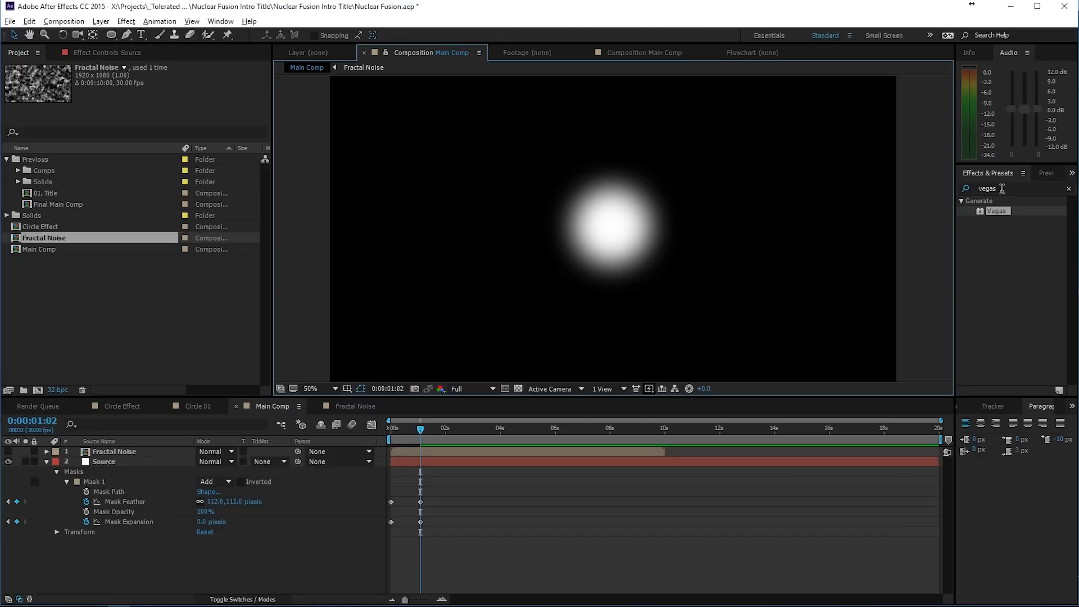
- Search the effects for "displace" and try the Displacement Map effect on the Source layer
click(1002, 188)
text(displace)
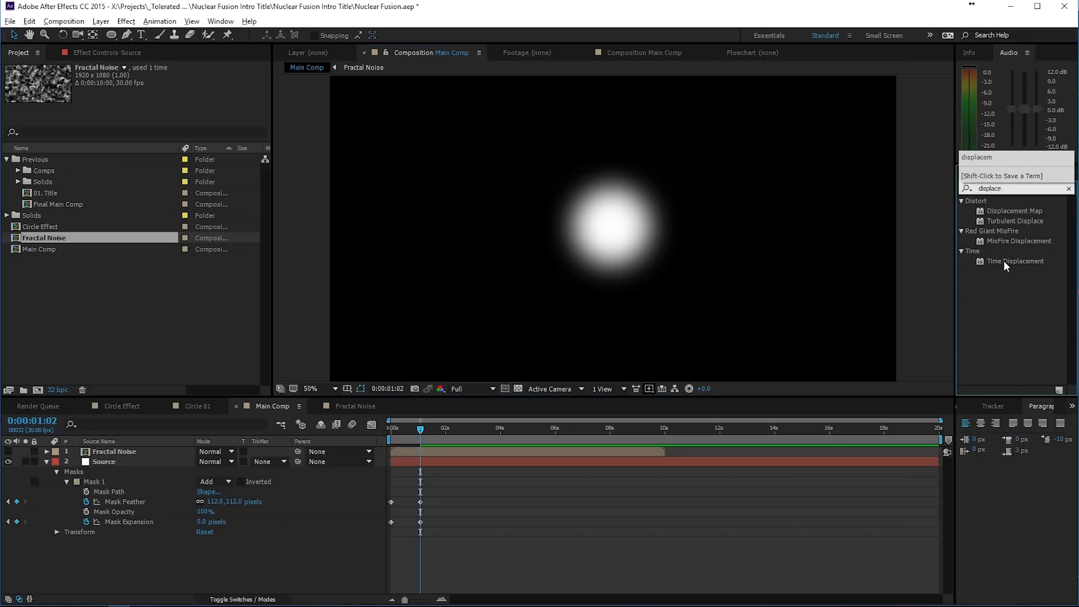
drag(1004, 213, 111, 463)
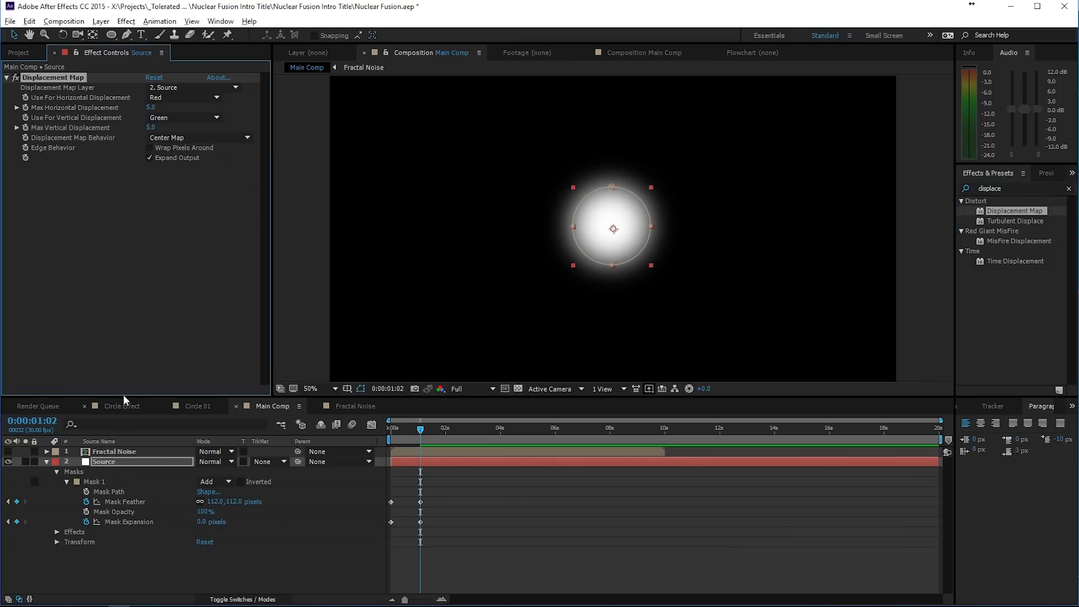
key(Delete)
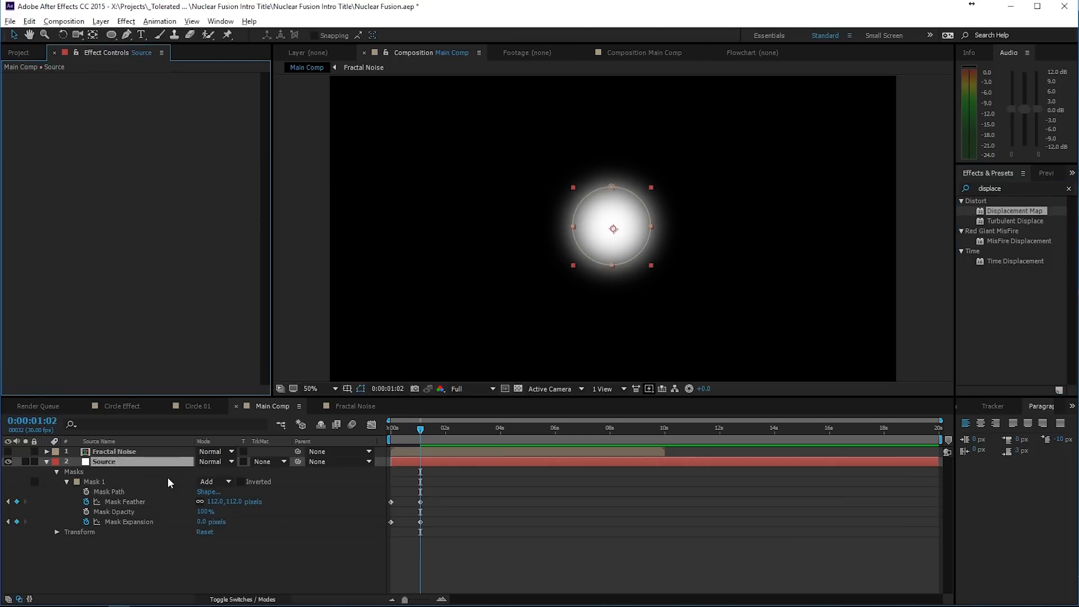
- Pre-compose the Source layer as "Light Source", moving all attributes into the new composition
click(147, 460)
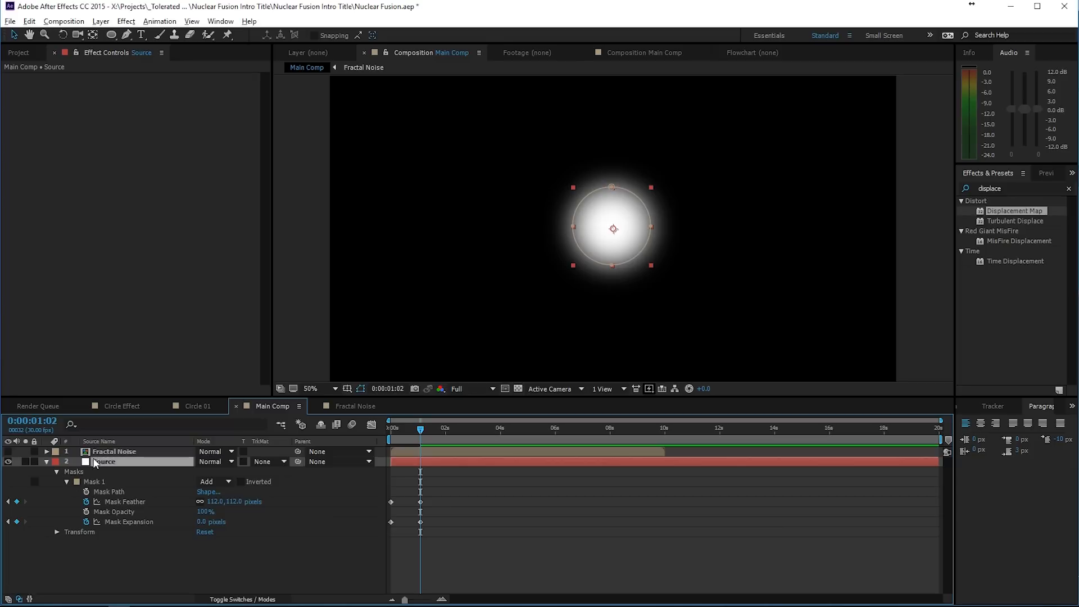
key(alt+l)
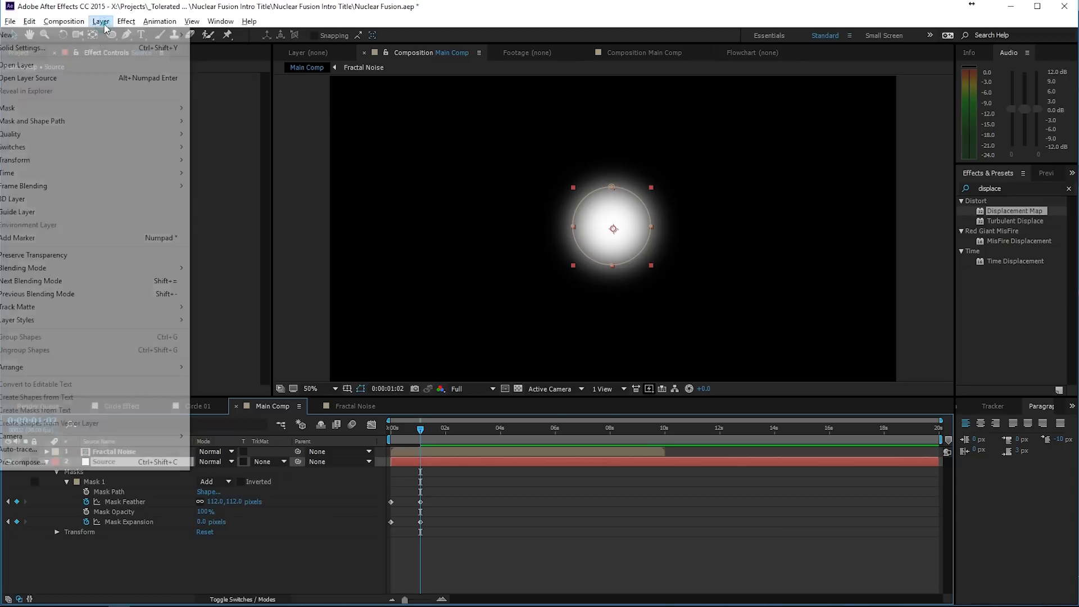
click(65, 462)
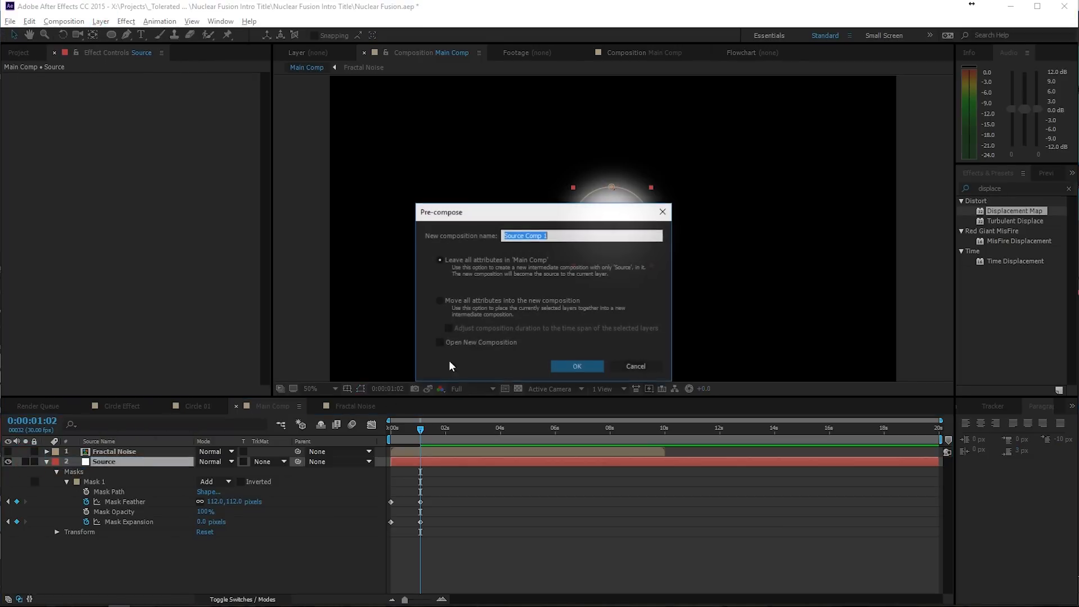
click(487, 300)
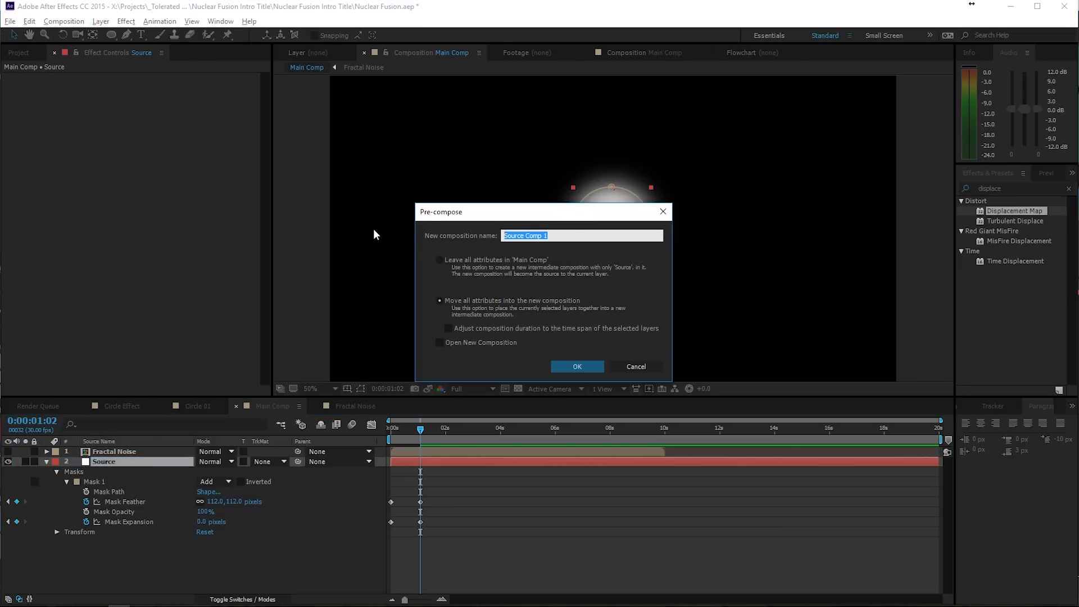
text(Light Source)
key(Return)
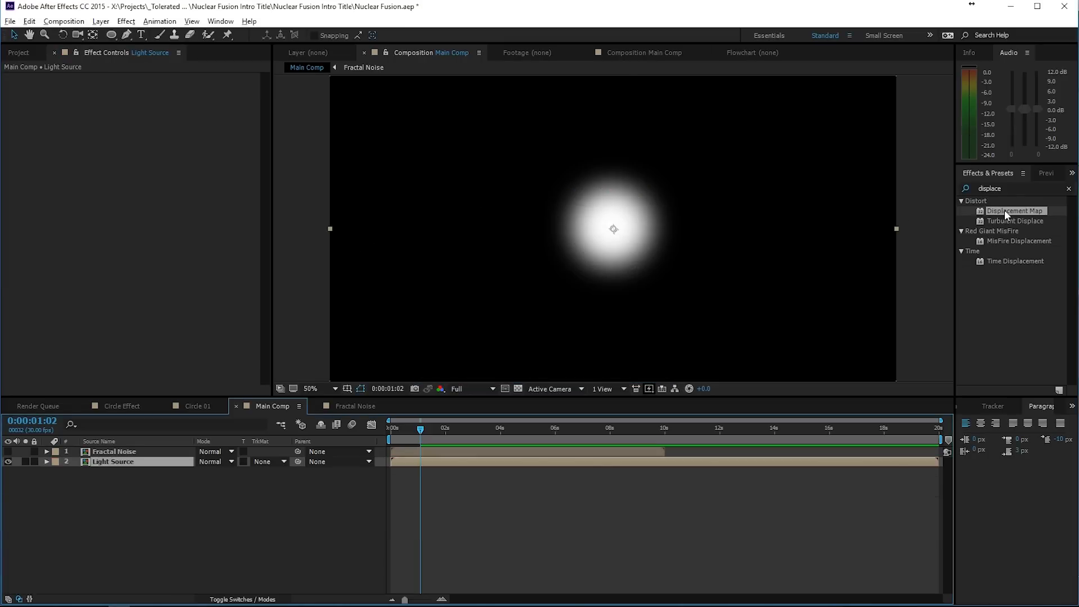
- Apply Displacement Map to Light Source using Fractal Noise as map layer, with maximum displacement 42 horizontal and 28 vertical
drag(1006, 215, 443, 460)
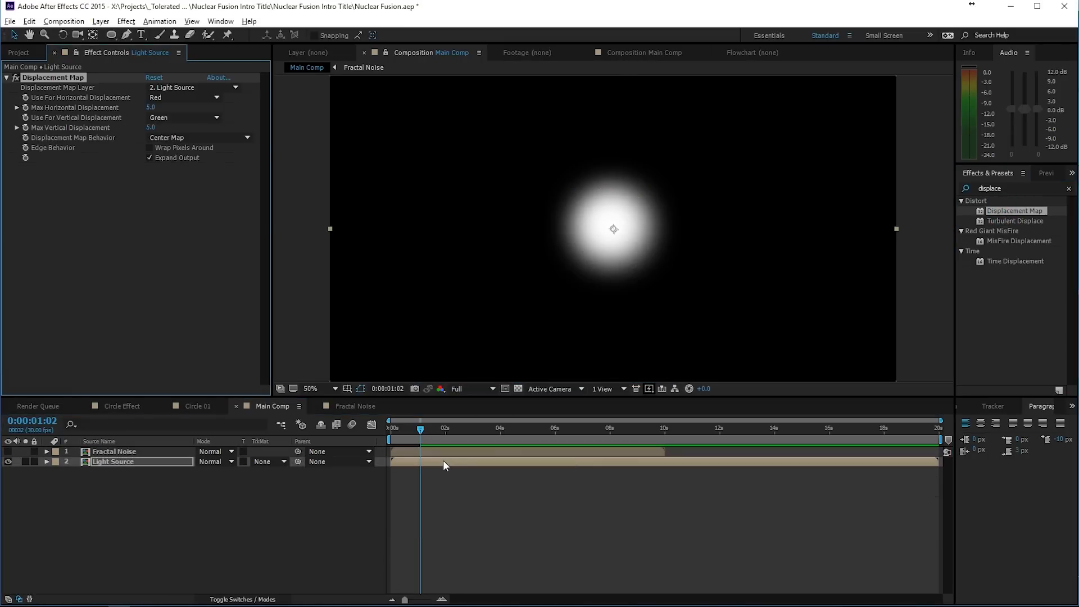
click(174, 88)
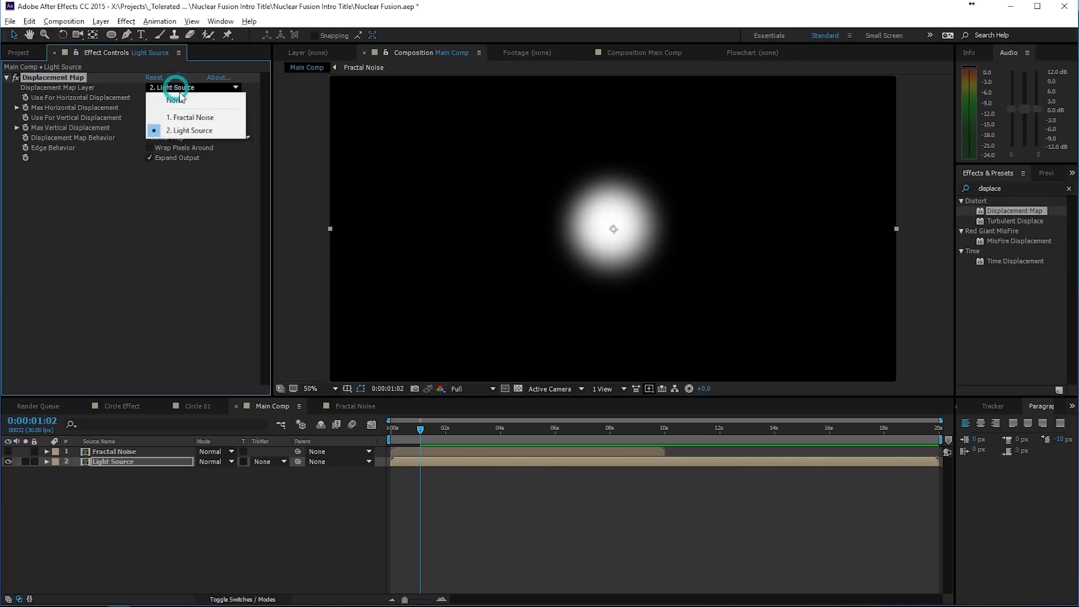
click(186, 117)
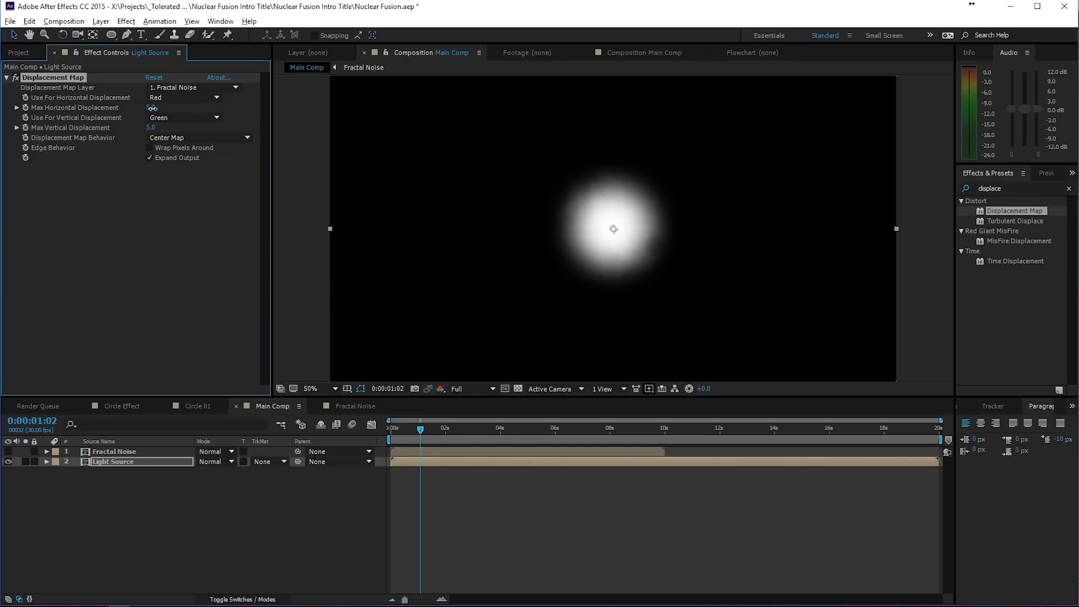
drag(152, 108, 168, 127)
- Preview the displaced light with the viewer resolution set to Half, and park the playhead at 0:00:01:06
key(space)
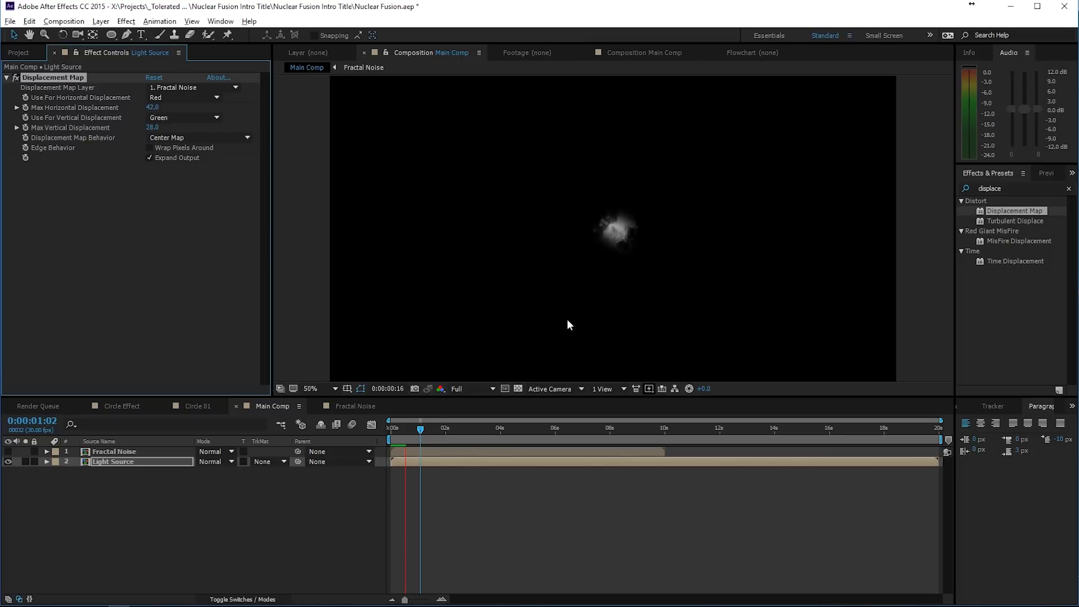
click(473, 388)
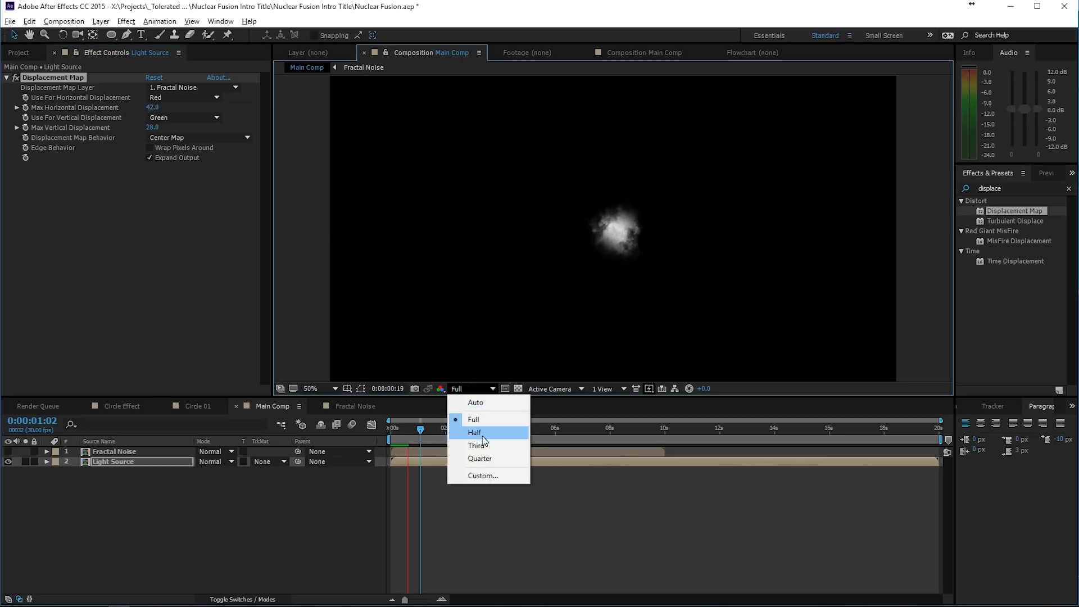
click(481, 434)
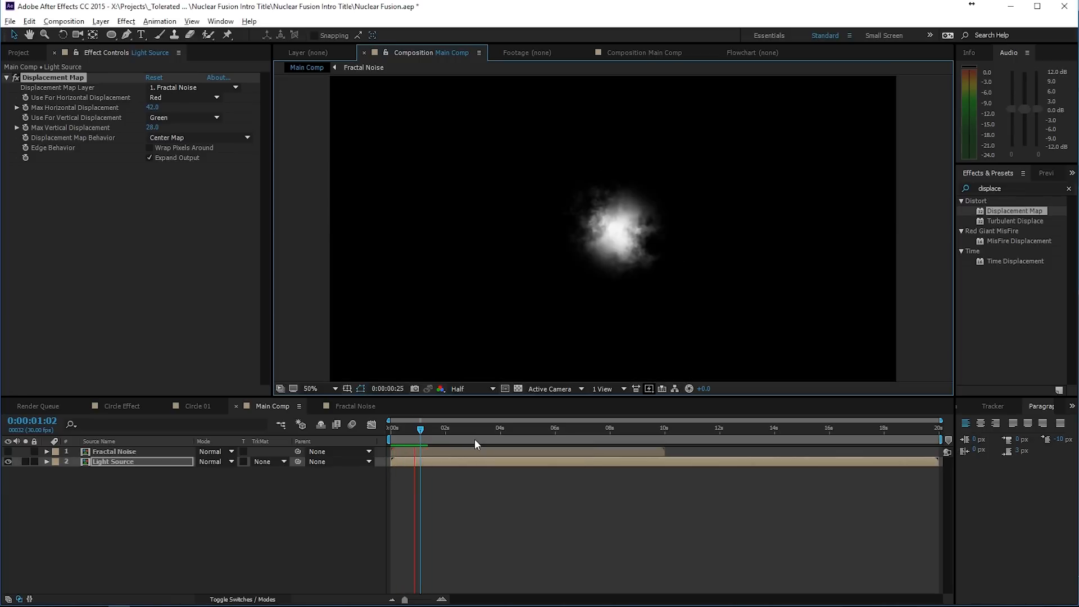
click(423, 430)
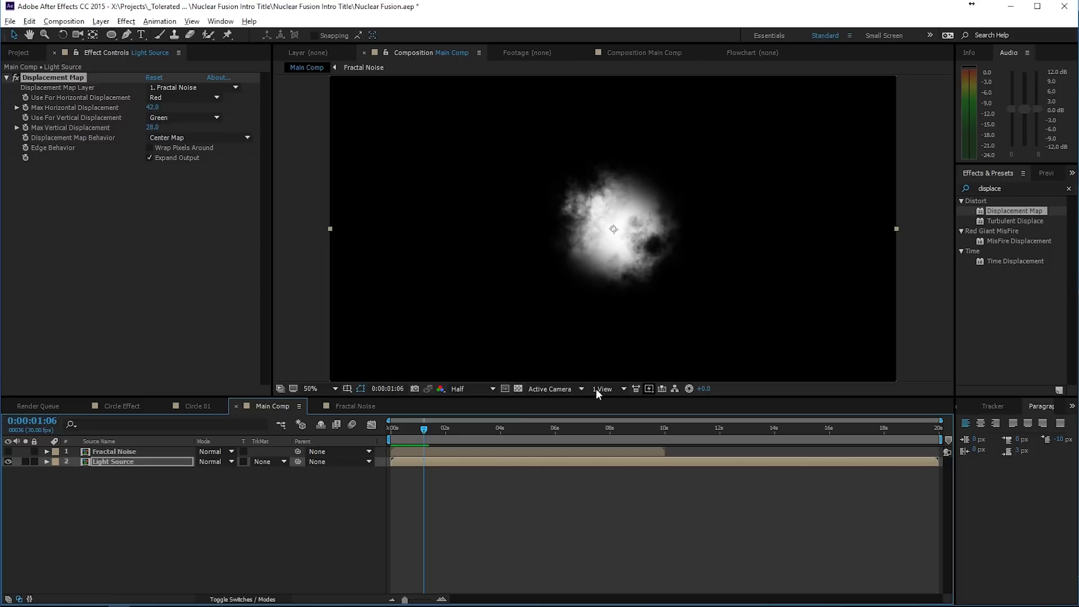
- Add Turbulent Displace below the Displacement Map on Light Source, with Size 50 and Amount 75
drag(1000, 222, 90, 228)
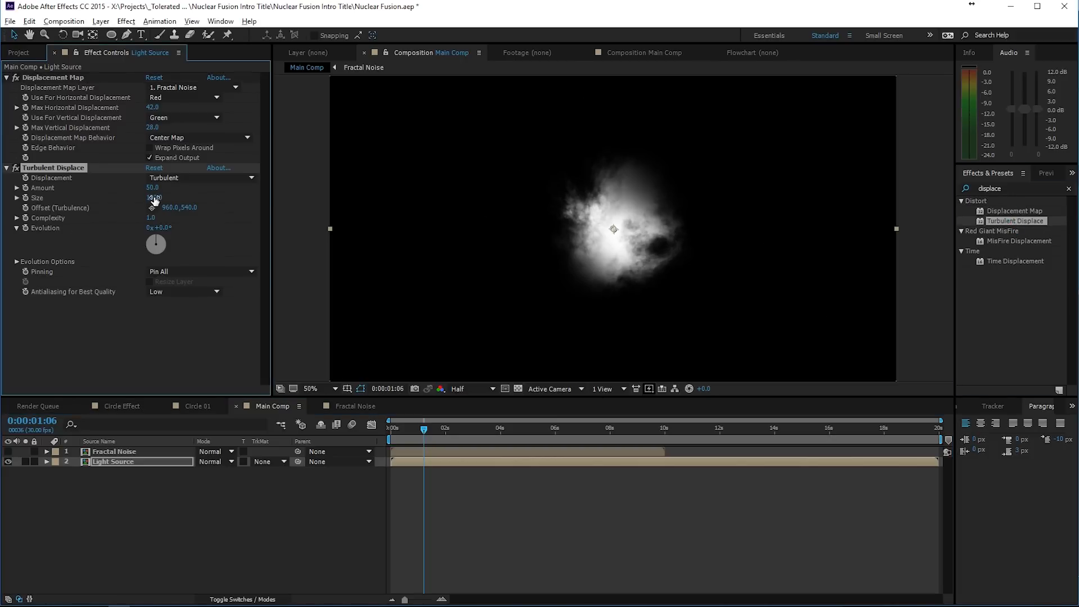
click(150, 196)
text(50)
key(Return)
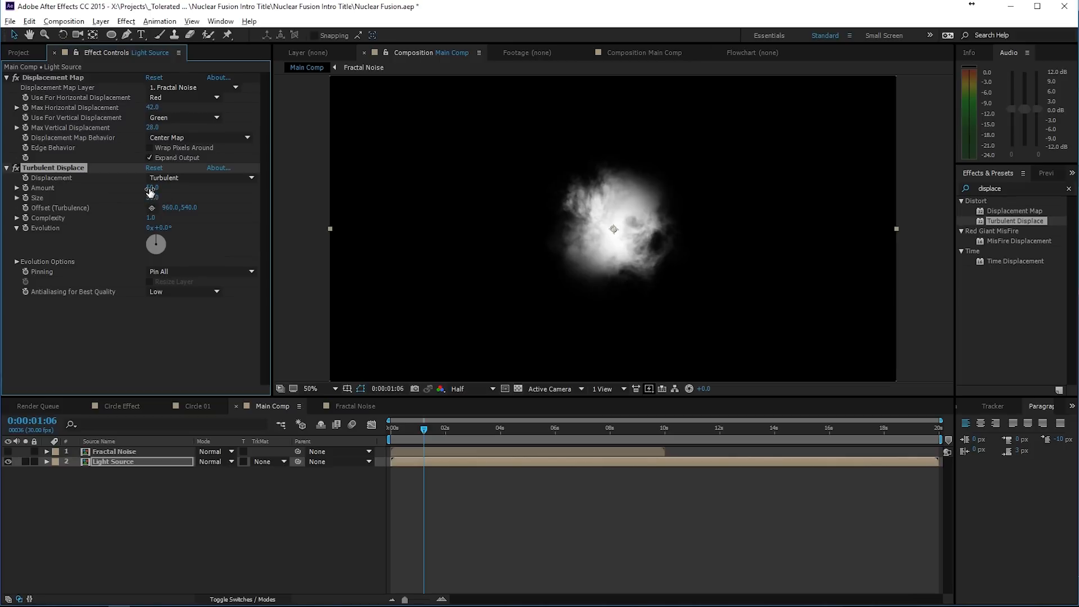
click(152, 188)
text(75)
key(Return)
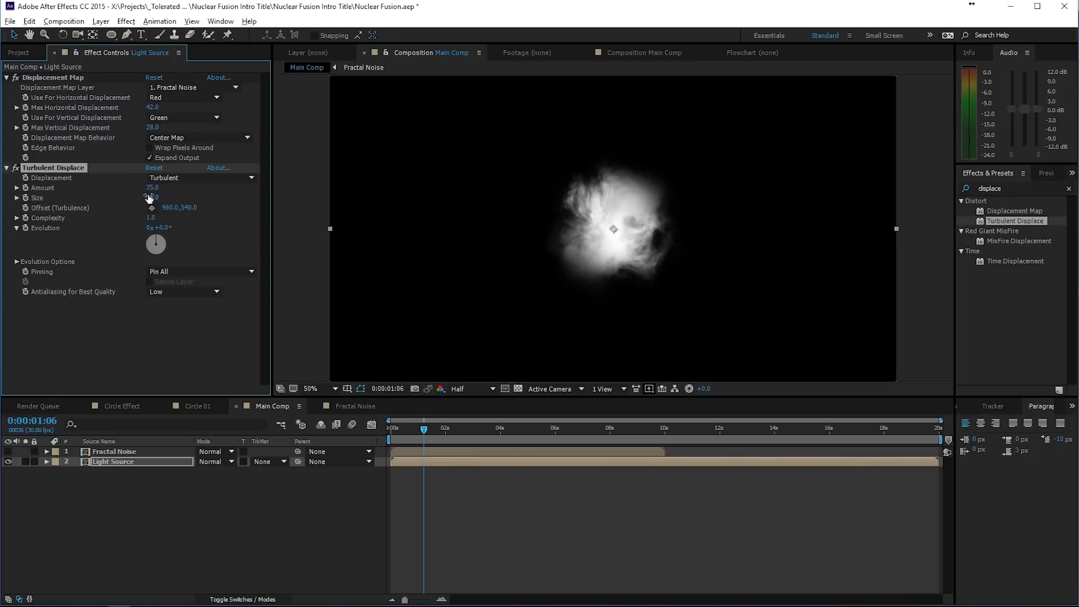
- Drive the Turbulent Displace Evolution on Light Source with the expression time*150 and set its Complexity to 2.6
alt+click(26, 228)
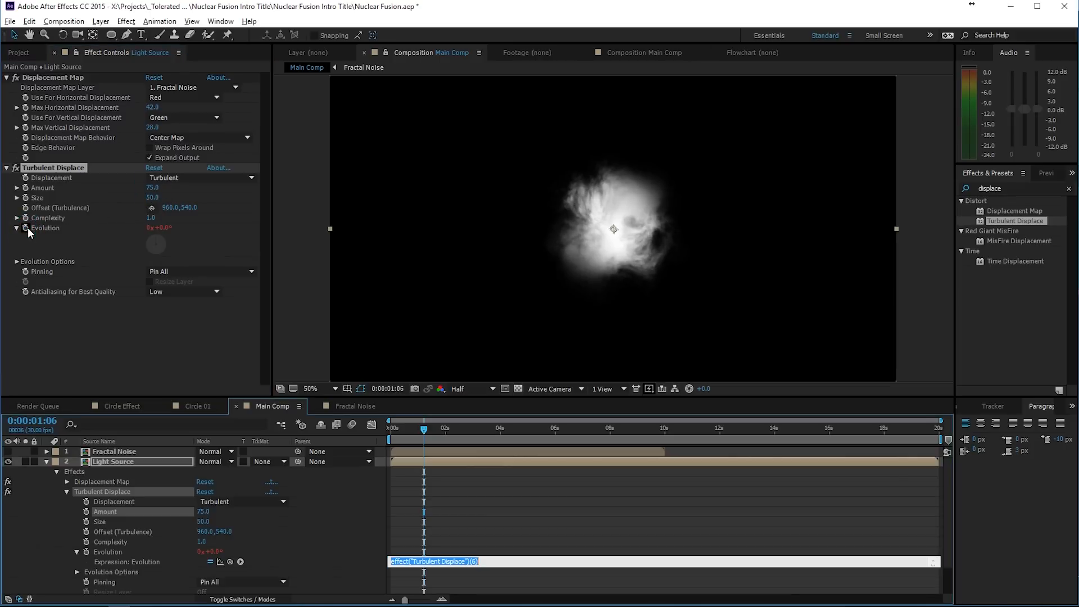
text(time*150)
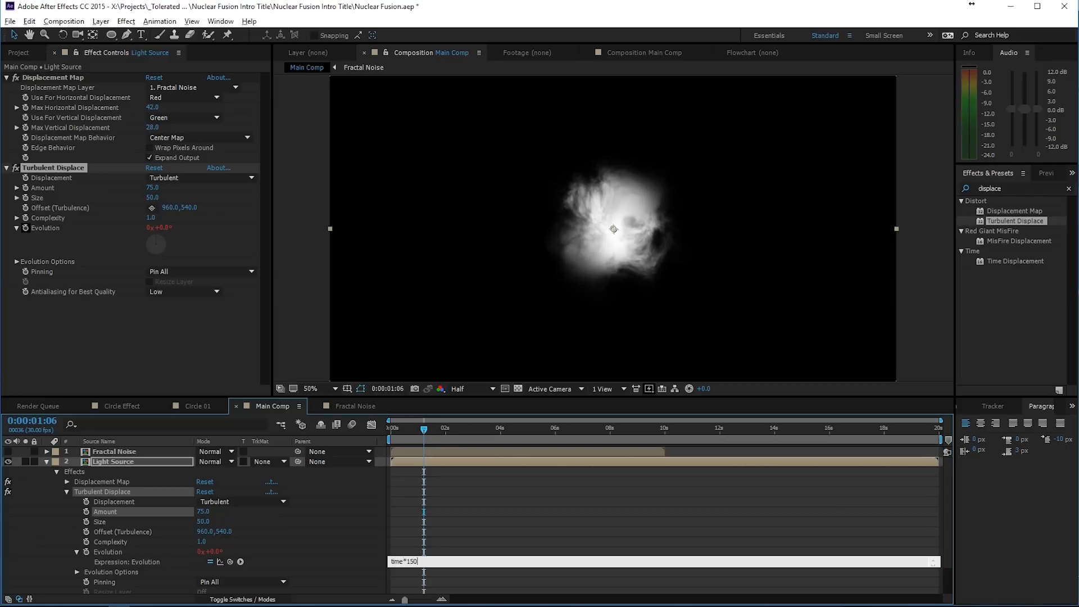
key(KP_Enter)
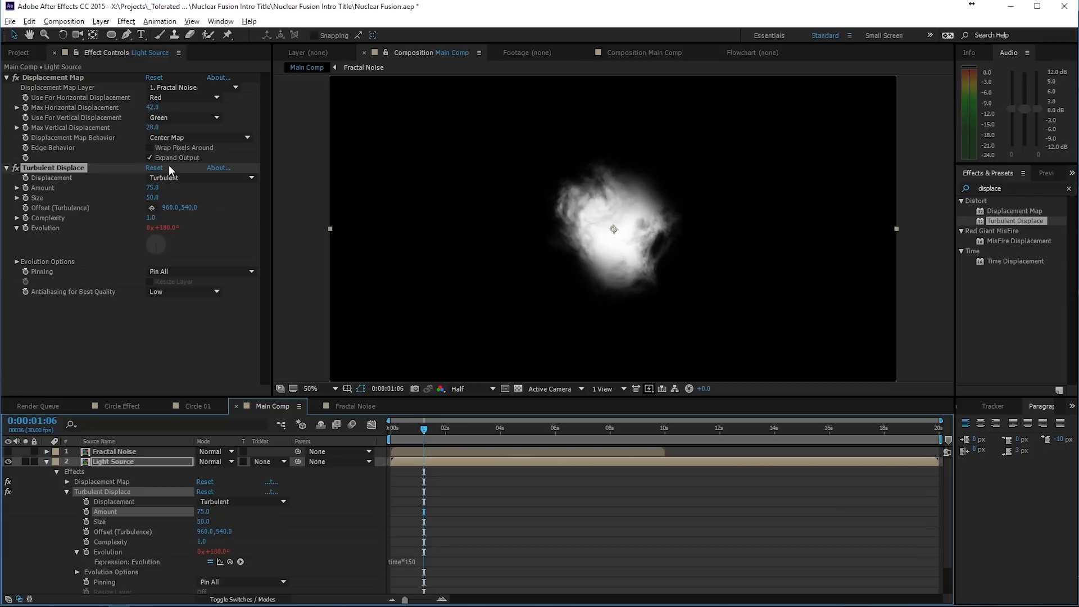
drag(151, 216, 231, 219)
click(487, 535)
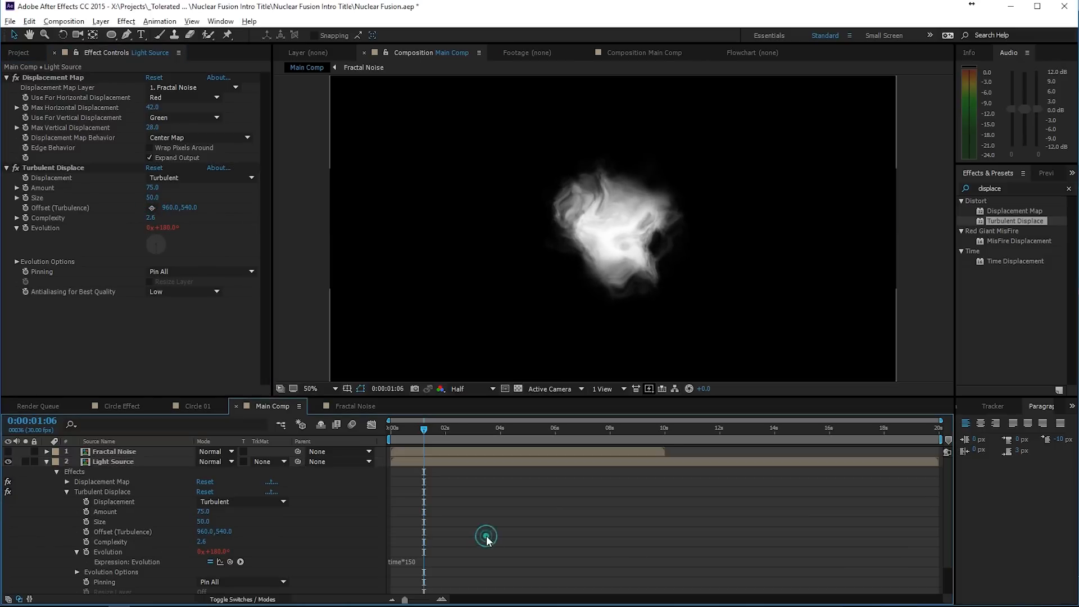
- Preview the turbulent light with the playhead parked at 0:00:01:11, and collapse the Light Source layer's properties
key(space)
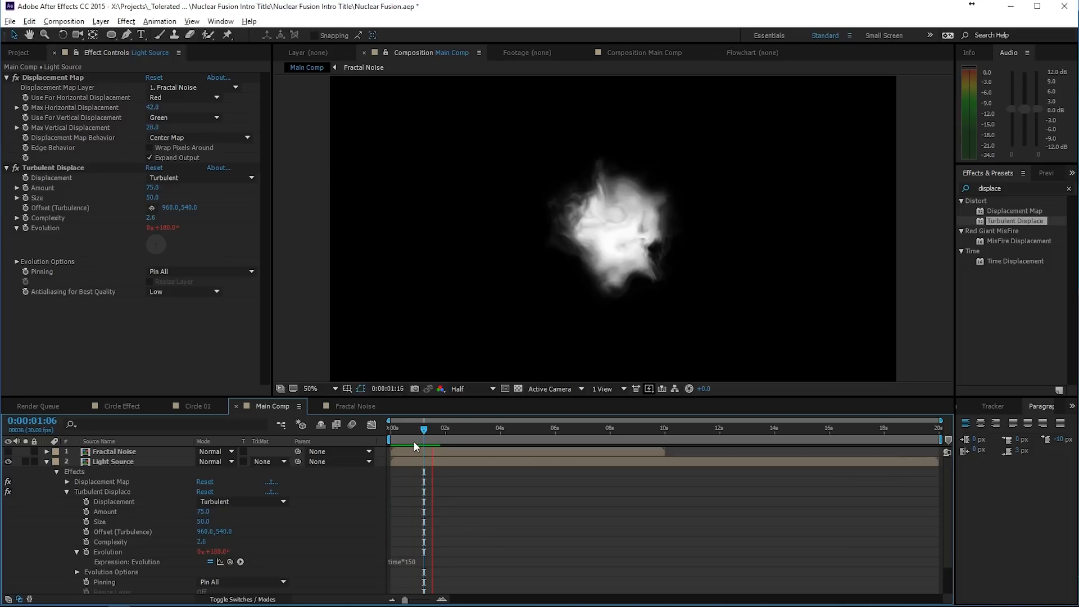
click(429, 431)
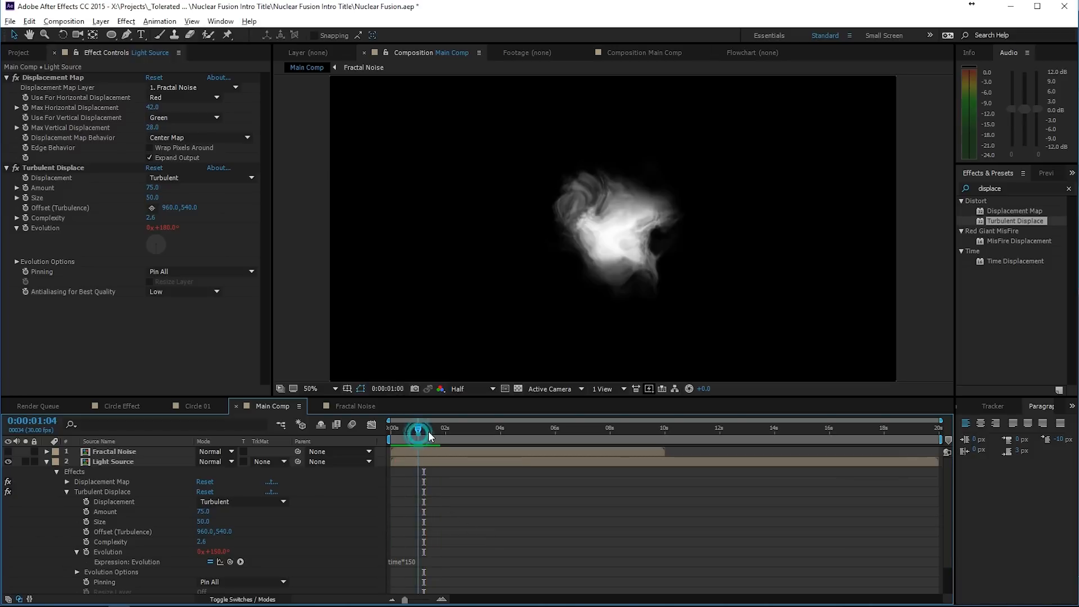
click(89, 461)
click(46, 461)
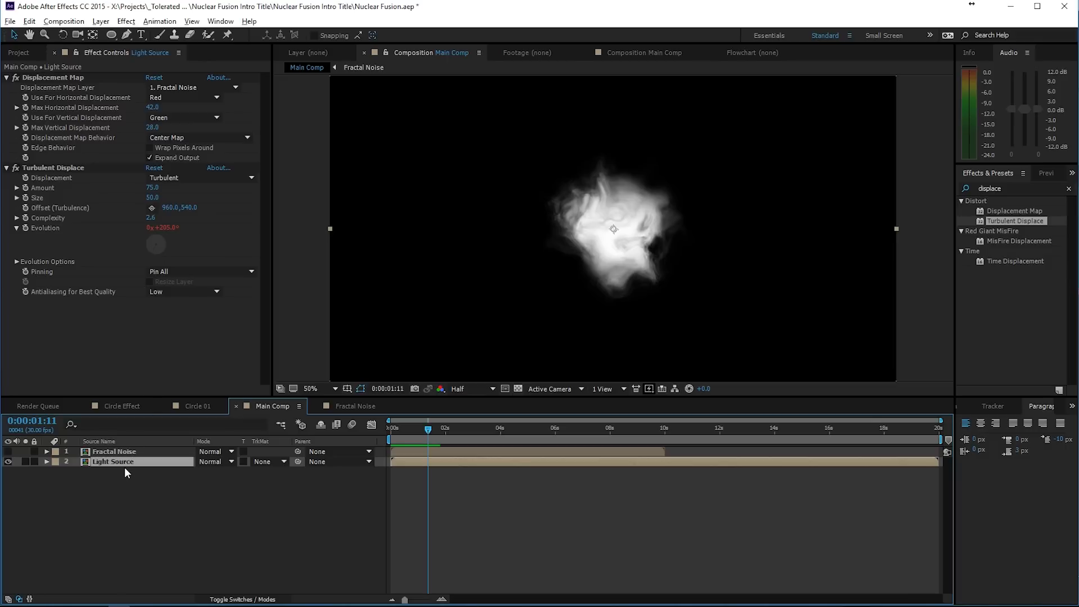
- Duplicate the Fractal Noise layer and make the upper copy visible
click(76, 453)
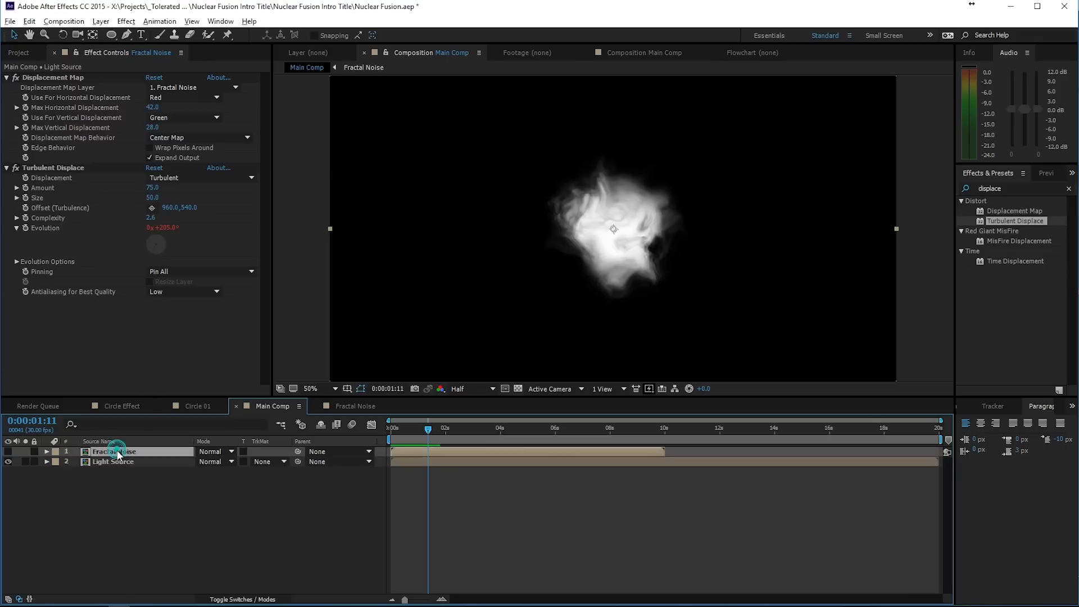
key(ctrl+d)
click(8, 452)
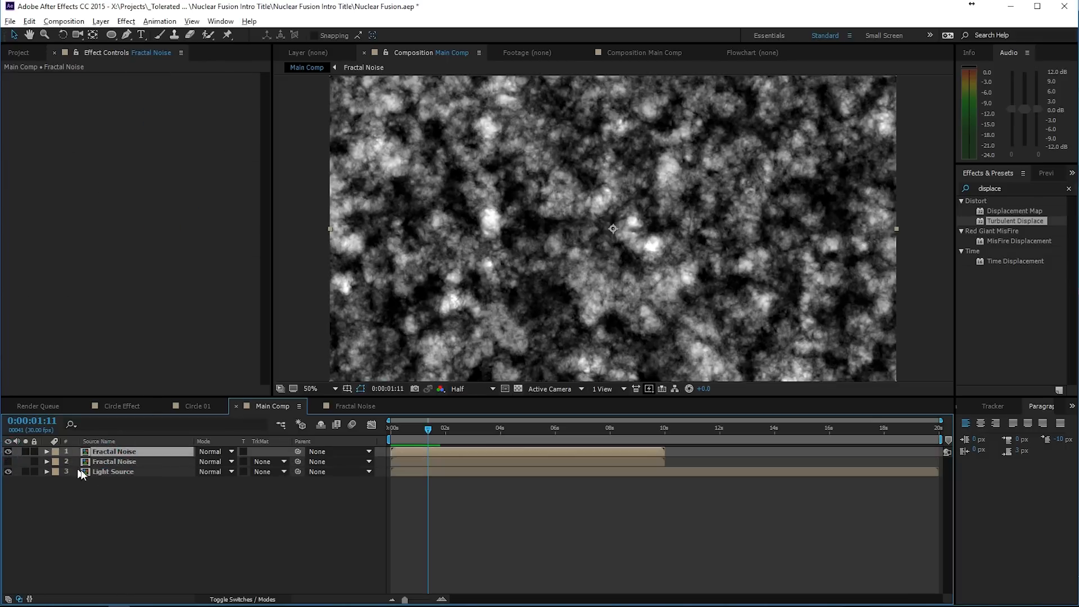
- Duplicate the Light Source layer, placing the copy directly above the visible Fractal Noise layer, and select that noise layer
click(81, 472)
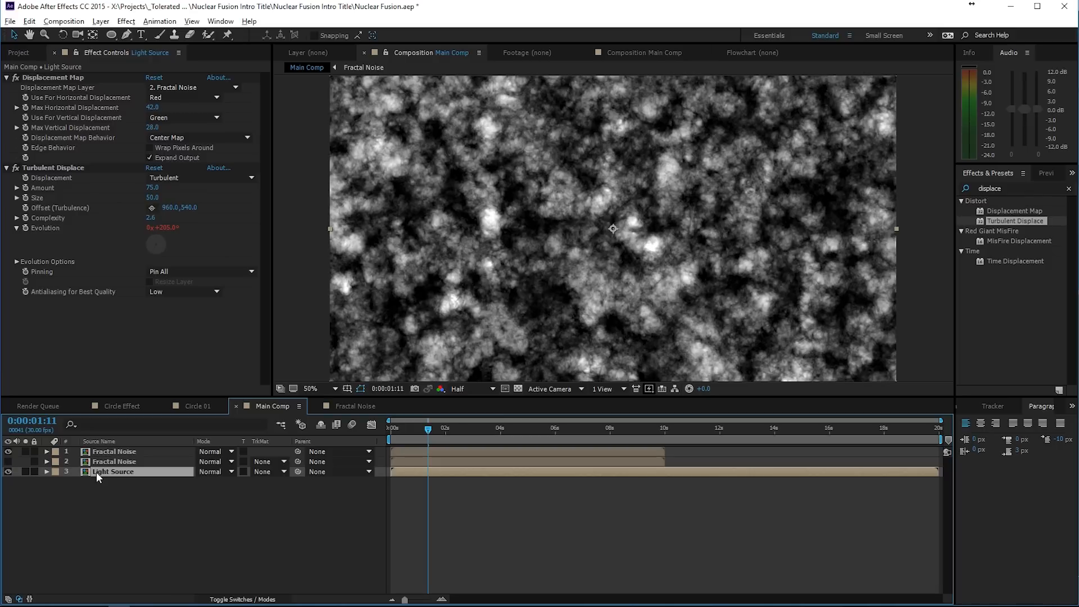
key(ctrl+d)
drag(121, 474, 130, 449)
click(119, 462)
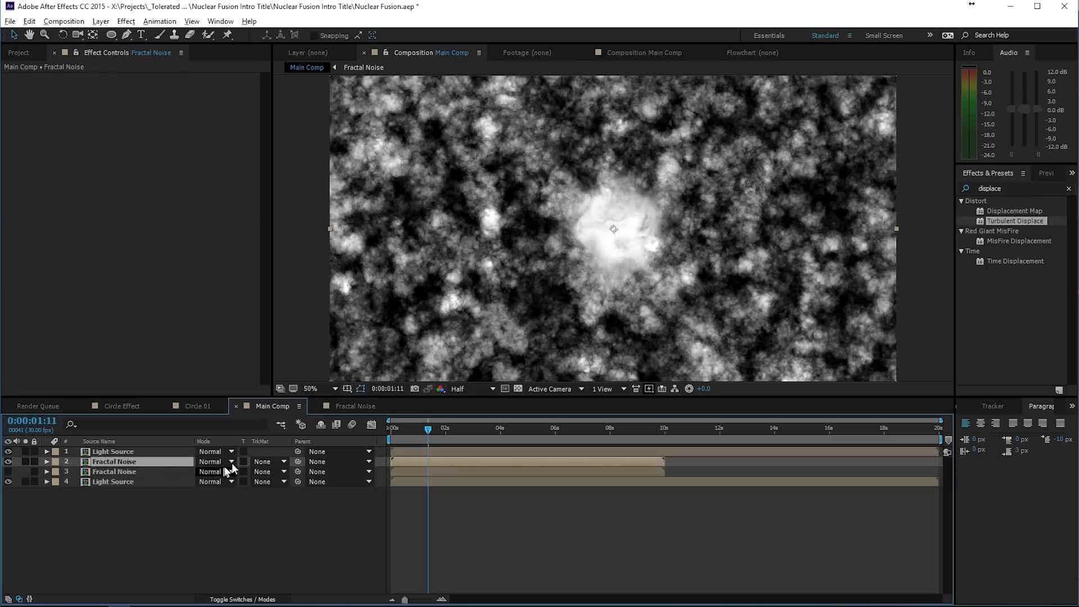
- Set the visible Fractal Noise layer's track matte to Alpha Matte "Light Source" and compare the result with the noise hidden and shown
click(264, 462)
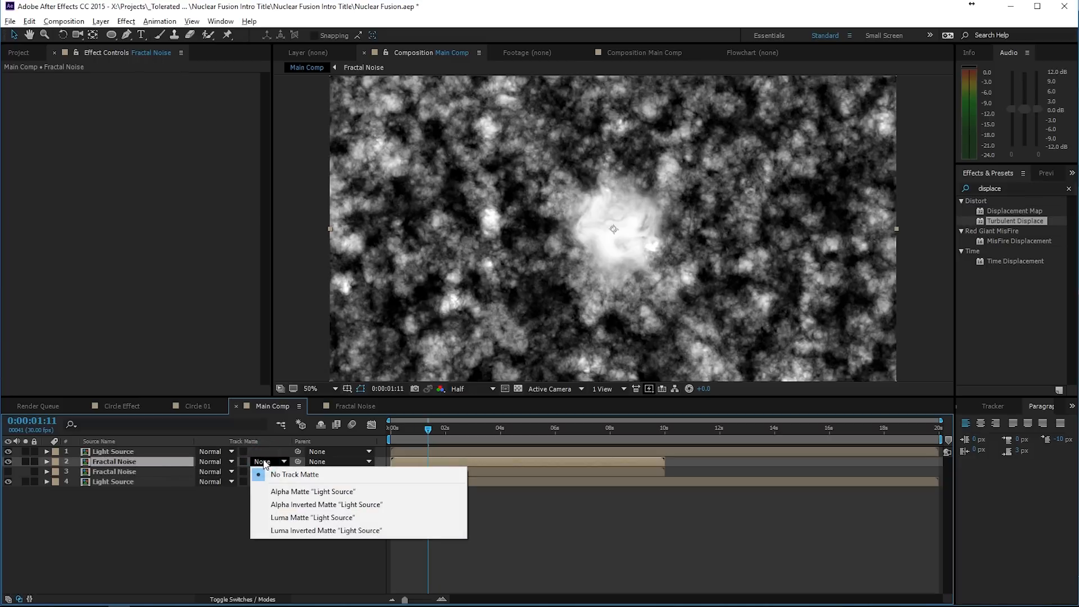
click(284, 493)
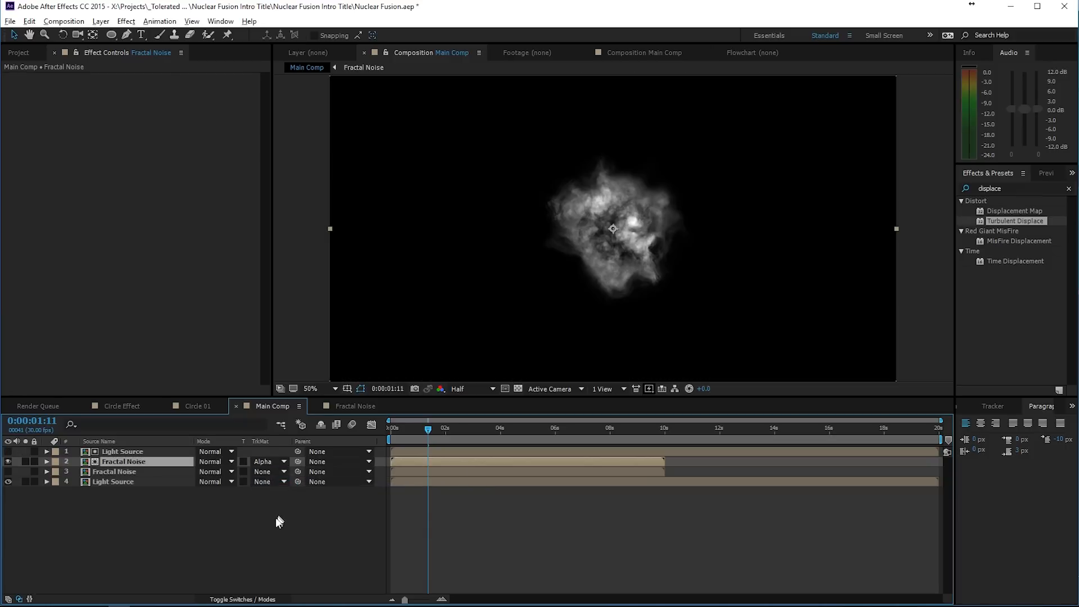
click(275, 520)
click(124, 457)
click(8, 462)
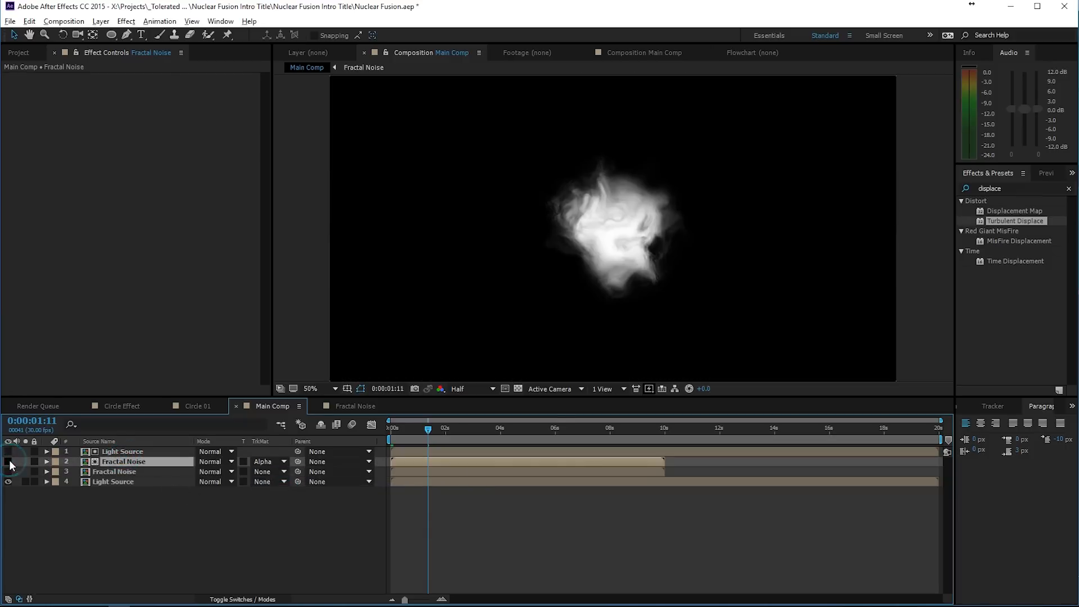
click(9, 461)
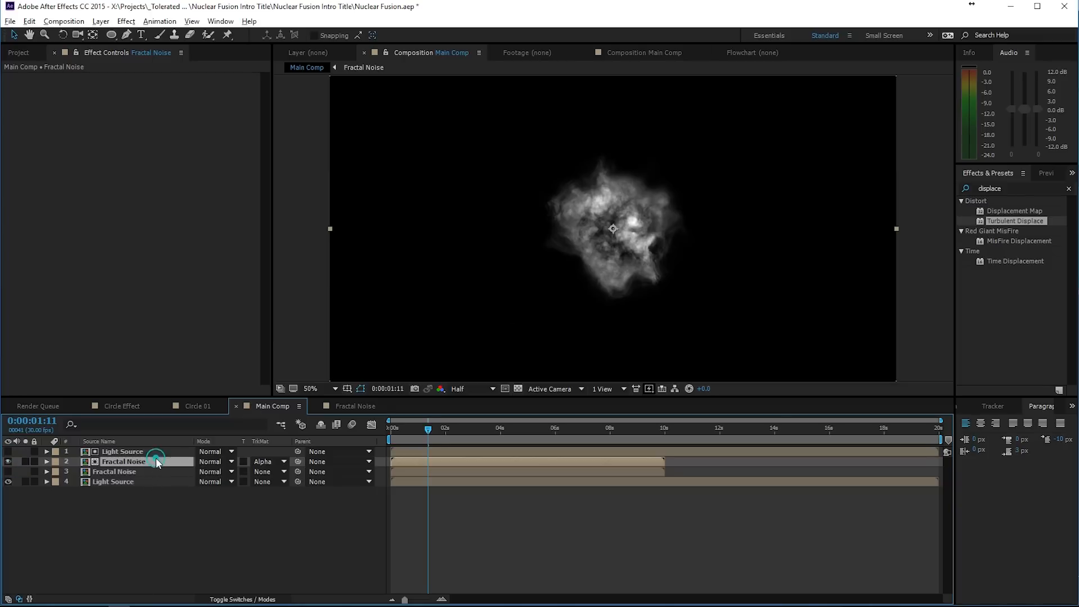
- Lower the matted Fractal Noise layer's Opacity to 82% and compare the light with the noise hidden and shown
key(t)
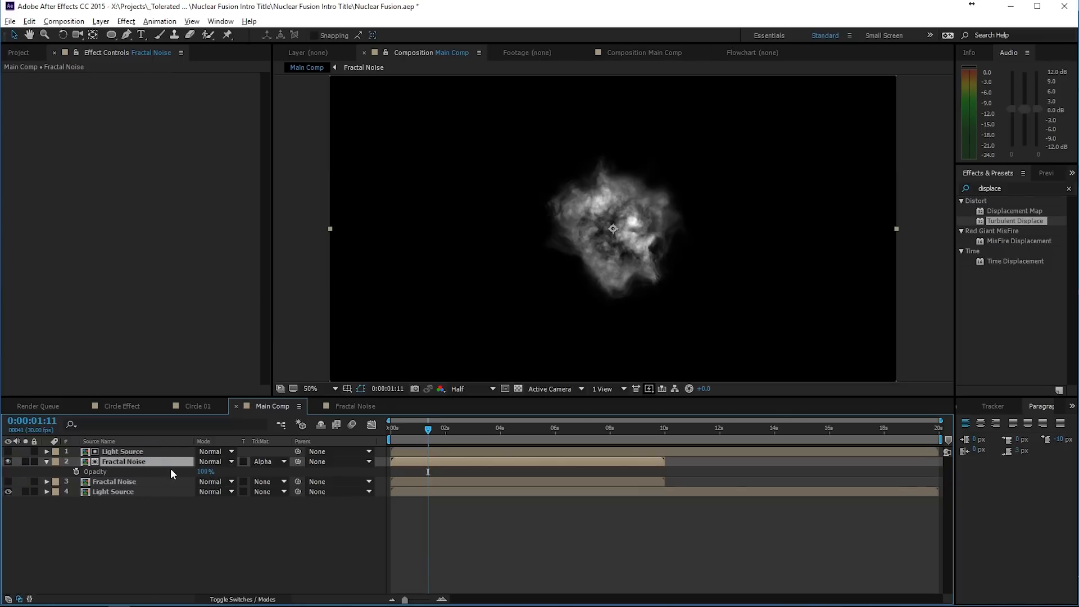
drag(205, 472, 191, 472)
click(200, 548)
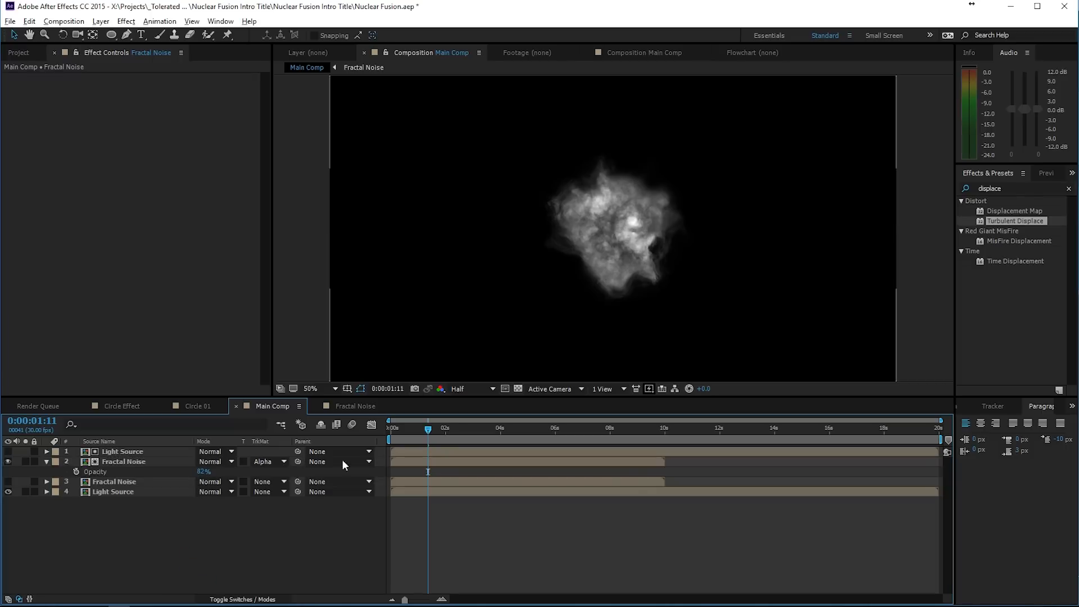
click(7, 462)
click(7, 462)
- At 0:00:03:14, try Soft Light on the matted Fractal Noise layer, switch its blending mode to Multiply, and set its Opacity to 66%
click(486, 439)
click(212, 461)
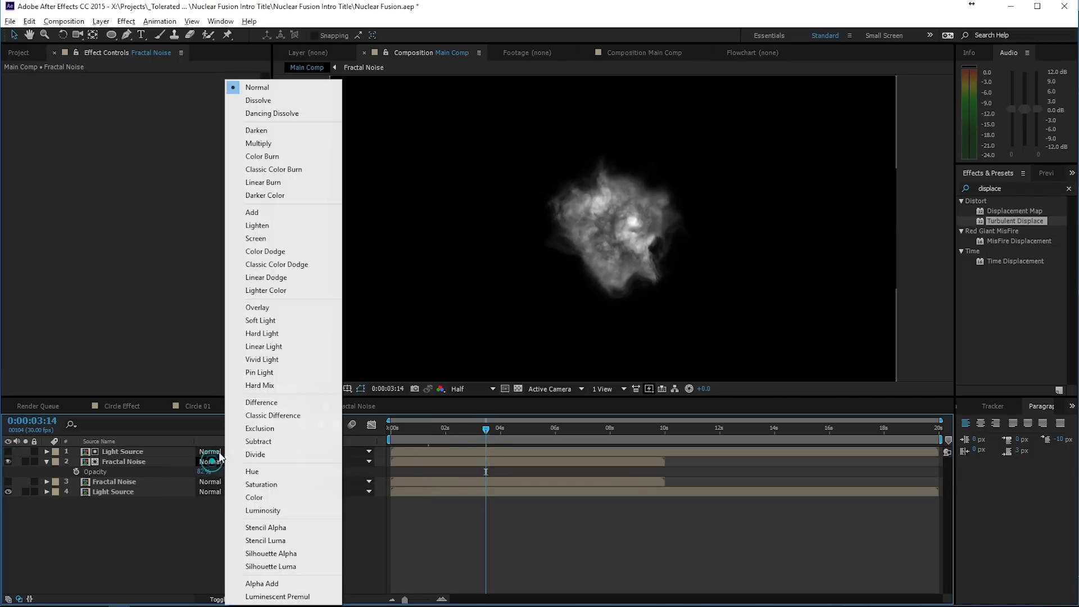
click(274, 321)
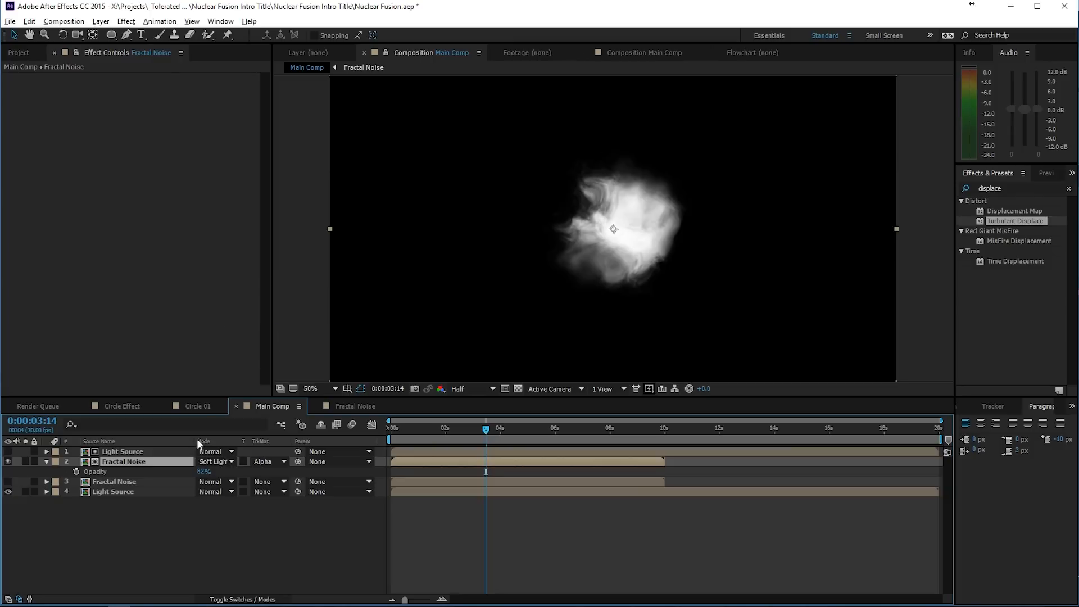
click(211, 461)
click(269, 145)
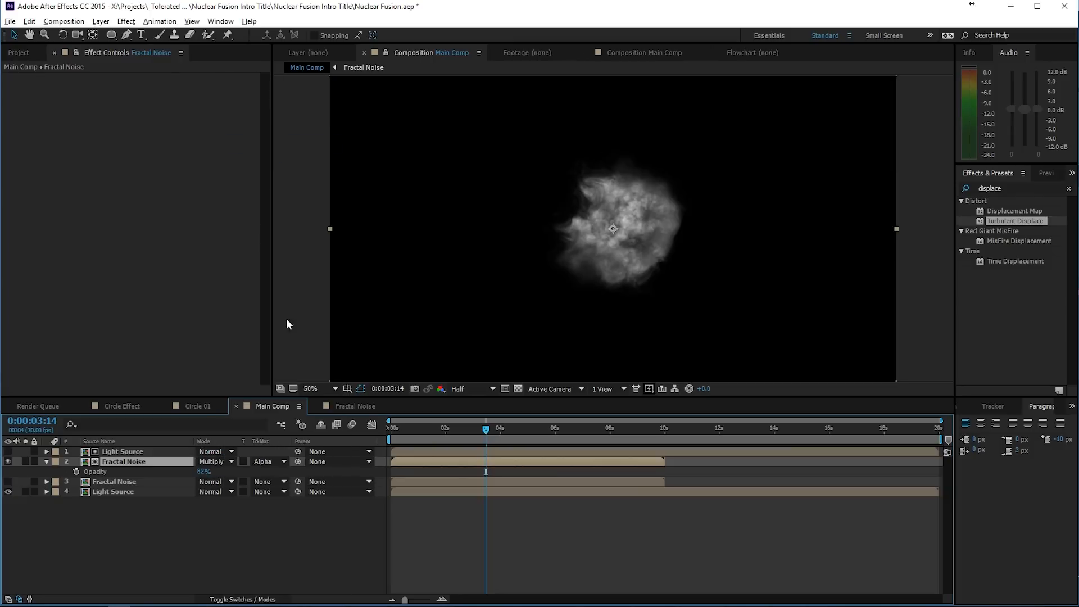
drag(204, 471, 190, 471)
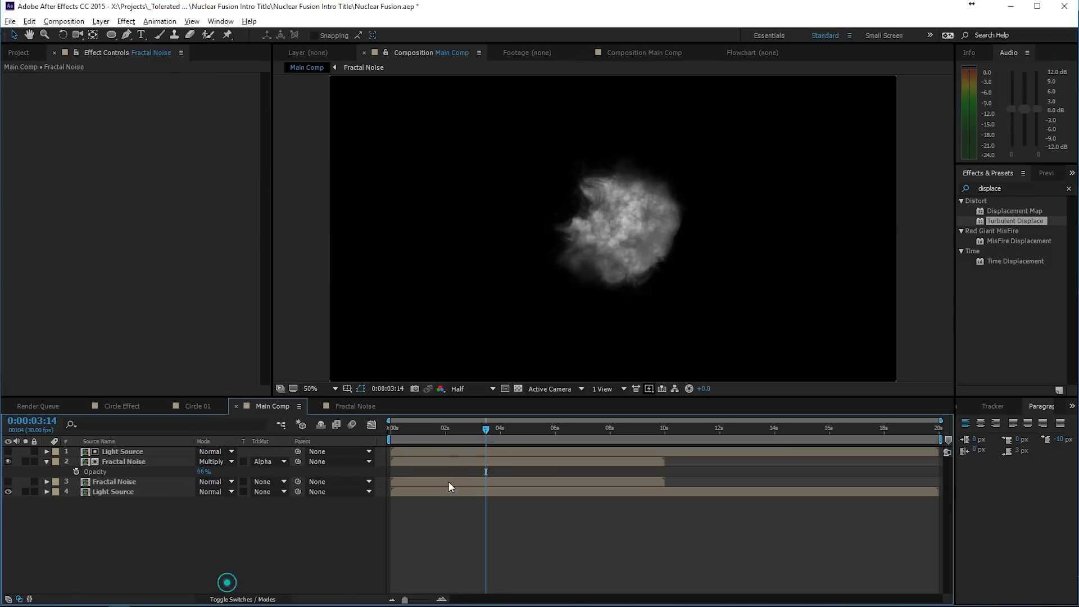
- Check the blended light at several times, ending with the playhead at 0:00:09:29 where the noise layers stop
click(439, 425)
click(575, 428)
click(638, 423)
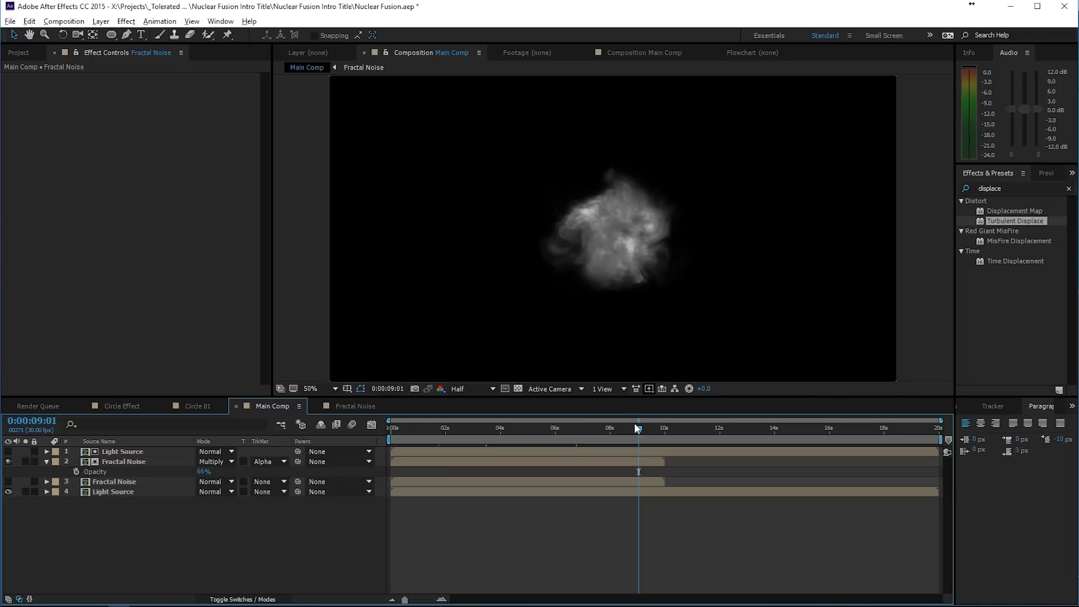
click(655, 428)
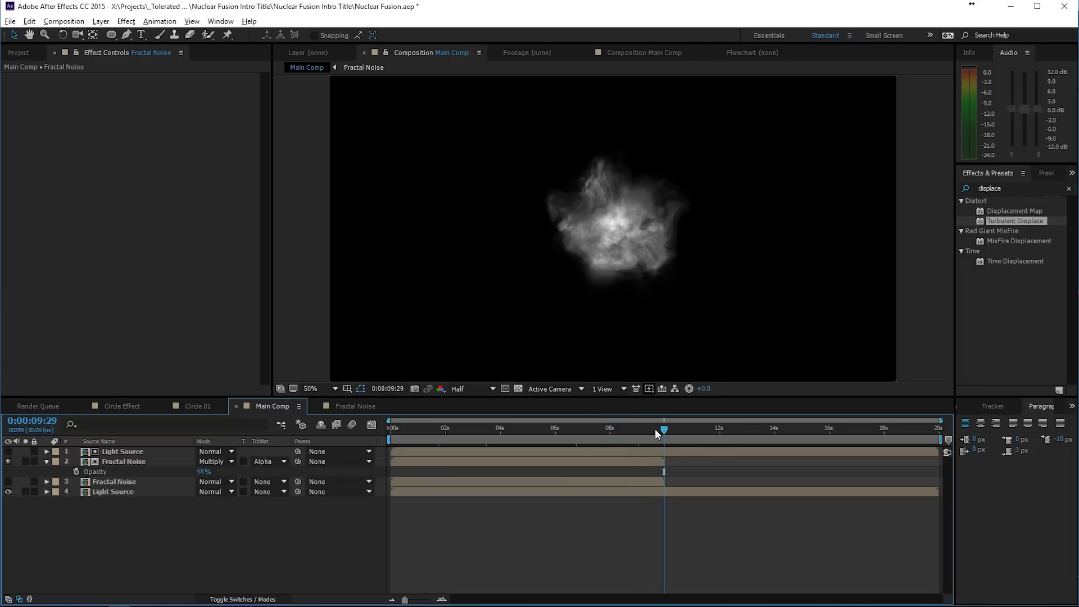
- Open the Fractal Noise composition and set its duration to 20 seconds
click(652, 462)
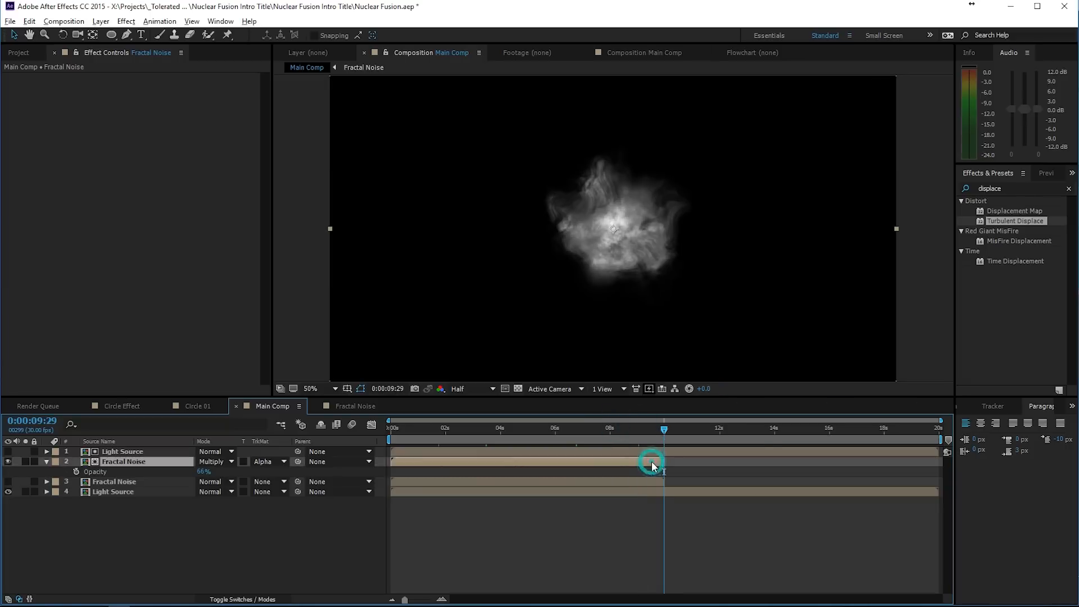
click(119, 481)
click(134, 462)
double_click(516, 463)
right_click(474, 522)
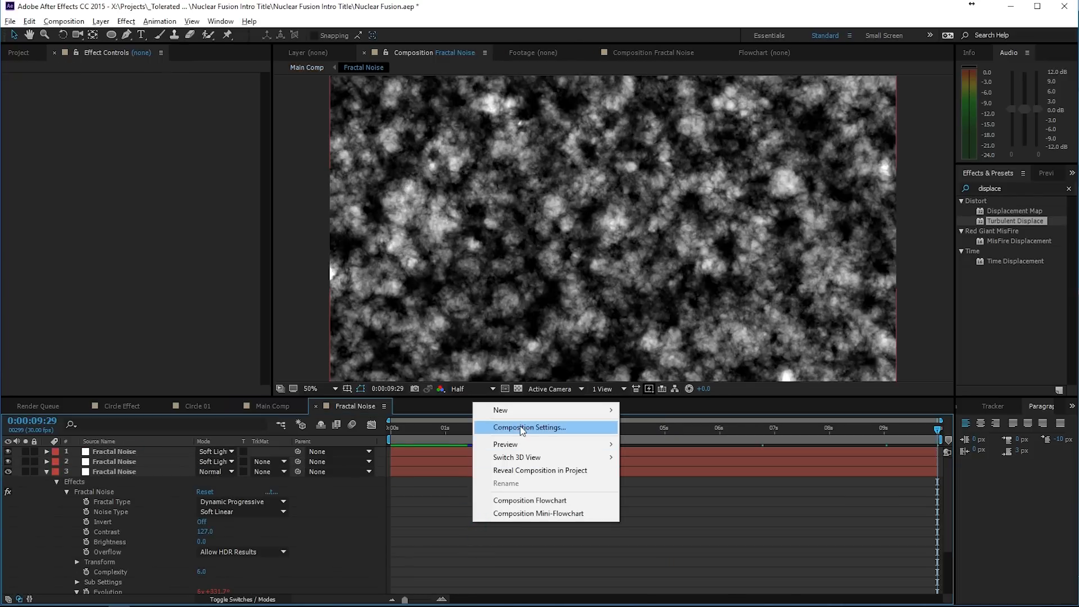
click(496, 357)
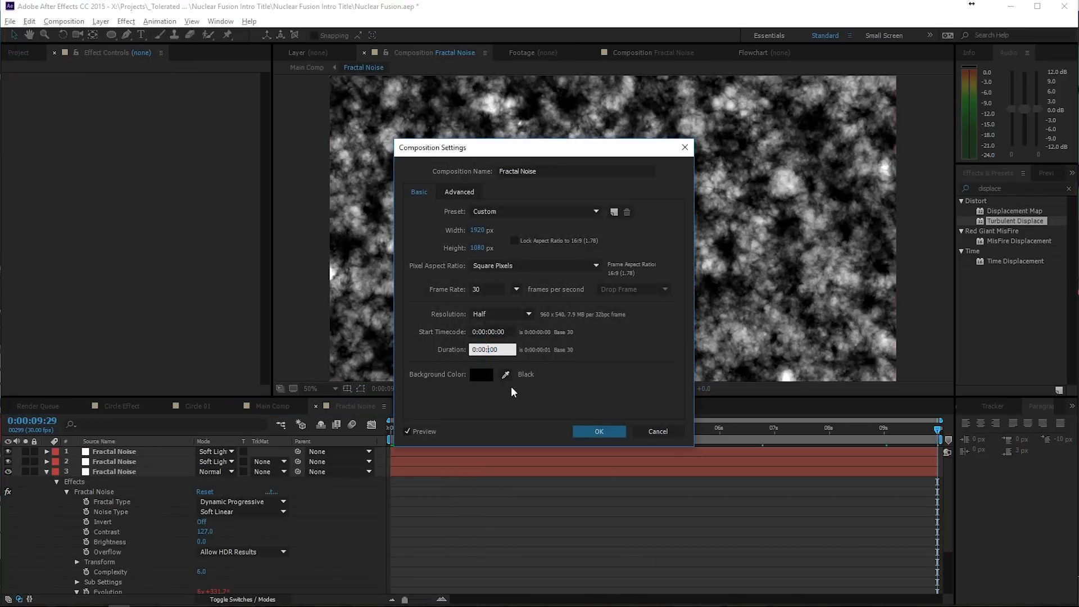
text(20:)
click(585, 431)
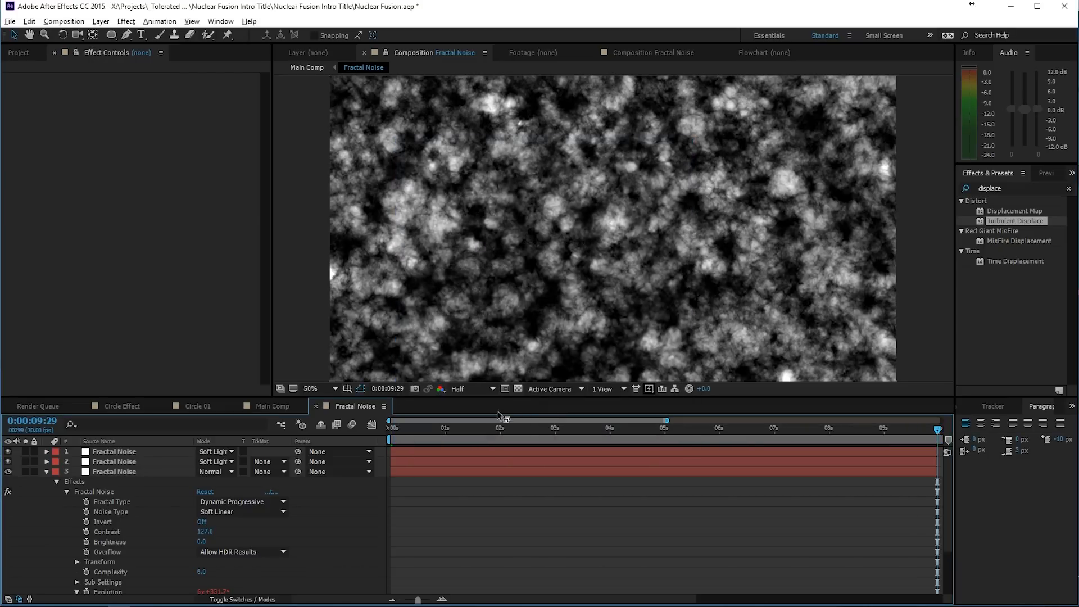
- Show the whole Fractal Noise timeline and extend all three noise layers to the 20-second end of the composition
double_click(668, 420)
click(639, 450)
shift+click(650, 472)
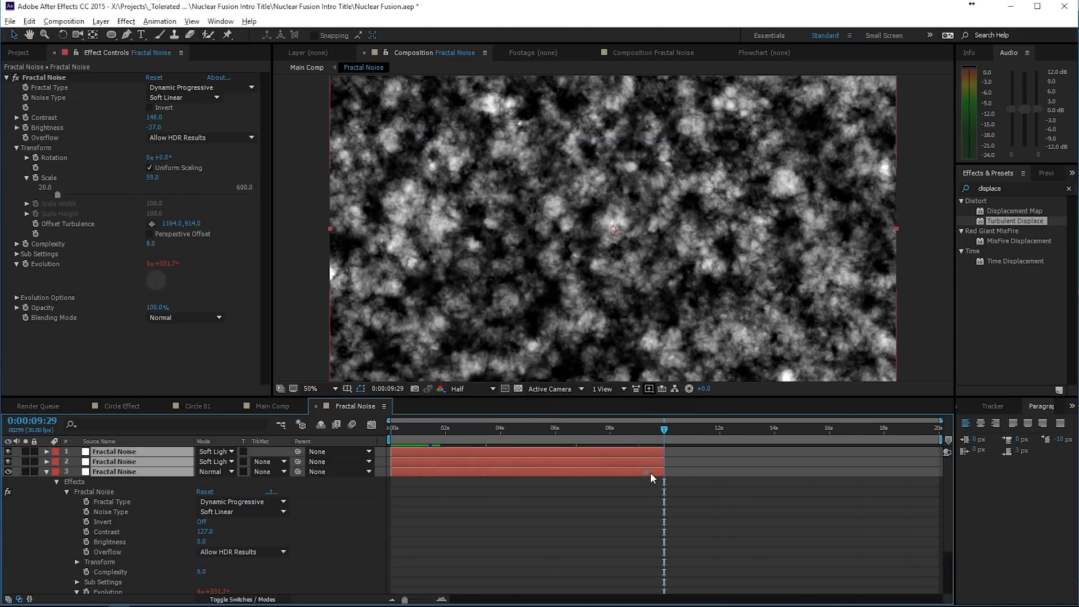
drag(664, 474, 973, 485)
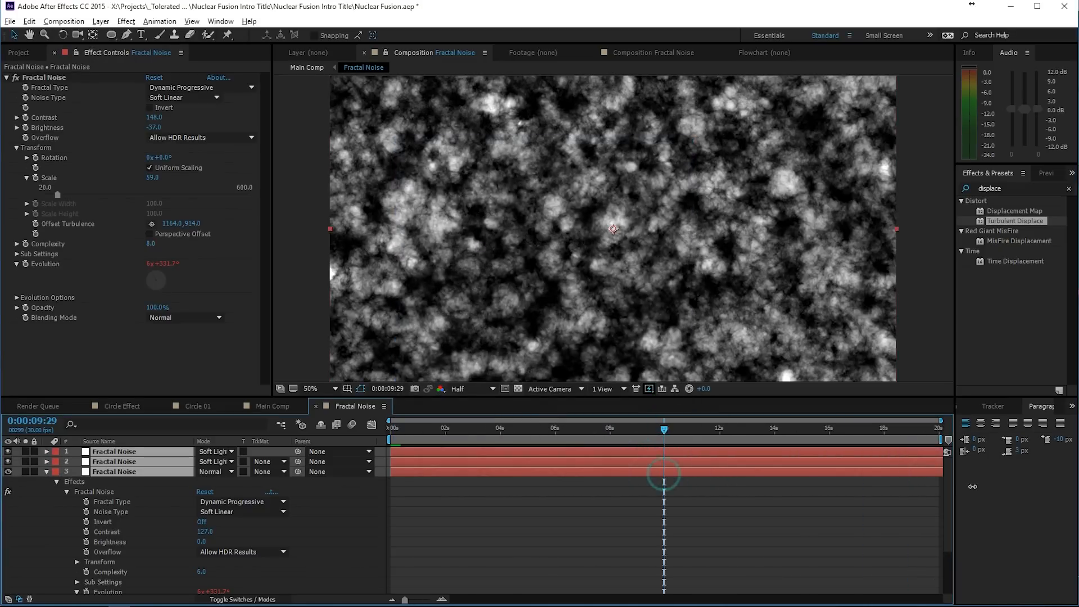
- Return to Main Comp and extend both Fractal Noise layers to the 20-second end of the timeline
click(281, 409)
shift+click(661, 482)
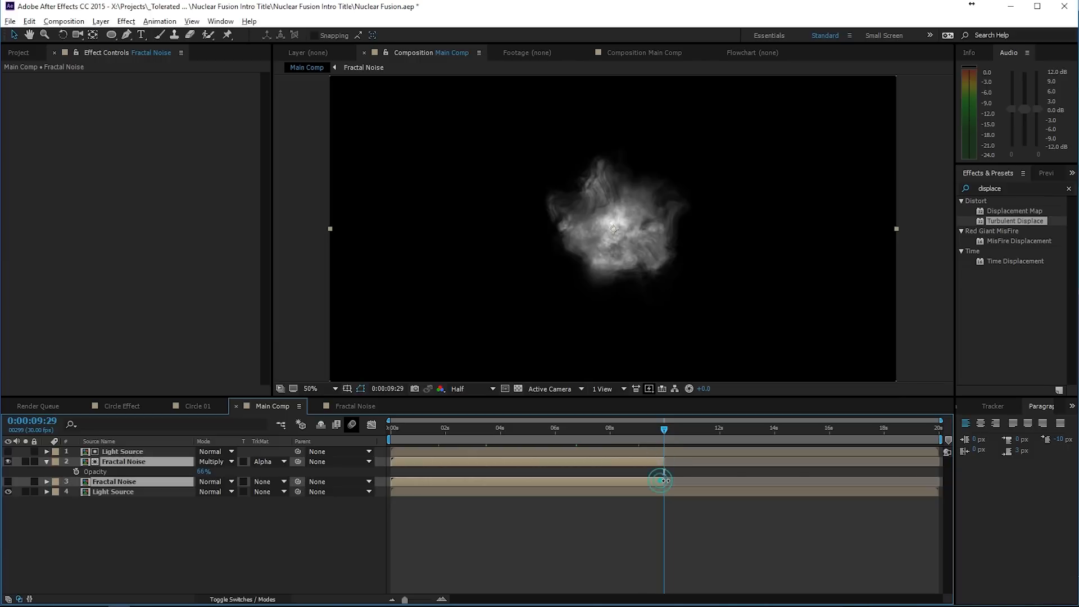
drag(664, 481, 950, 477)
click(857, 546)
- With the playhead at 0:00:00:00, pre-compose all four Main Comp layers into a new composition named Light Source
drag(859, 430, 391, 432)
click(108, 452)
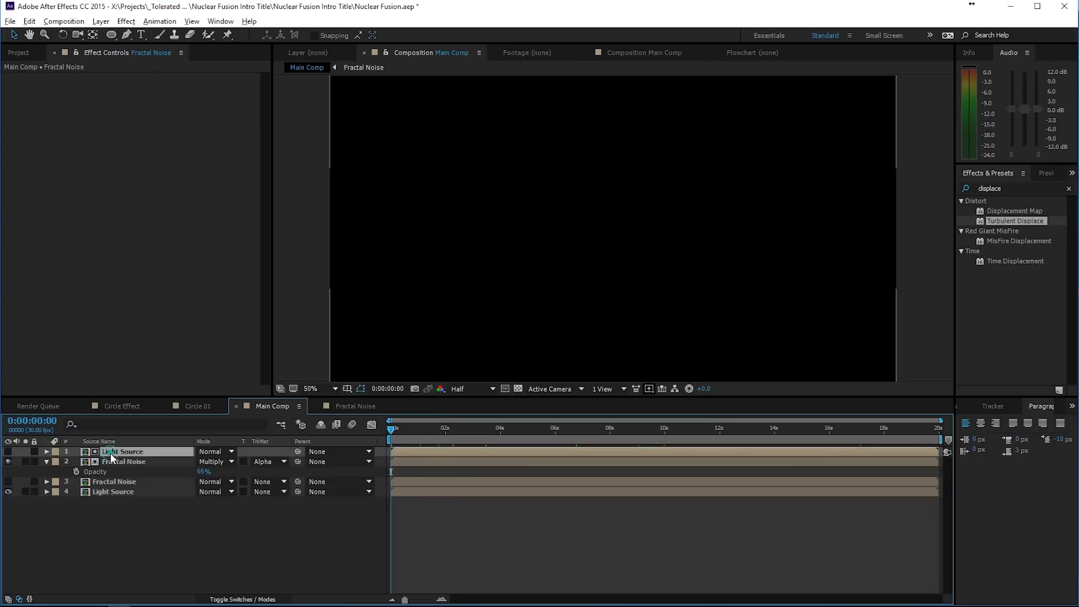
shift+click(122, 489)
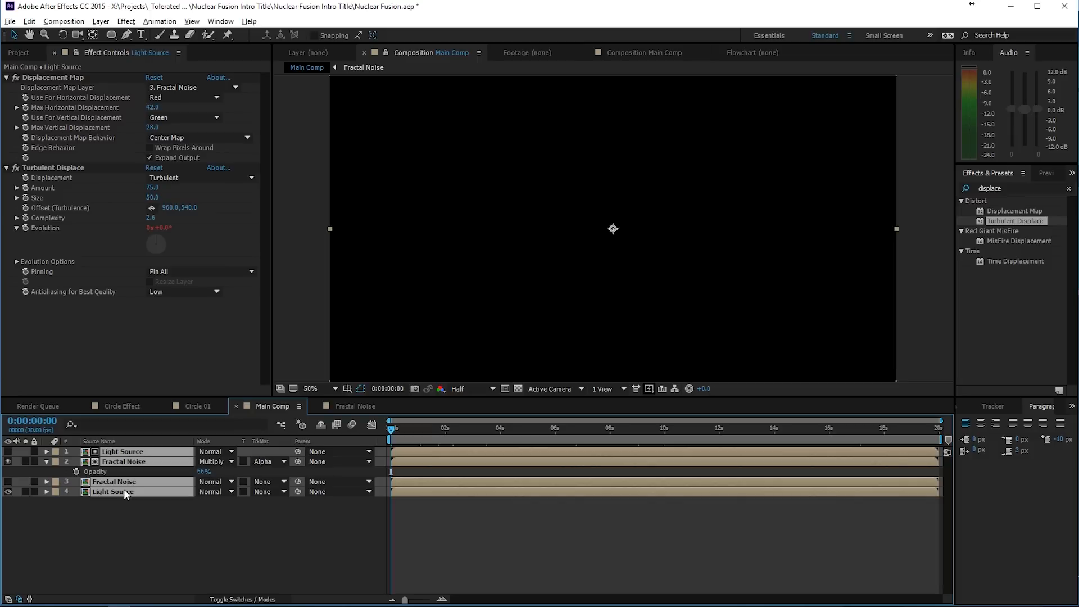
click(100, 21)
click(41, 460)
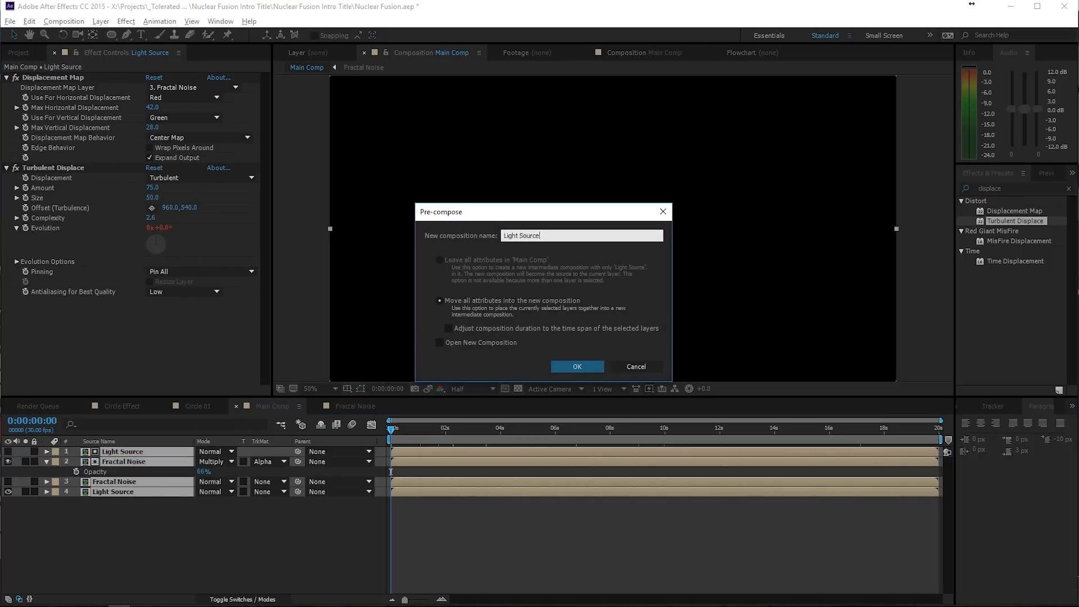
text(Light Source)
key(Return)
- Scrub through the pre-composed Light Source animation and park the playhead at 0:00:04:05
drag(399, 433, 618, 467)
drag(461, 476, 373, 473)
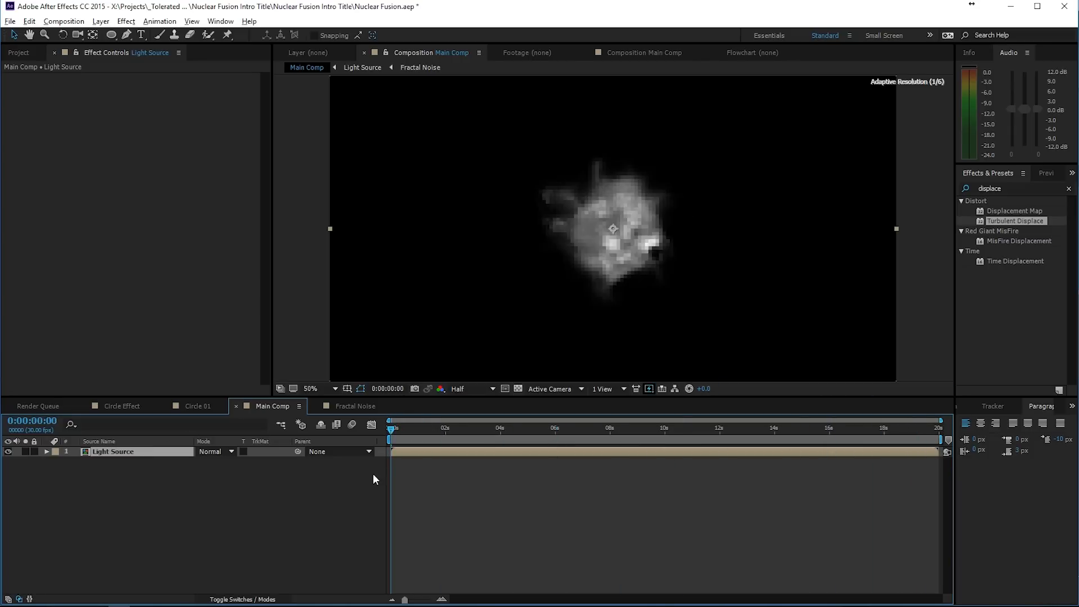
click(430, 428)
drag(484, 431, 505, 429)
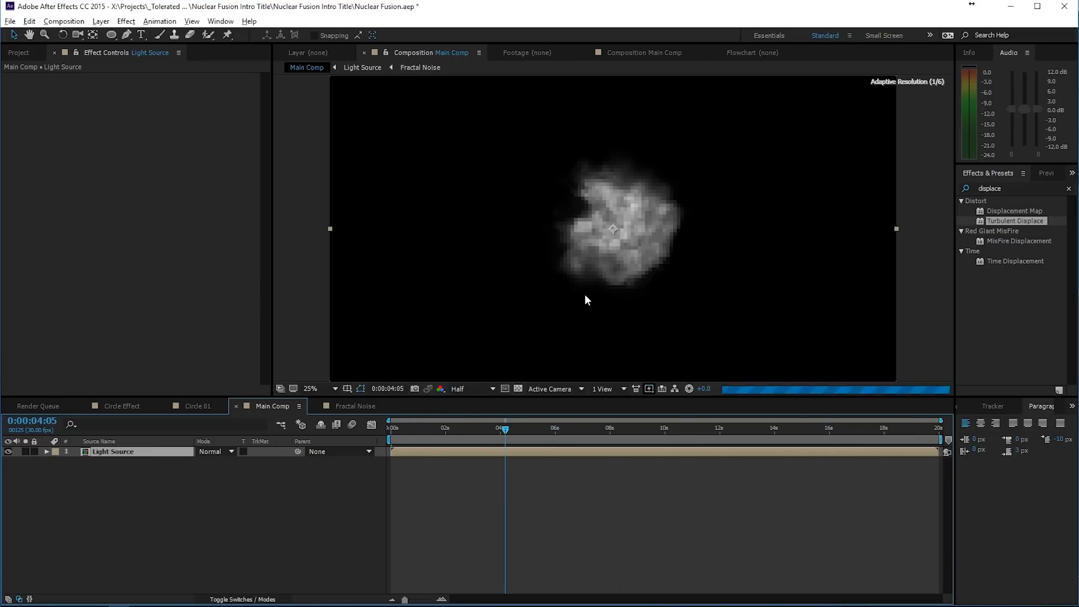
scroll(585, 295, down, 2)
scroll(584, 295, up, 2)
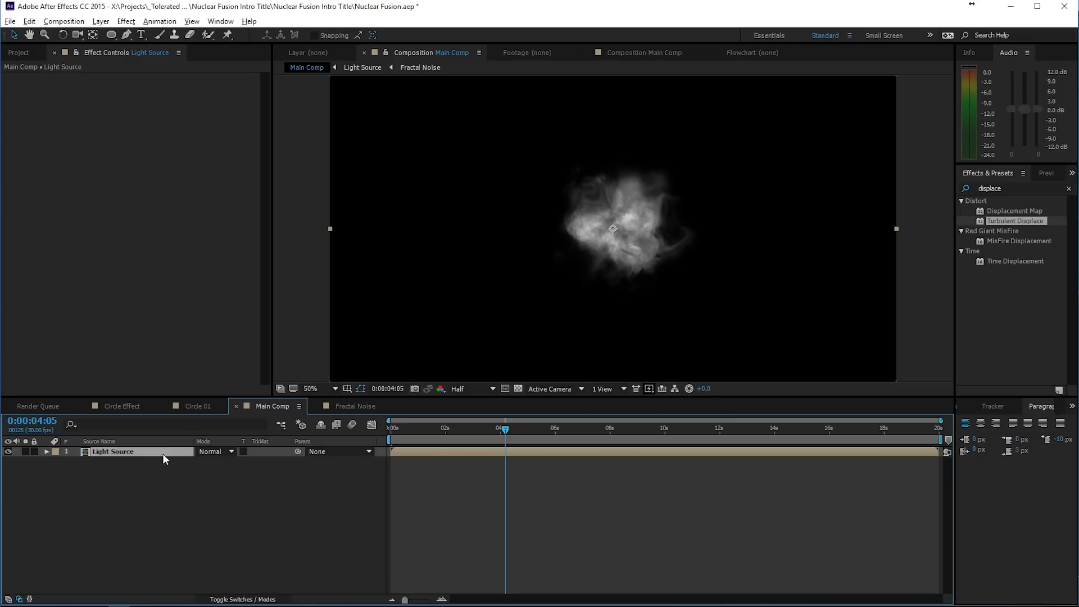
- Turn the Light Source layer into a 3D layer and scale it down to 75%
click(177, 457)
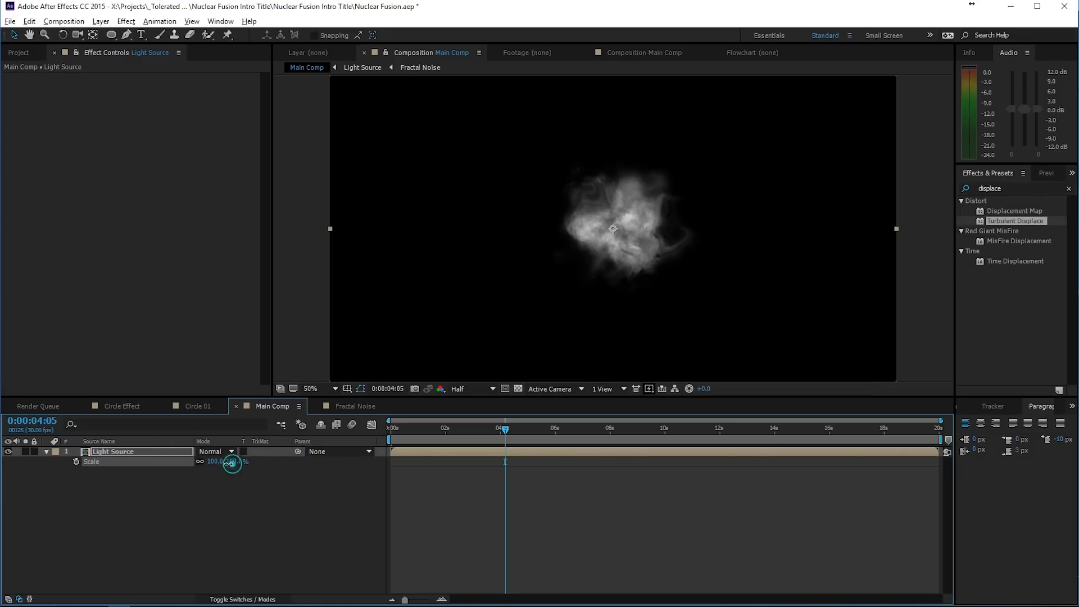
drag(229, 461, 243, 551)
click(239, 599)
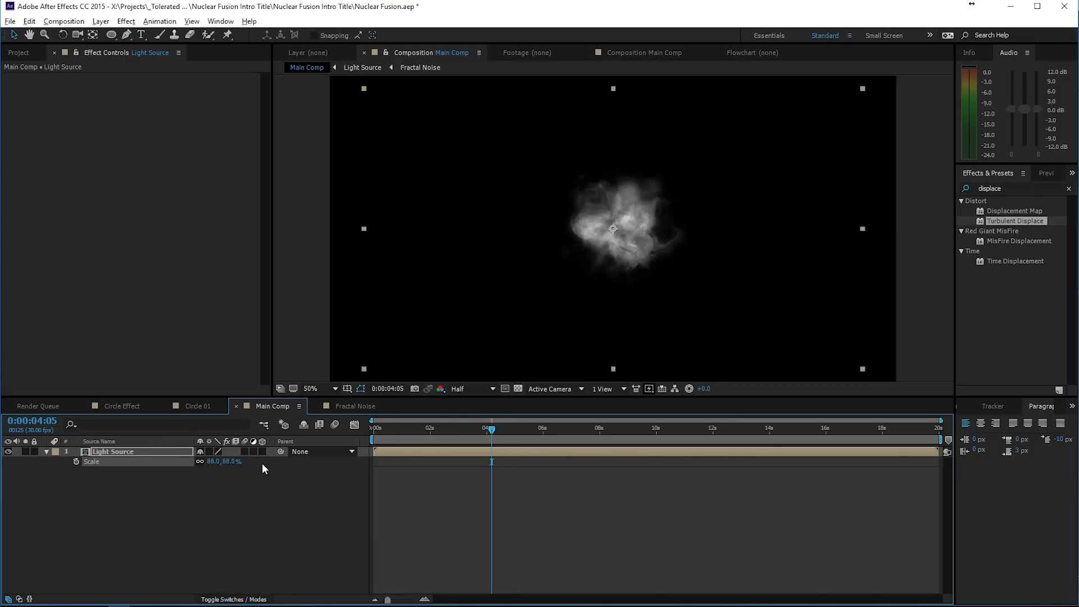
click(262, 452)
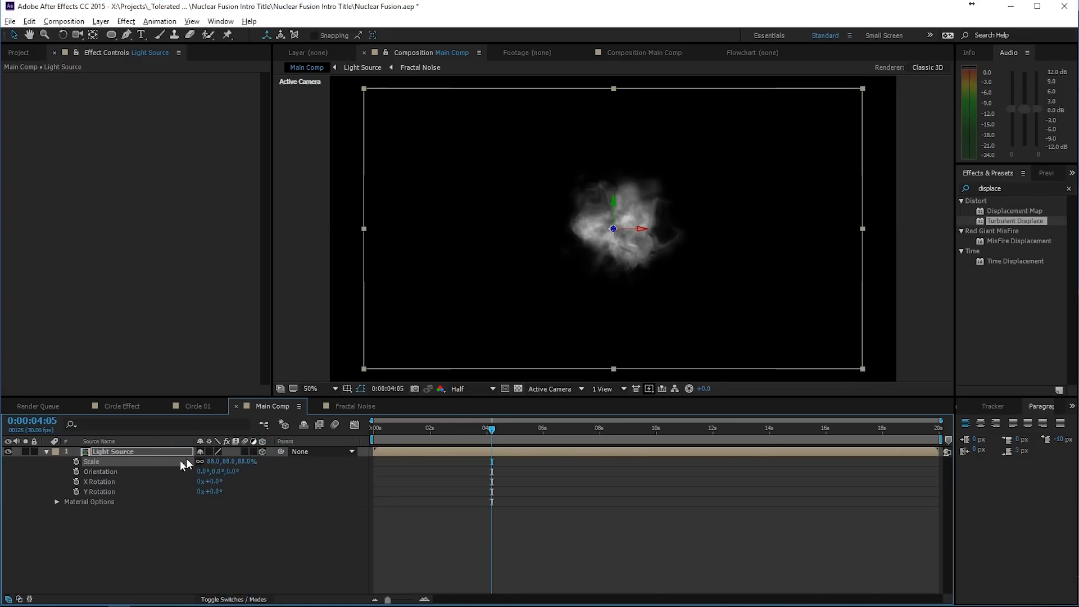
drag(213, 463, 205, 466)
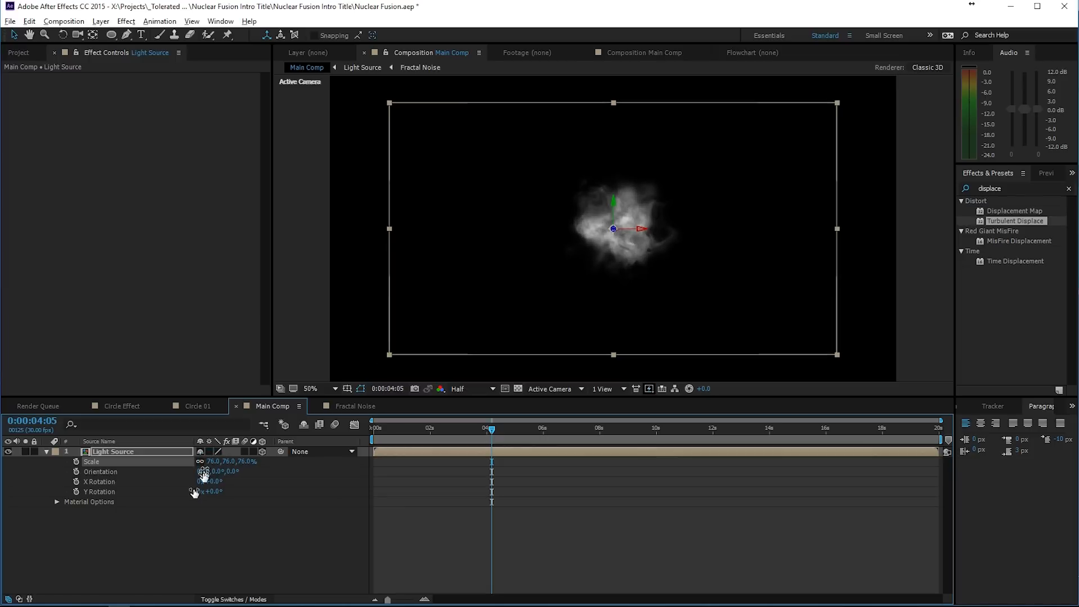
- Create a two-node camera named Camera 1 with the 35mm preset, then deselect the layers
right_click(150, 541)
mouse_move(194, 430)
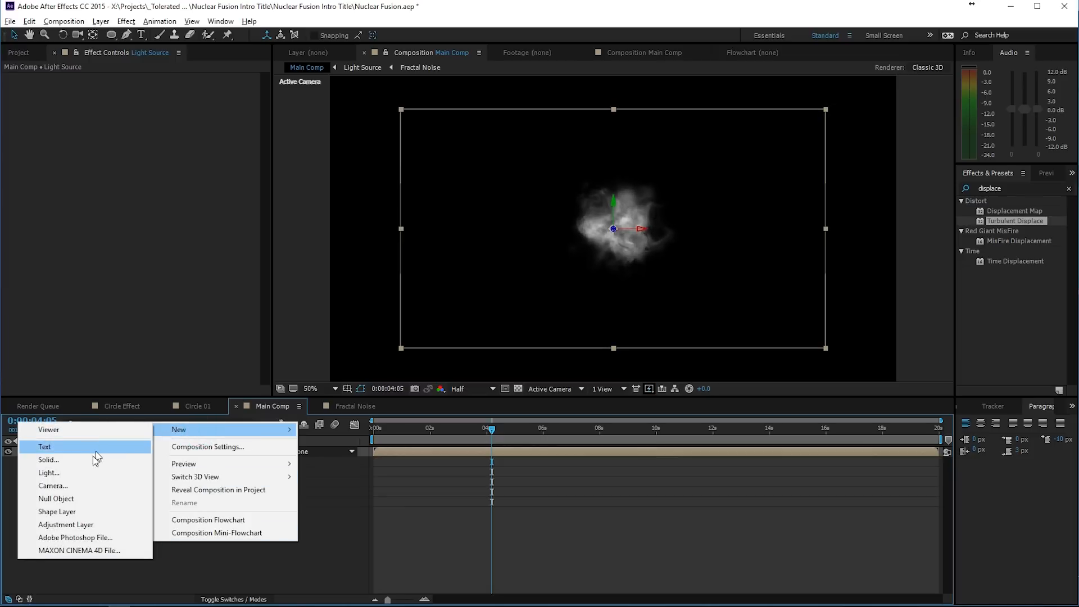
click(64, 487)
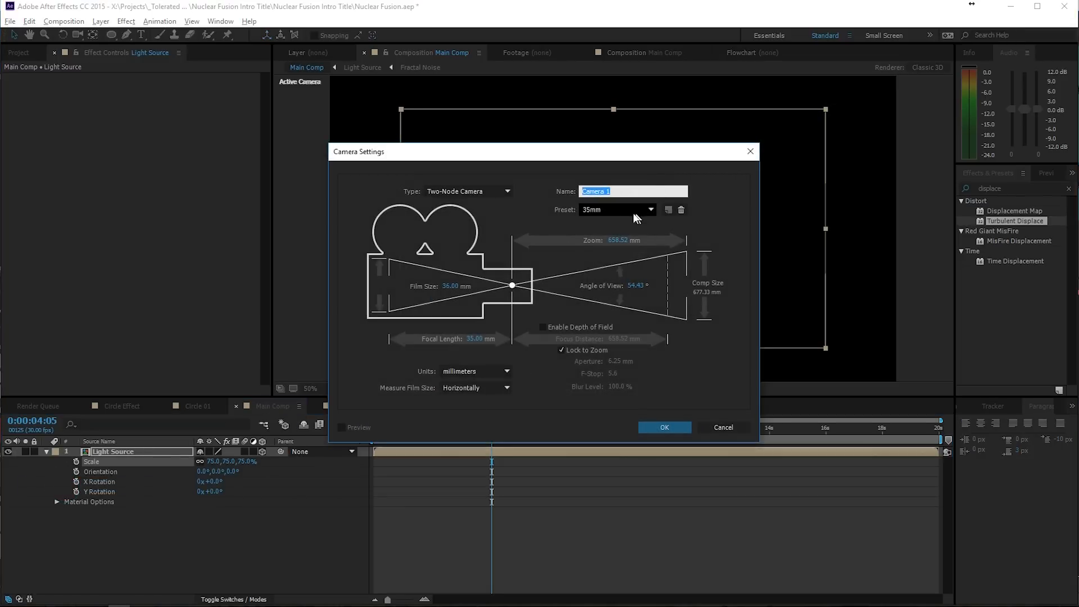
click(663, 428)
click(569, 544)
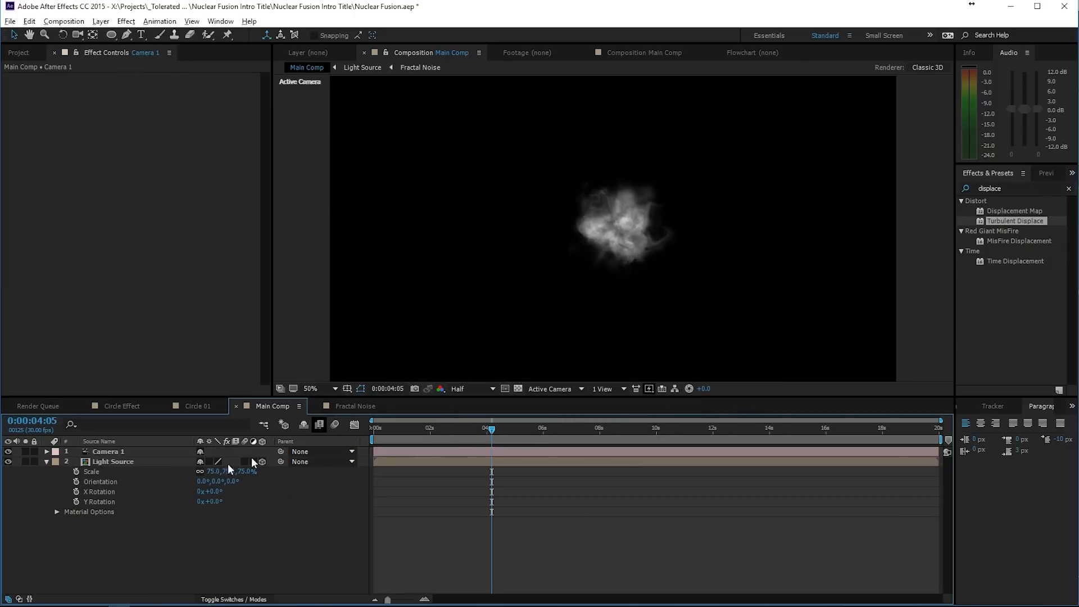
- Add the Circle Effect composition to Main Comp, directly above the Light Source layer and beneath Camera 1
click(143, 461)
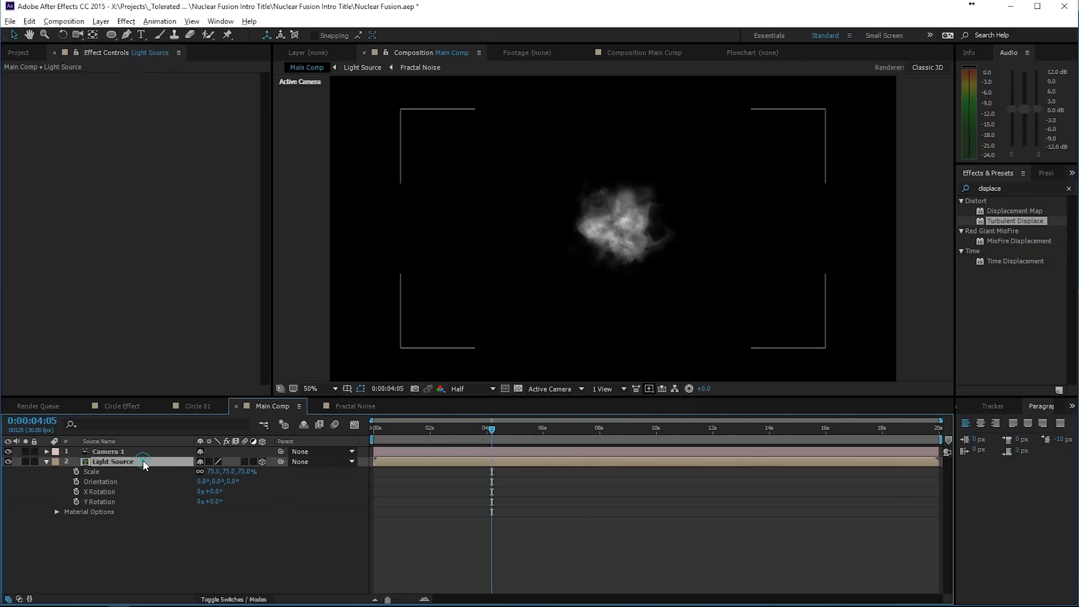
click(22, 52)
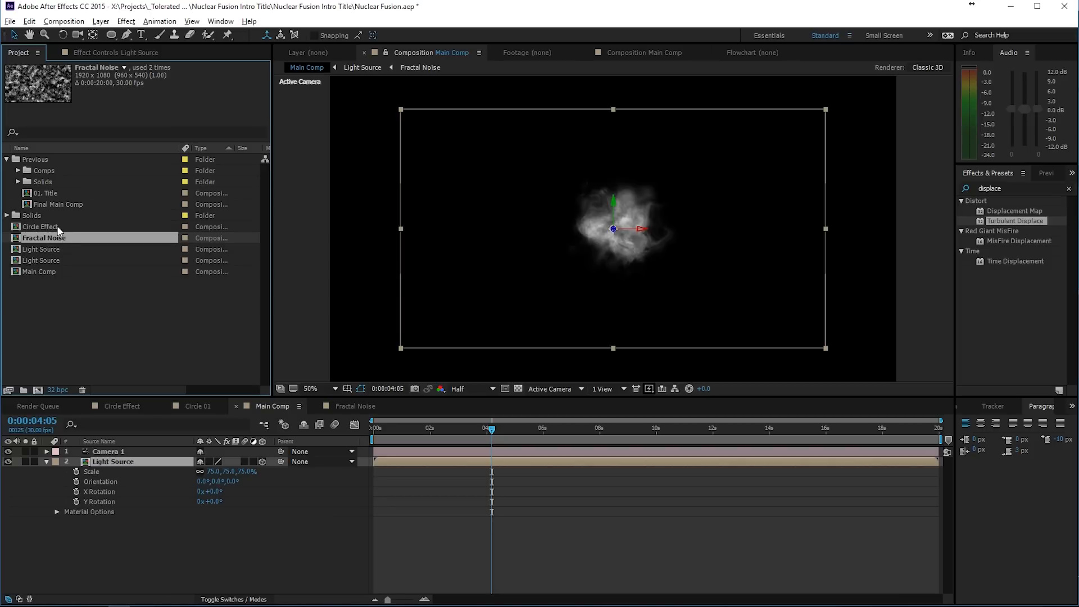
drag(58, 228, 139, 462)
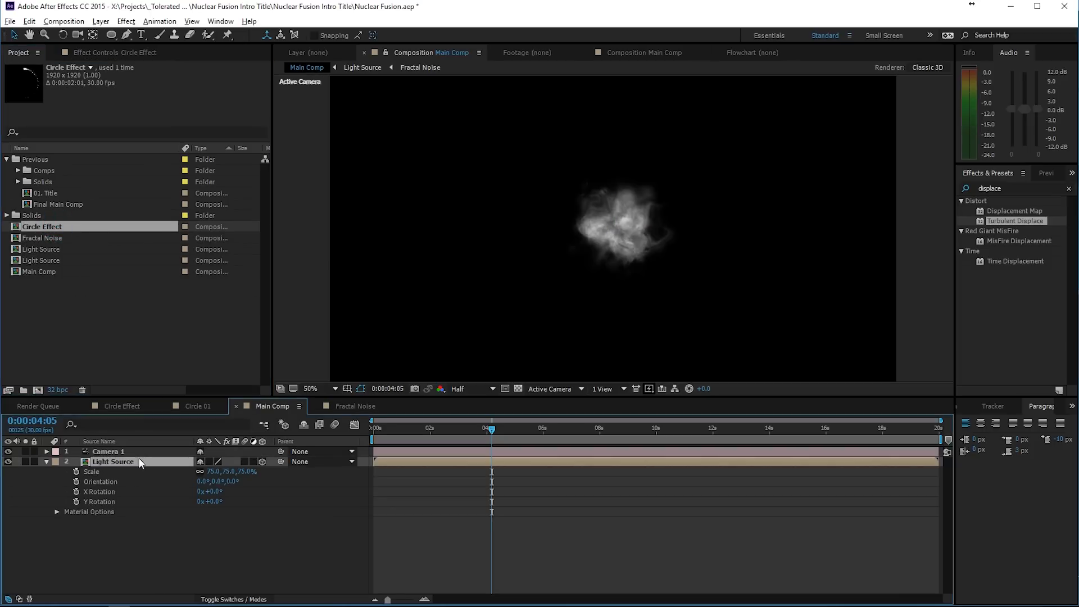
- Enable time remapping on the Circle Effect layer in Main Comp
right_click(414, 462)
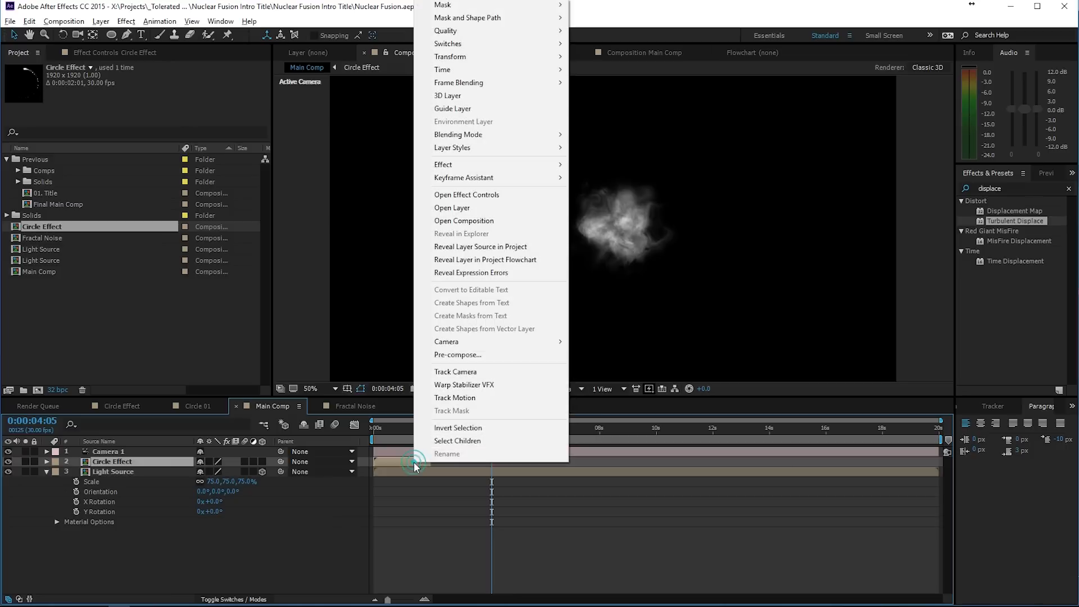
mouse_move(445, 71)
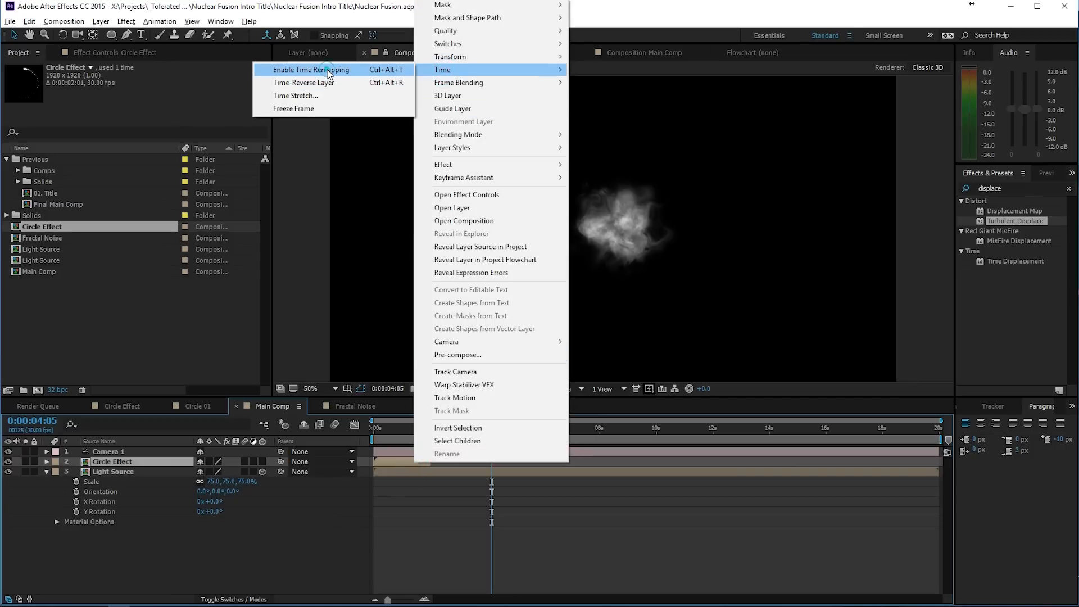
click(325, 69)
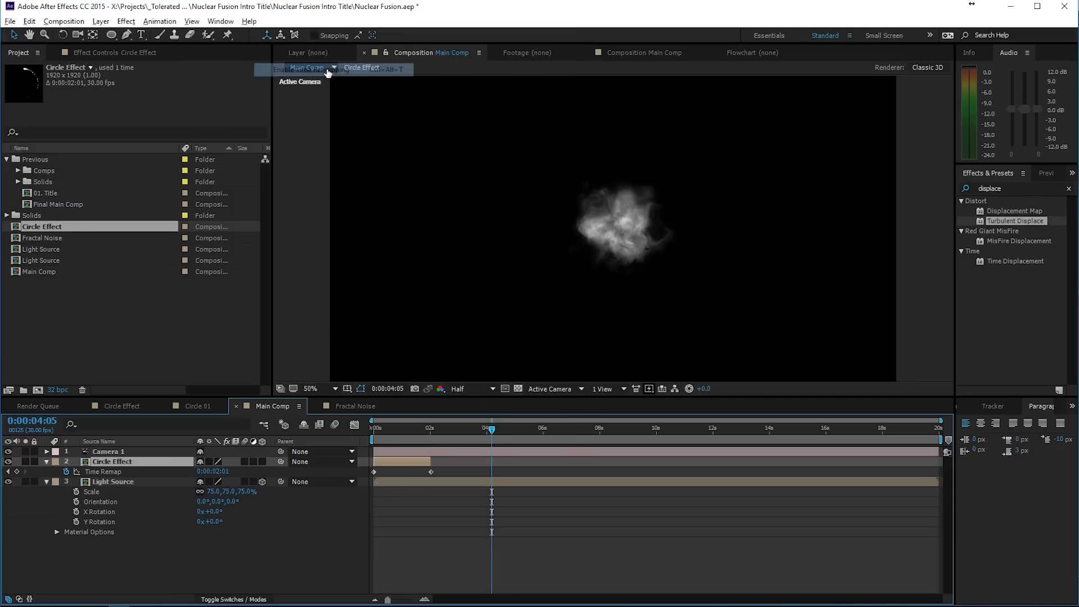
- Add the expression loopOut(type = "cycle", numKeyframes = 0) to Circle Effect's Time Remap and extend the layer to the composition's end
alt+click(67, 472)
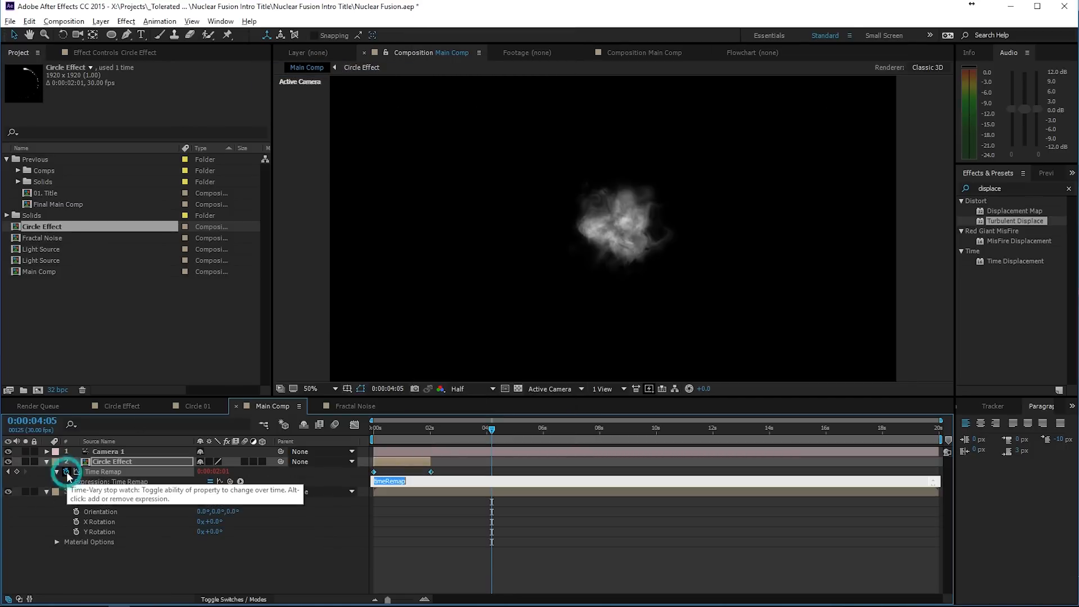
click(241, 482)
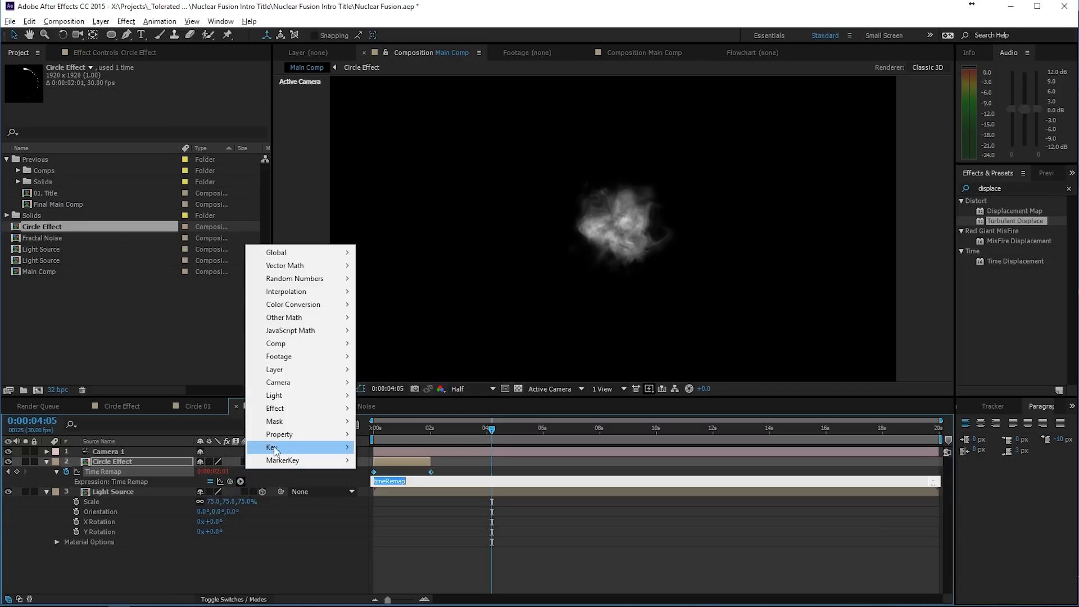
mouse_move(280, 434)
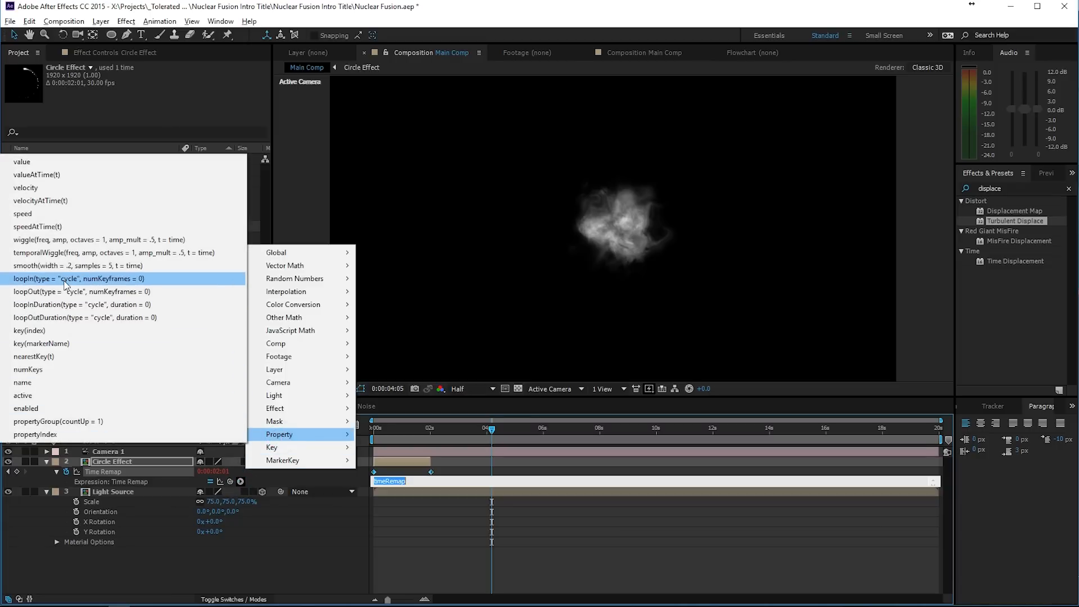
click(89, 292)
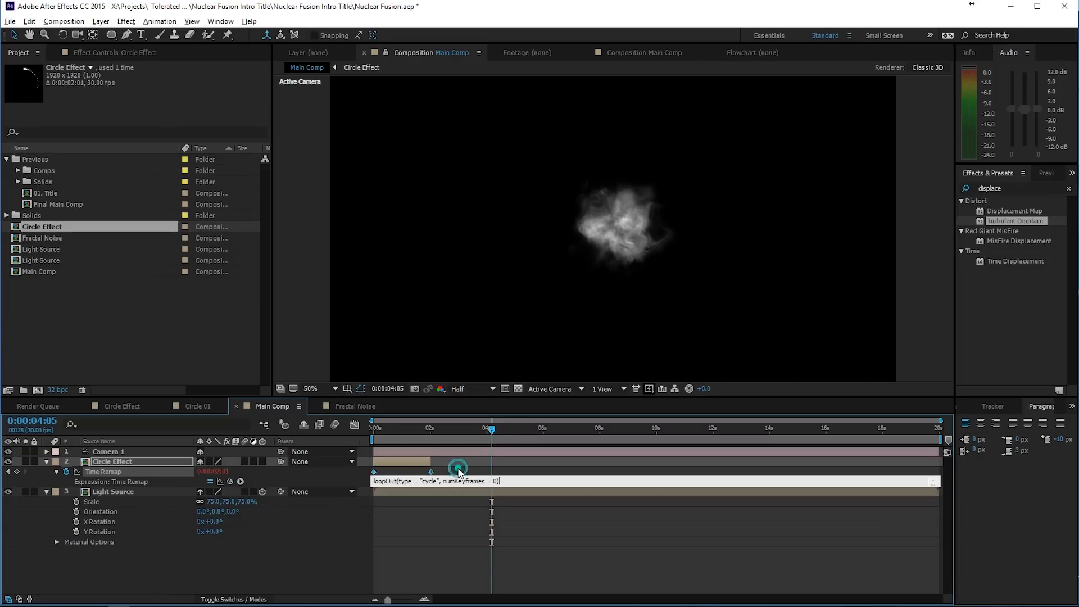
click(458, 471)
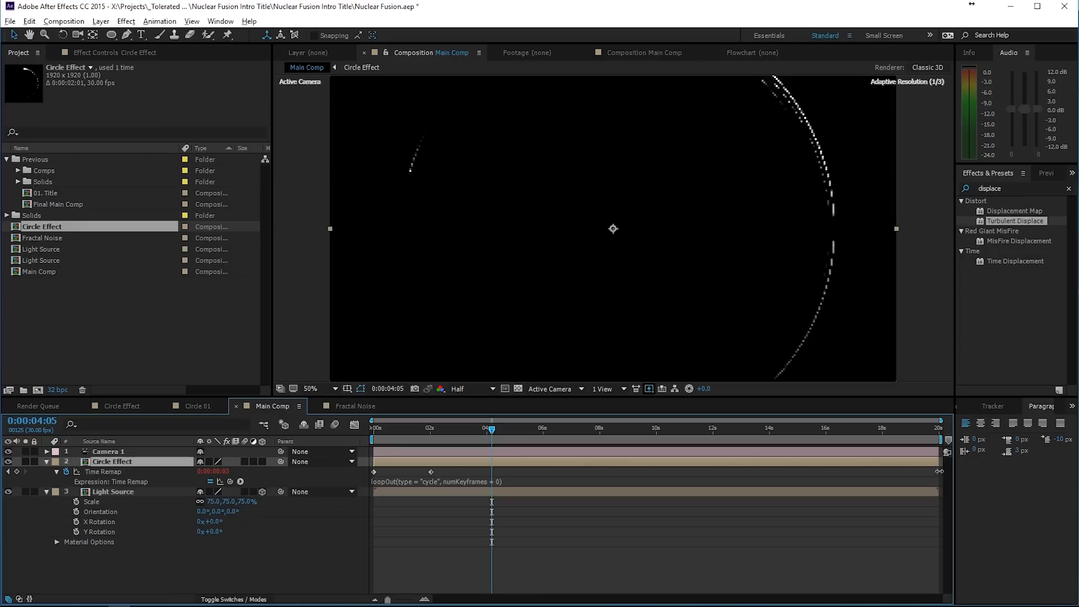
- Preview the looped Circle Effect in Main Comp and examine the frames just after its second time-remap keyframe
mouse_move(433, 429)
mouse_down()
mouse_move(401, 431)
mouse_move(455, 443)
mouse_move(367, 426)
mouse_move(443, 441)
mouse_up()
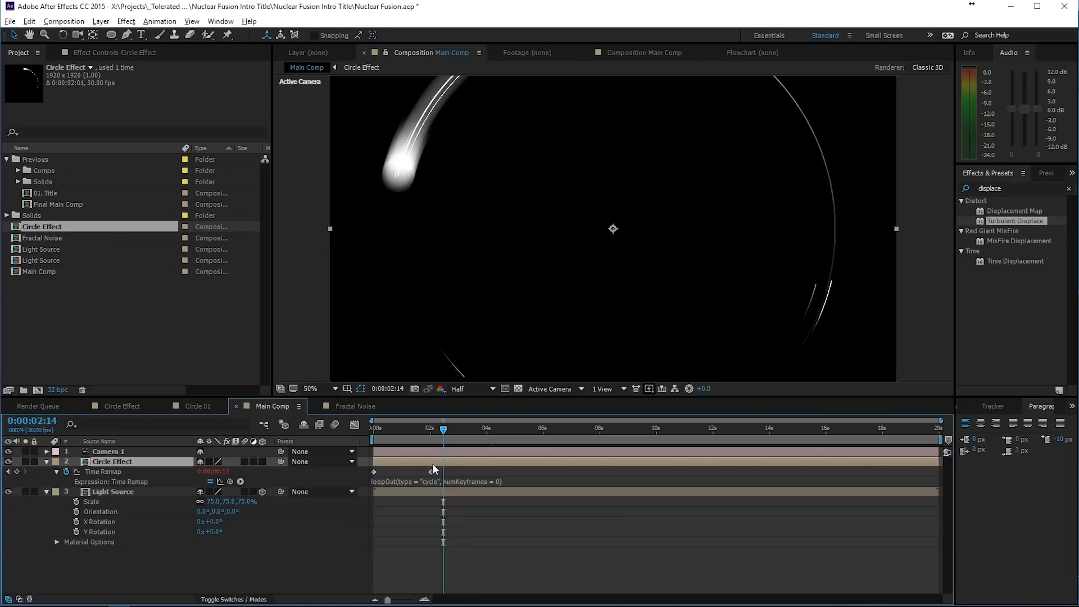
key(space)
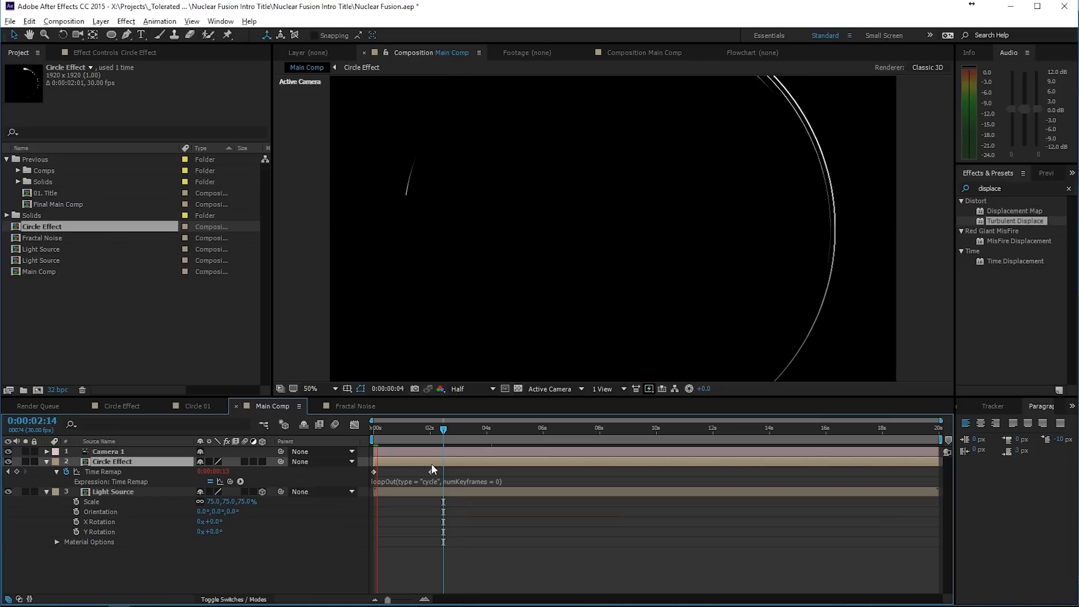
click(433, 430)
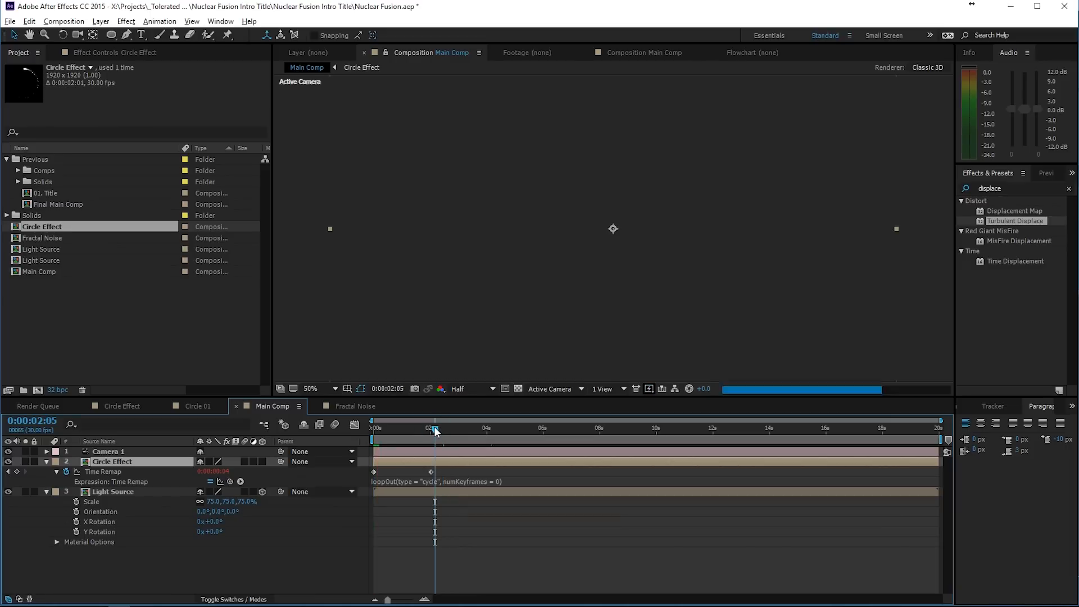
- Open the Circle Effect composition and compare its Vegas rotation at 0:00:02:00 and 0:00:00:00
double_click(440, 461)
drag(911, 456, 955, 570)
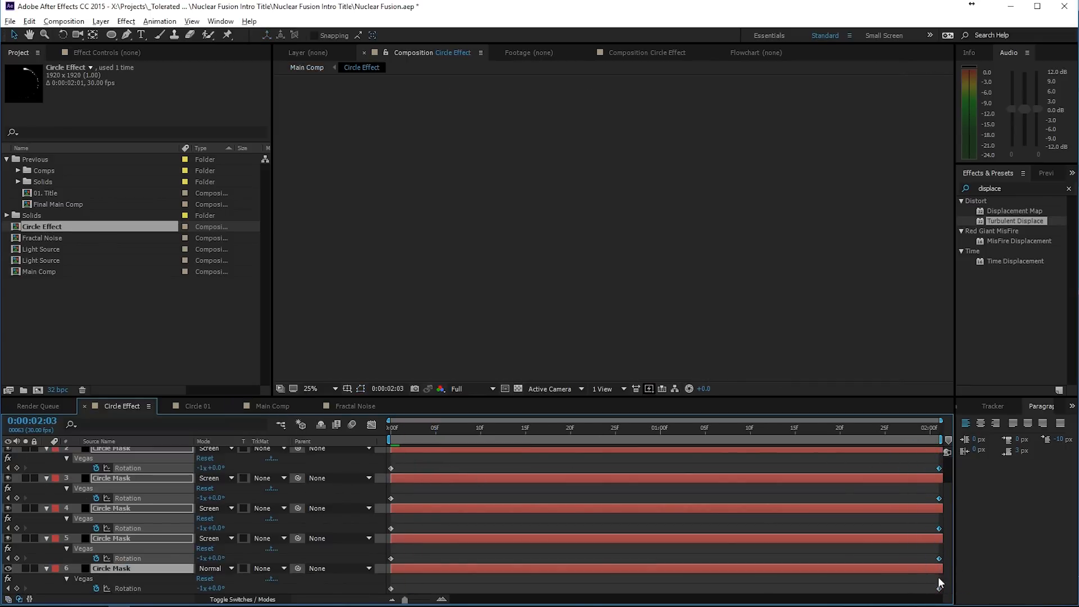
drag(940, 431, 931, 428)
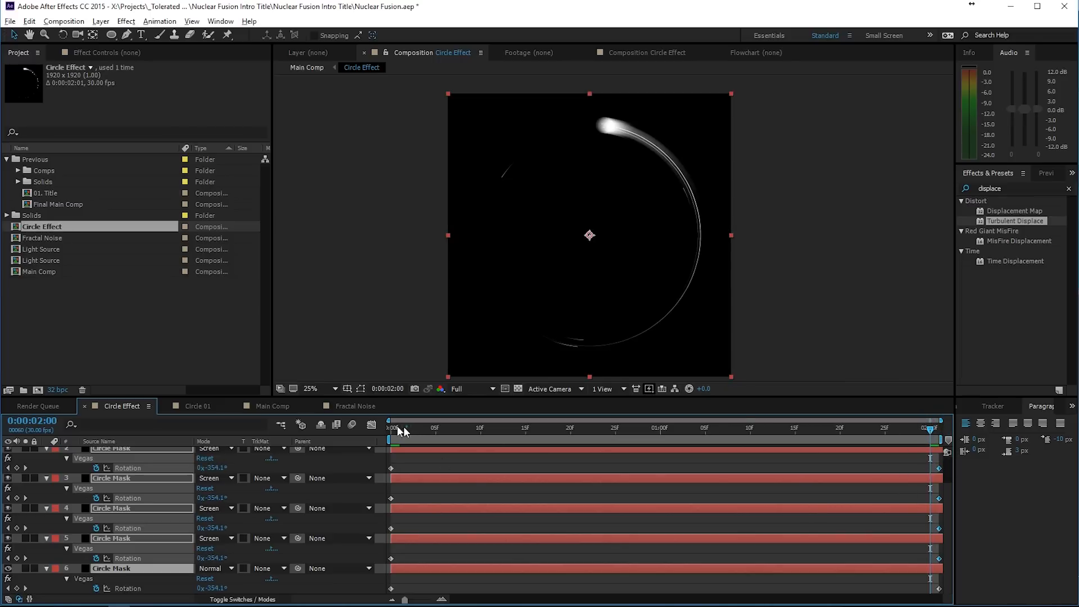
drag(404, 426, 391, 429)
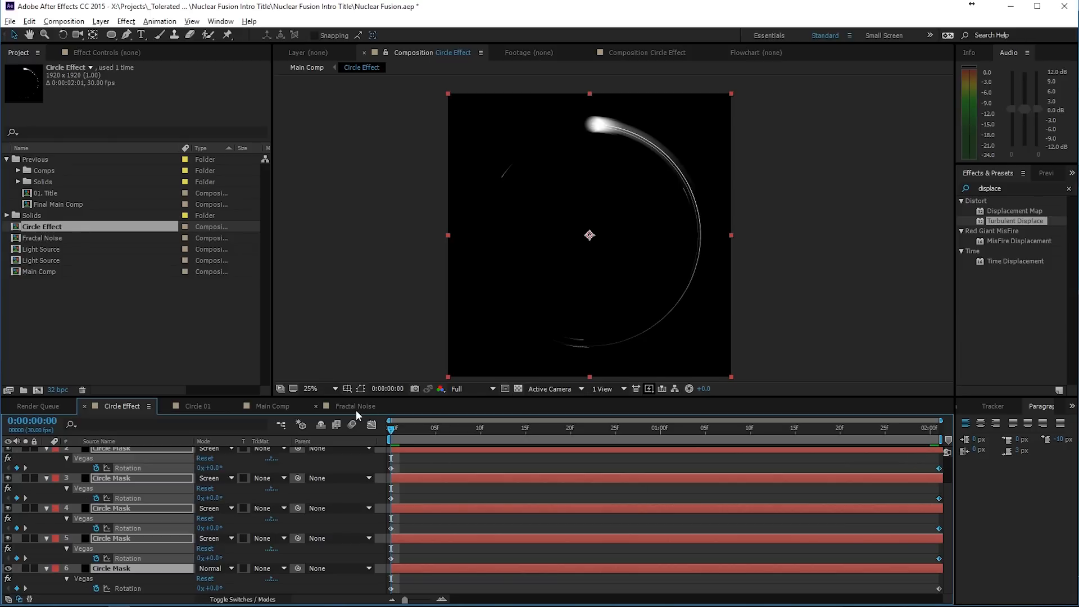
- Return to Main Comp, play the circle animation from the start, and park the playhead at 0:00:00:26
click(275, 410)
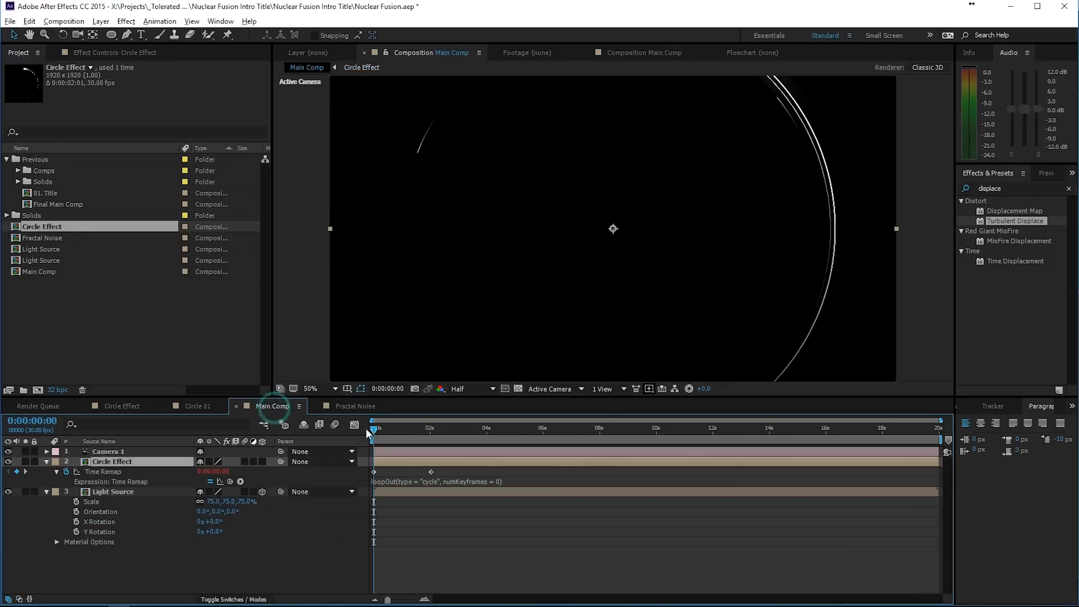
key(space)
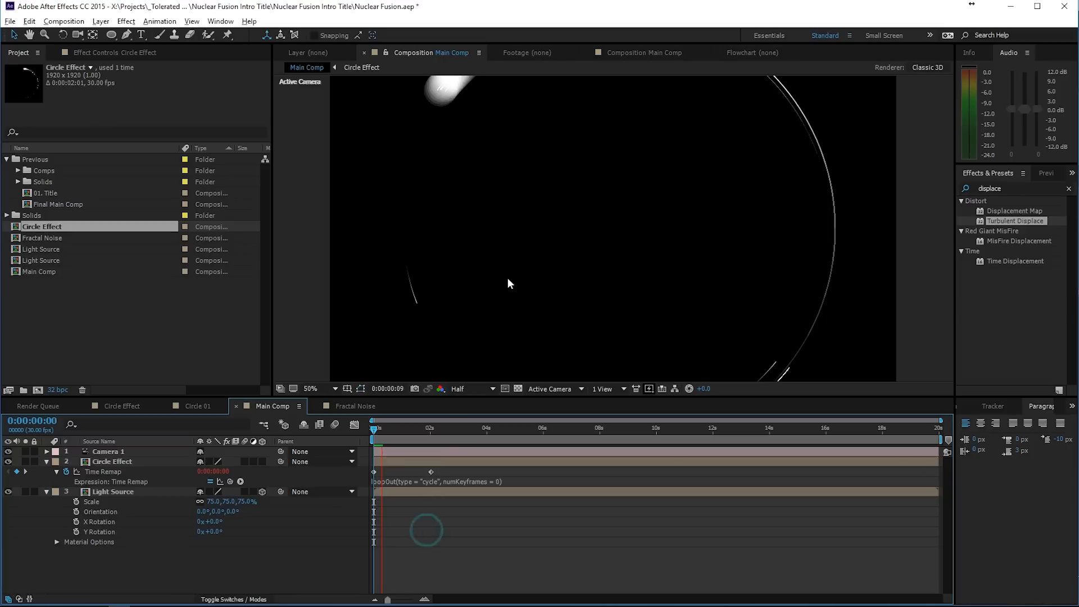
scroll(508, 277, down, 2)
key(space)
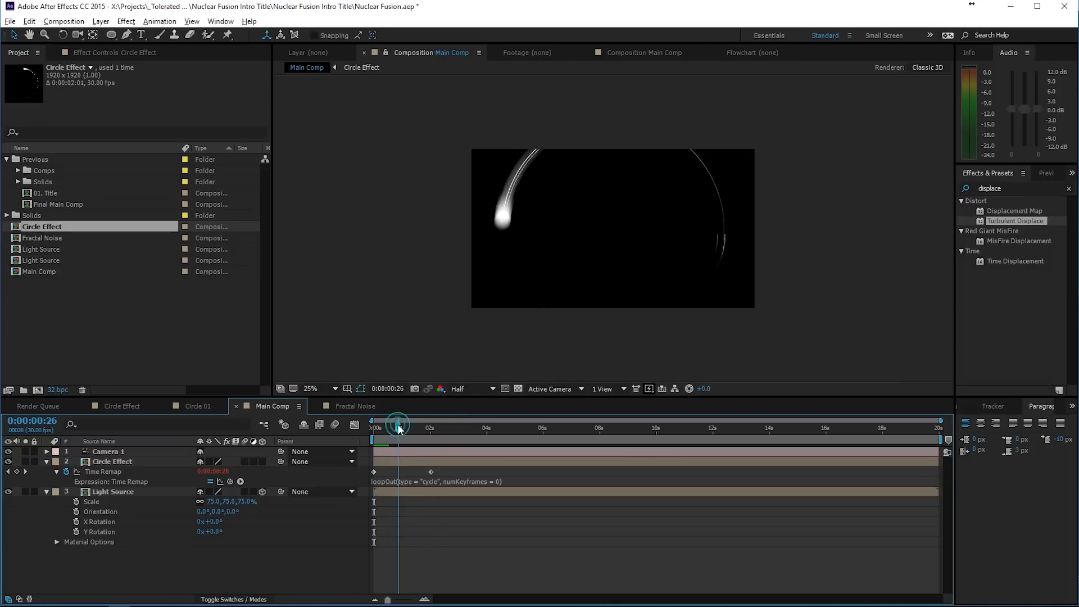
- Turn the Circle Effect layer into a 3D layer and scale it down to 65%
click(262, 462)
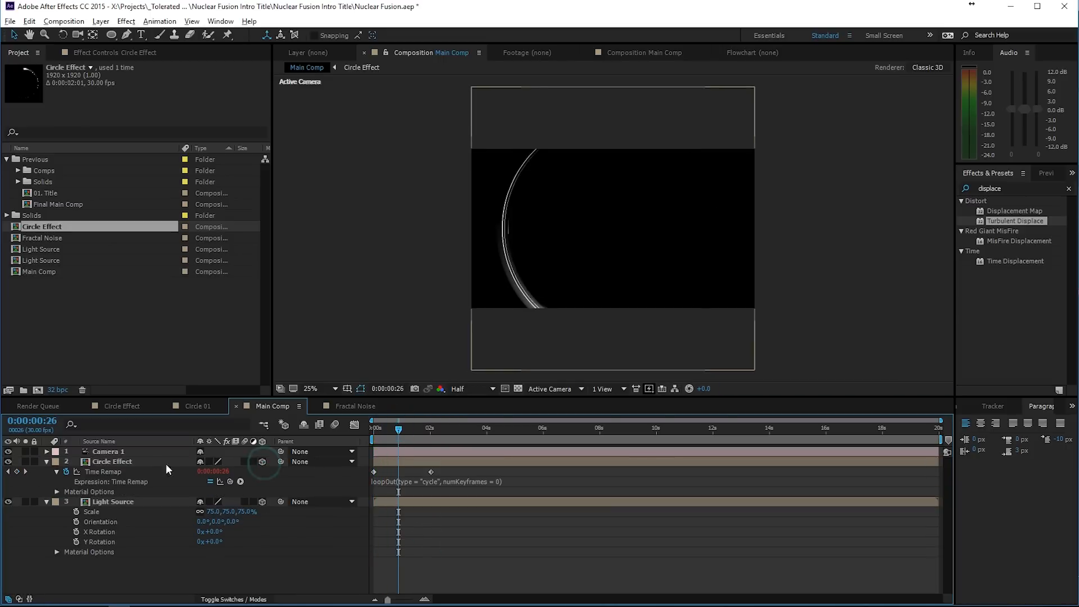
click(143, 461)
key(s)
drag(216, 471, 216, 478)
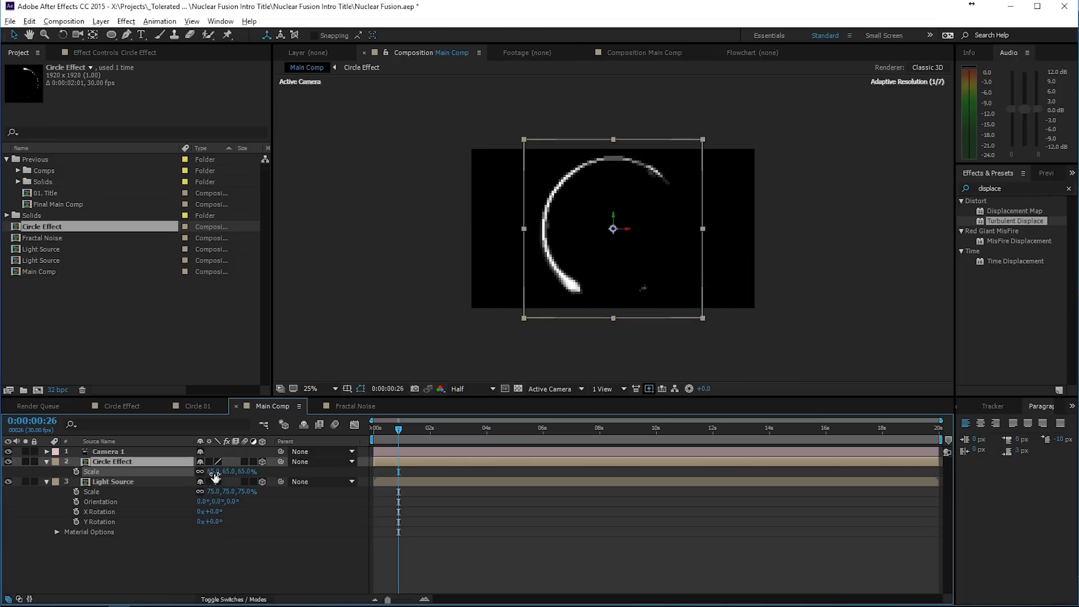
- Set the Circle Effect layer's blending mode to Screen and reduce its scale to 51%
click(234, 599)
click(221, 462)
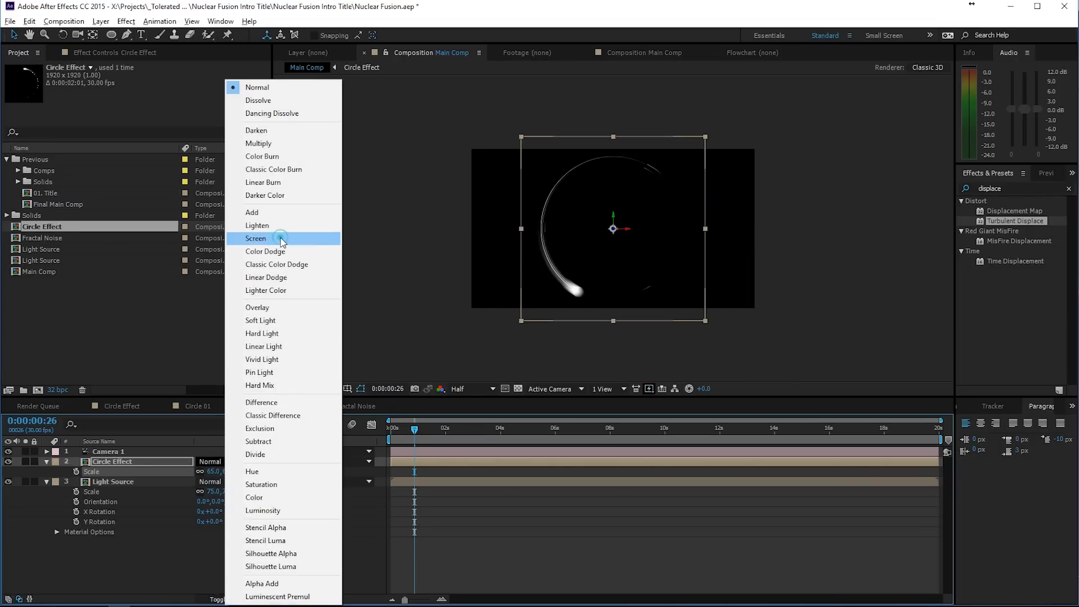
click(279, 237)
key(period)
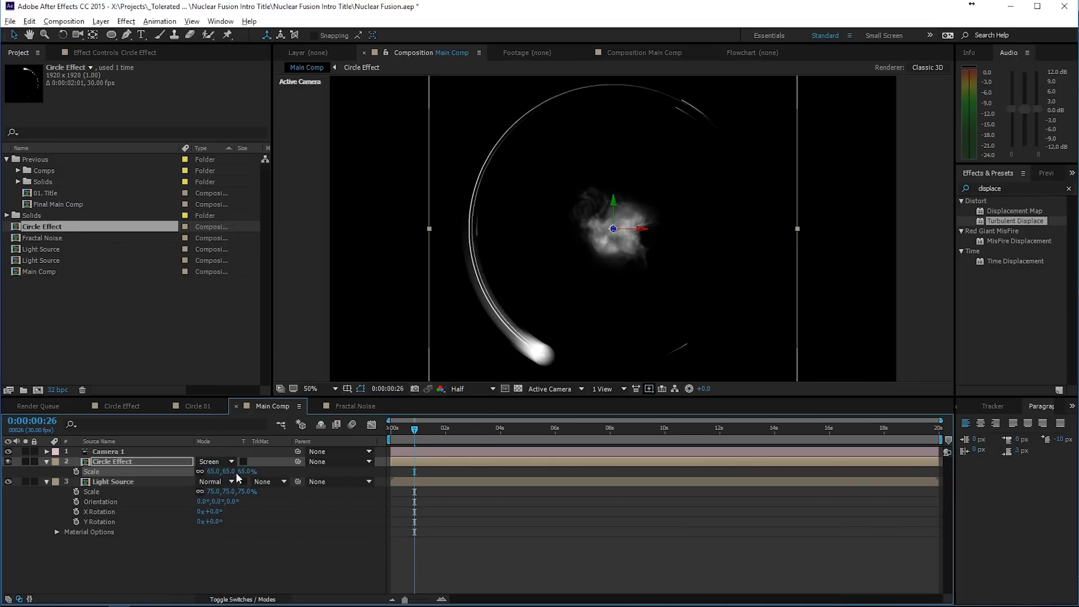
drag(230, 471, 214, 471)
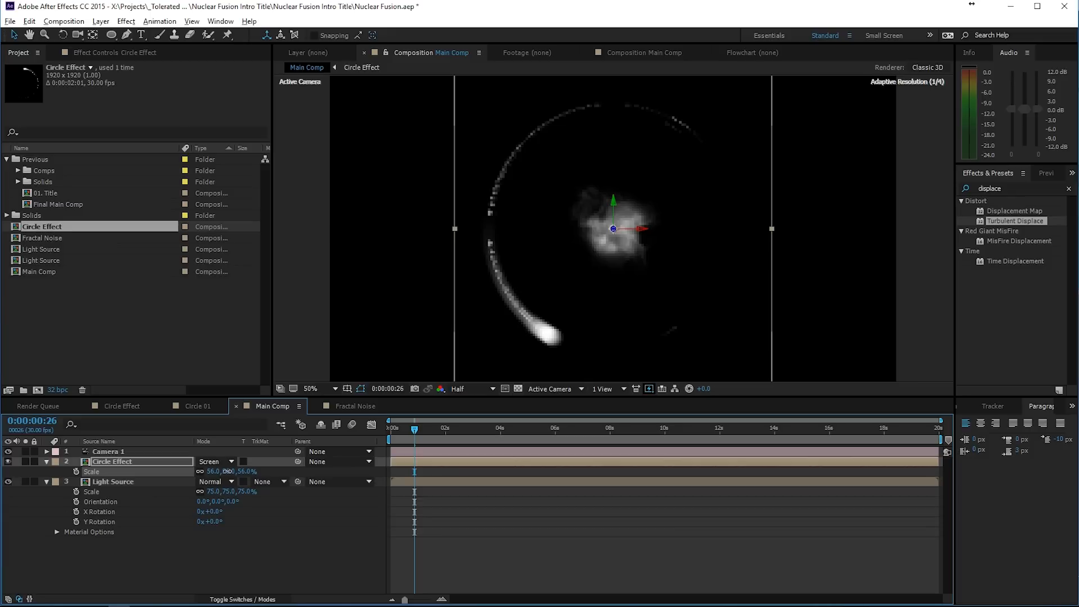
- Duplicate the Circle Effect layer and rotate the copy in 3D into a narrow, nearly upright ring around the light source
click(123, 460)
click(260, 598)
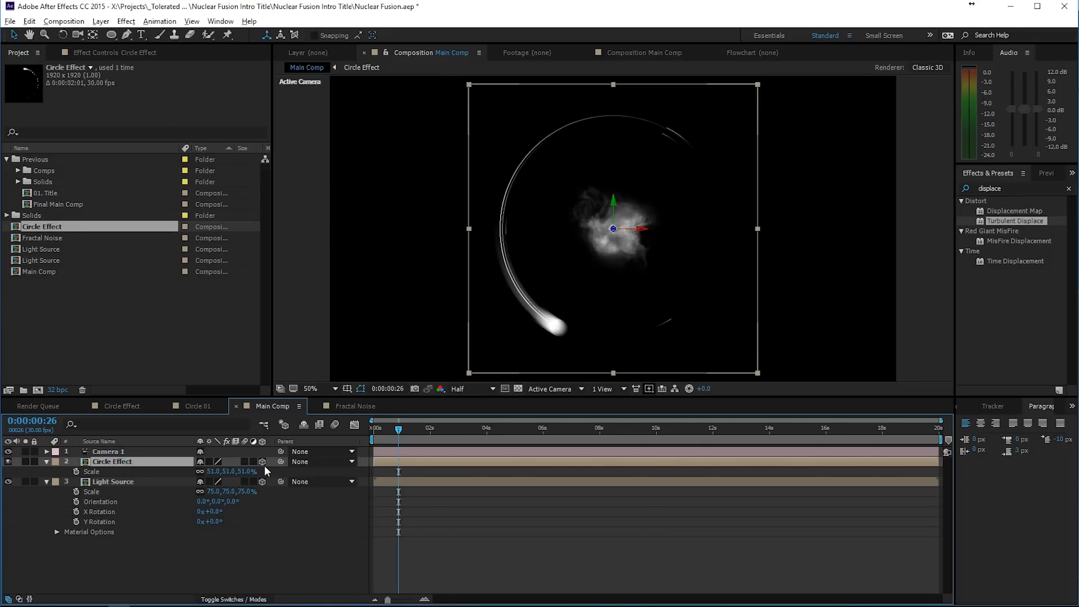
key(ctrl+d)
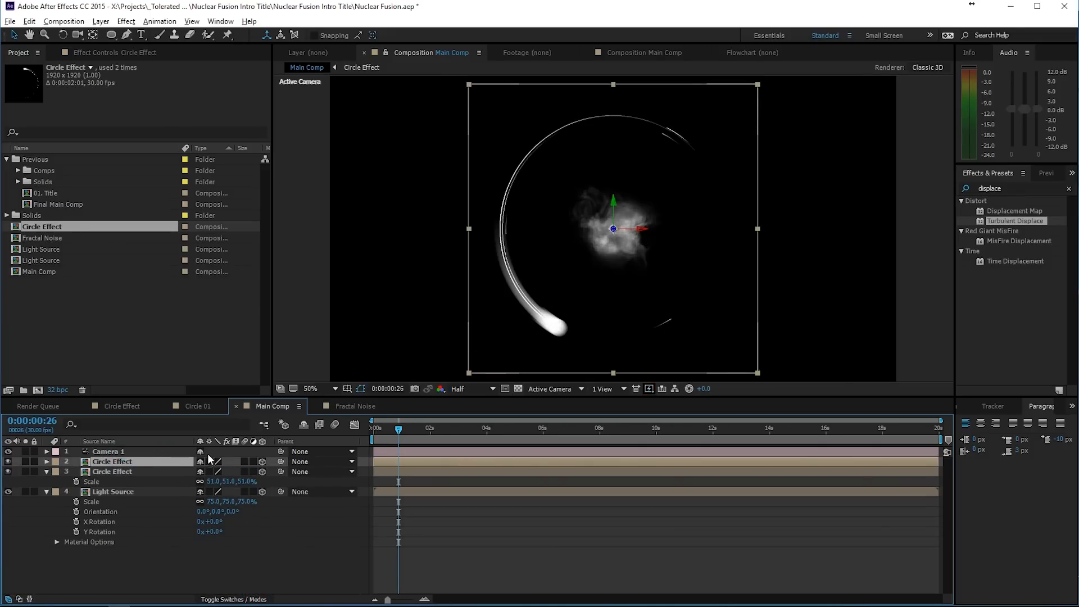
key(w)
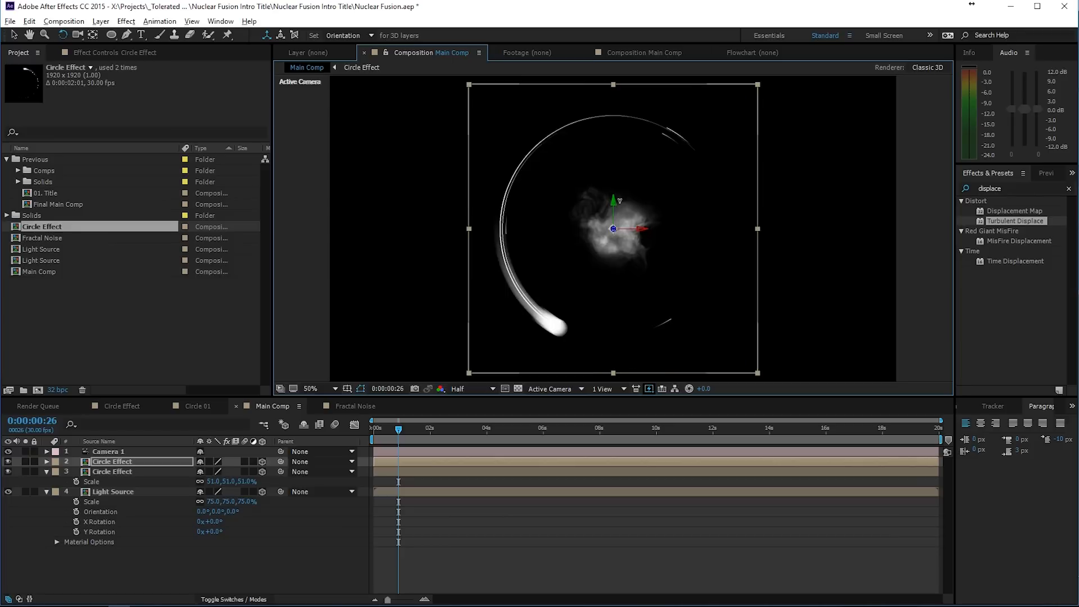
drag(621, 195, 623, 235)
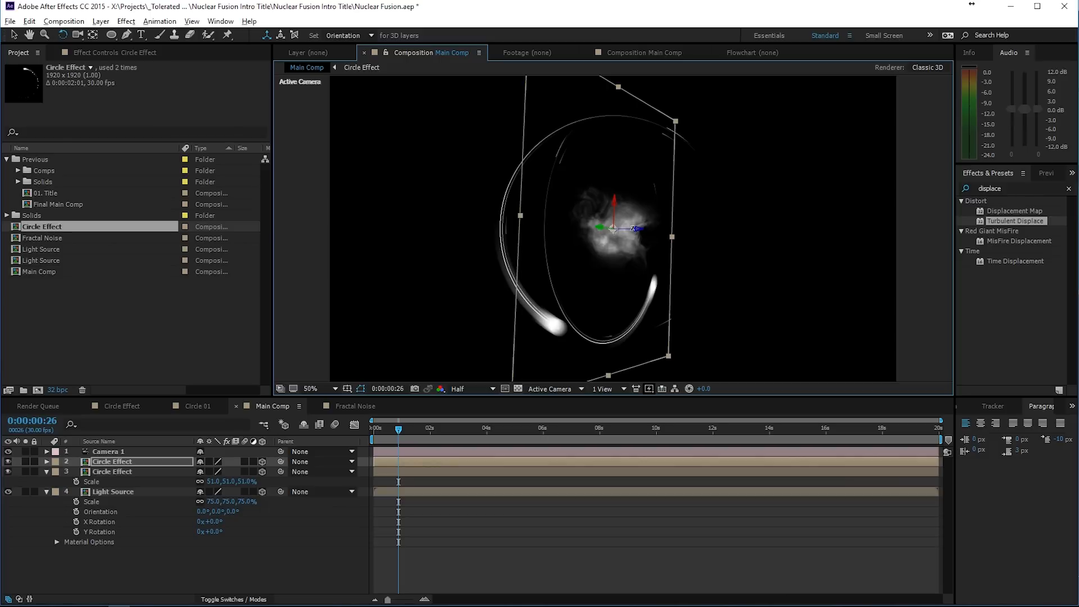
drag(629, 229, 667, 209)
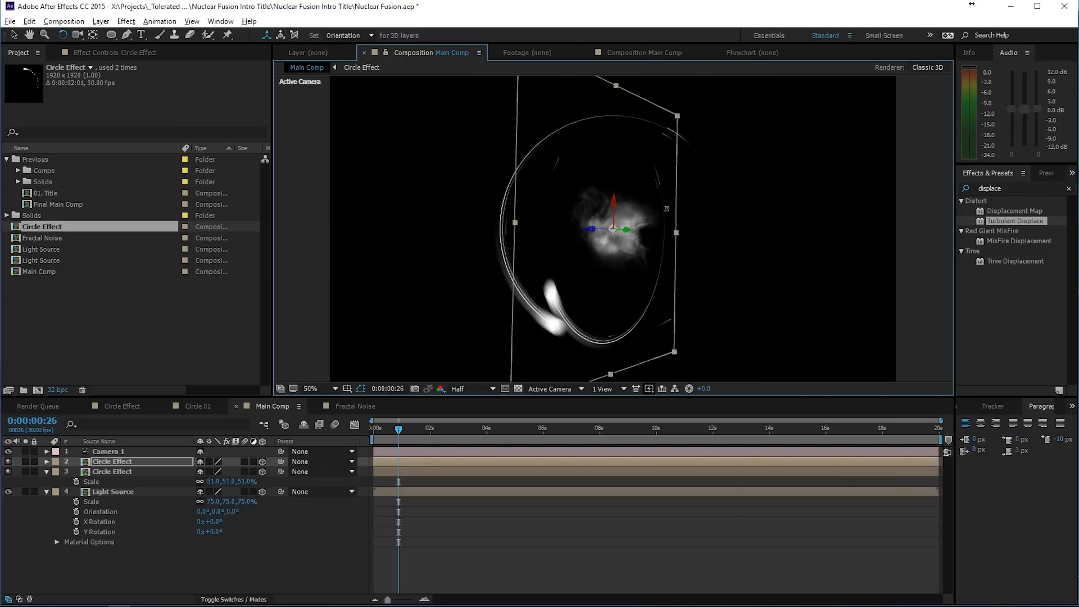
- Duplicate the upright ring layer and rotate the copy in 3D so it leans right with its streak near the top
click(134, 462)
key(ctrl+d)
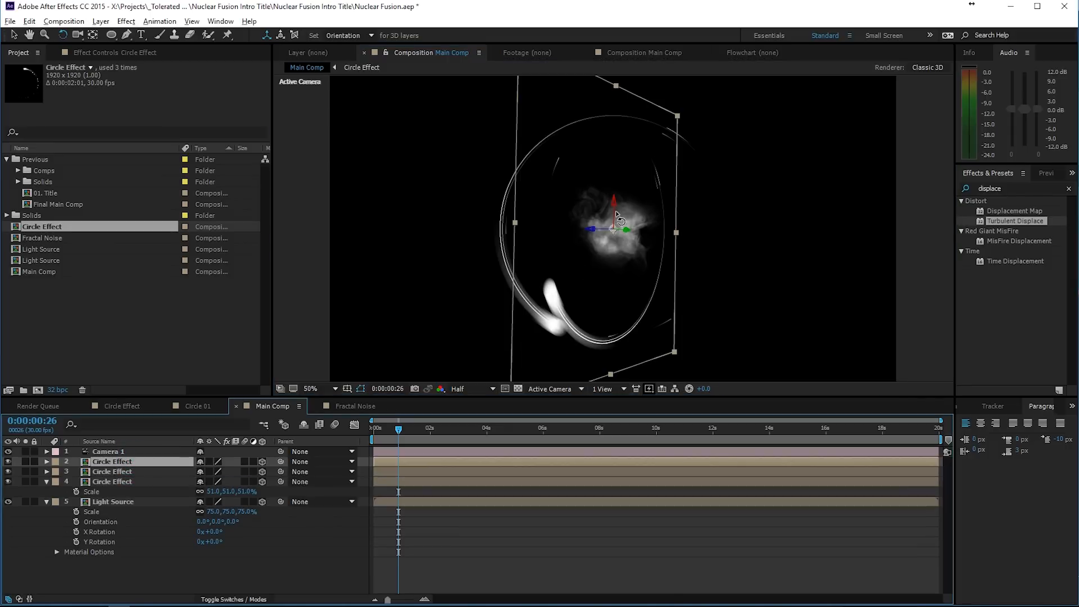
drag(613, 212, 597, 261)
key(v)
key(w)
drag(562, 294, 563, 294)
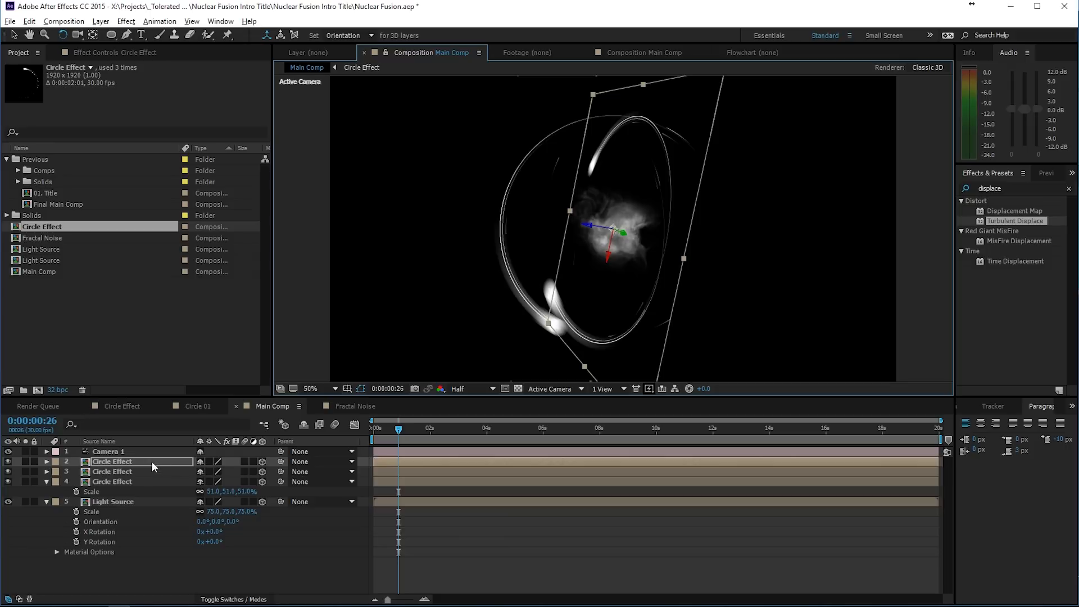
- Duplicate the right-leaning ring and rotate the copy to nearly face the camera, with its streak on the right side
key(ctrl+d)
mouse_move(615, 229)
mouse_down()
mouse_move(605, 233)
mouse_move(618, 218)
mouse_move(627, 224)
mouse_up()
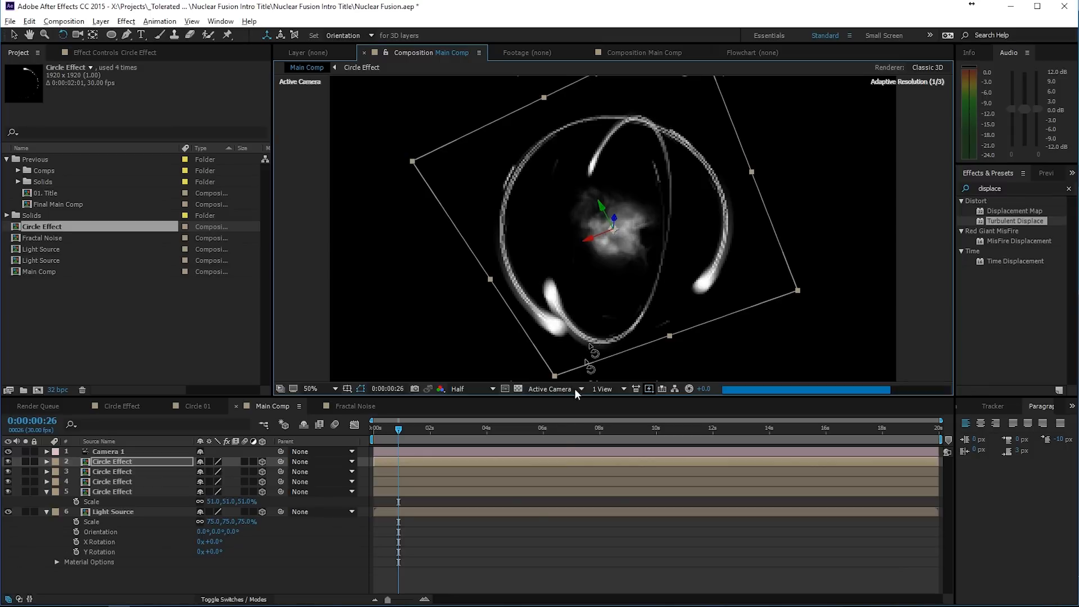
click(521, 542)
- Duplicate the nearly face-on ring, rotate the copy into a thin diagonal running upper left to lower right, and preview the animation
click(113, 462)
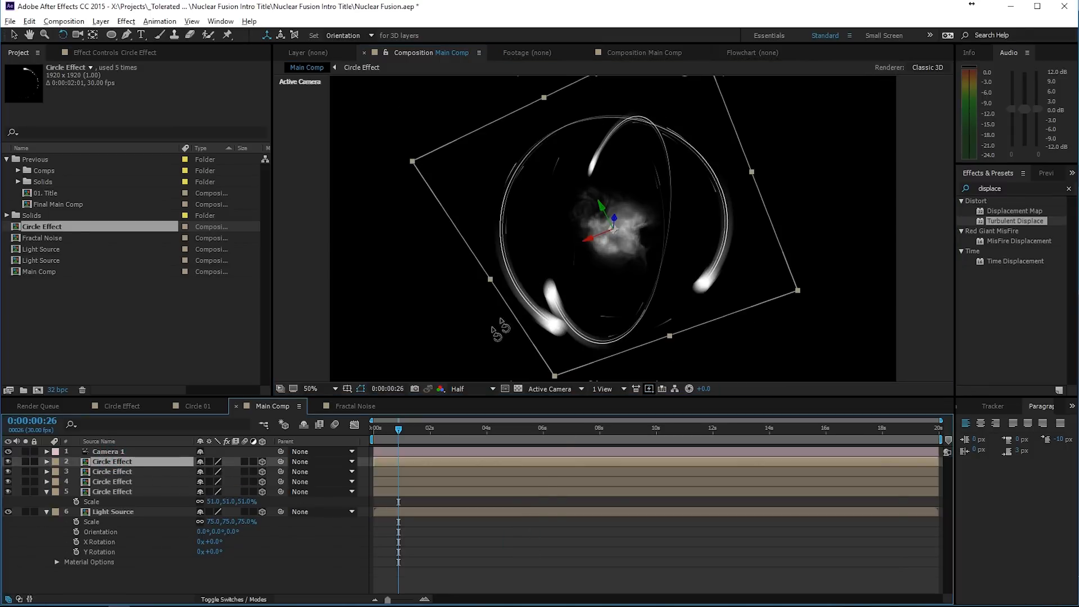
key(ctrl+d)
drag(494, 332, 520, 307)
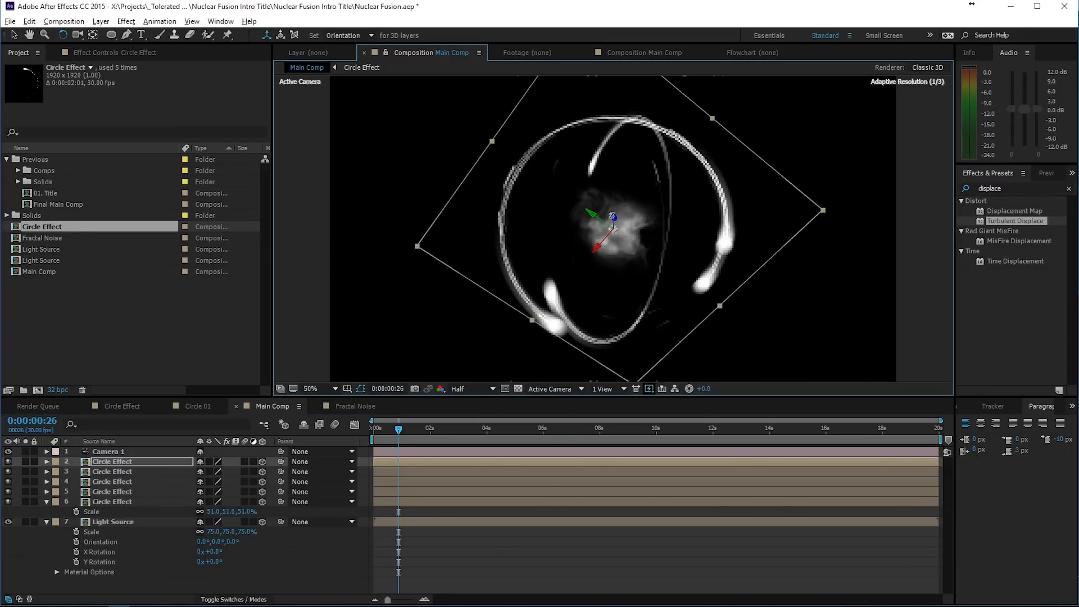
drag(614, 224, 621, 201)
click(630, 546)
key(space)
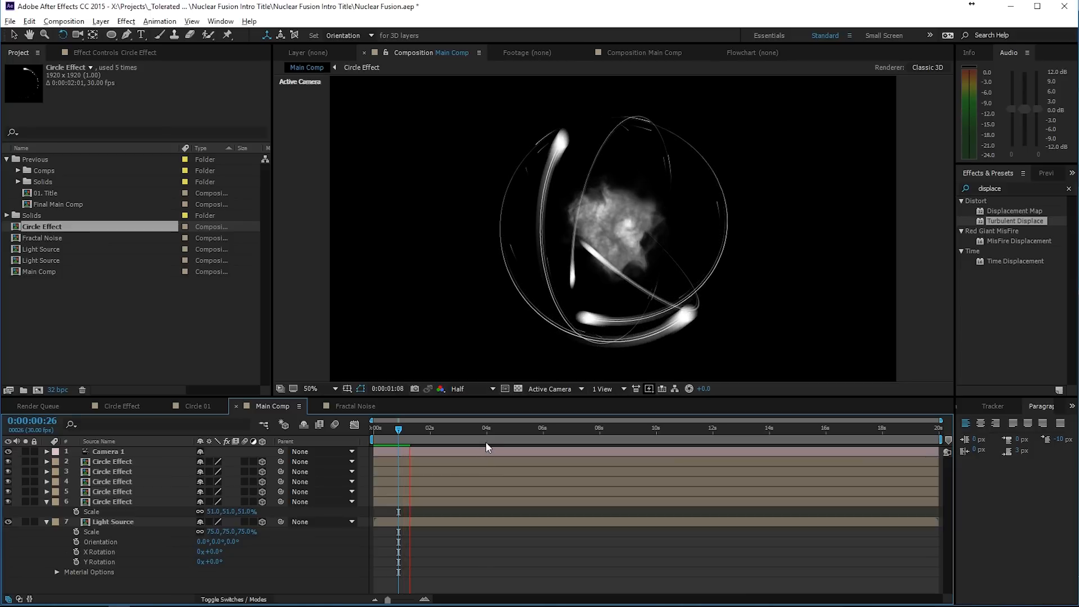
- At 0:00:00:18, duplicate the thin diagonal ring and rotate the copy into a steep, right-leaning ellipse around the light source
click(390, 431)
key(ctrl+d)
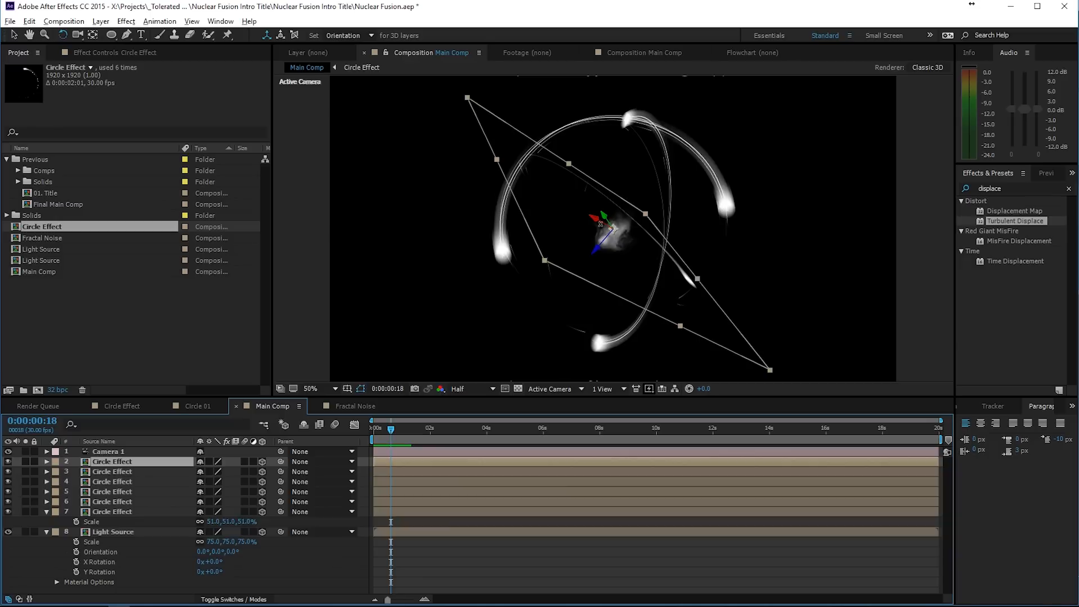
mouse_move(614, 228)
mouse_down()
mouse_move(596, 223)
mouse_move(620, 175)
mouse_move(616, 232)
mouse_up()
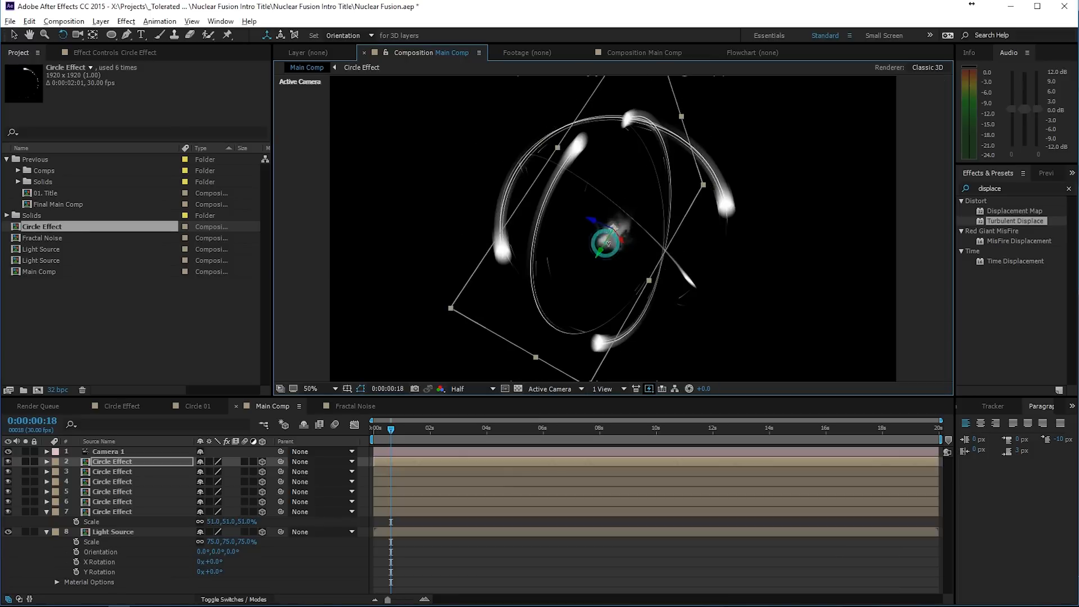
- Preview the animation of all the rings around the light source and move to 0:00:00:29
click(579, 569)
key(space)
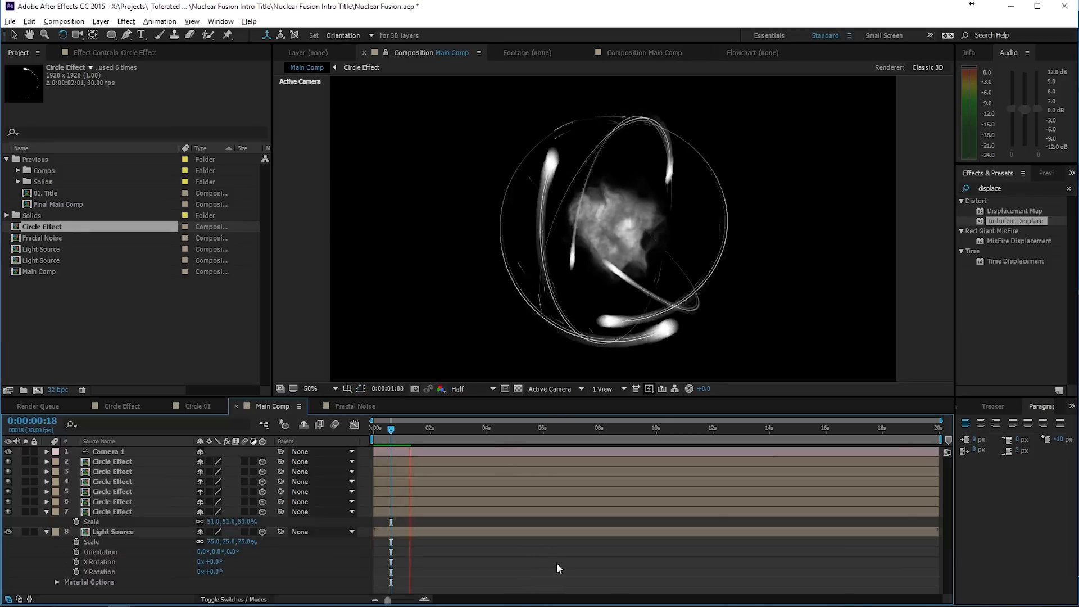
click(400, 431)
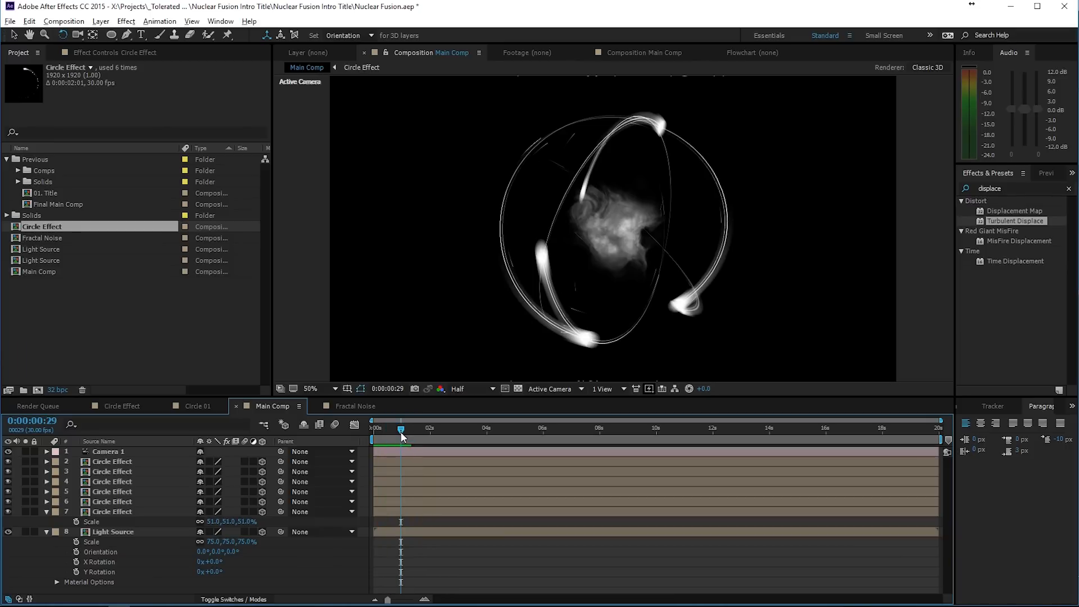
- Pre-compose the camera, all Circle Effect layers and the Light Source into a composition named Source Power, moving all attributes
click(122, 462)
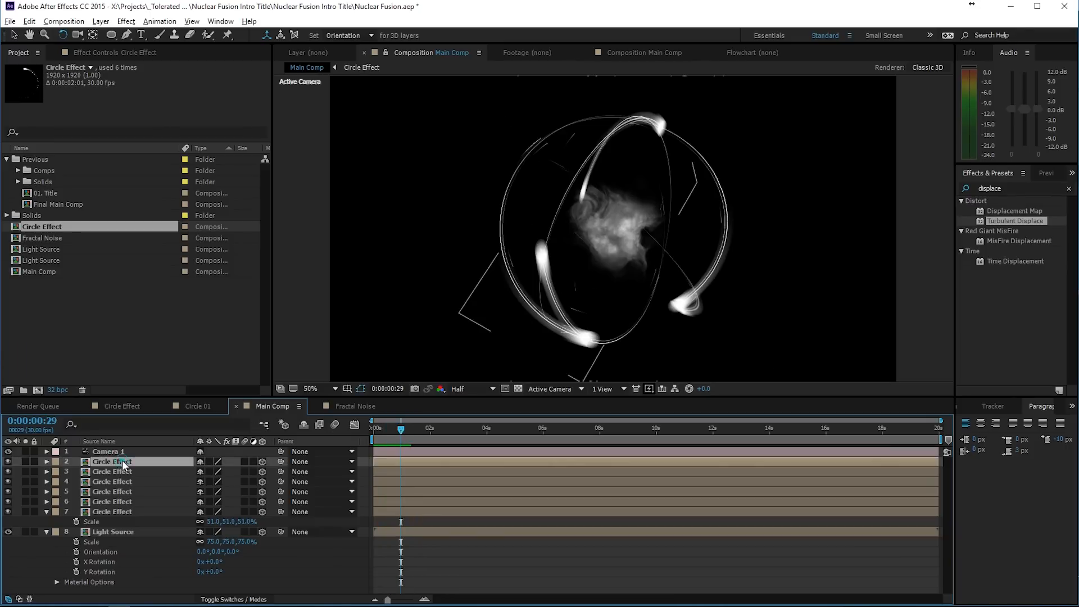
click(123, 452)
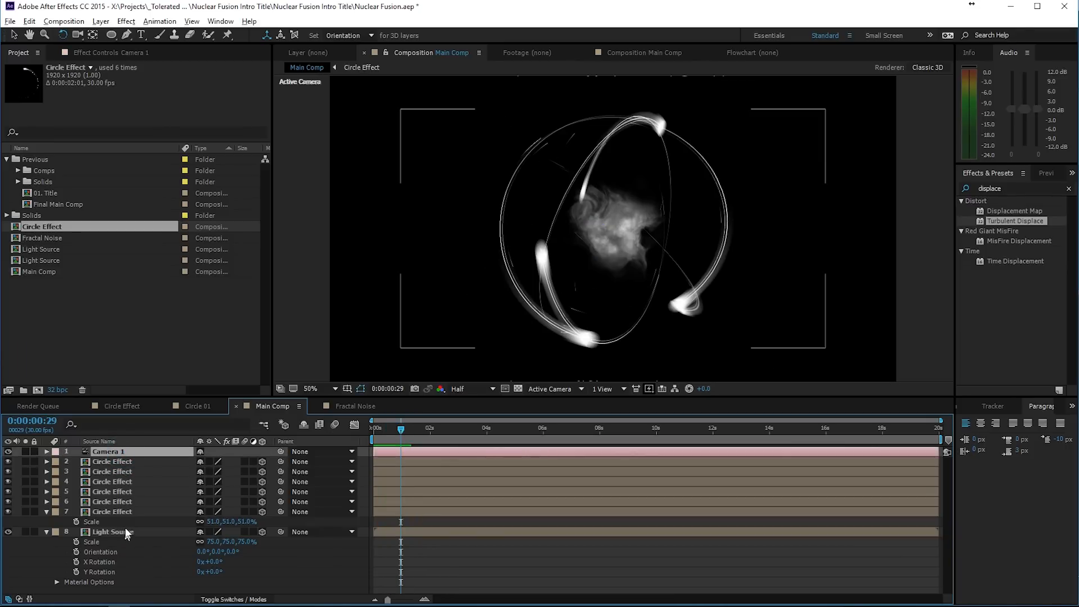
shift+click(124, 532)
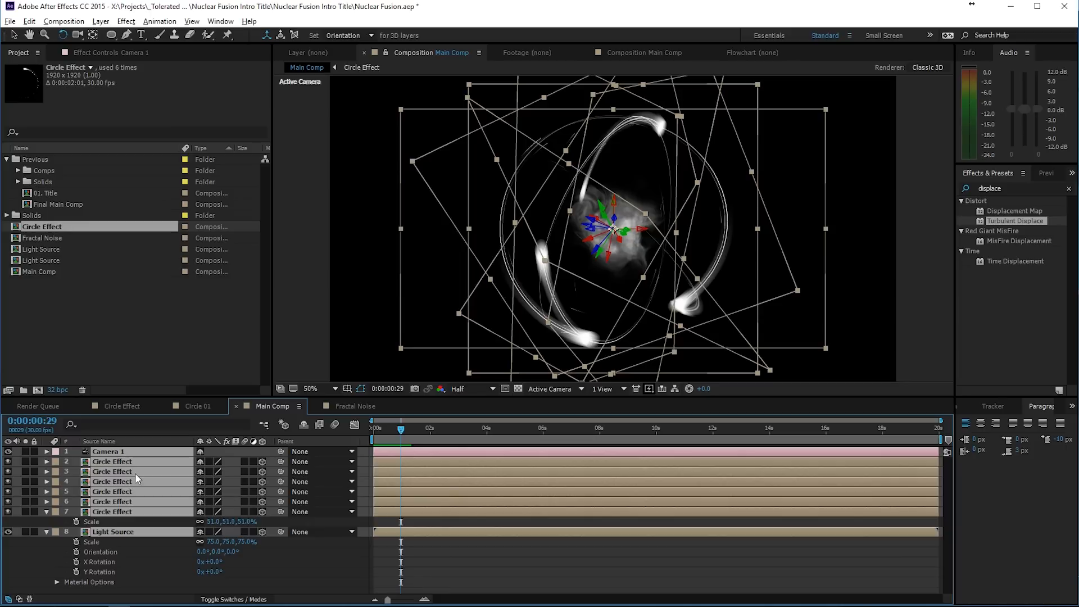
click(100, 20)
click(24, 463)
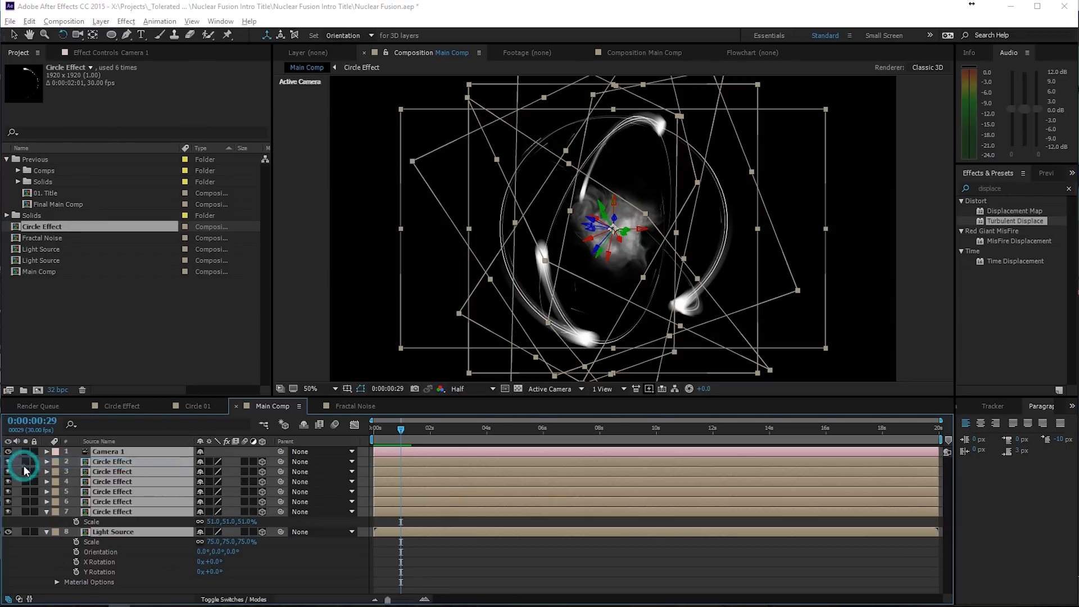
text(Emitter)
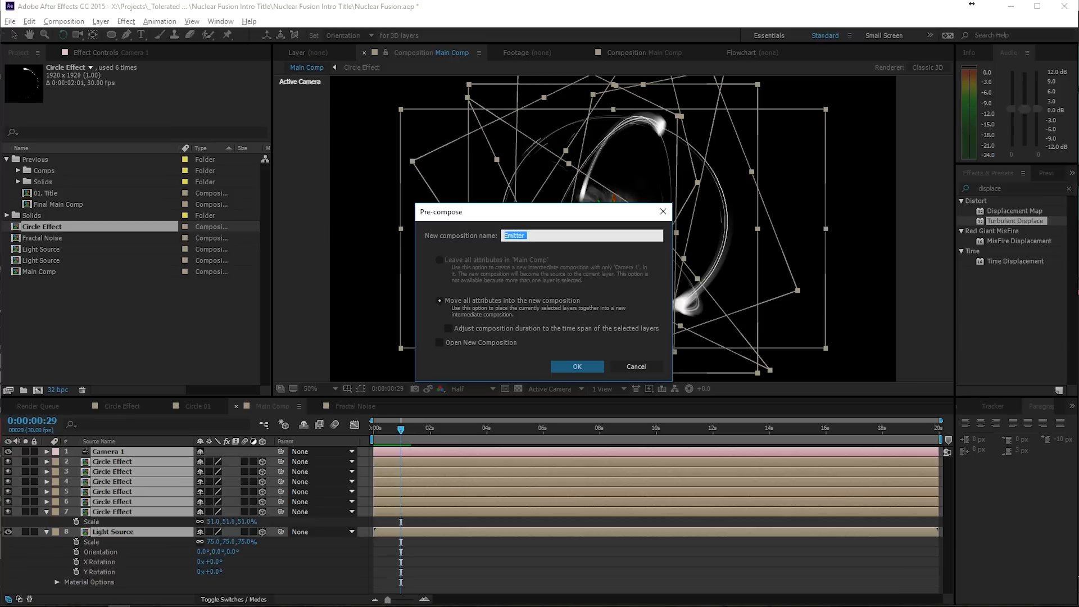
text(Source Power)
click(573, 366)
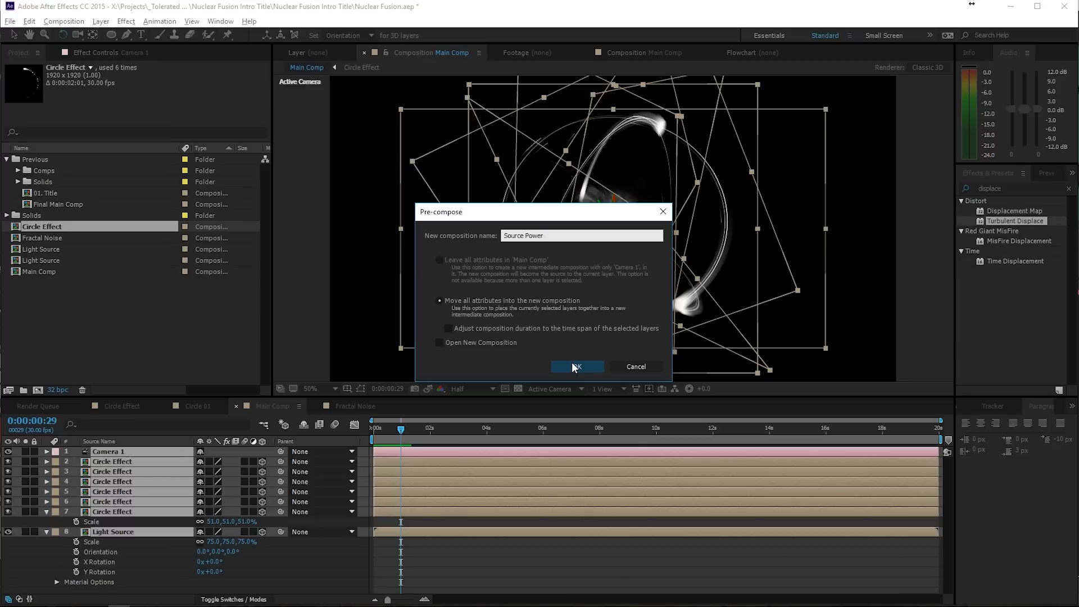
click(575, 366)
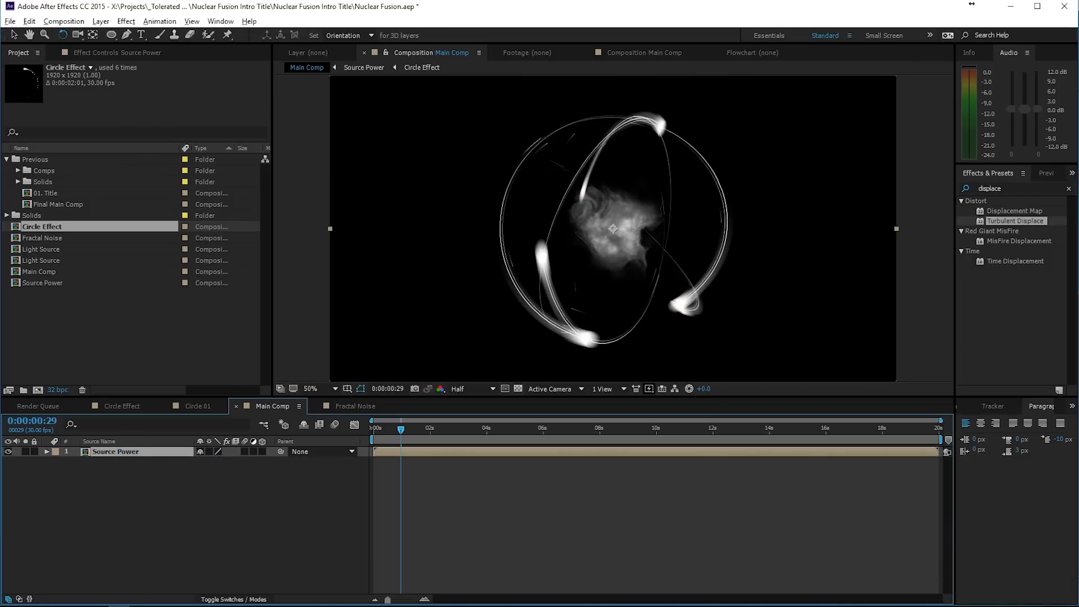
- Make sure the project's color depth is set to 32 bits per channel (float)
click(59, 389)
click(177, 314)
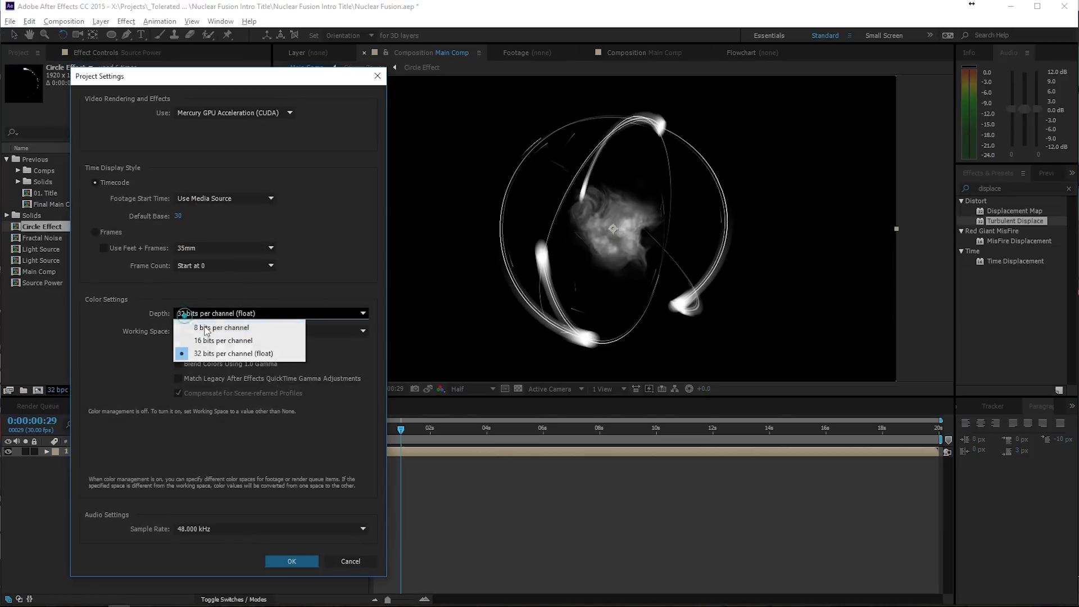
click(184, 311)
click(216, 316)
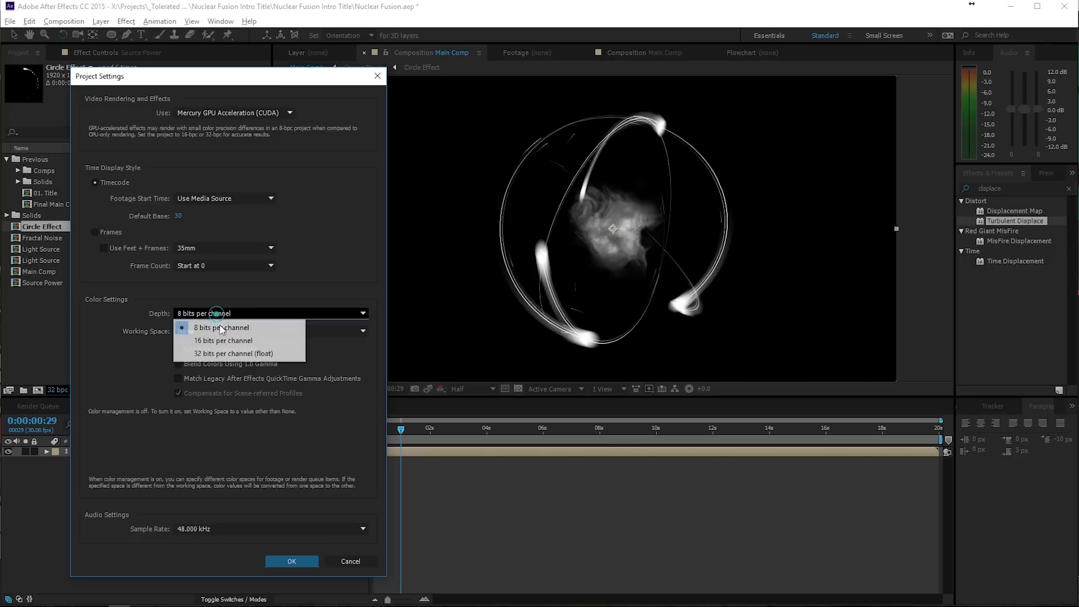
click(218, 354)
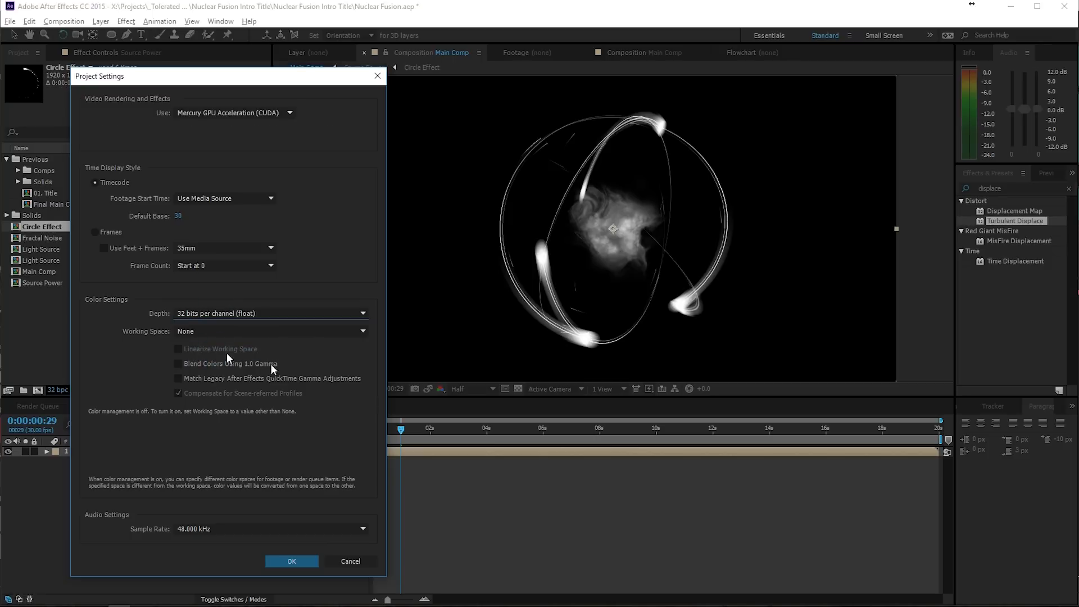
click(293, 561)
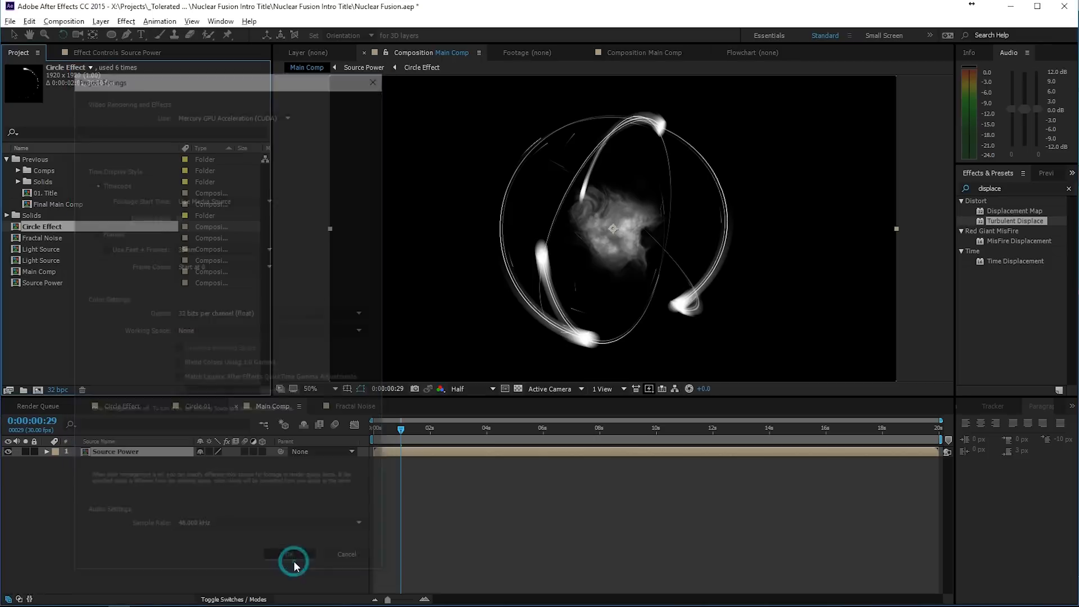
- Apply a Glow effect to the Source Power layer with a threshold of 5.9% and an intensity just above 0
click(411, 458)
click(131, 23)
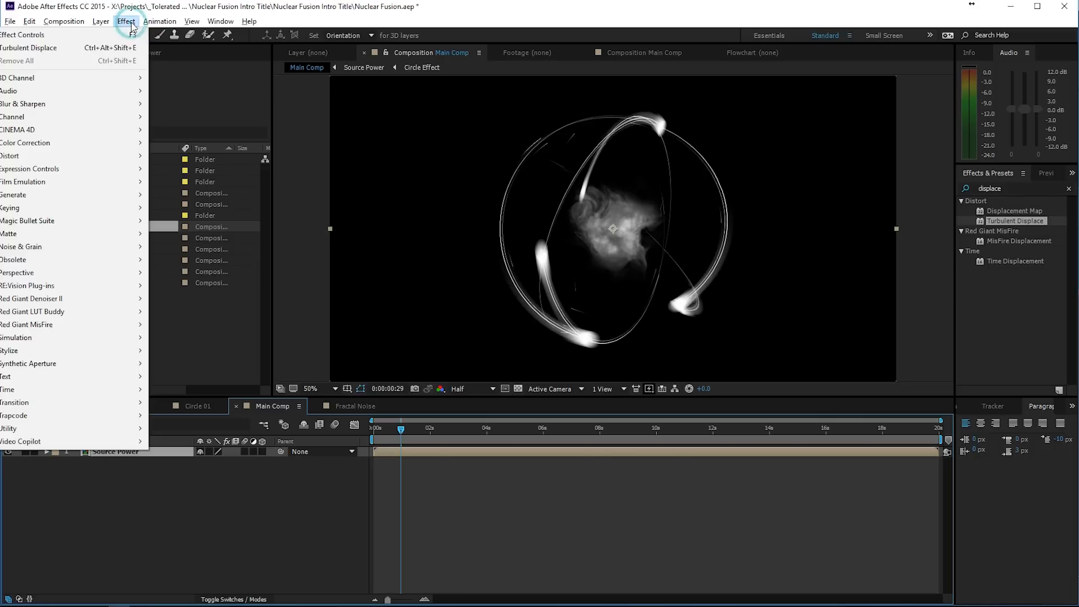
click(30, 351)
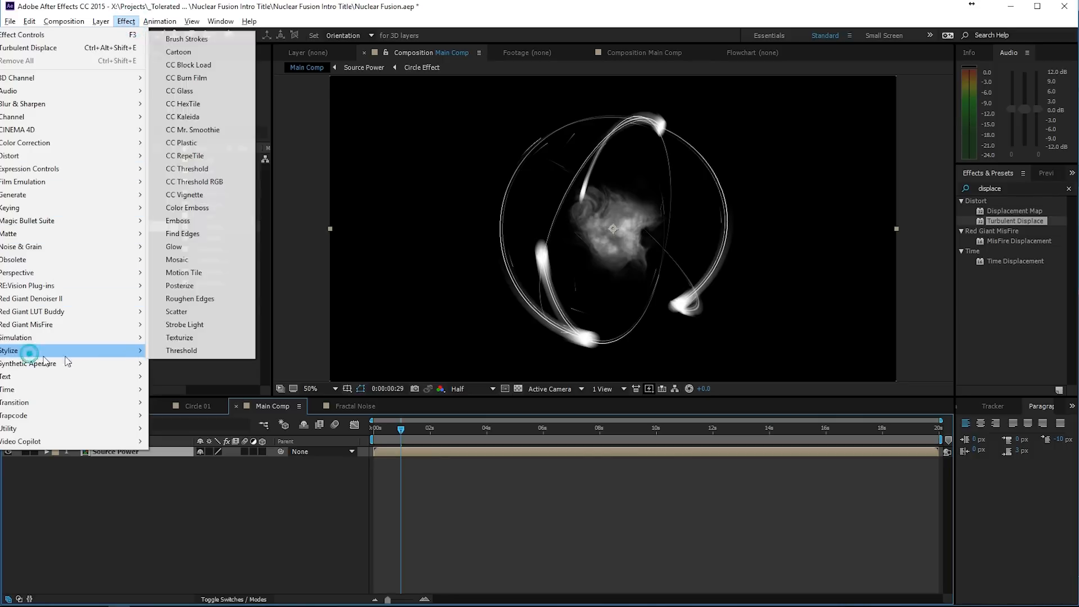
click(180, 246)
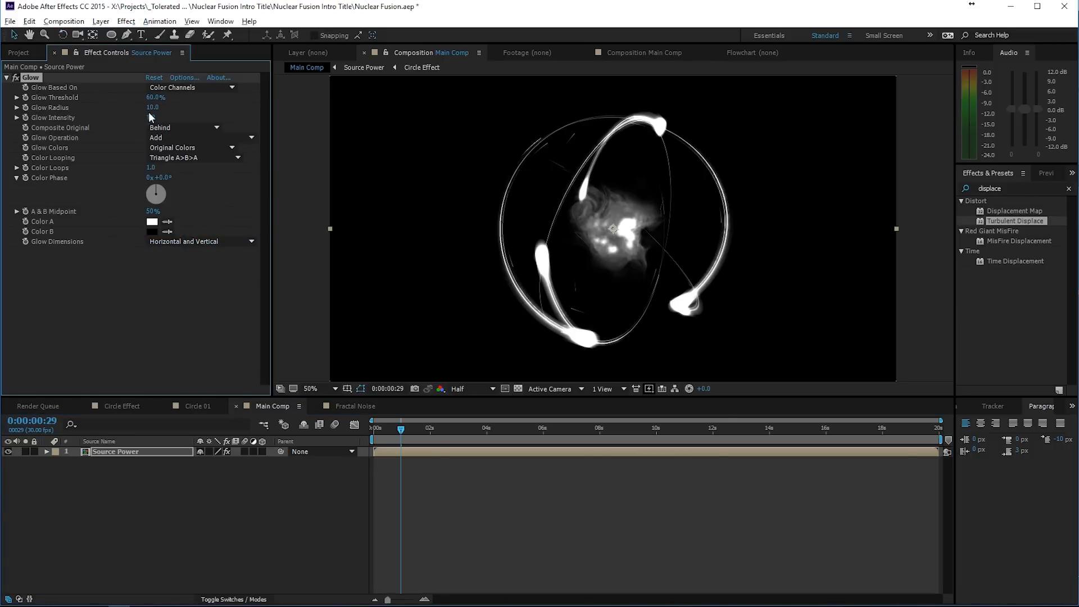
drag(156, 100, 63, 101)
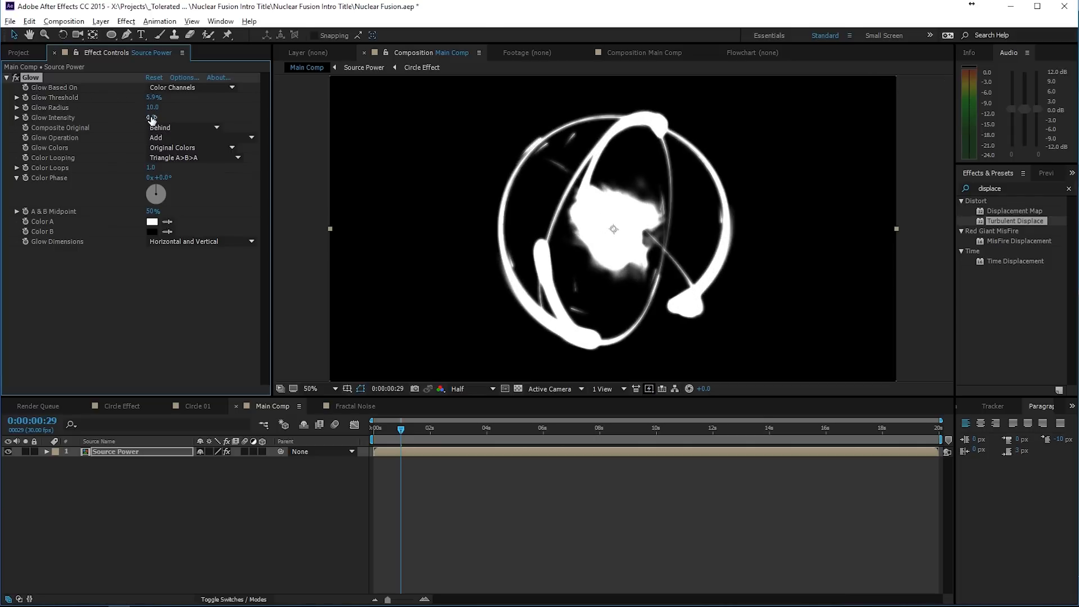
drag(152, 119, 91, 116)
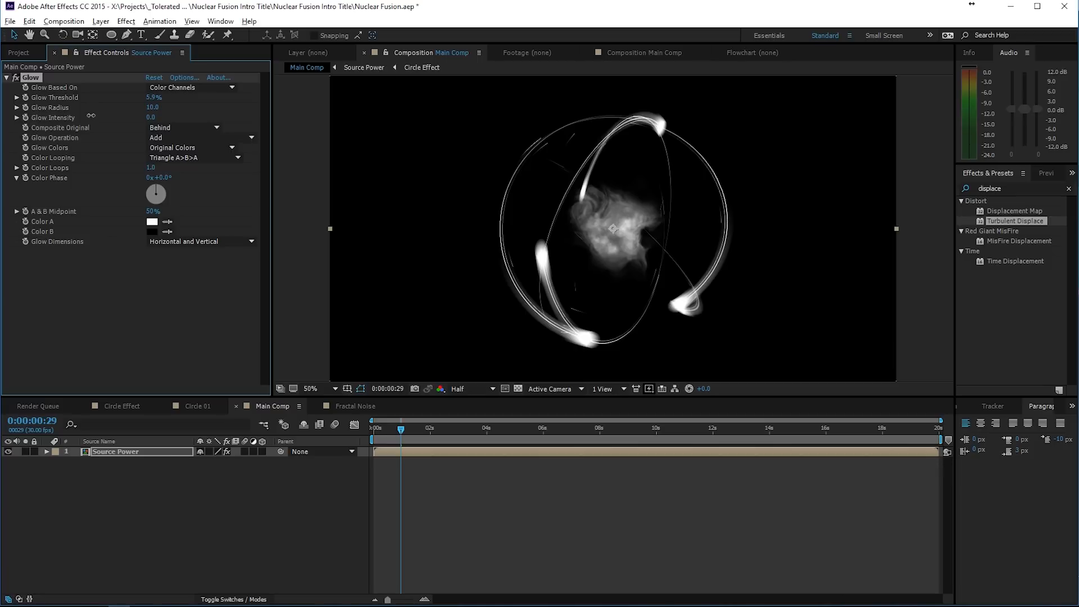
- Compare the Source Power layer with and without the Glow effect by switching the effect off and on
click(16, 77)
click(16, 78)
click(17, 78)
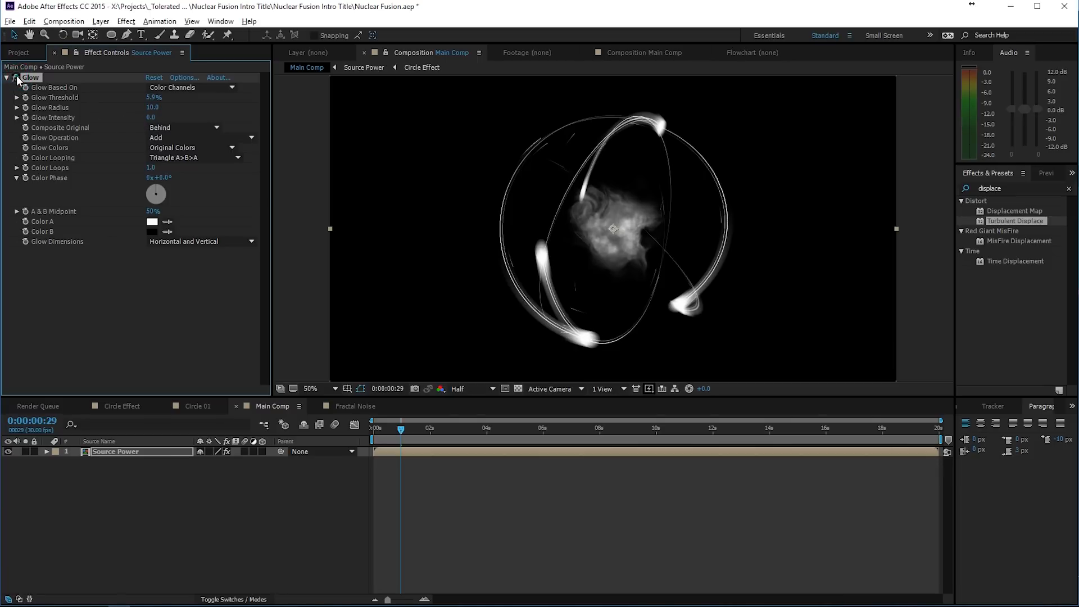
click(16, 78)
click(16, 78)
click(16, 78)
click(16, 77)
click(17, 78)
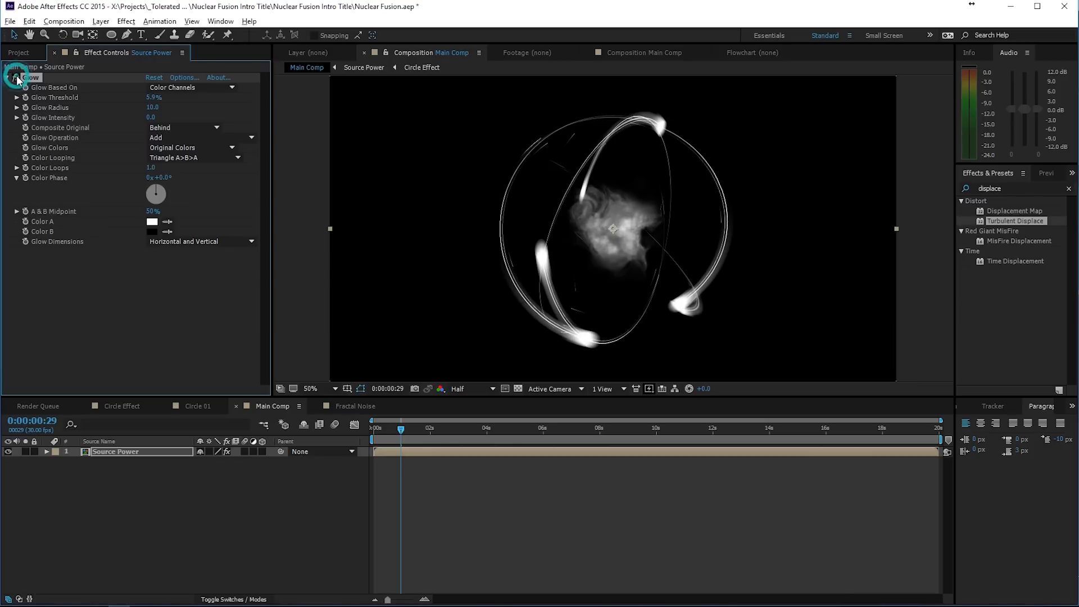
- Duplicate the Glow effect on Source Power and set the copy's radius to 72
click(153, 119)
click(31, 77)
key(ctrl+d)
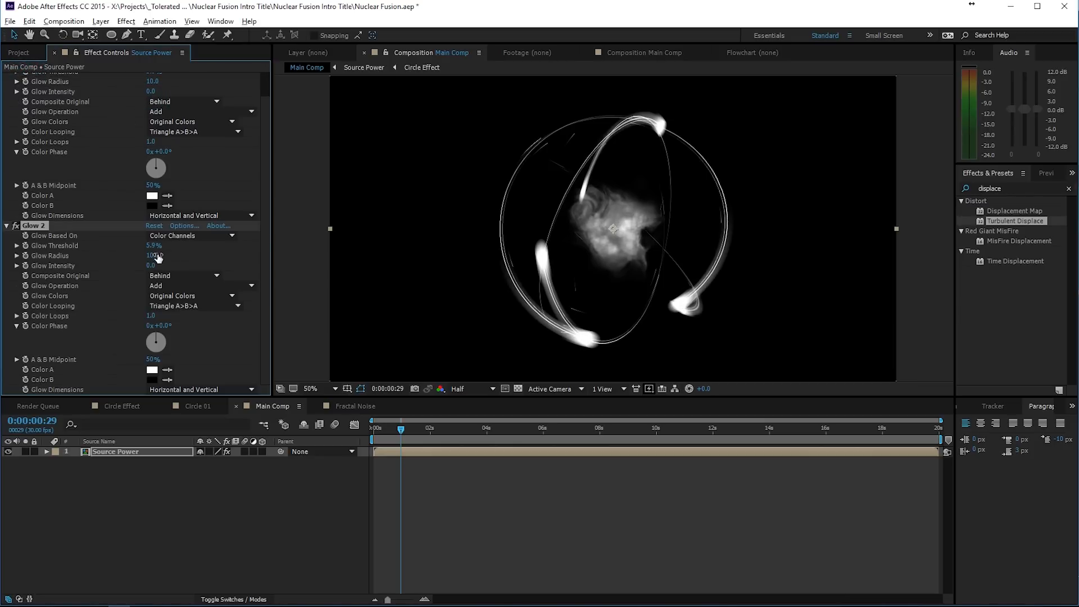
drag(158, 256, 218, 261)
- Duplicate Glow 2, set the copy's radius to 182 and intensity to 0.1, and slightly lower the intensity of Glow 2
key(ctrl+d)
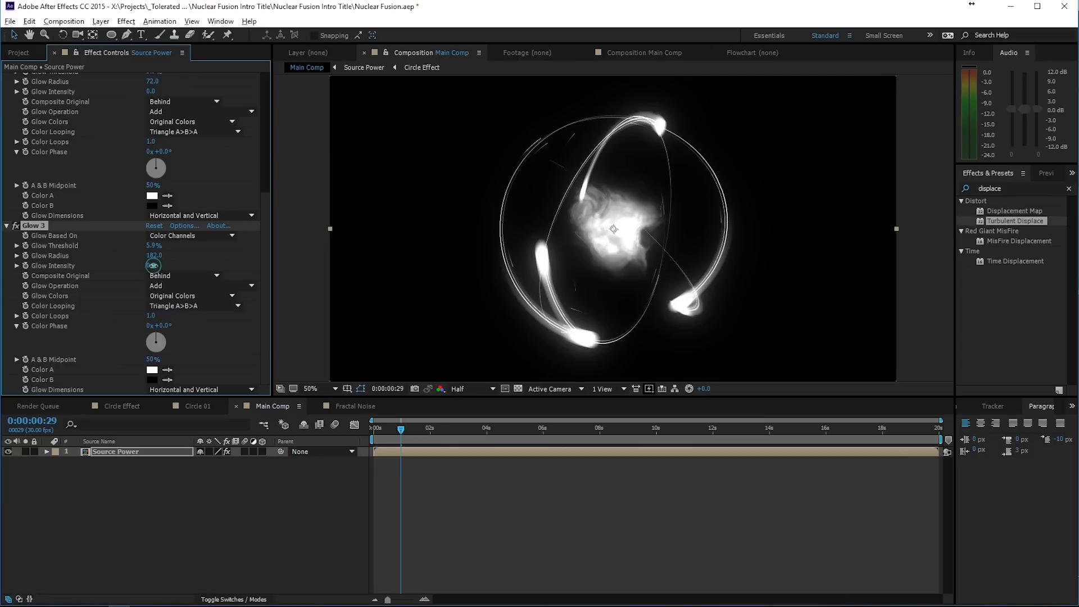
drag(151, 265, 167, 272)
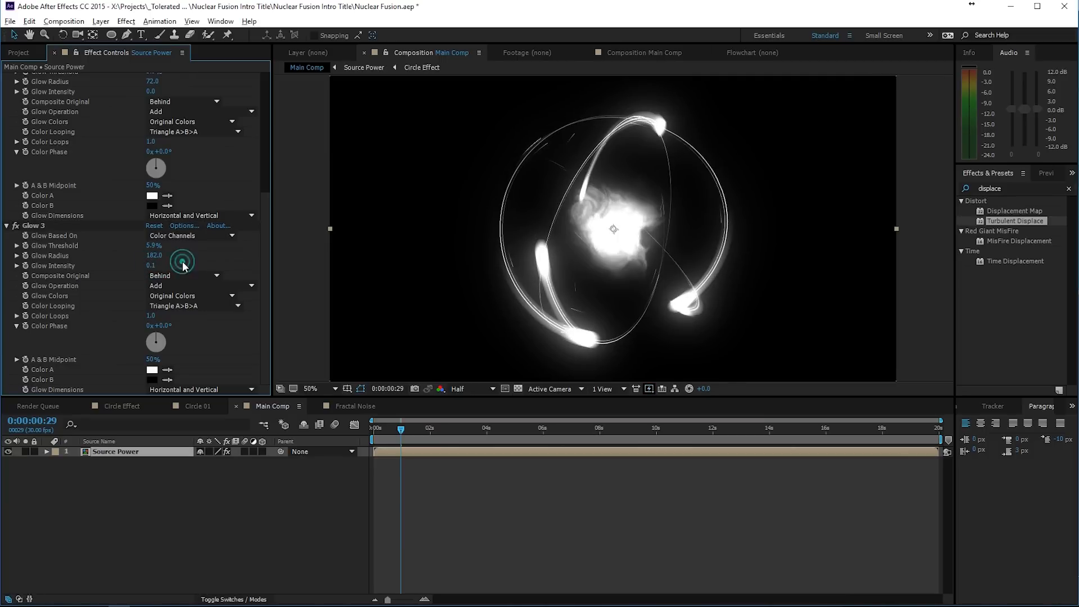
scroll(109, 255, up, 5)
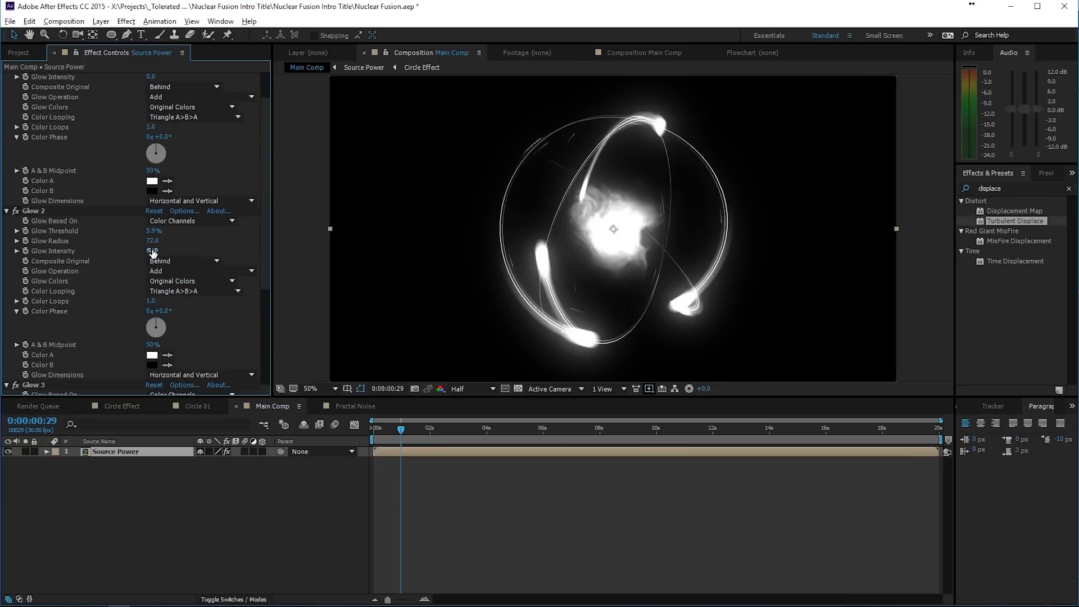
drag(153, 253, 151, 252)
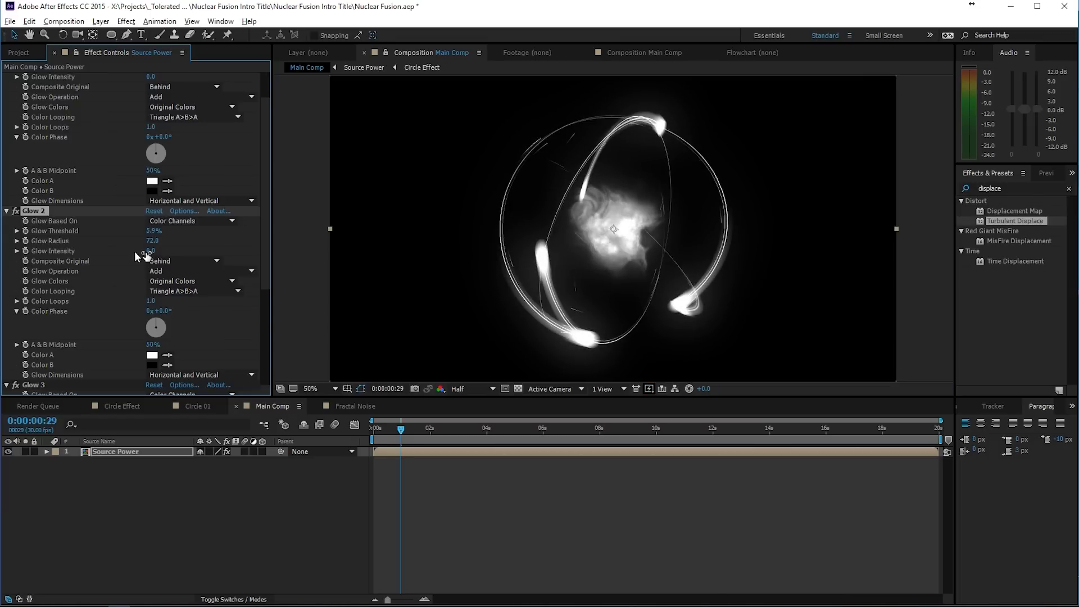
- Delete the first Glow effect from Source Power and fine-tune the intensity of Glow 2
scroll(114, 249, up, 1)
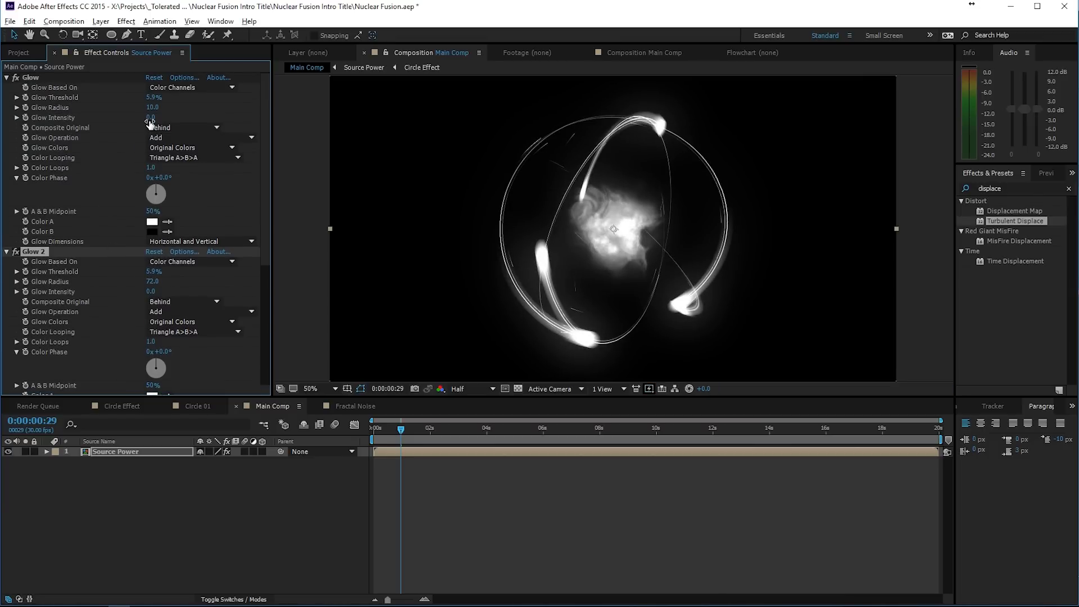
click(10, 79)
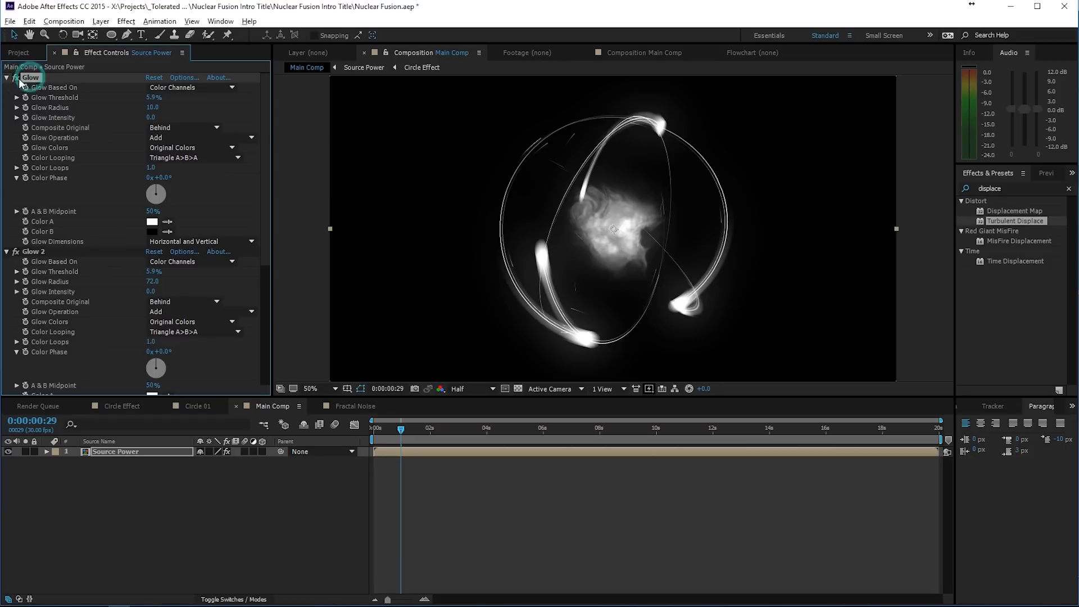
click(18, 82)
key(Delete)
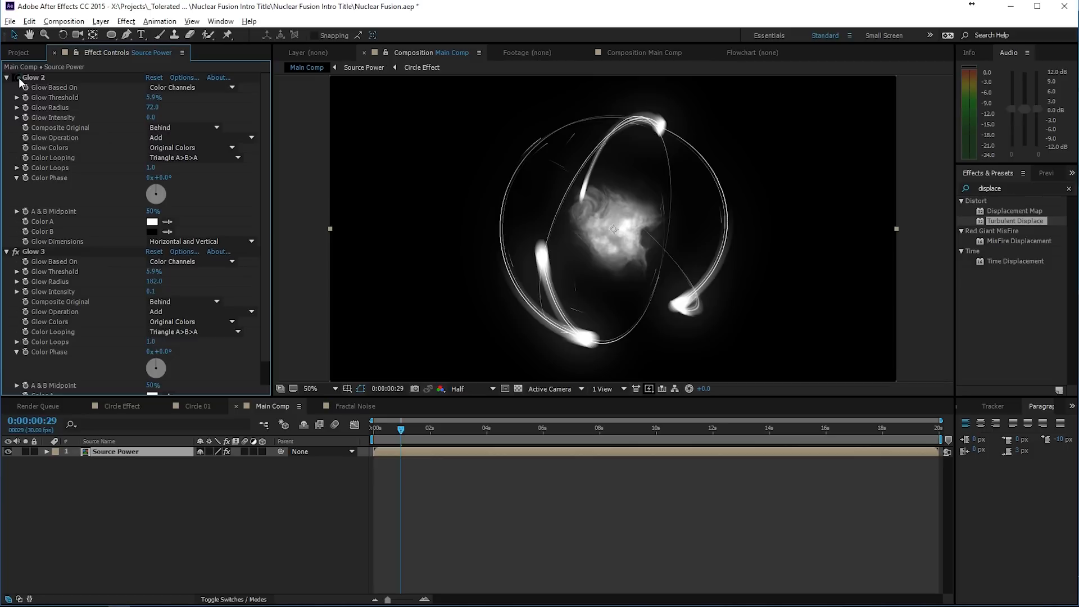
click(152, 119)
drag(153, 118, 154, 118)
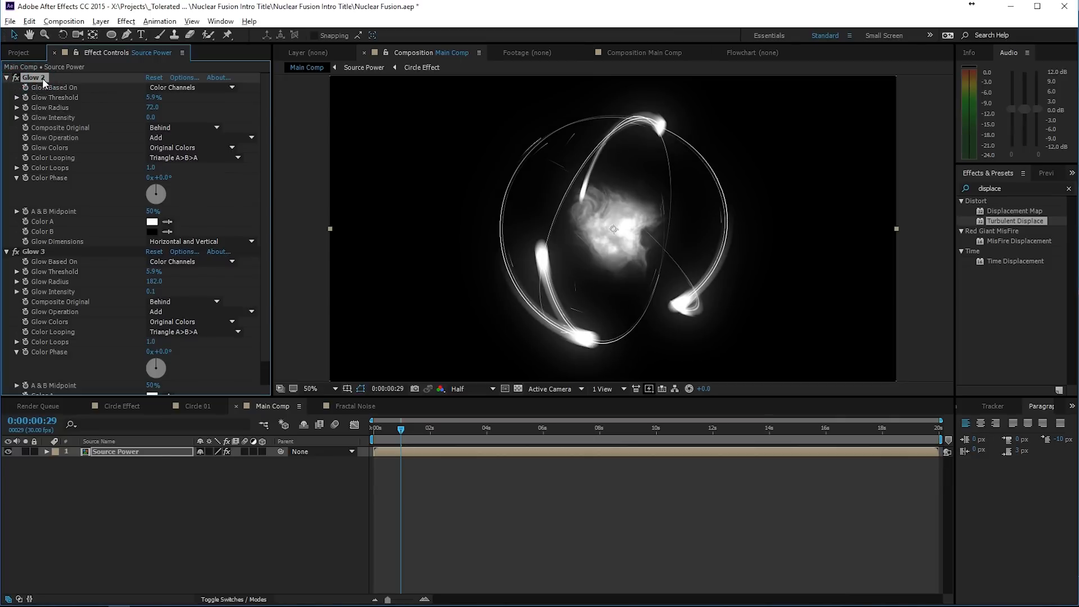
- Duplicate Glow 2 and set the copy's glow radius to 10
key(ctrl+d)
click(153, 107)
text(10)
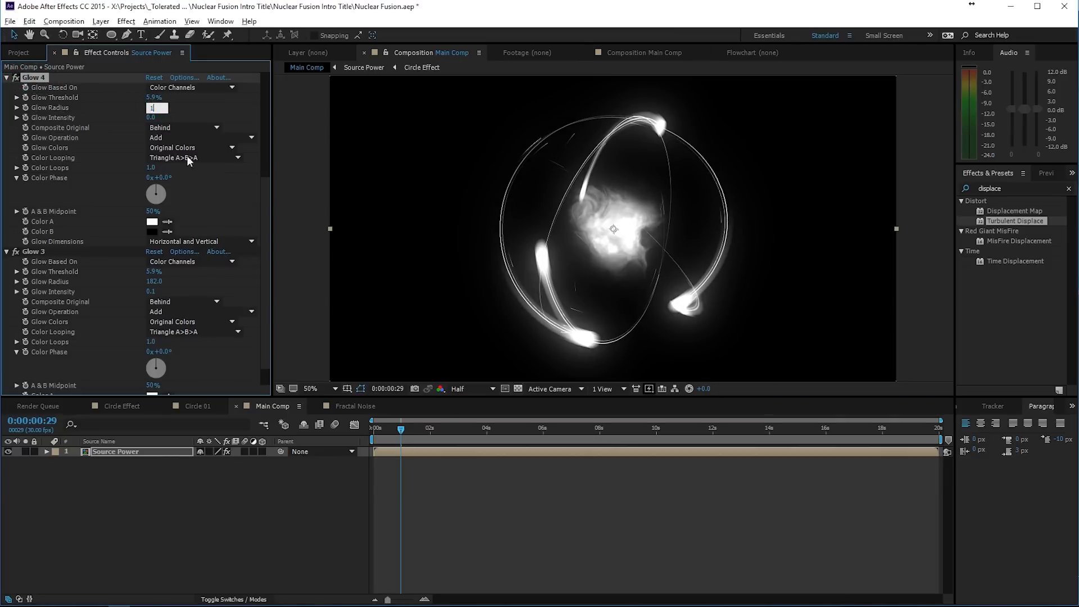
key(Return)
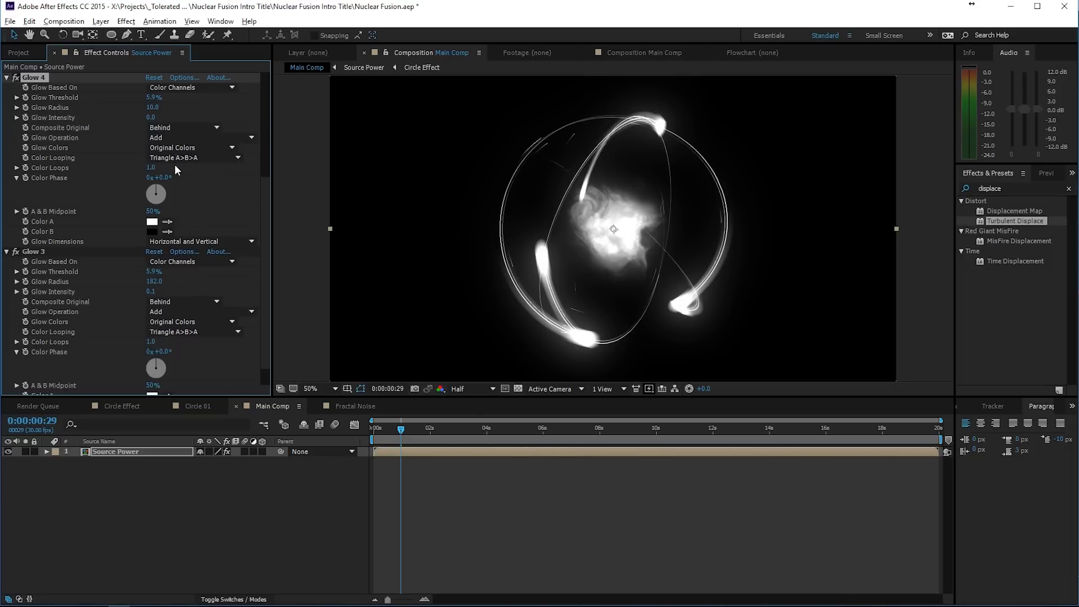
- Find the CC Radial Fast Blur effect and apply it to the Source Power layer
scroll(116, 306, down, 2)
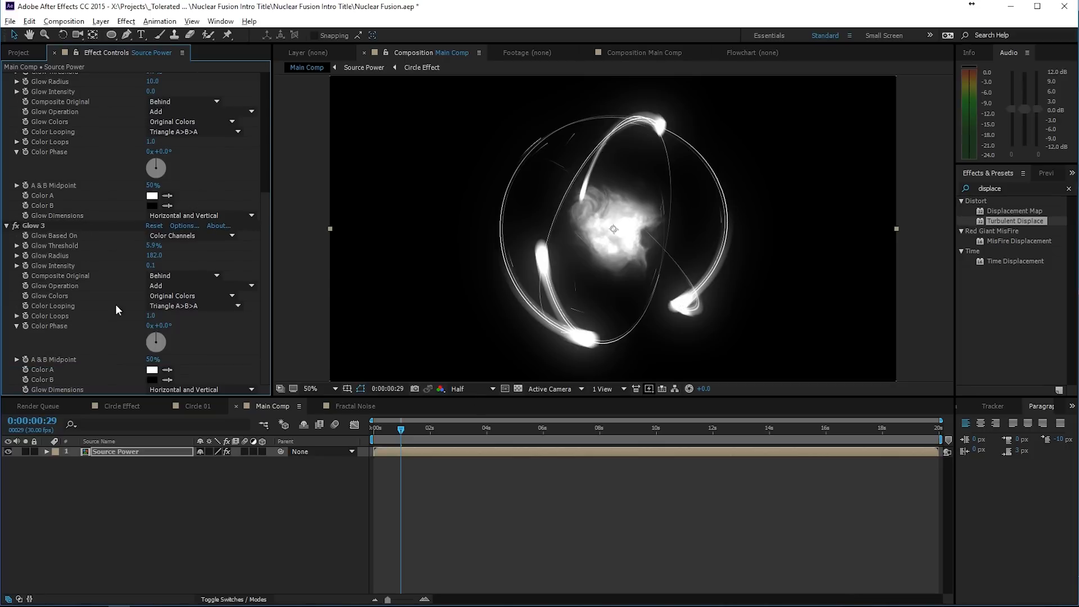
click(137, 455)
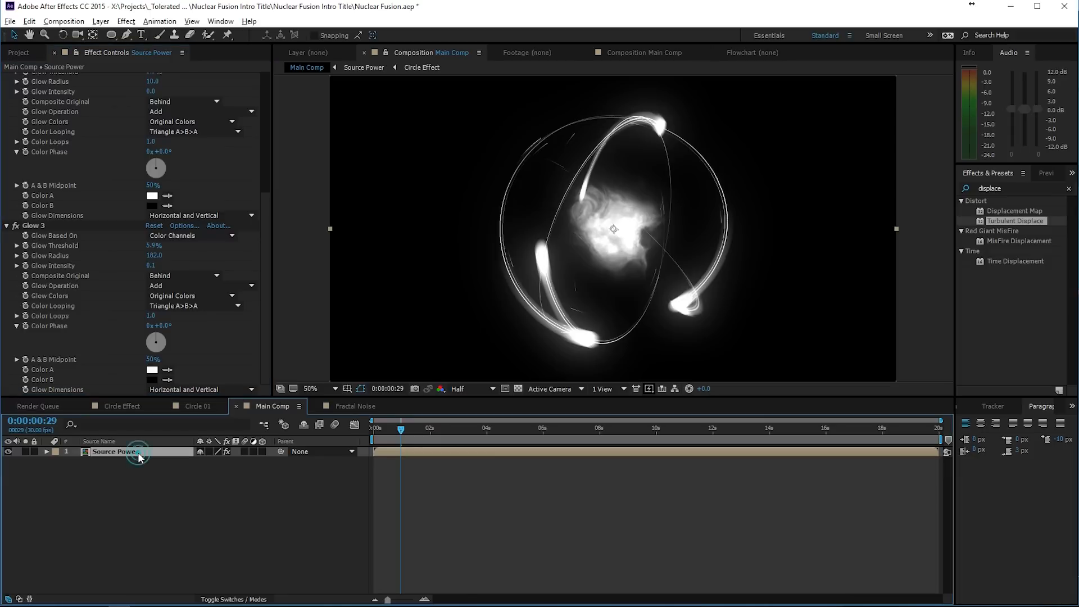
click(1026, 186)
text(cc rad)
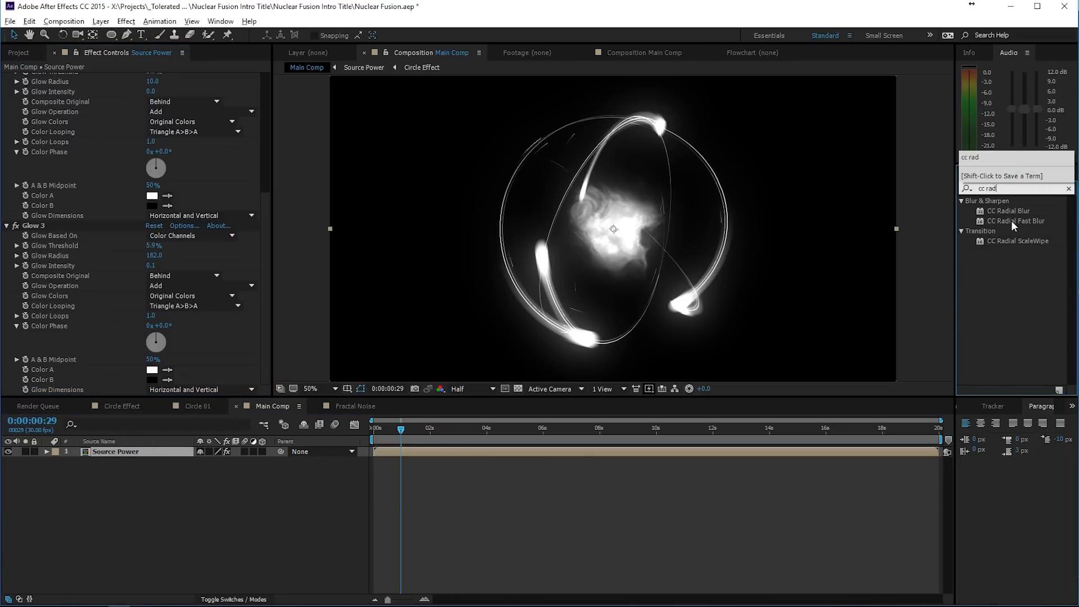
drag(1013, 222, 131, 454)
- Set Source Power's CC Radial Fast Blur amount to 10 and its zoom to Brightest
click(152, 380)
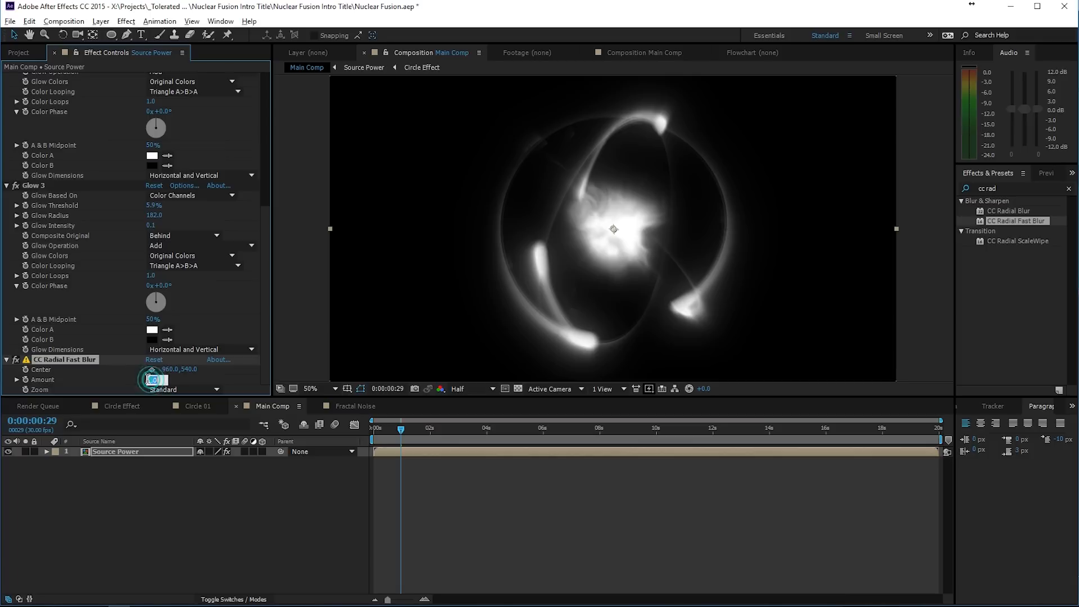
text(10)
key(Return)
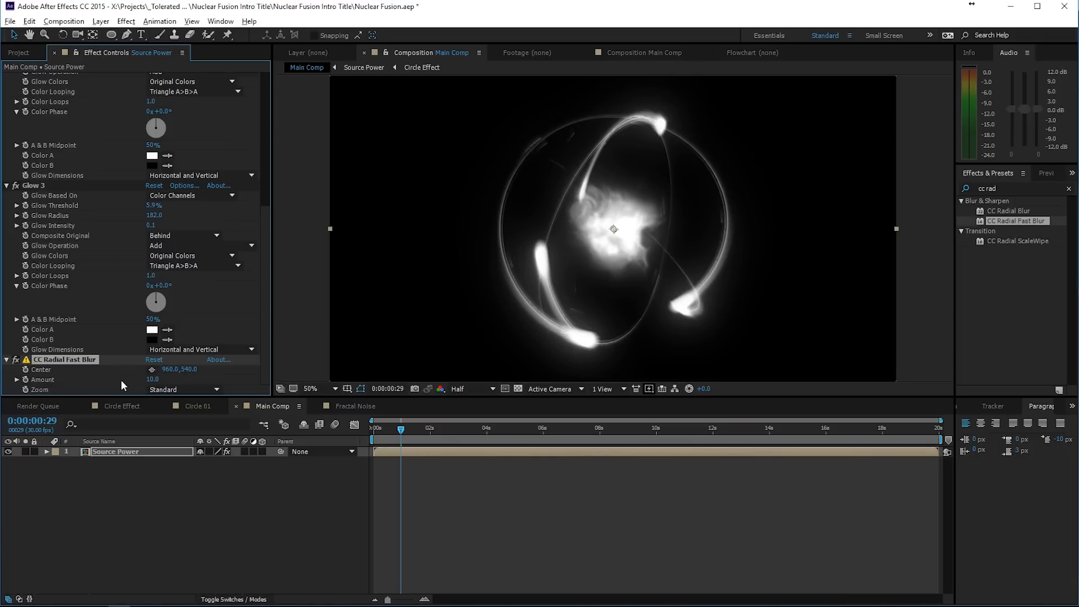
click(174, 389)
click(180, 416)
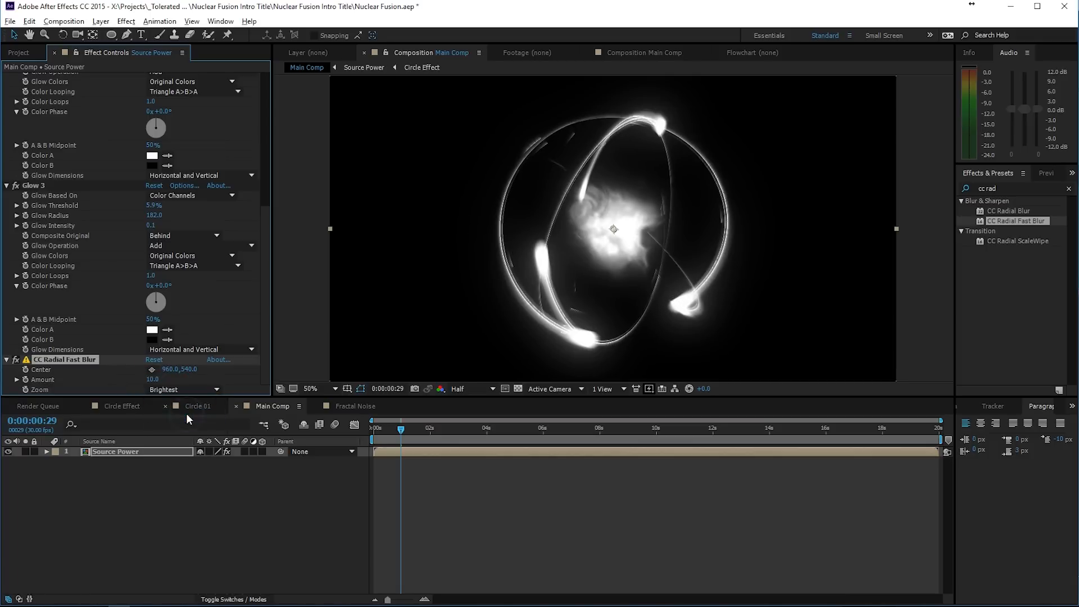
- Add an adjustment layer above Source Power in Main Comp and rename it Grade
click(135, 452)
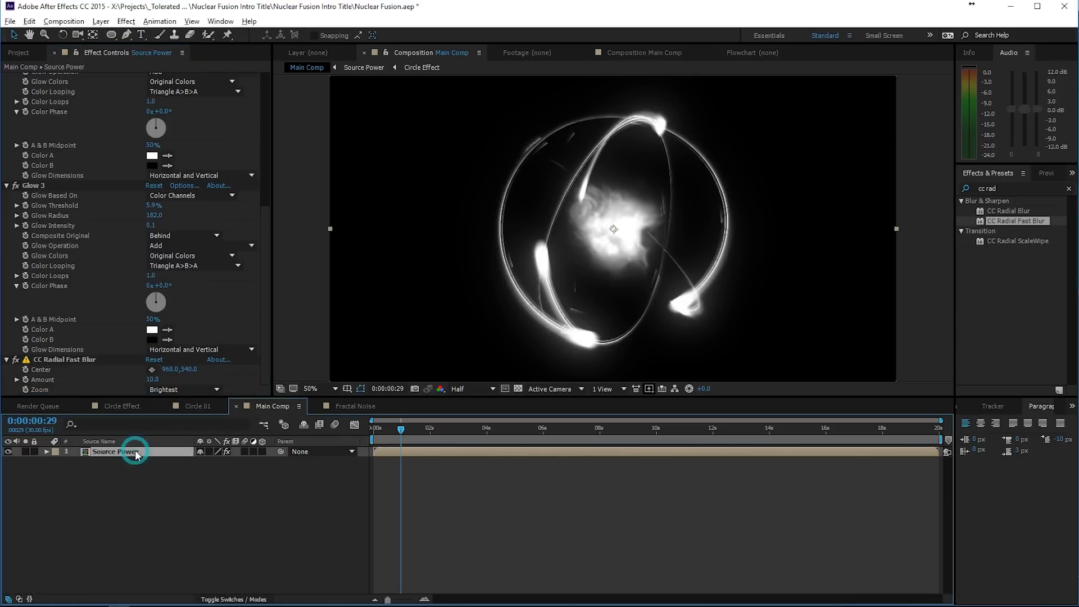
right_click(137, 456)
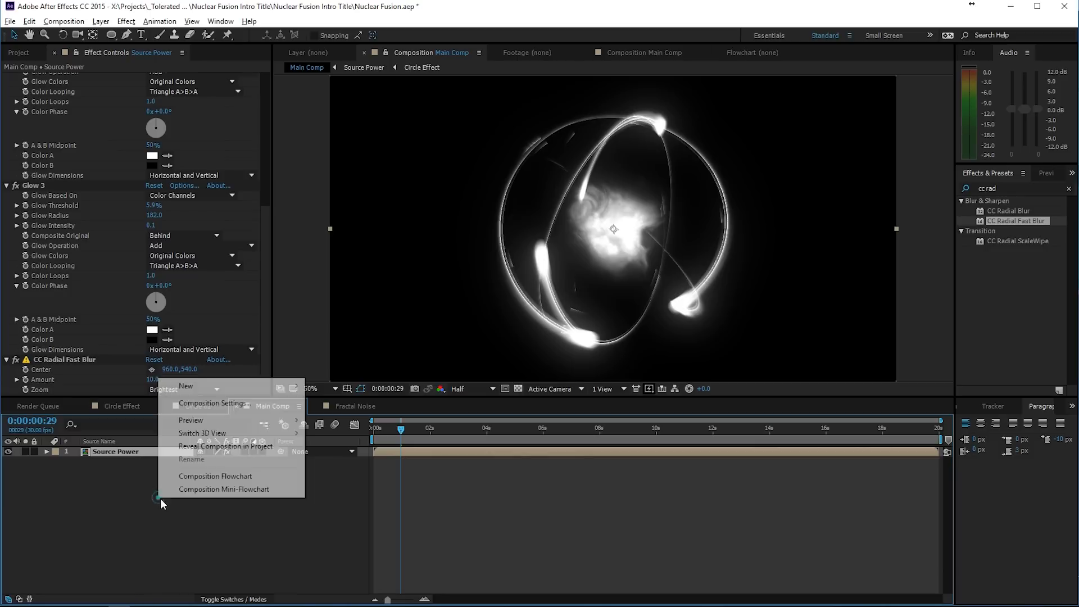
click(191, 385)
click(107, 482)
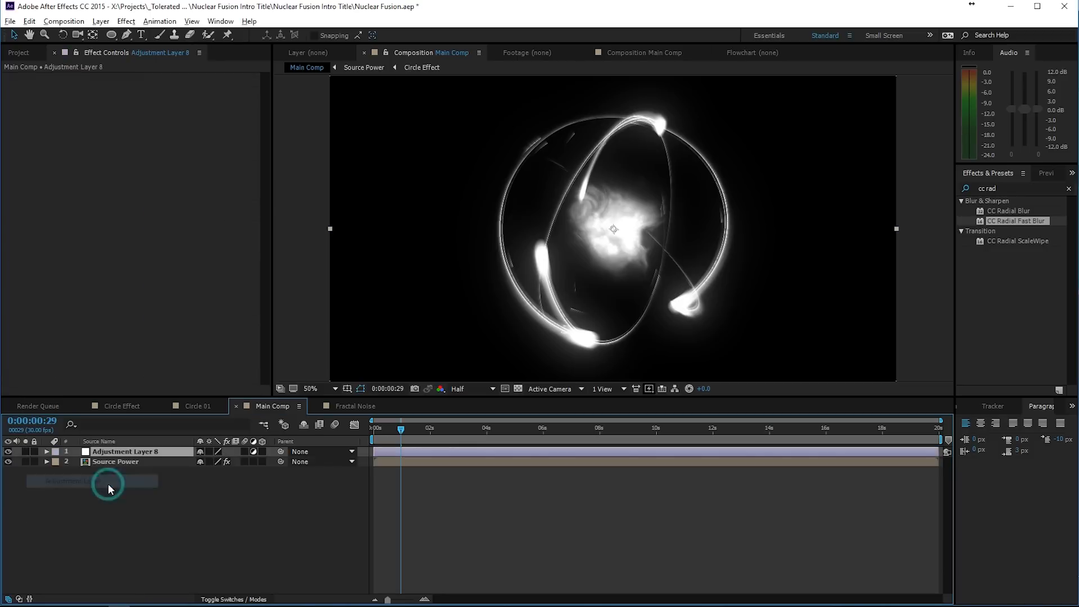
key(Return)
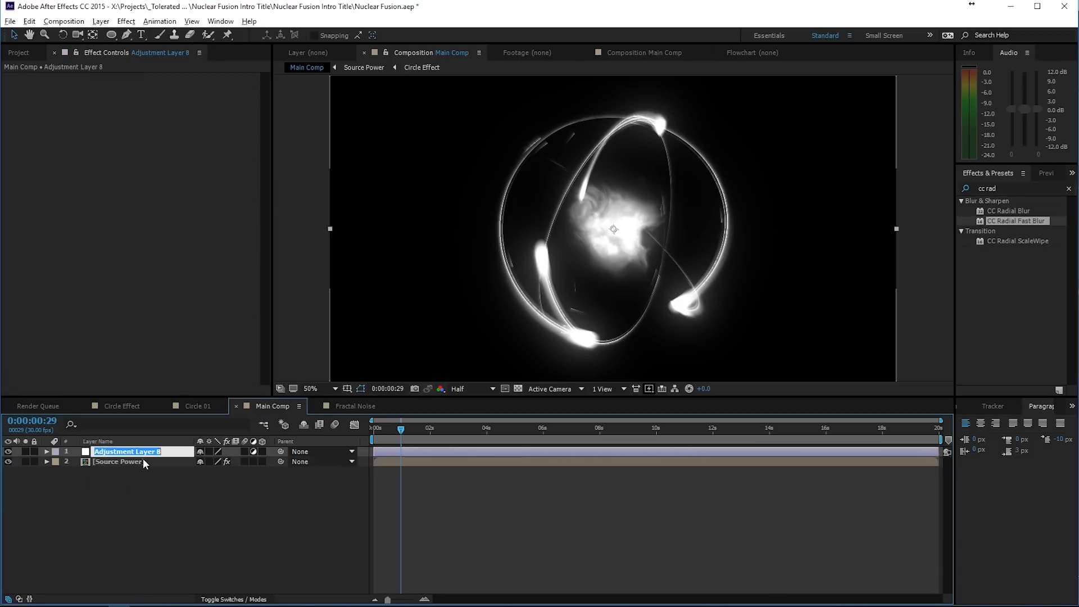
text(Grade)
key(Return)
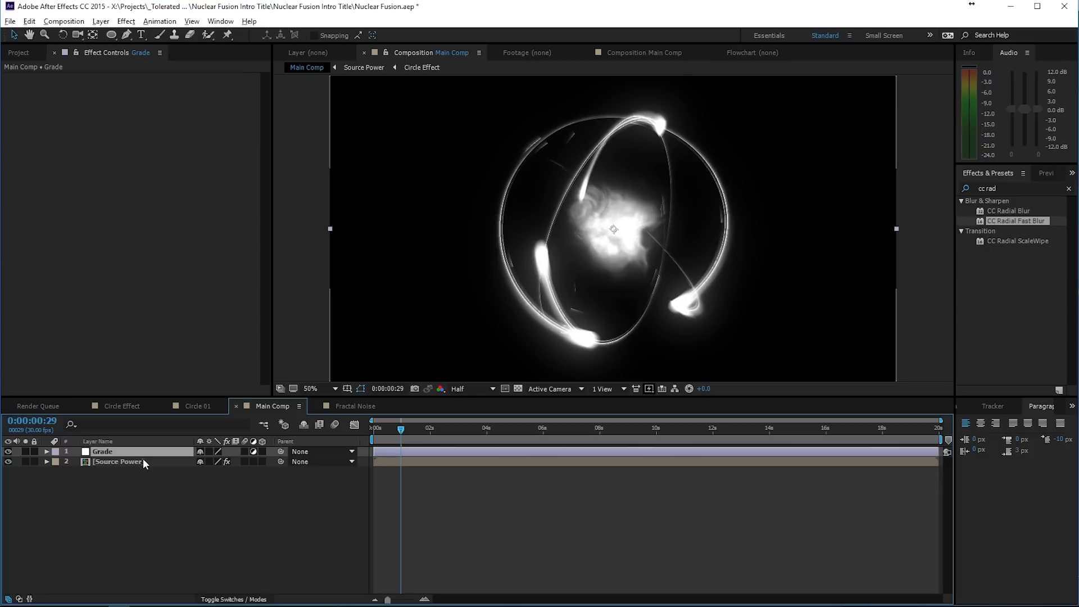
click(144, 499)
- Add the Fractal Noise composition to Main Comp between the Grade and Source Power layers
click(18, 52)
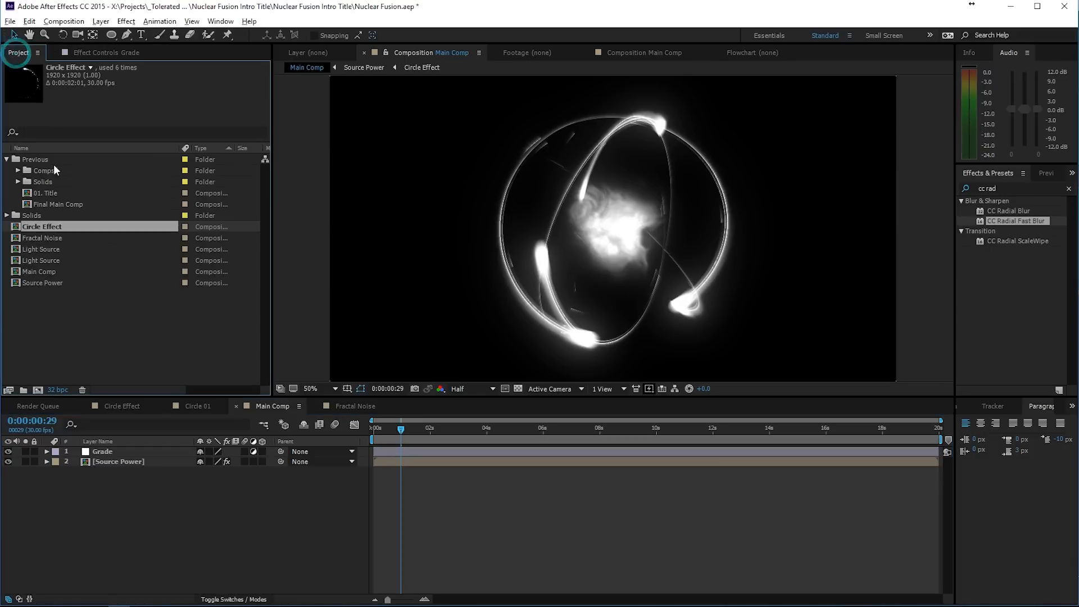
click(43, 238)
drag(43, 238, 109, 458)
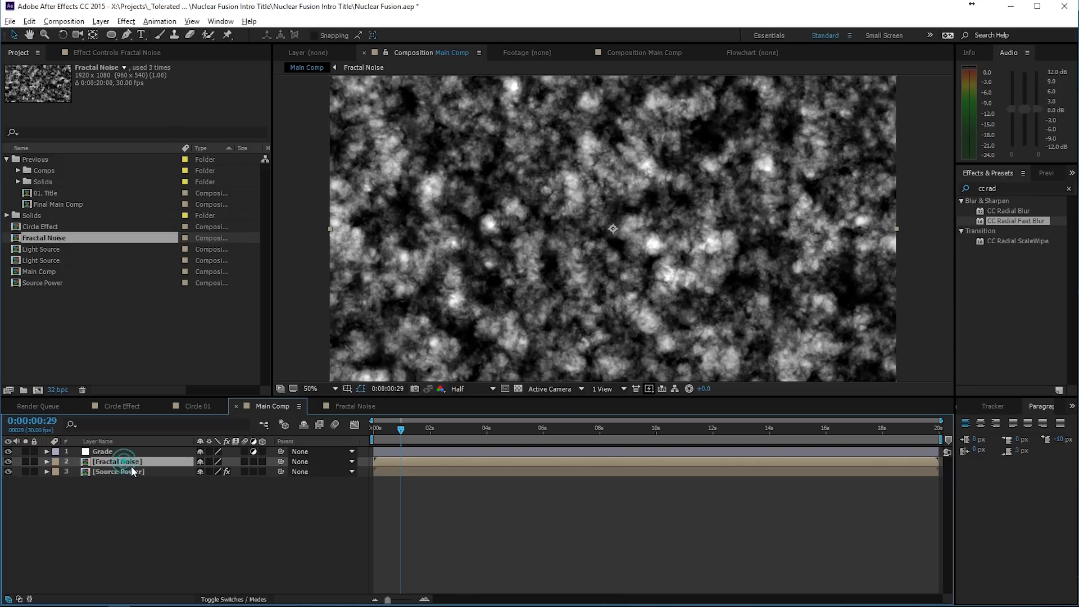
- Duplicate Source Power, place the copy directly above Fractal Noise, and show the blend mode and track matte settings
click(129, 473)
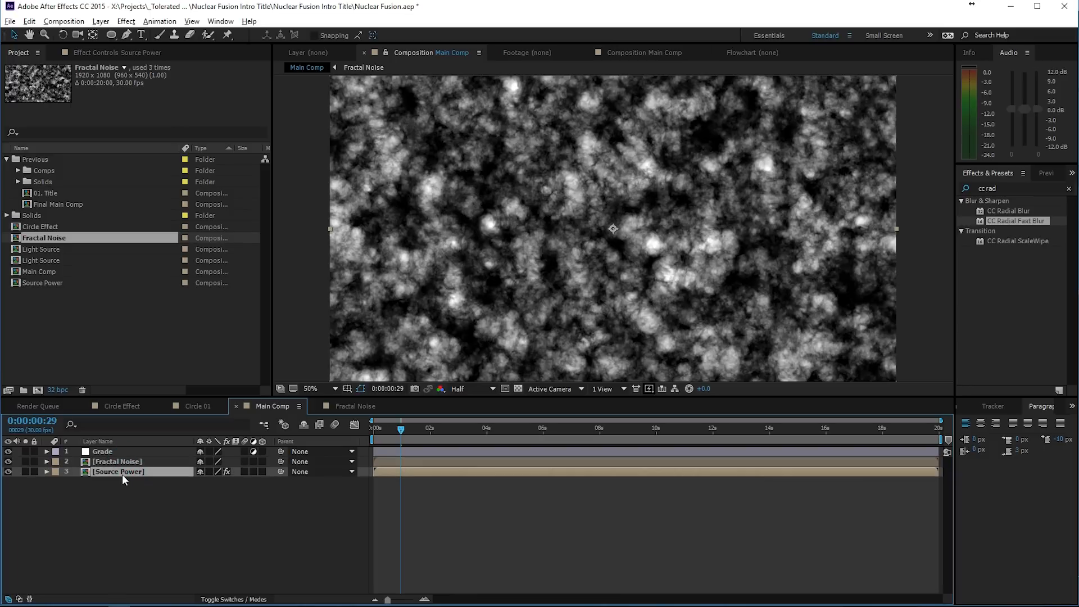
key(ctrl+d)
mouse_move(124, 471)
mouse_down()
mouse_move(133, 453)
mouse_move(129, 461)
mouse_up()
click(228, 599)
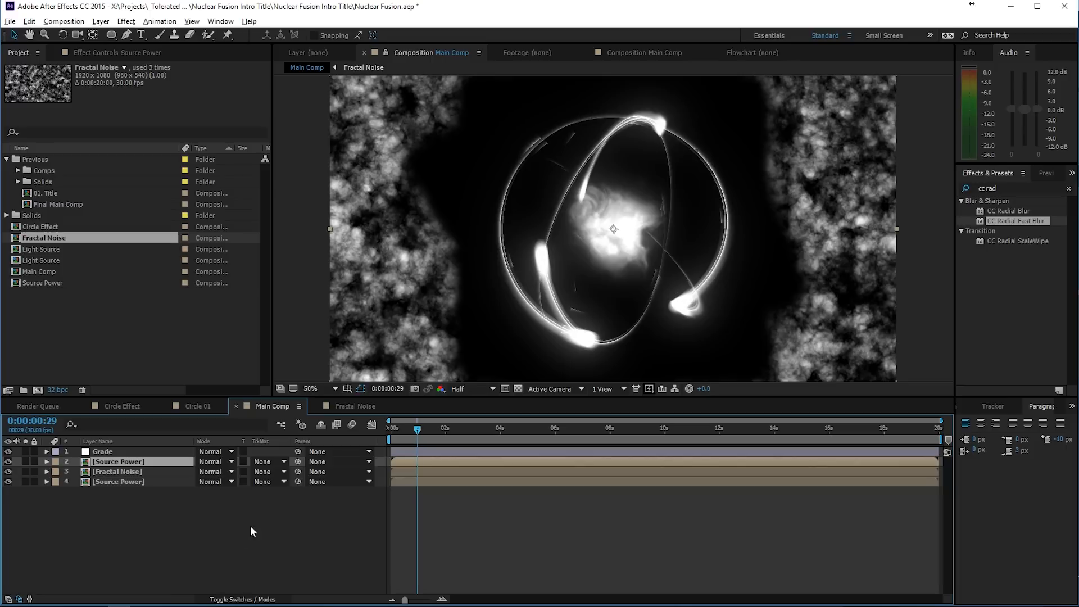
- Try the Source Power copy as an alpha matte for the Fractal Noise layer
click(276, 471)
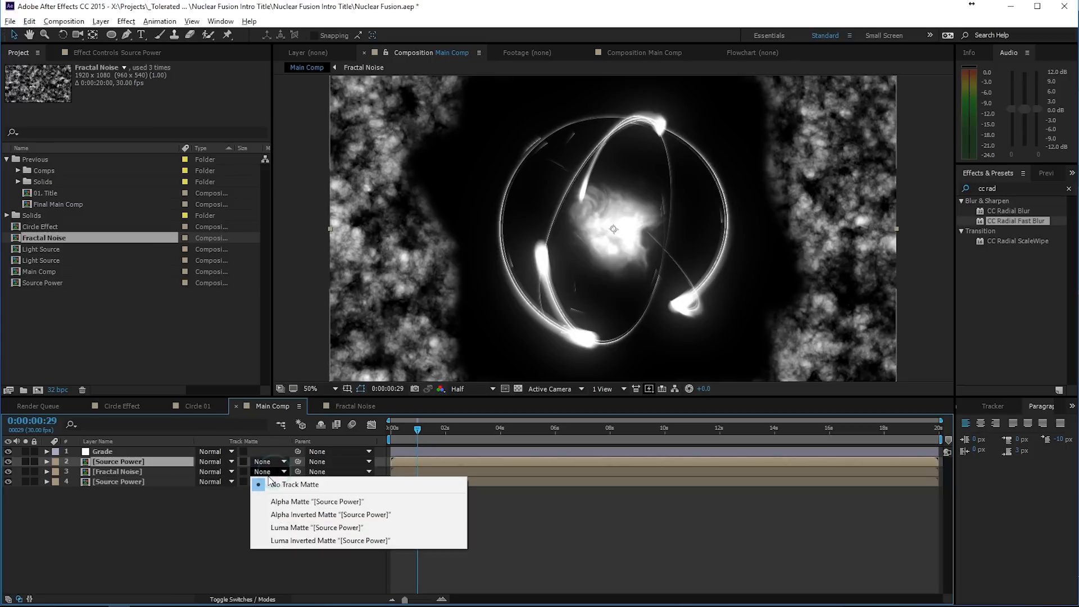
click(286, 502)
click(256, 513)
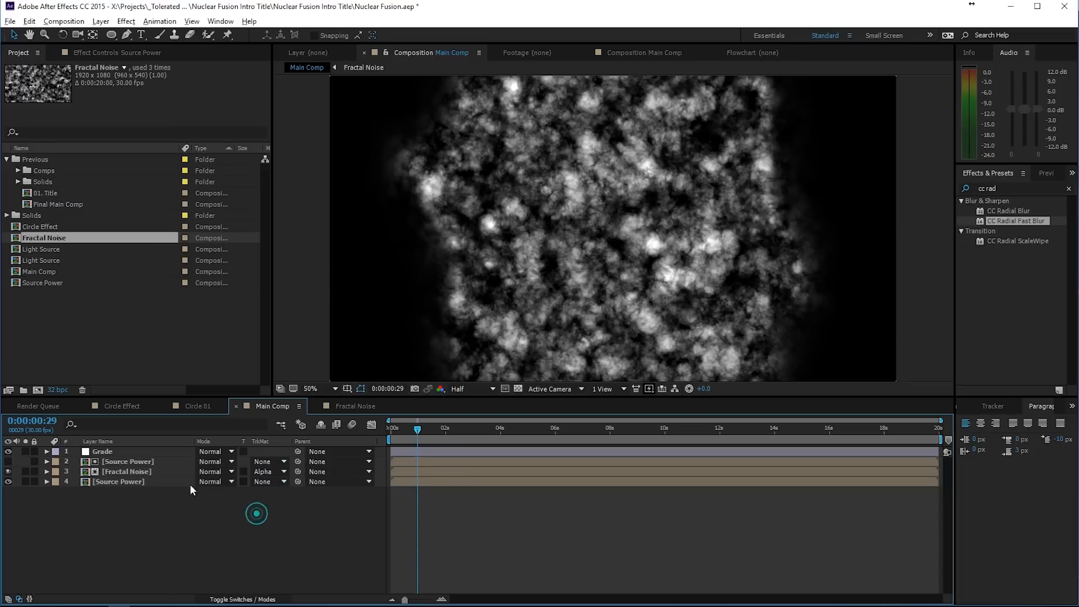
- Set the Fractal Noise layer's track matte to Luma Matte using the Source Power copy above it
click(127, 461)
click(114, 471)
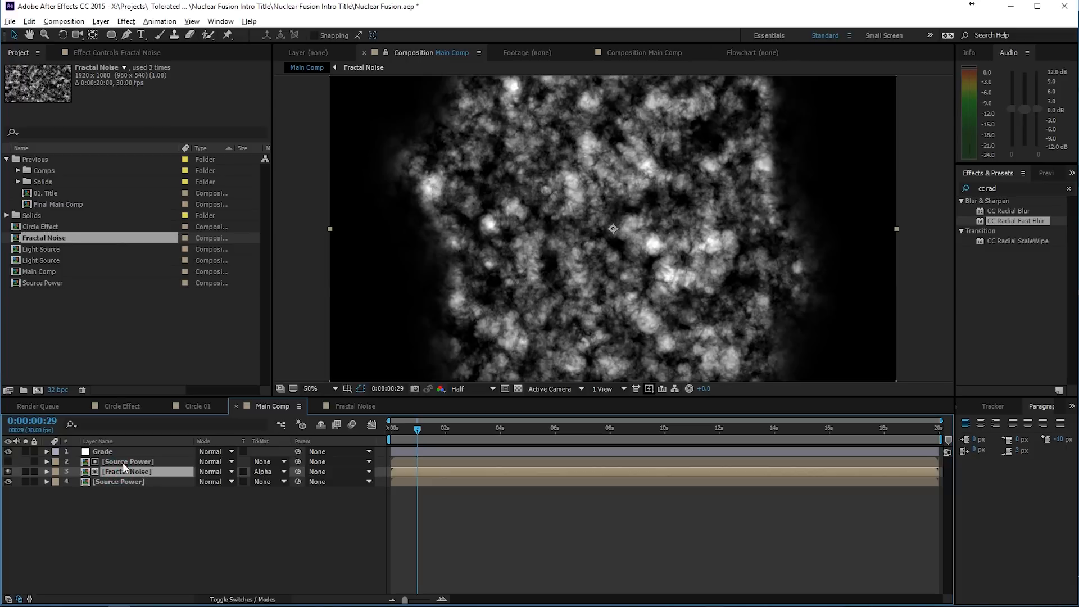
click(261, 473)
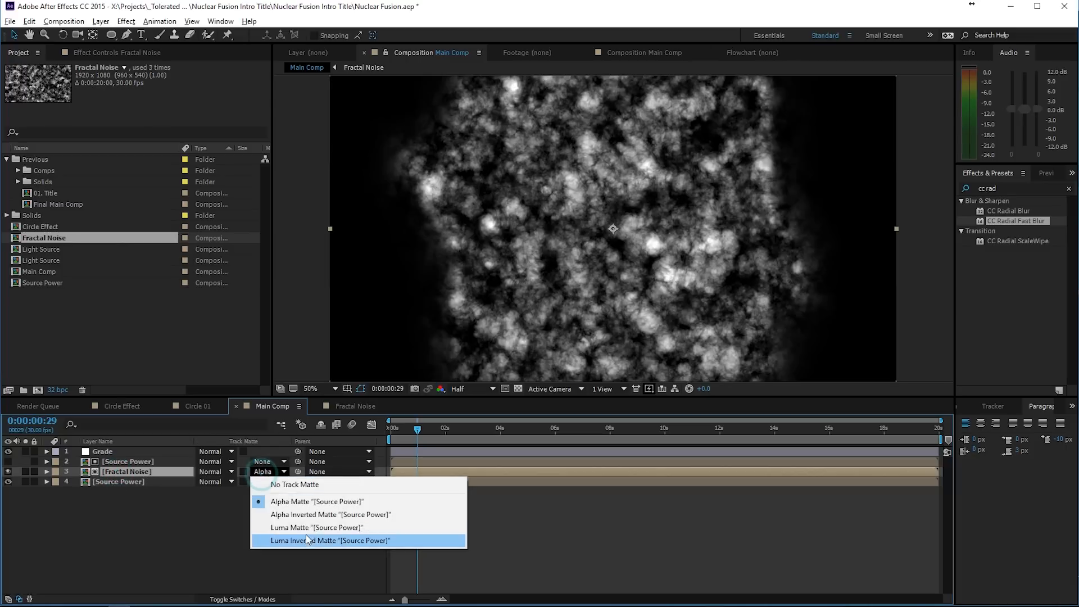
click(300, 528)
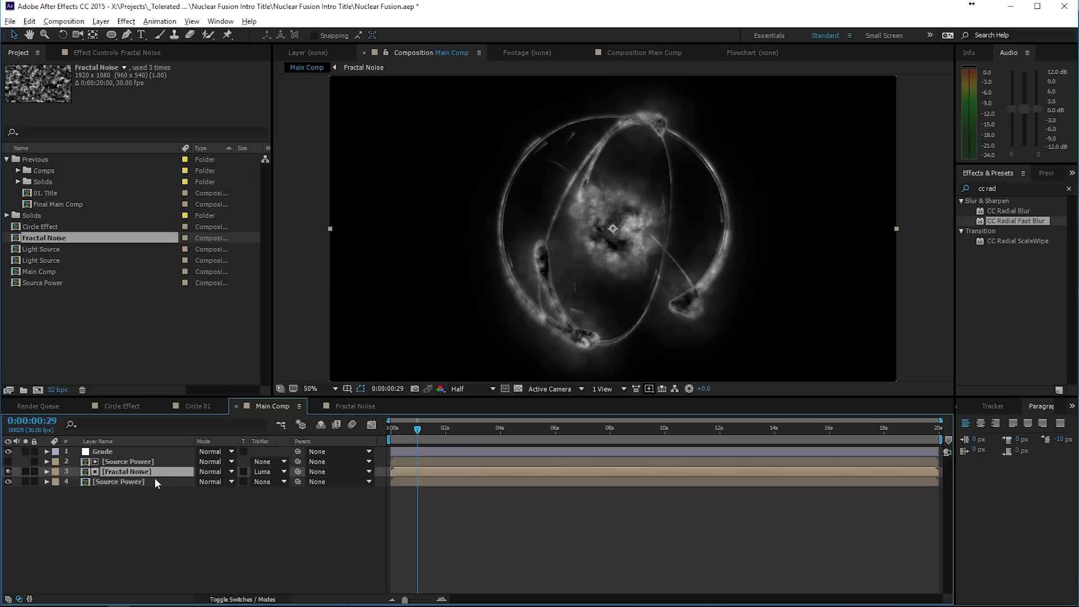
- Blend Fractal Noise with Classic Color Burn at 51% opacity and compare the result with the layer hidden and shown
key(t)
click(216, 472)
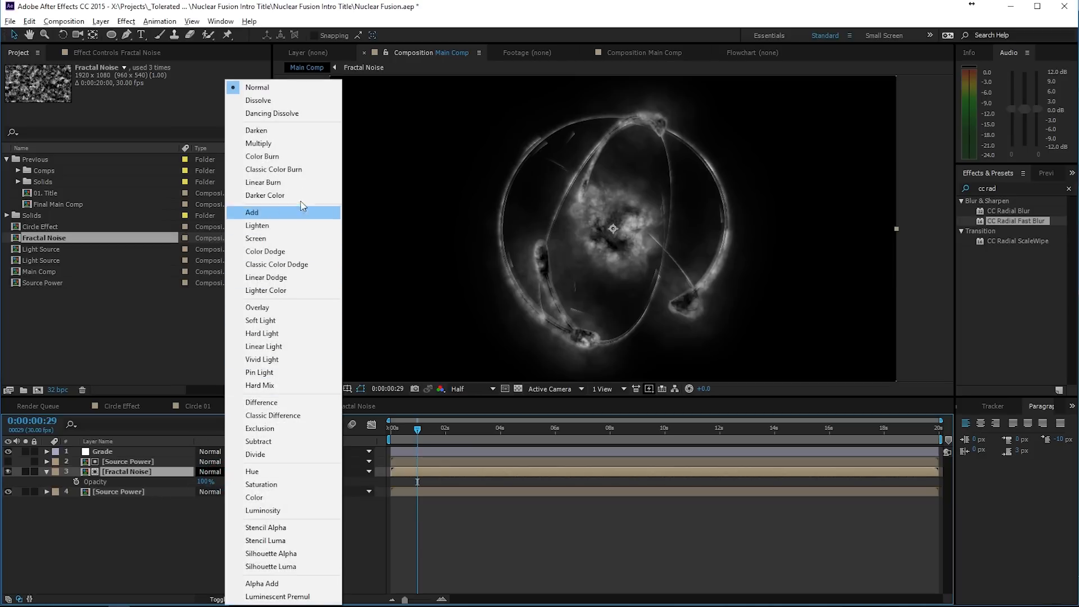
click(299, 170)
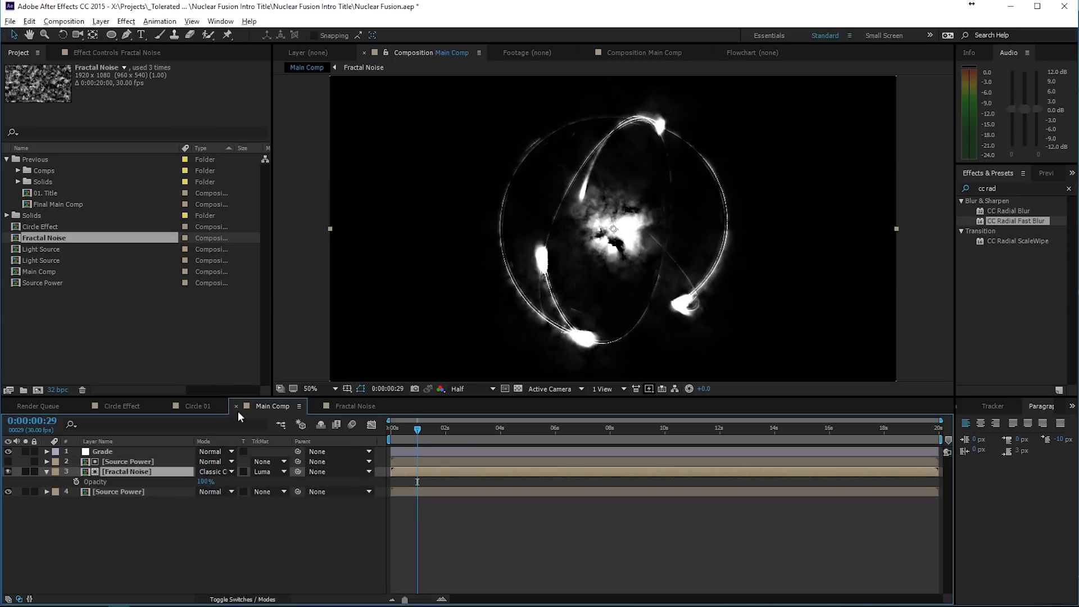
drag(205, 482, 179, 488)
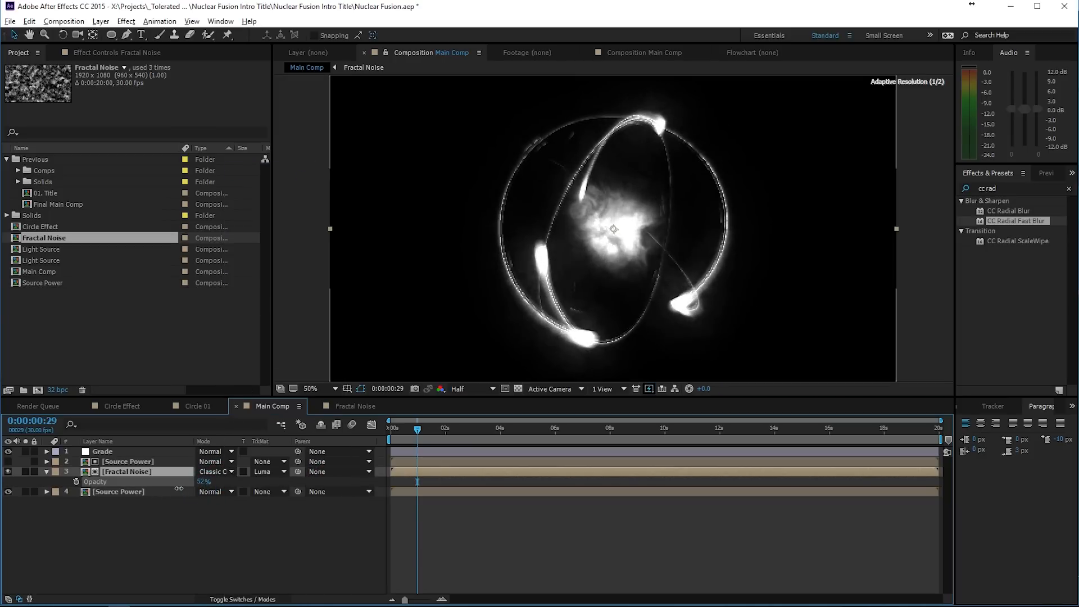
click(8, 472)
click(8, 473)
click(8, 472)
click(8, 472)
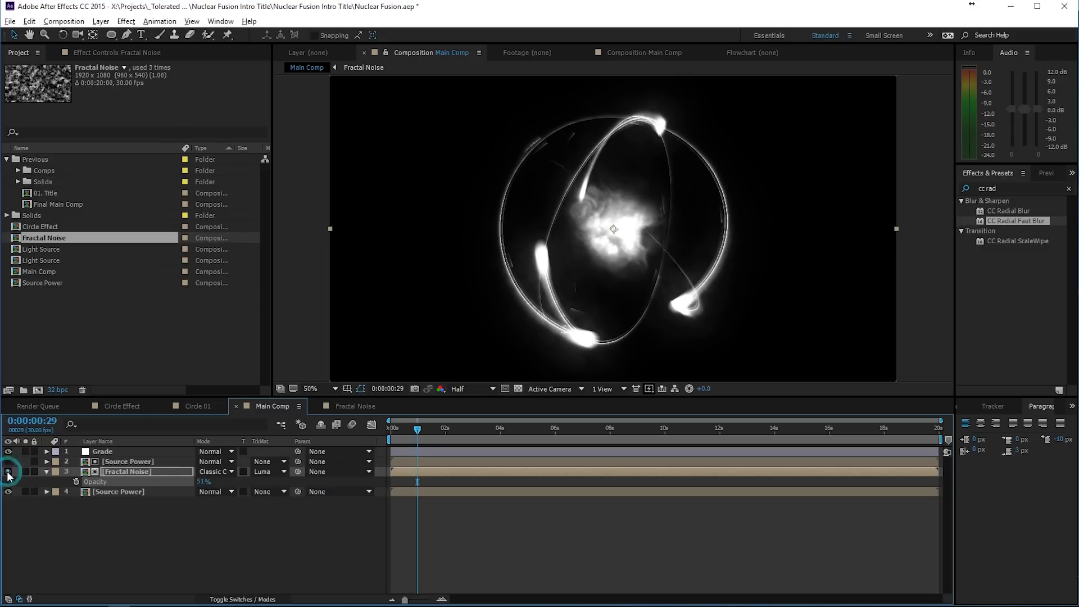
- Apply CC Radial Fast Blur to the Grade layer with zoom set to Brightest and an amount of 83
click(106, 453)
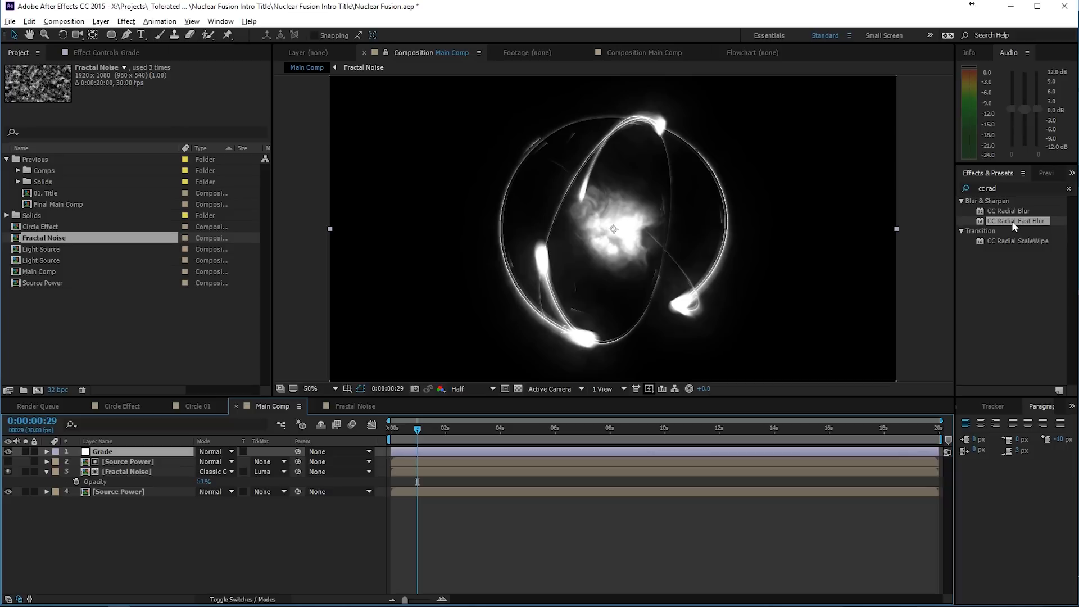
drag(1012, 221, 144, 454)
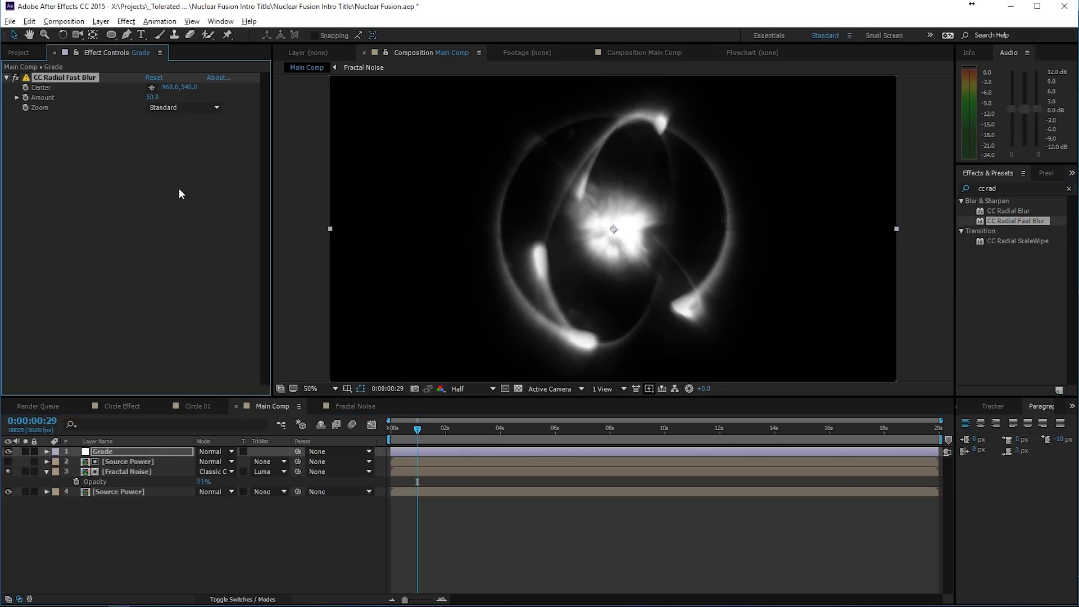
click(171, 109)
click(181, 129)
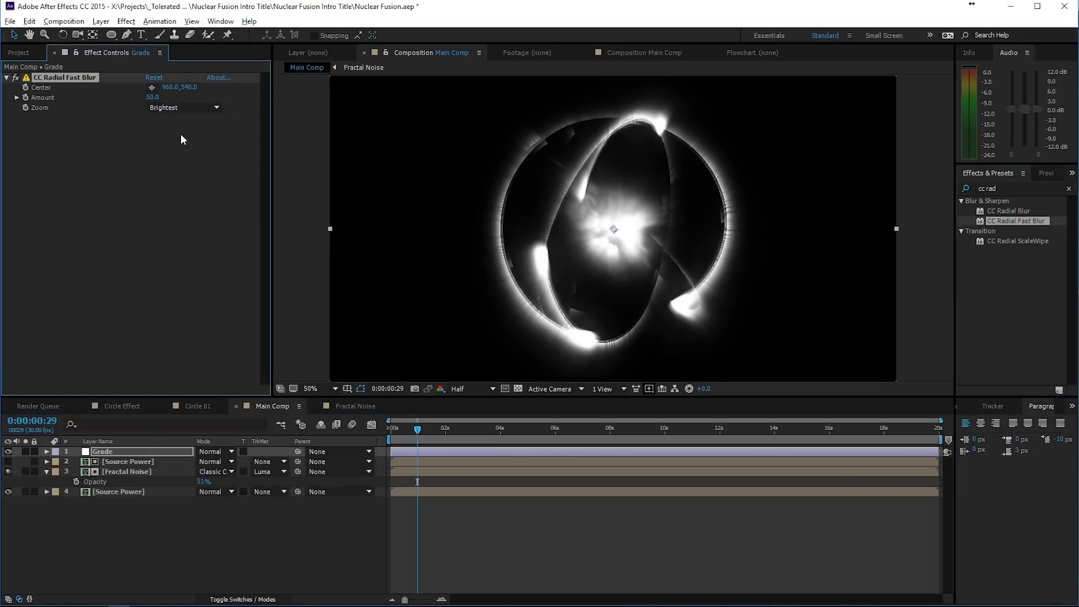
drag(155, 100, 191, 104)
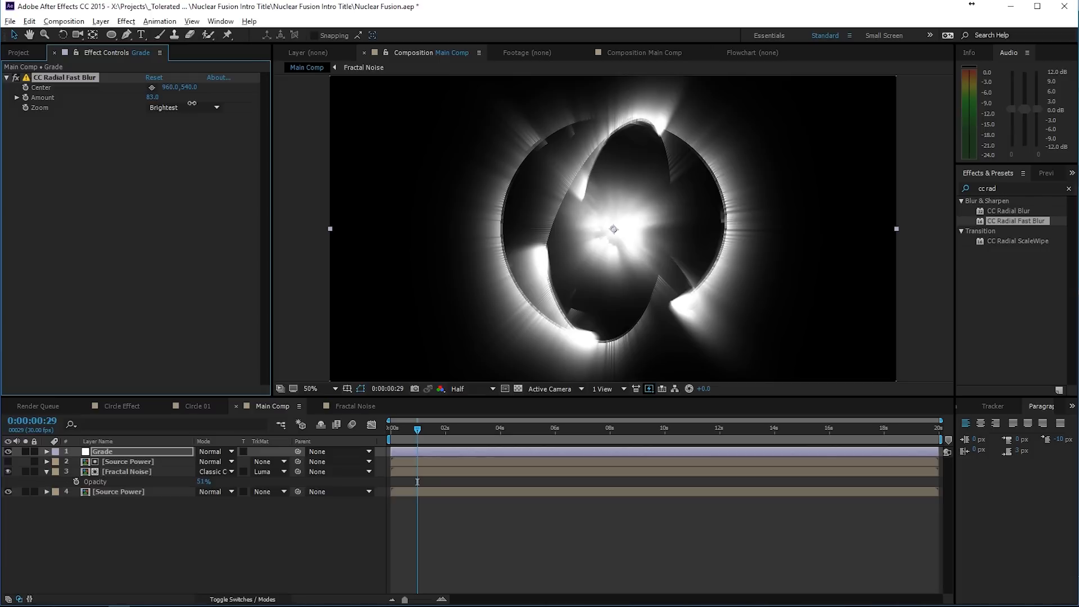
- Set the Grade layer to Screen mode at about 20% opacity and compare the result with the layer hidden and shown
click(213, 451)
click(282, 234)
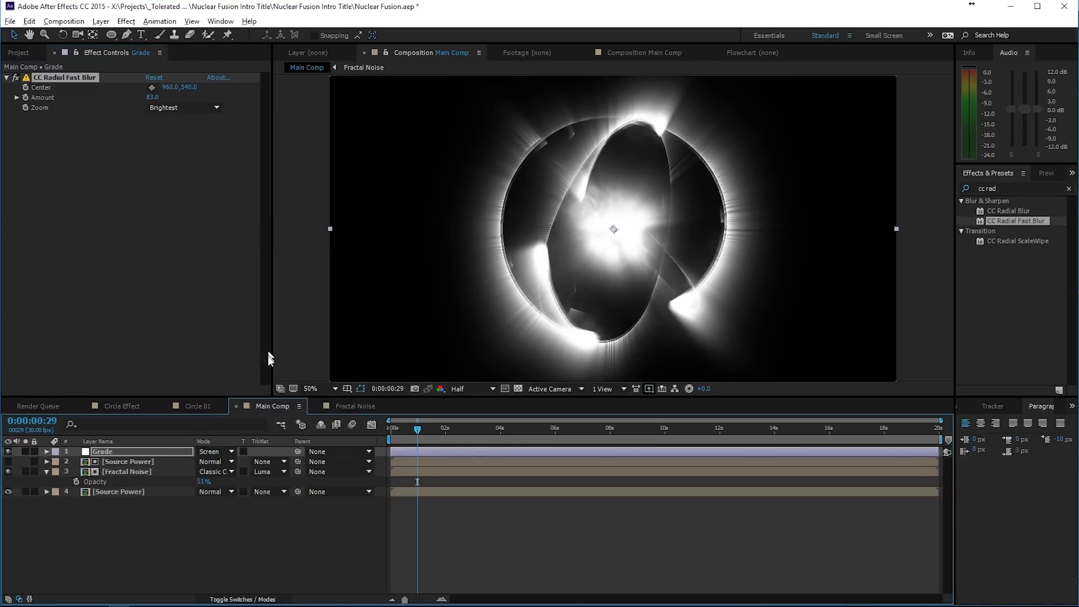
key(t)
drag(203, 462, 160, 459)
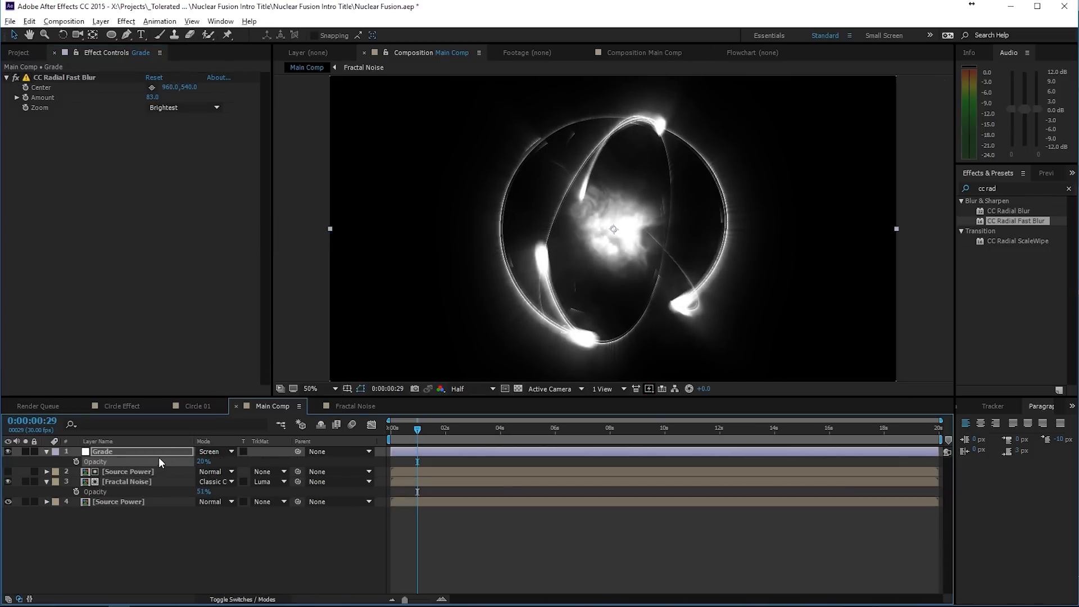
click(11, 451)
click(11, 450)
- Create a white 1920 × 1080 px solid at the top of Main Comp and name it Flare
right_click(180, 541)
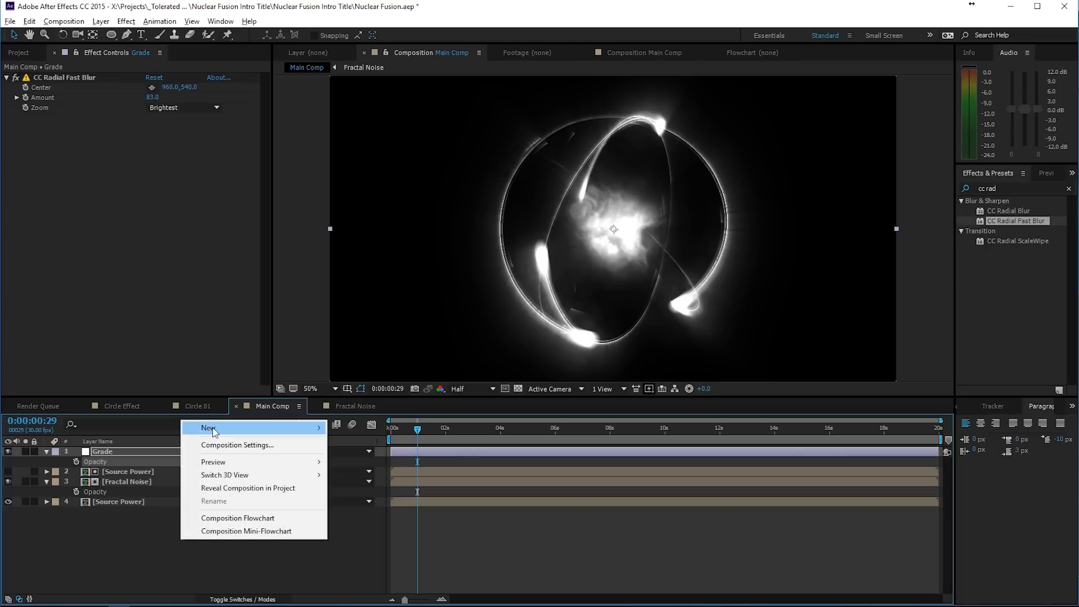
mouse_move(213, 428)
click(78, 459)
text(F)
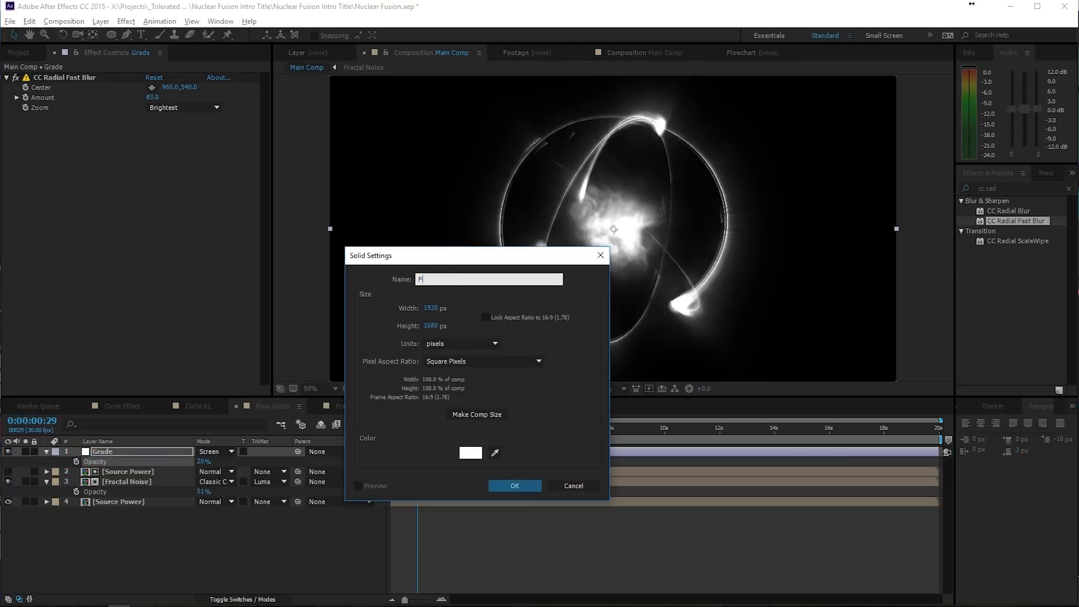
text(are)
key(Return)
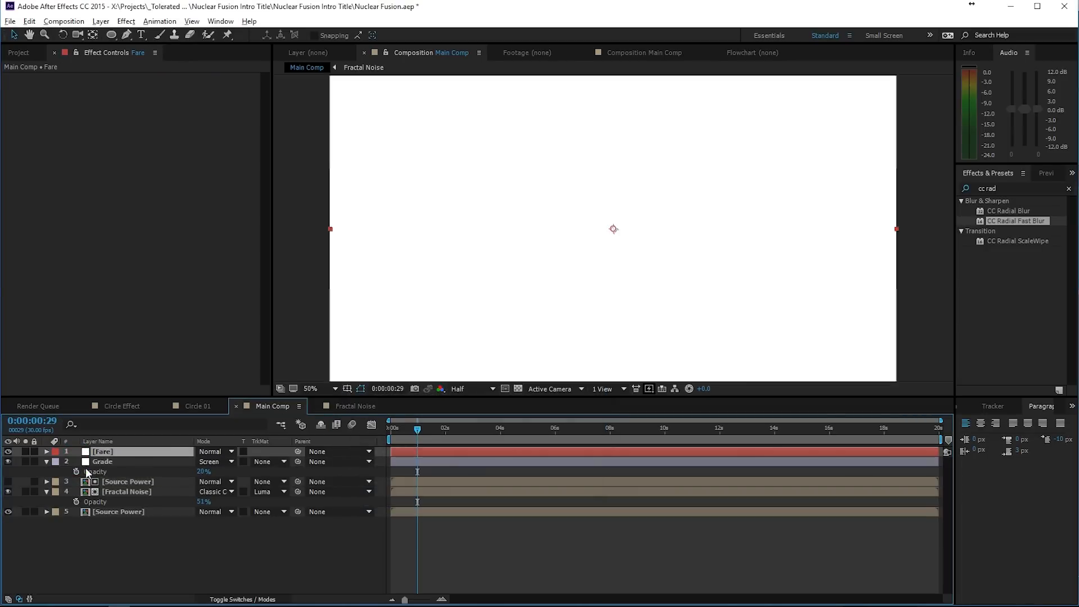
key(Return)
text(Flare)
key(Return)
- Apply the Lens Flare effect to the Flare layer and set its lens type to 105mm Prime
click(1000, 189)
key(BackSpace)
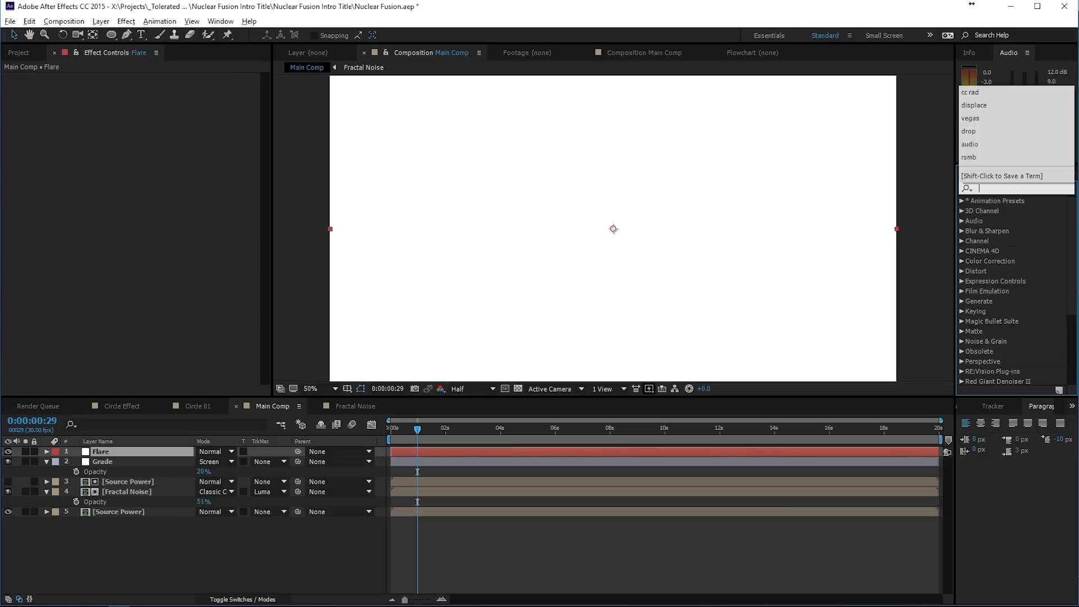
text(lens)
drag(1004, 251, 534, 251)
click(194, 107)
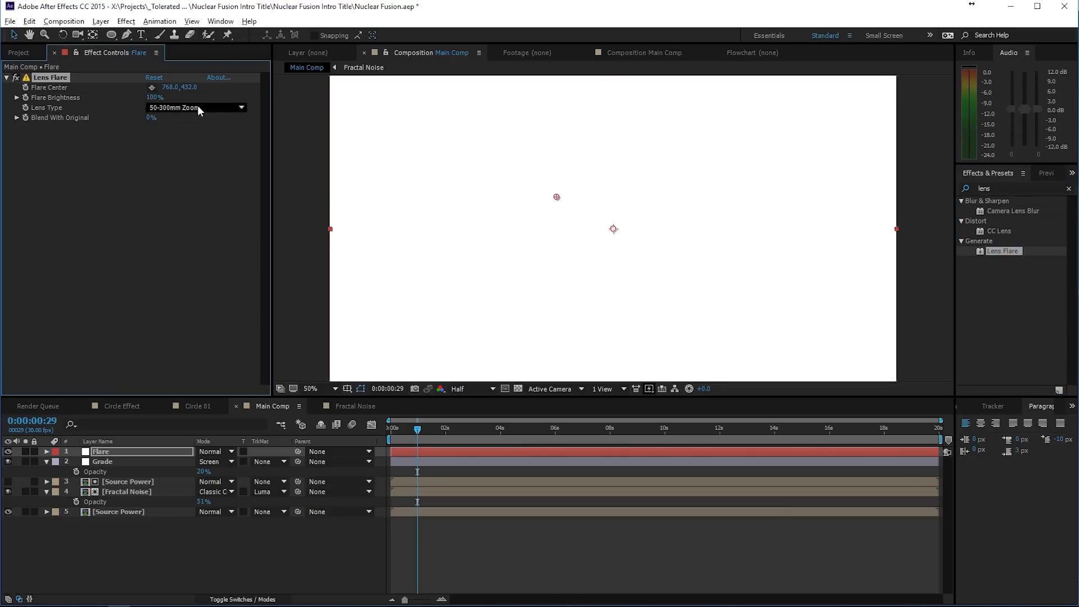
click(195, 144)
- Change the Flare solid's color to black in its solid settings
click(101, 21)
click(34, 45)
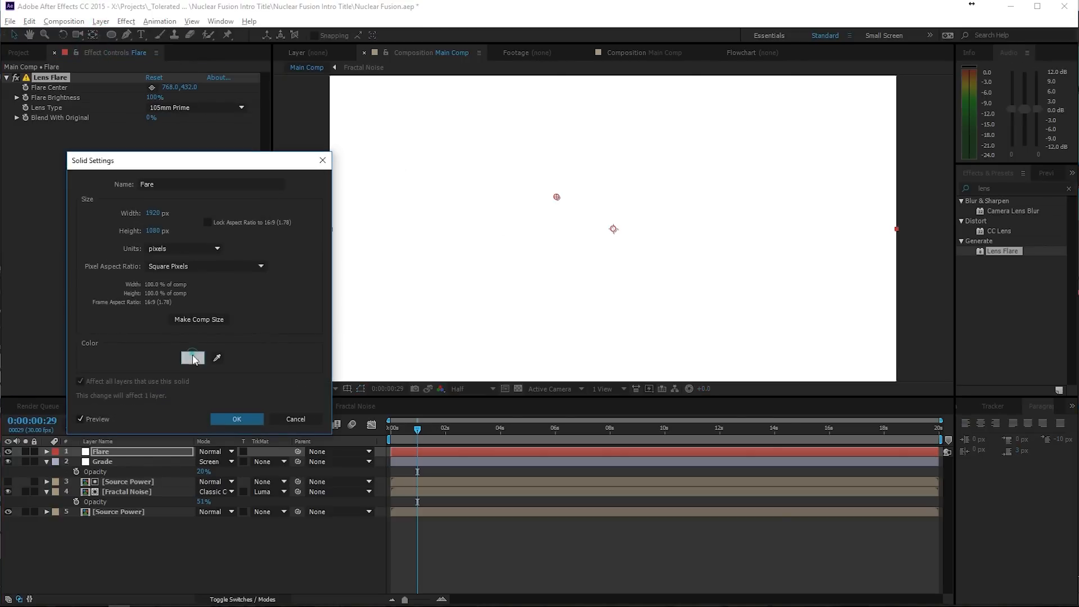
click(192, 358)
click(862, 318)
click(1022, 352)
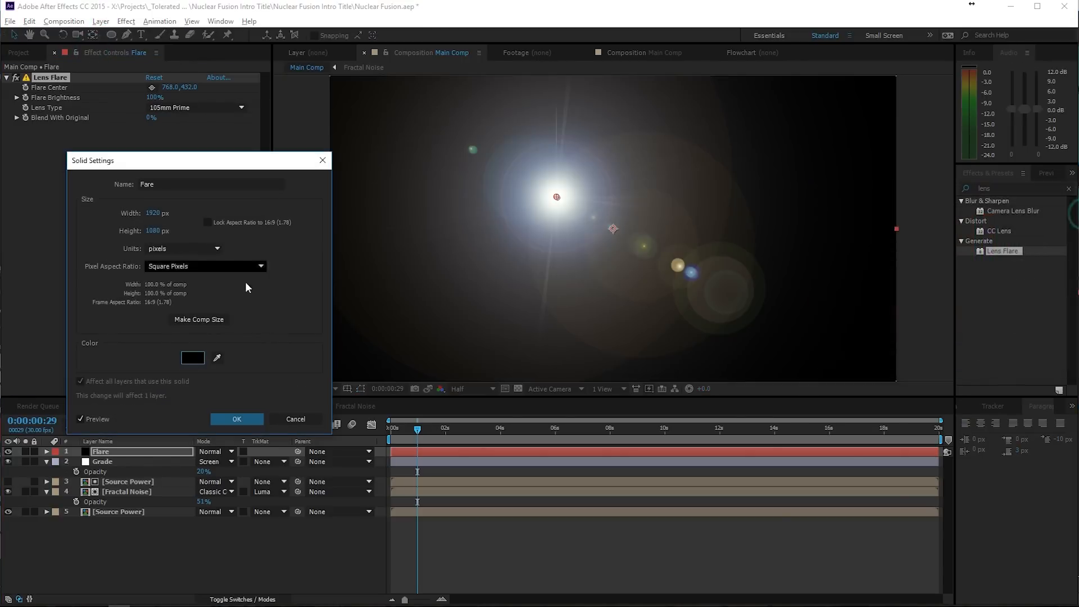
click(236, 419)
- Set the Flare layer to Screen mode and move the flare center onto the glowing core, at about 964, 534
click(217, 452)
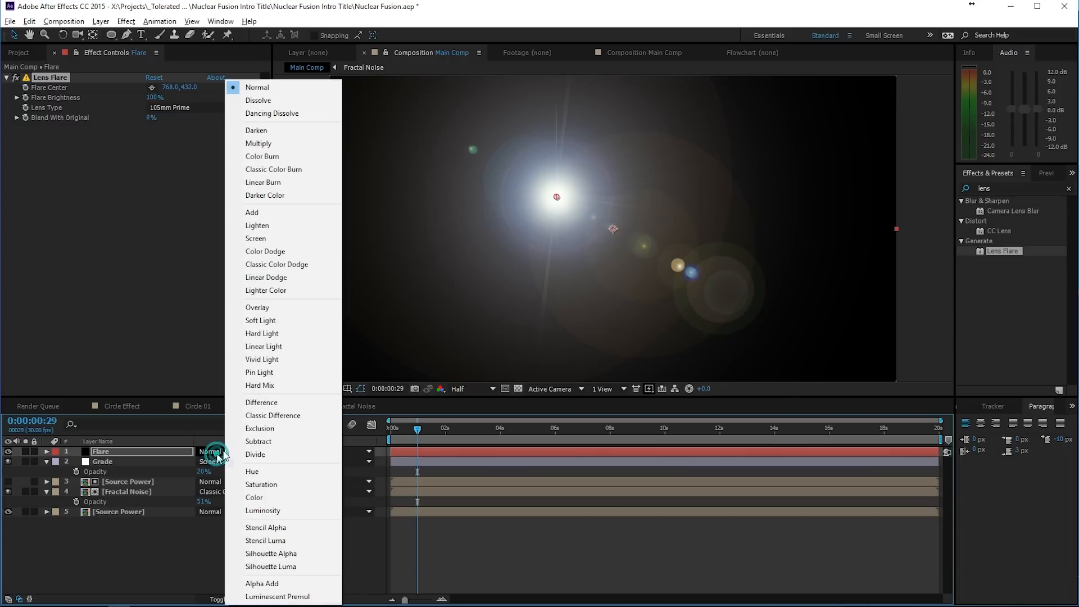
click(256, 238)
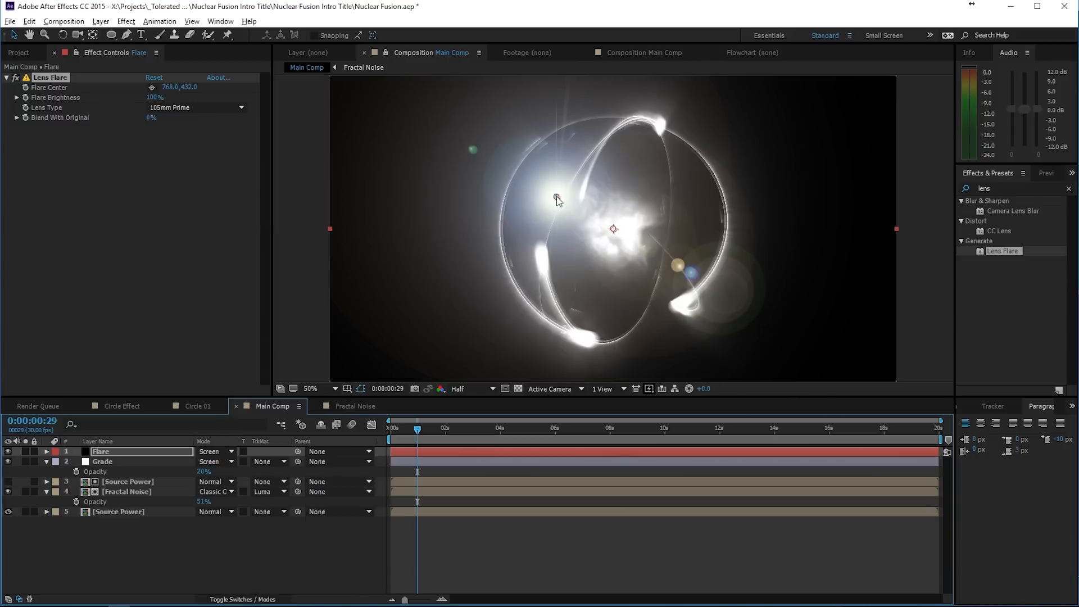
drag(557, 199, 614, 229)
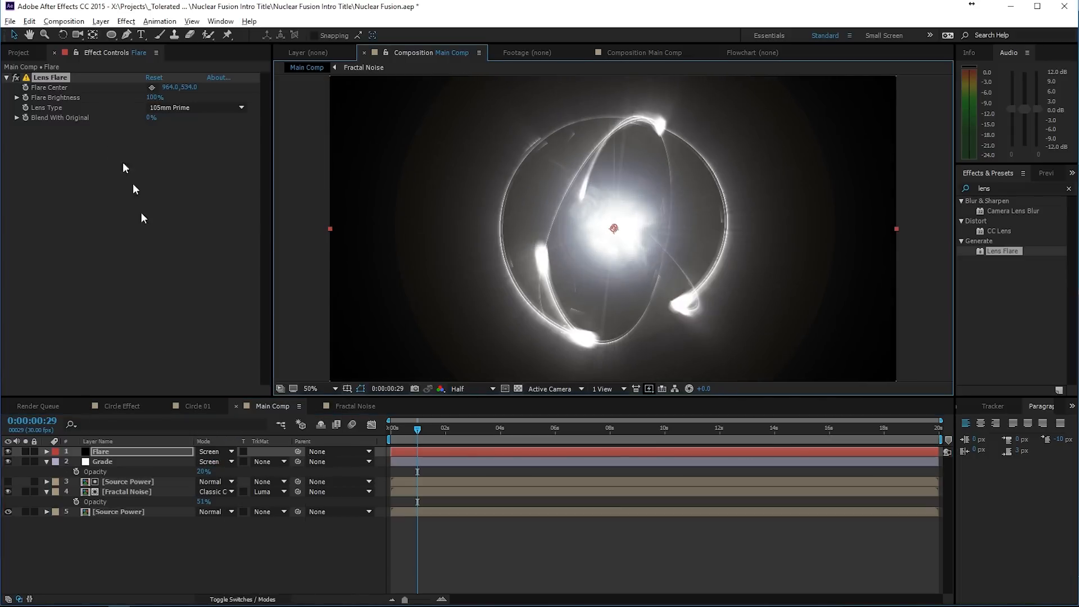
- Add the expression wiggle(1,100) to the Lens Flare's Flare Brightness and preview the flicker at different times
alt+click(26, 98)
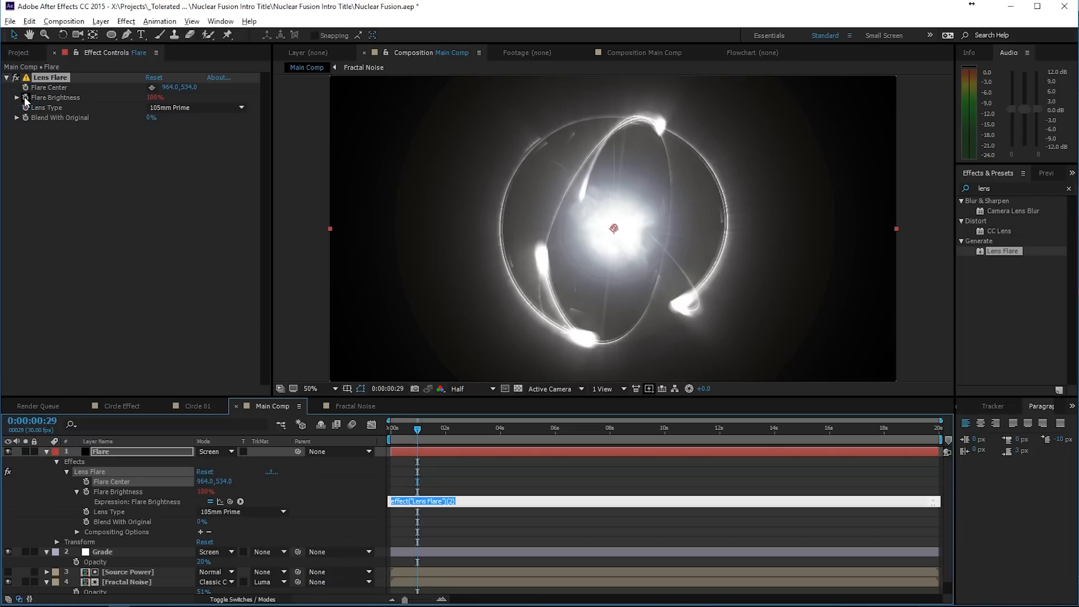
text(wiggle(1,100)
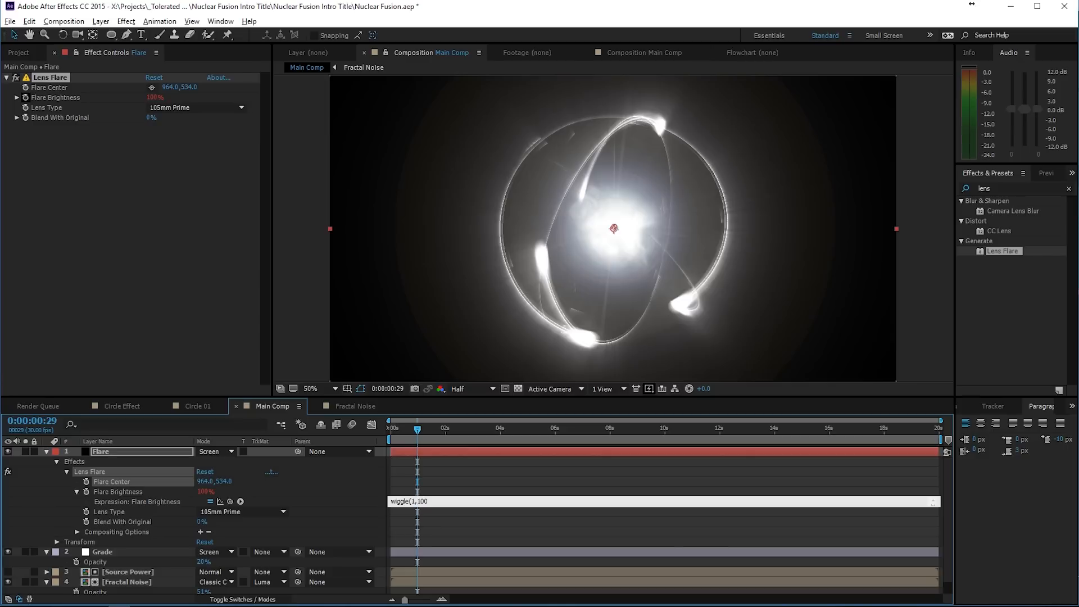
click(517, 467)
key(space)
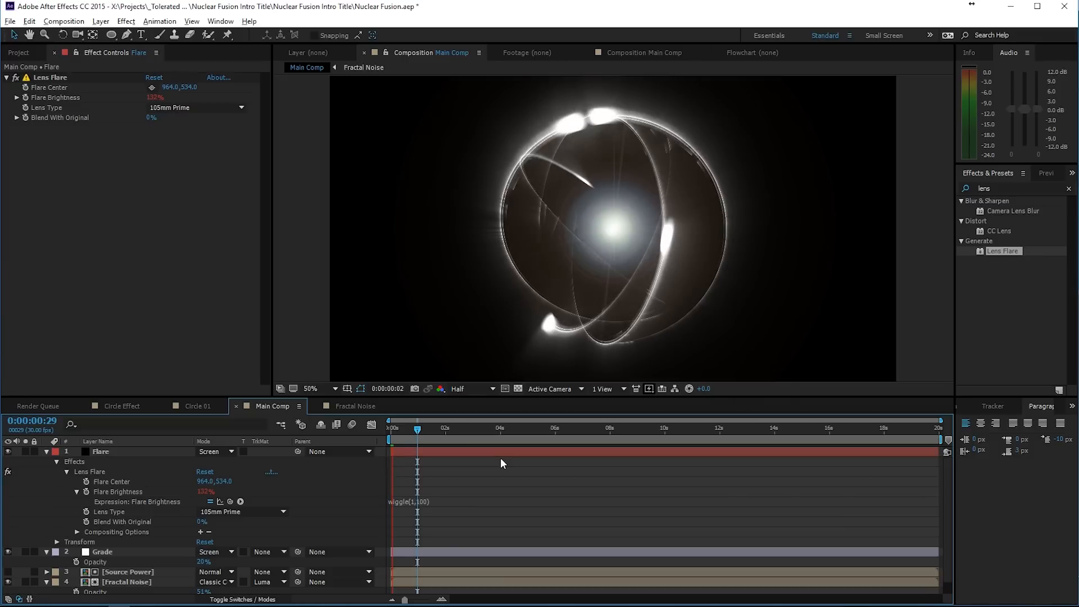
click(436, 430)
drag(436, 430, 408, 430)
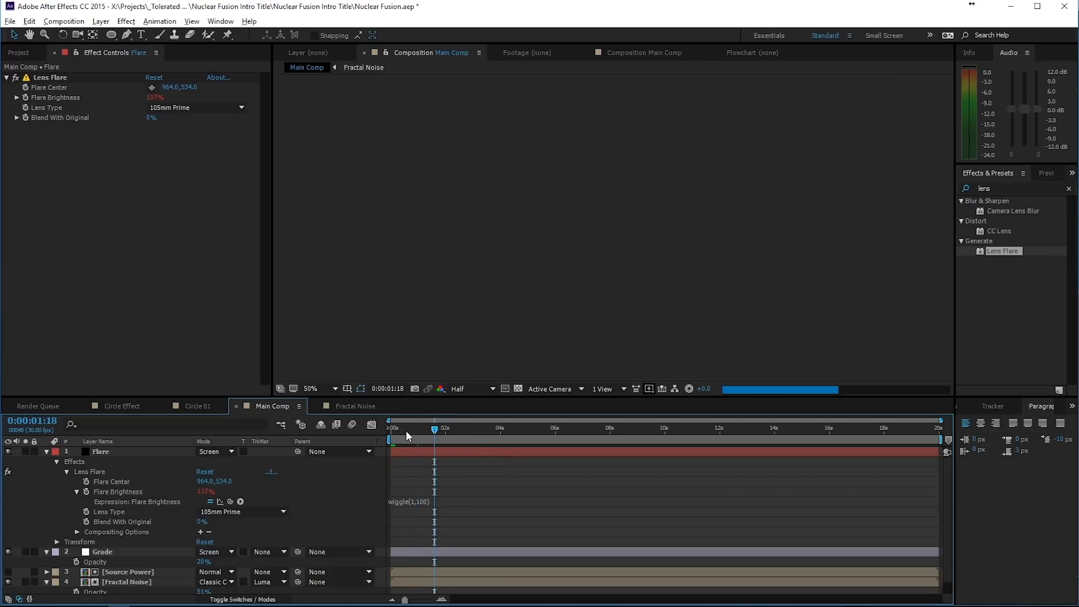
- Lower the Flare Brightness, preview the animation, and change its expression to wiggle(1,70)
mouse_move(153, 98)
mouse_down()
mouse_move(122, 103)
mouse_move(147, 99)
mouse_move(135, 99)
mouse_up()
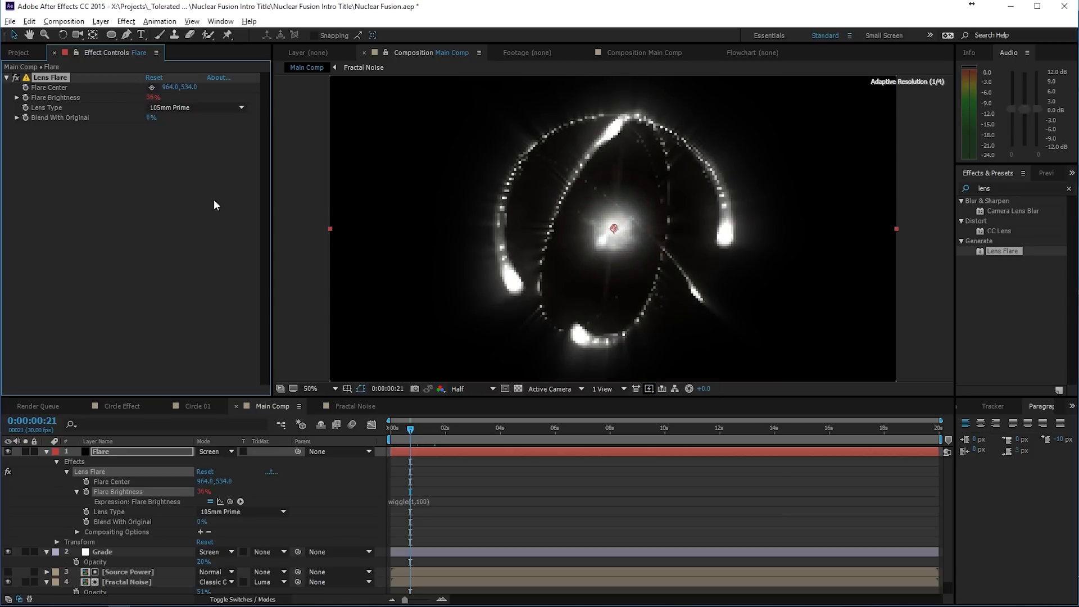
click(500, 489)
key(space)
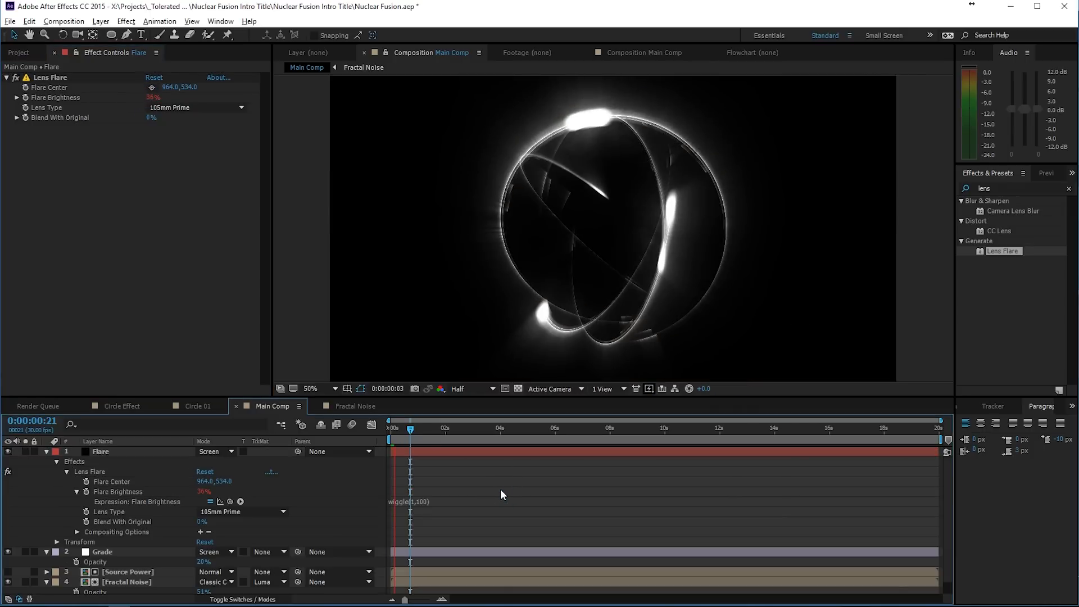
click(422, 501)
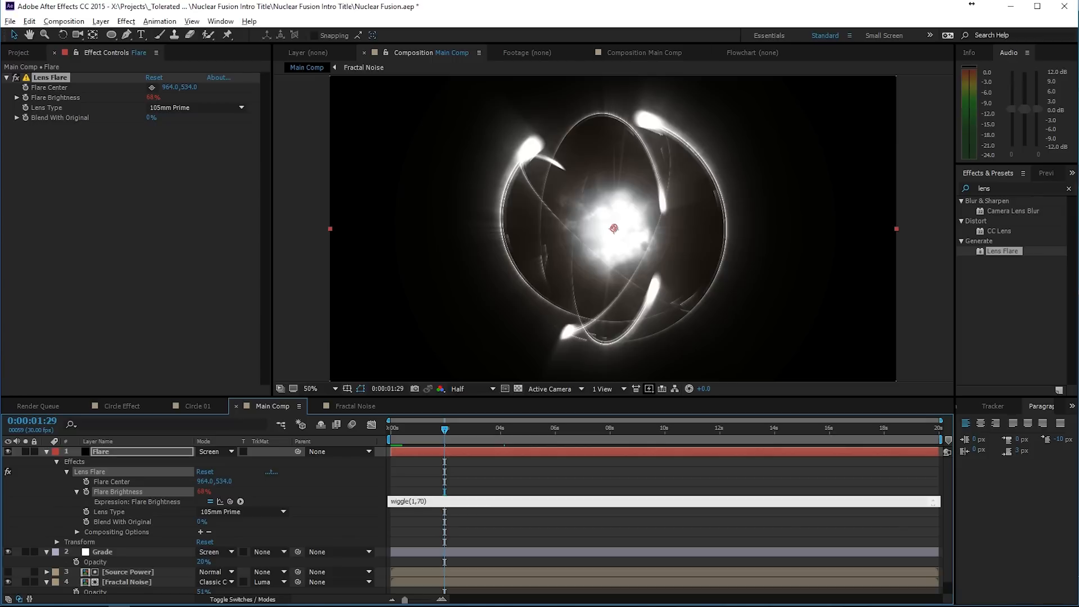
click(438, 525)
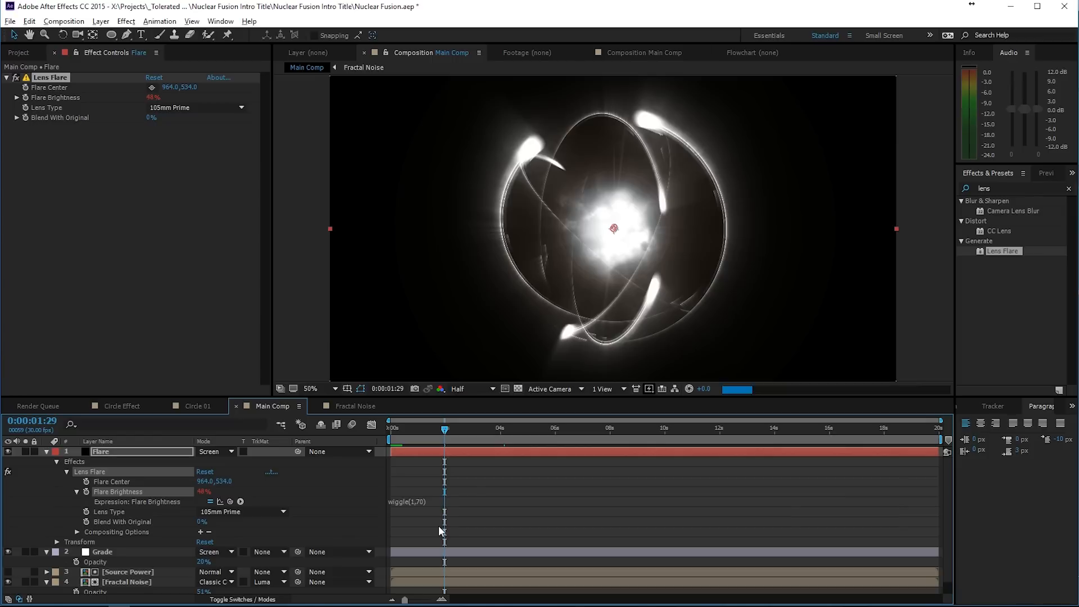
- Apply the Tint effect to the Flare layer with the default black and white mapping and collapse the layer's properties
click(126, 22)
mouse_move(54, 148)
click(190, 544)
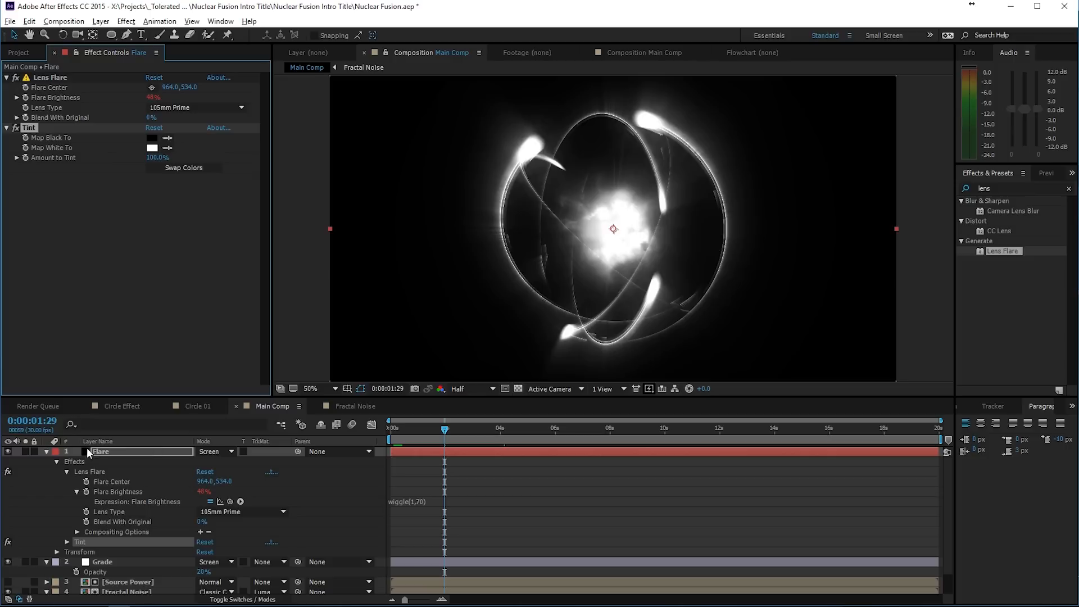
click(46, 452)
- Rename the Grade layer as Radial Blur
click(121, 462)
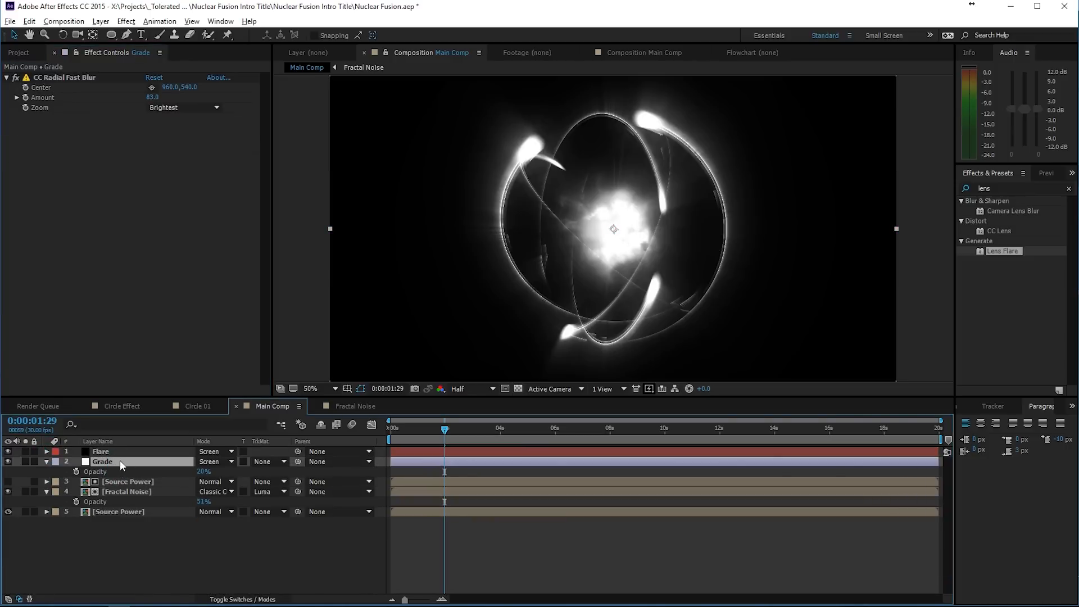
key(Return)
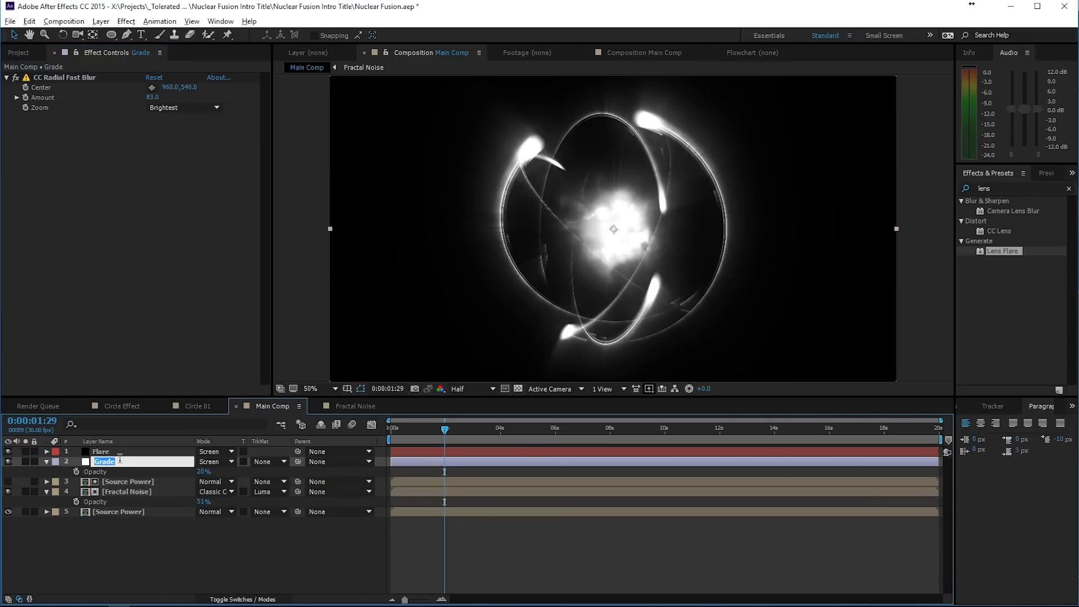
text(Radial Blur)
key(Return)
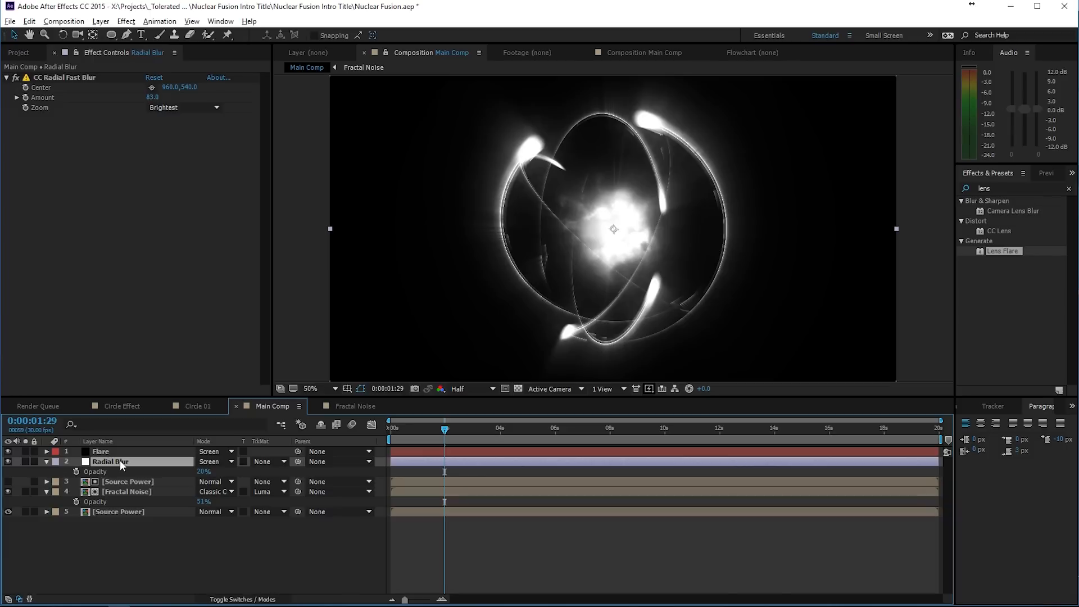
- Create a new adjustment layer named Grade and move it above the Flare layer to the top of the stack
right_click(151, 565)
mouse_move(214, 458)
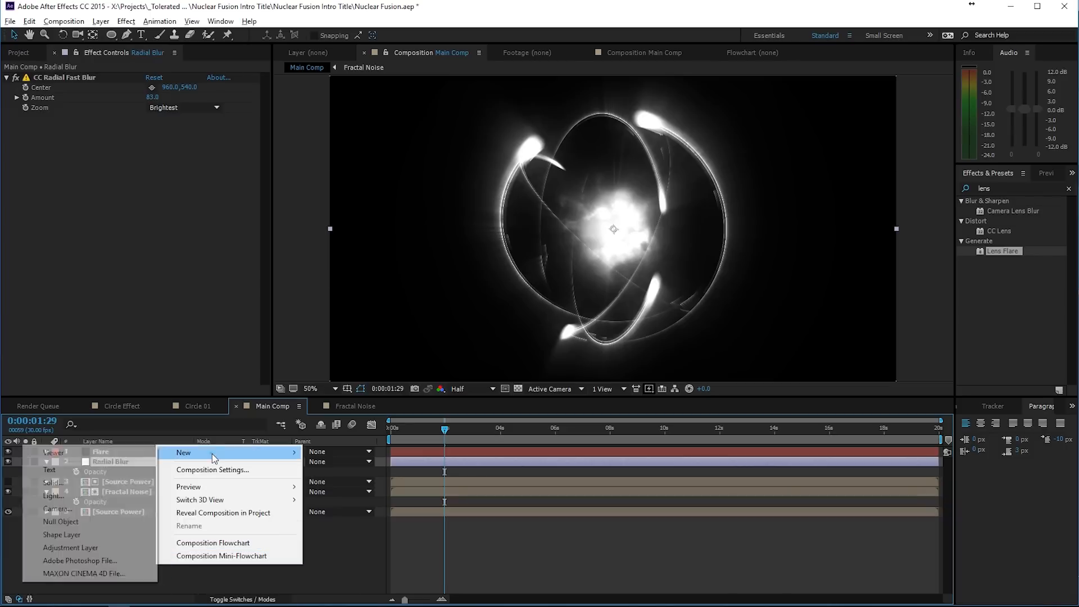
click(63, 547)
key(Return)
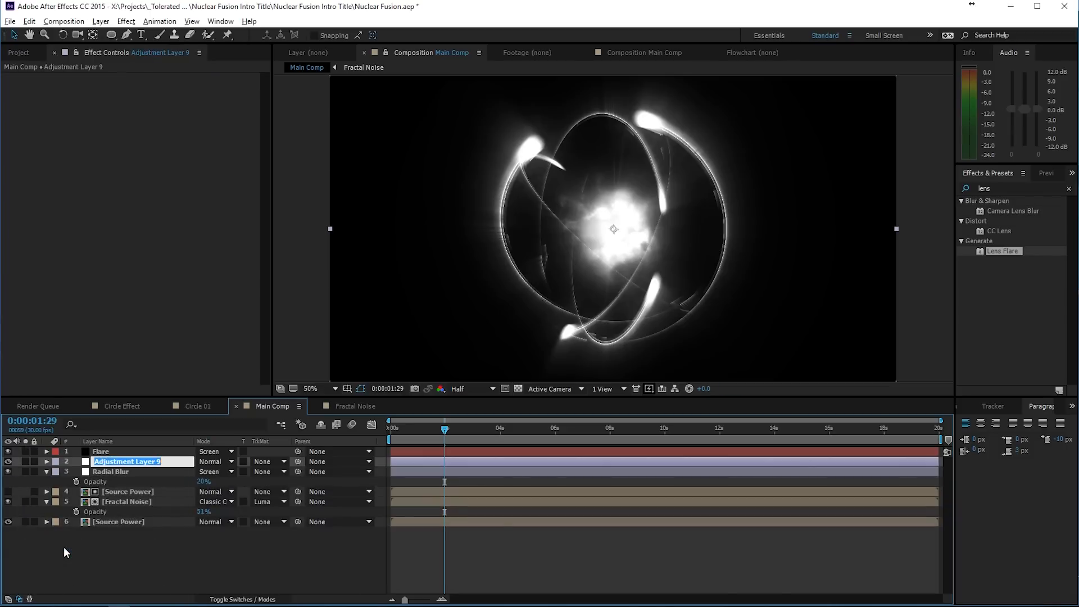
text(Glade)
key(Return)
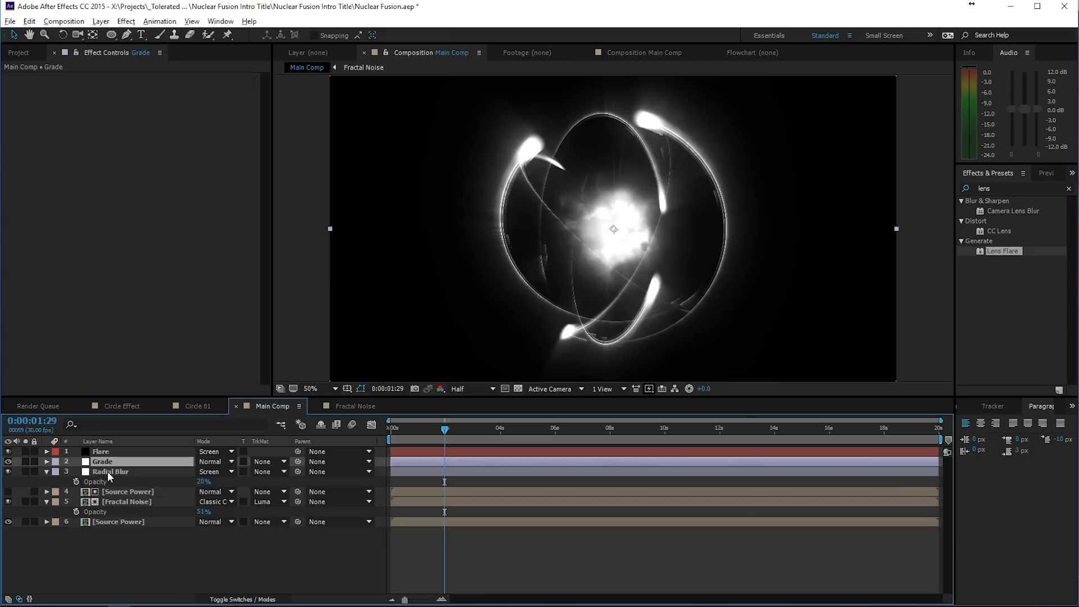
drag(109, 463, 113, 447)
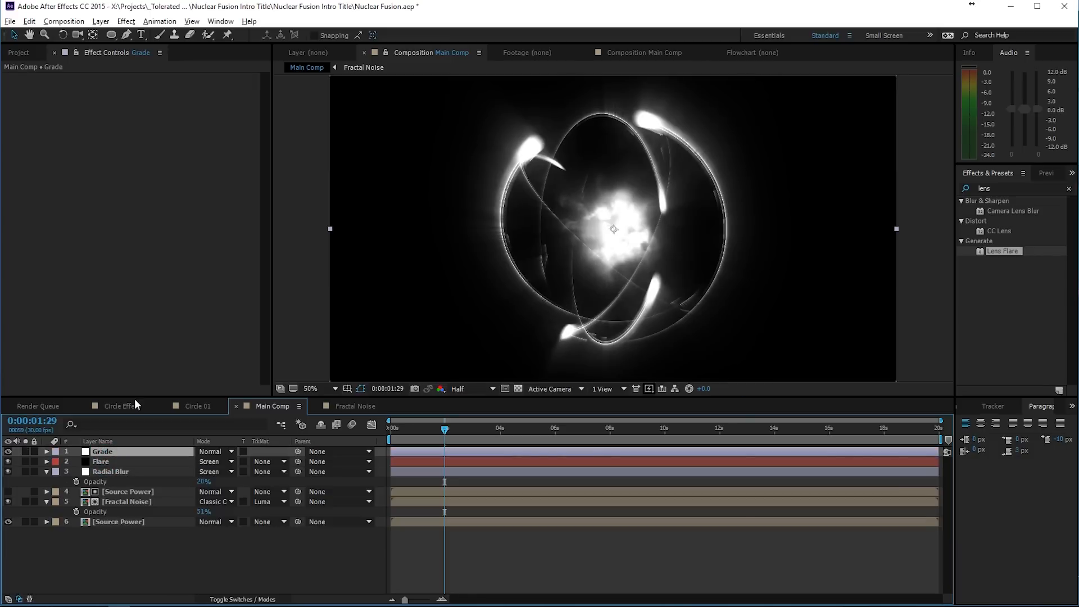
- Apply Curves to the Grade layer and shape the RGB curve into a gentle S for more contrast
click(126, 22)
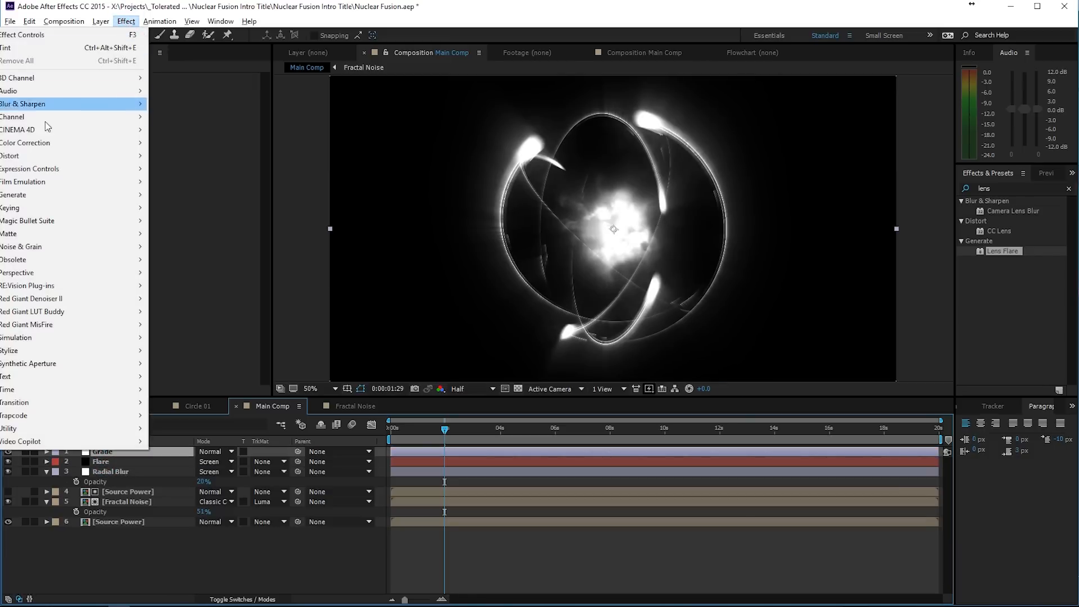
mouse_move(34, 142)
click(191, 377)
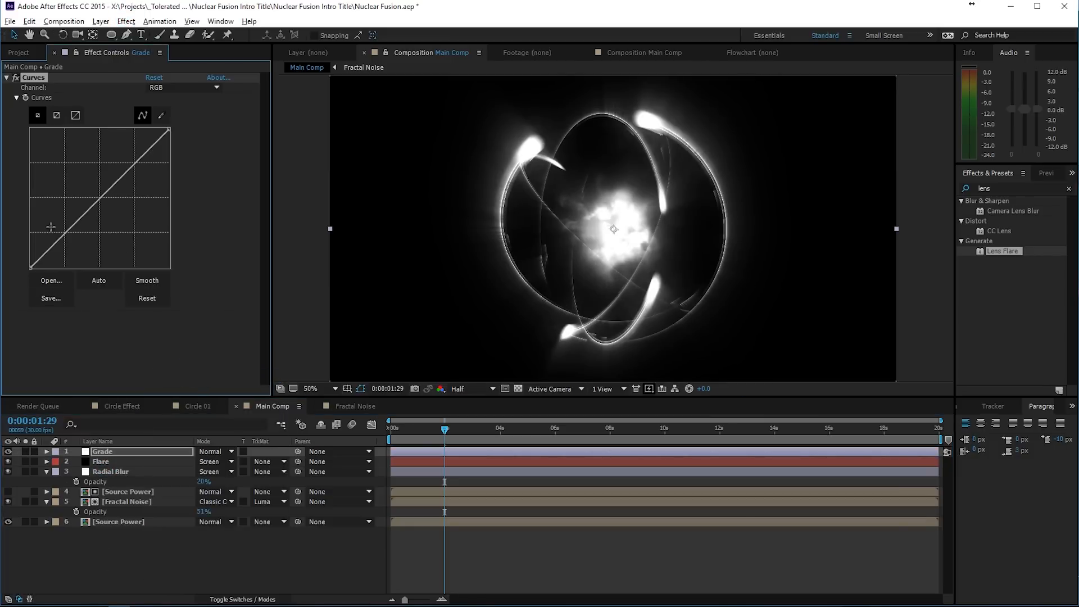
drag(65, 233, 66, 238)
drag(125, 186, 126, 168)
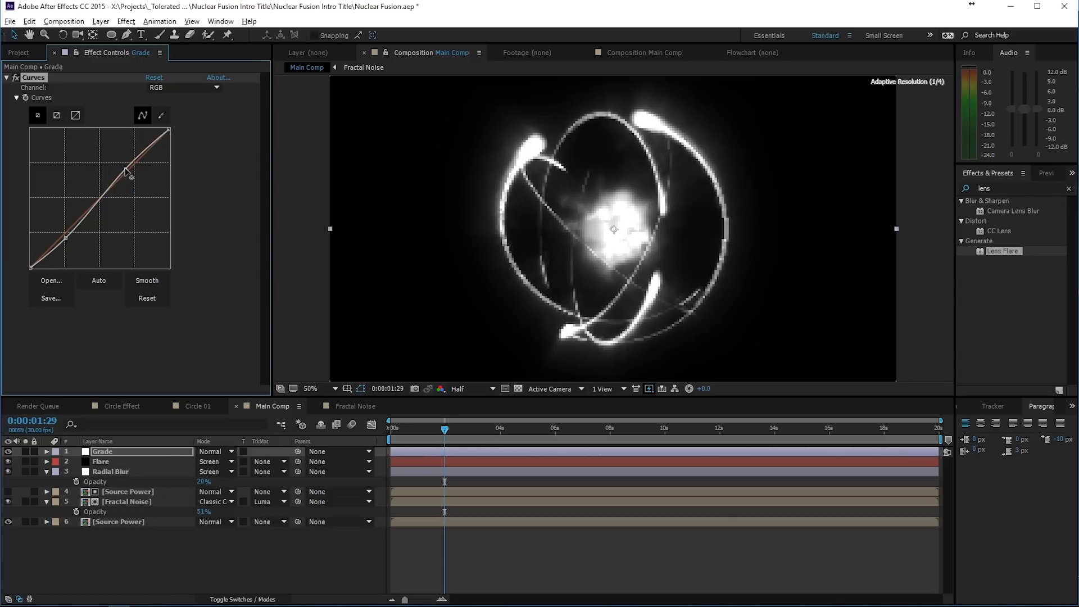
- Bow the Red curve strongly upward and the Blue curve downward to tint the image orange
click(141, 89)
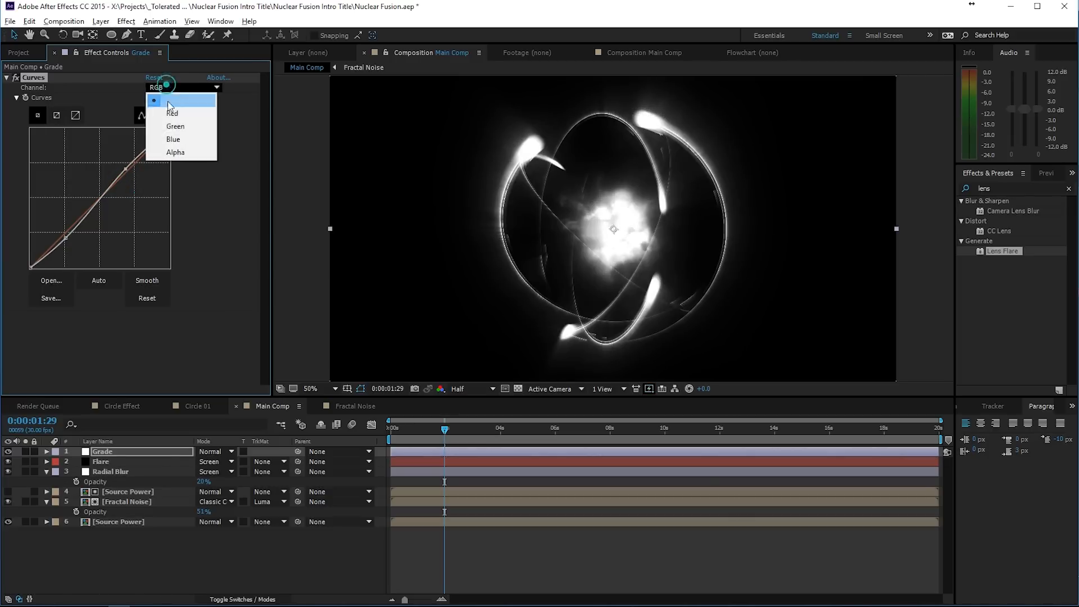
click(169, 109)
drag(131, 167, 103, 151)
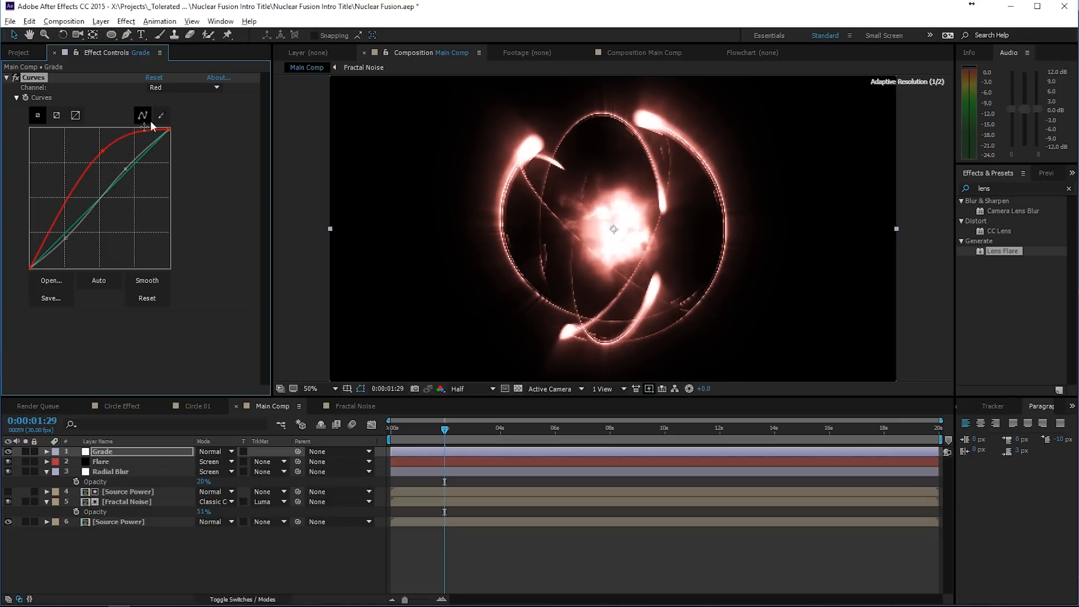
click(185, 87)
click(181, 137)
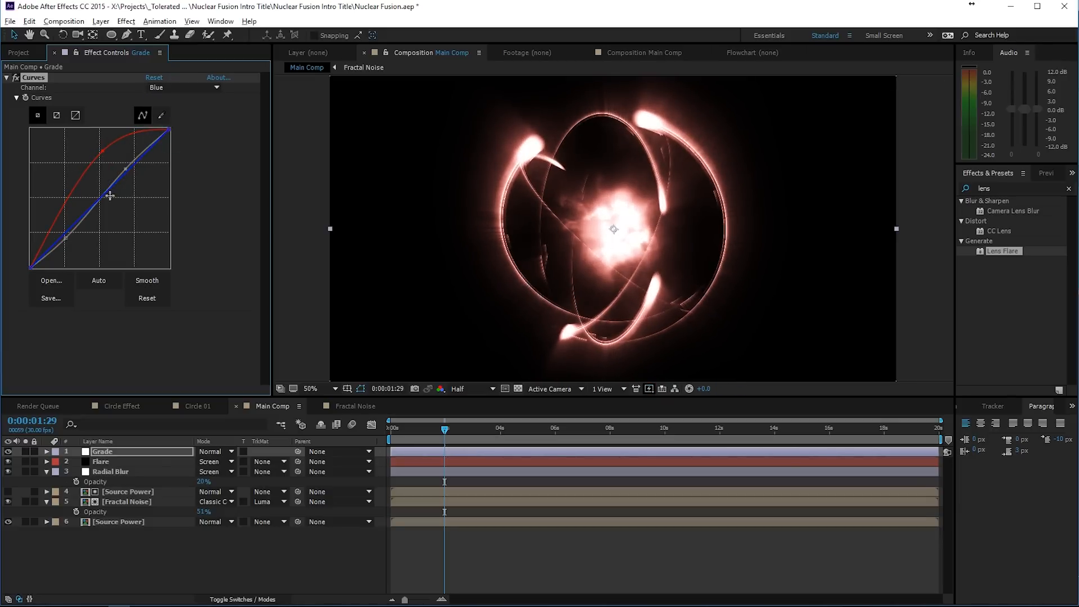
drag(111, 196, 115, 209)
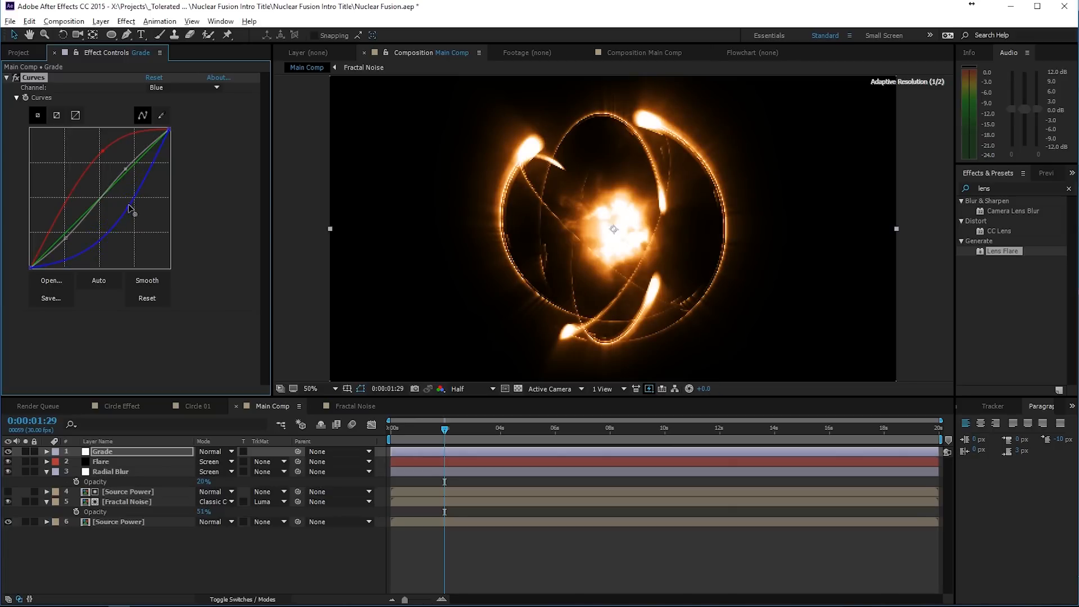
- Shape the Green curve into an S by lowering its shadows and raising its highlights
click(181, 88)
click(182, 127)
click(71, 226)
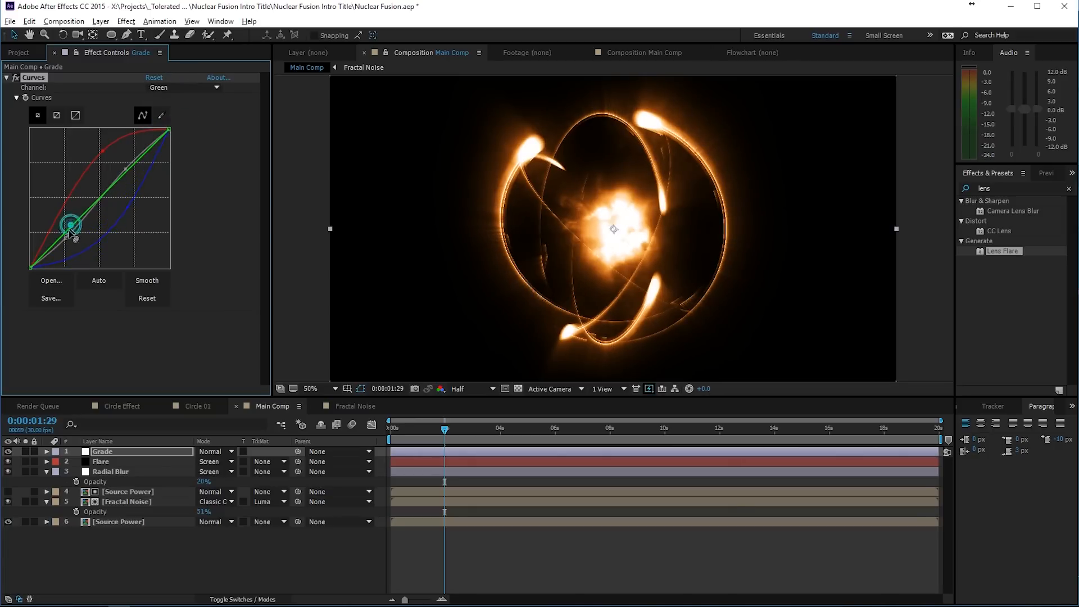
drag(69, 230, 73, 241)
drag(120, 194, 122, 171)
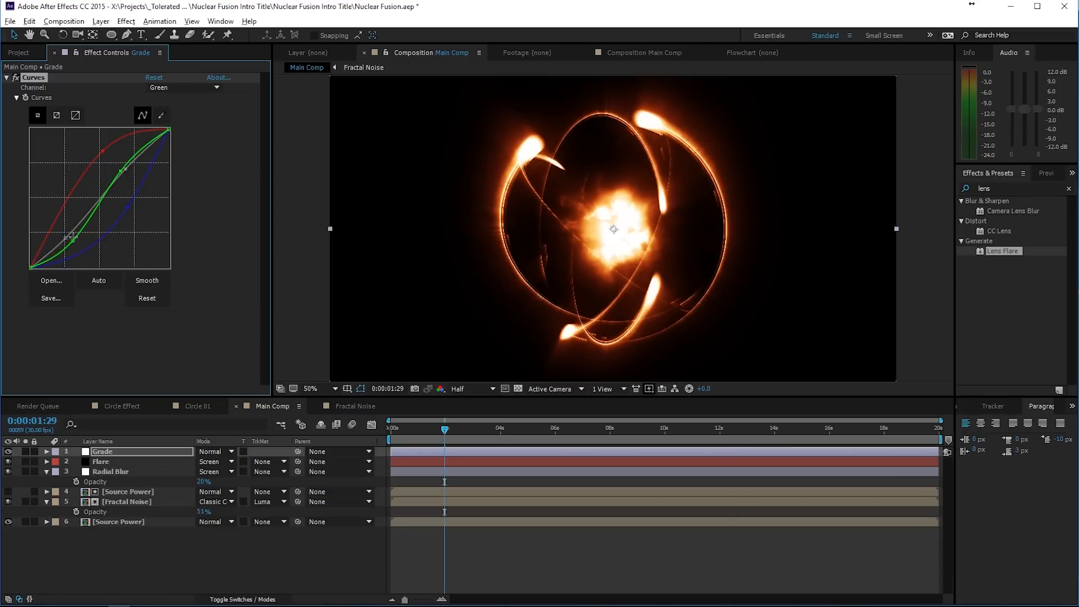
drag(72, 241, 75, 245)
- Pull the Blue curve's existing point slightly lower to warm the image further
click(168, 87)
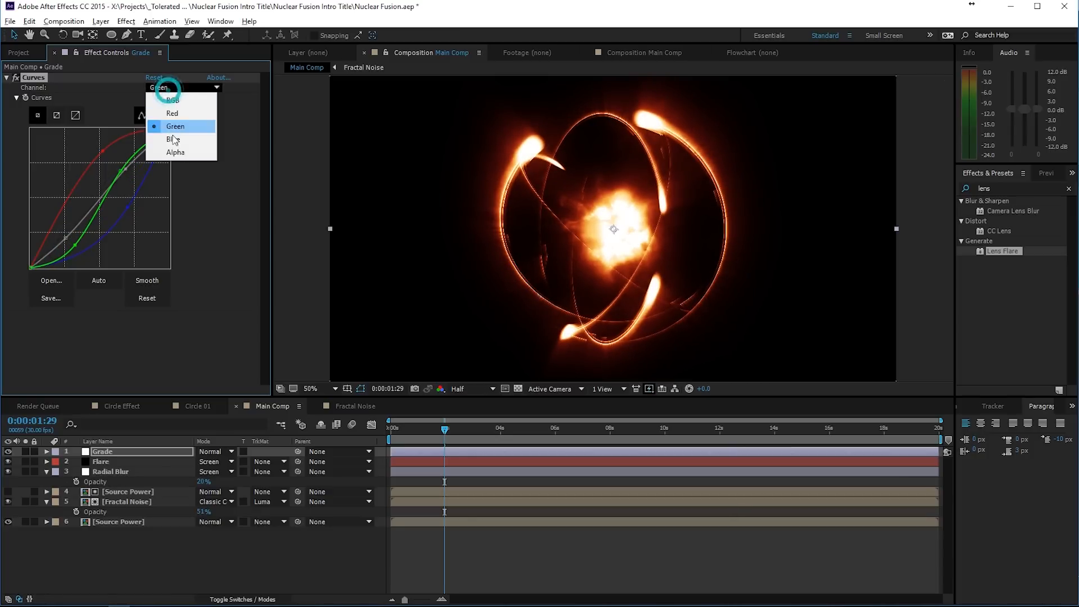
click(172, 136)
drag(129, 210, 130, 214)
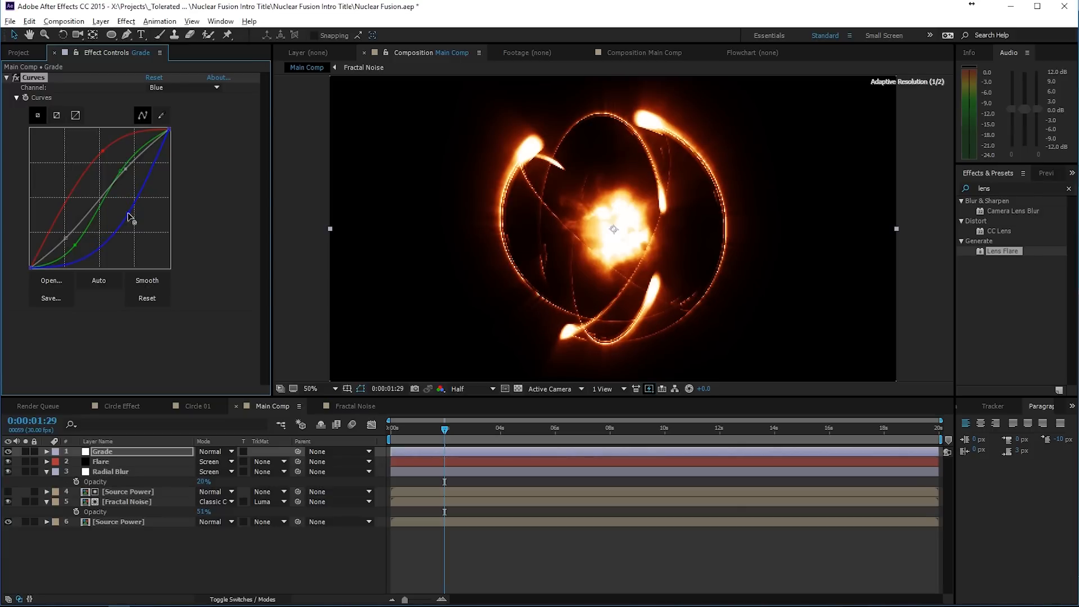
- Lower the Red curve's point slightly and compare the image with the Grade layer hidden and shown
click(103, 151)
drag(102, 151, 106, 157)
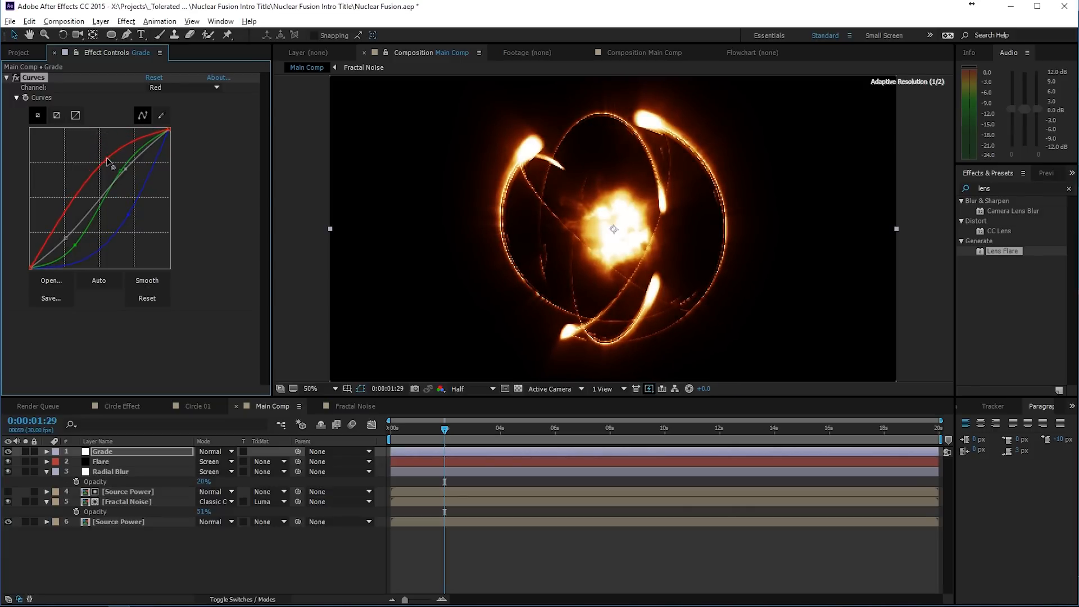
click(9, 453)
click(8, 452)
click(8, 452)
click(9, 452)
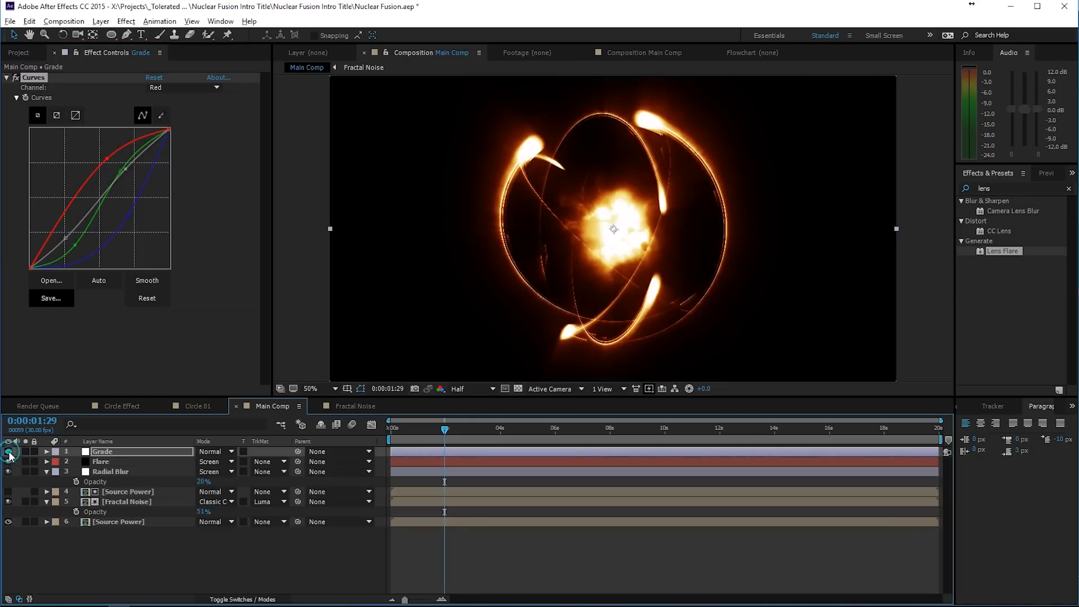
- Add a Glow effect to the Grade layer with a radius of 74 and an intensity of 0.2
click(125, 22)
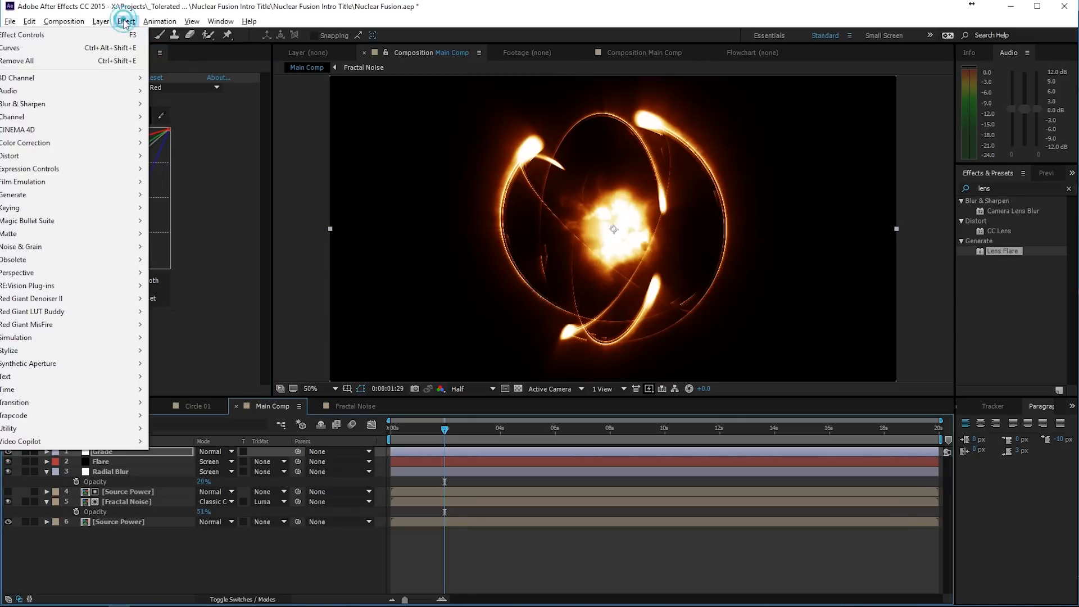
mouse_move(23, 351)
click(207, 245)
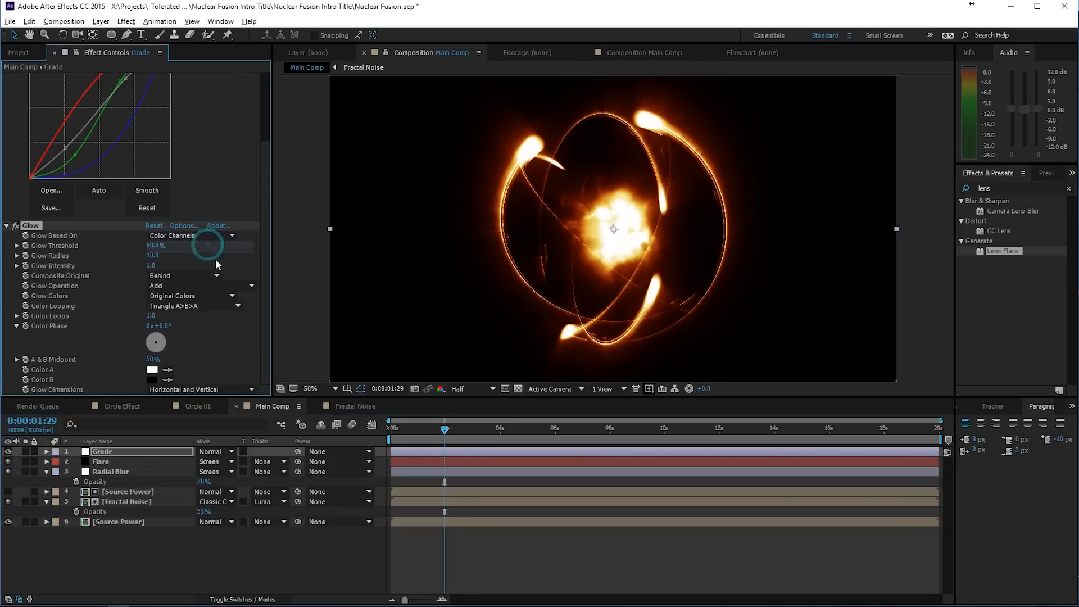
drag(153, 257, 120, 278)
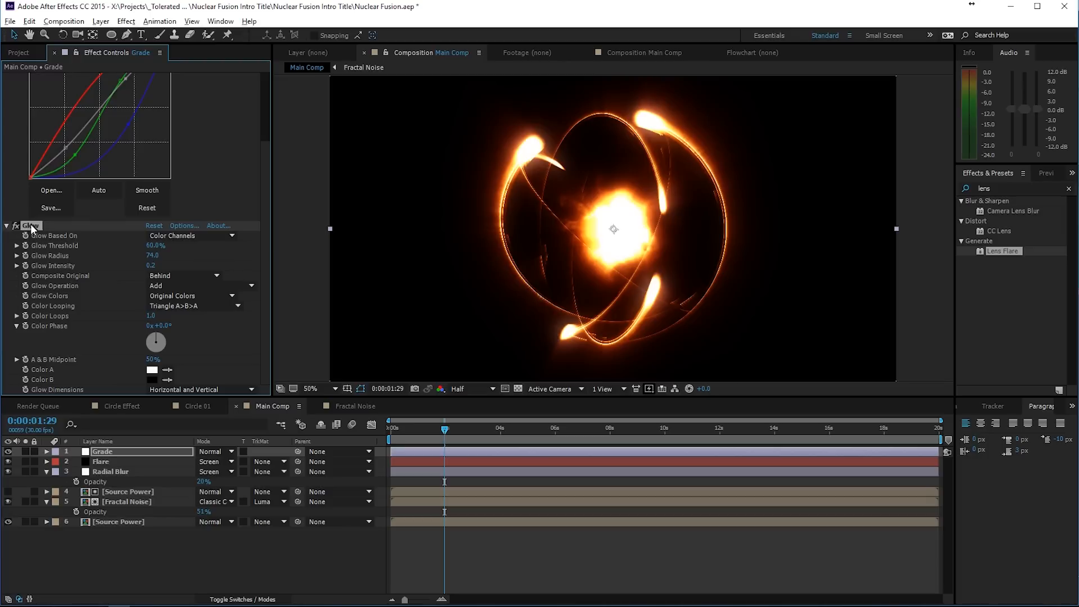
- Duplicate the Grade layer's Glow and set the copy's radius to 369 and its intensity to 0.1
click(31, 226)
key(ctrl+d)
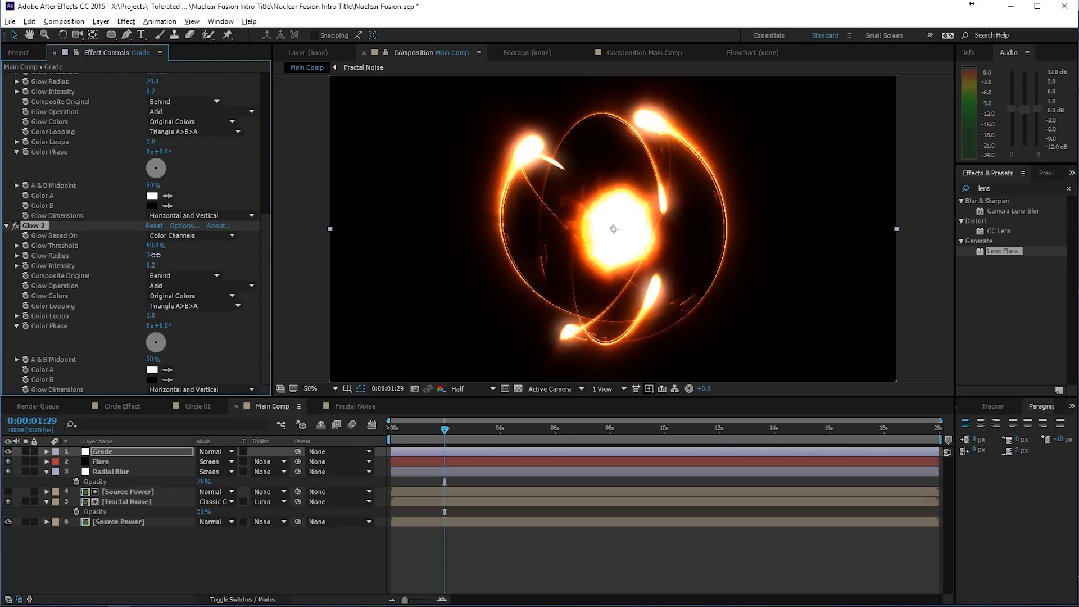
drag(155, 255, 328, 254)
drag(152, 265, 149, 265)
click(180, 262)
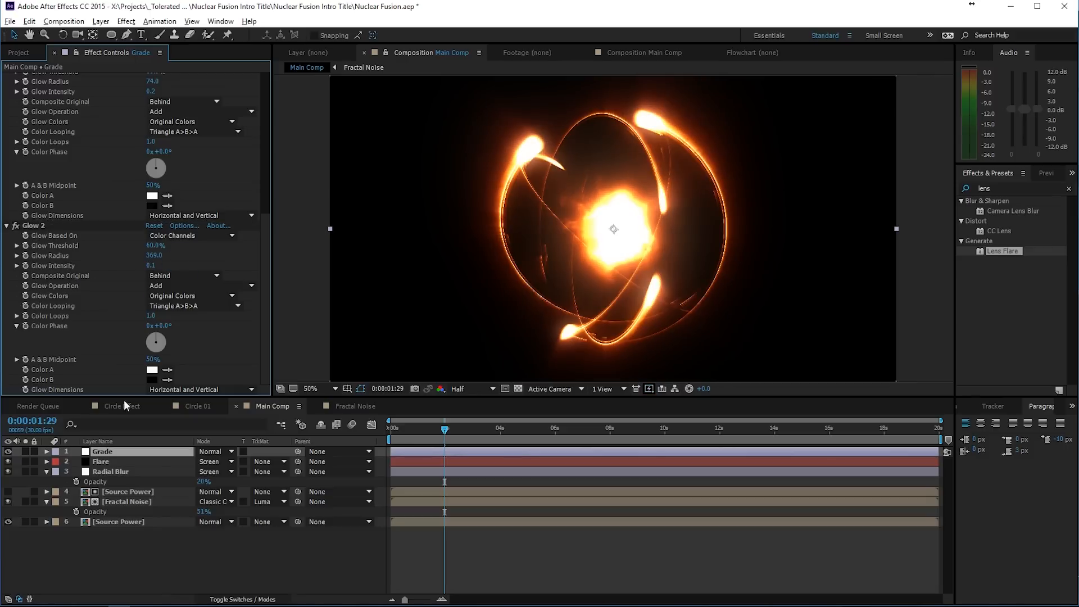
- Toggle the Grade layer's visibility repeatedly to compare the composition with and without the curves and glows
click(8, 453)
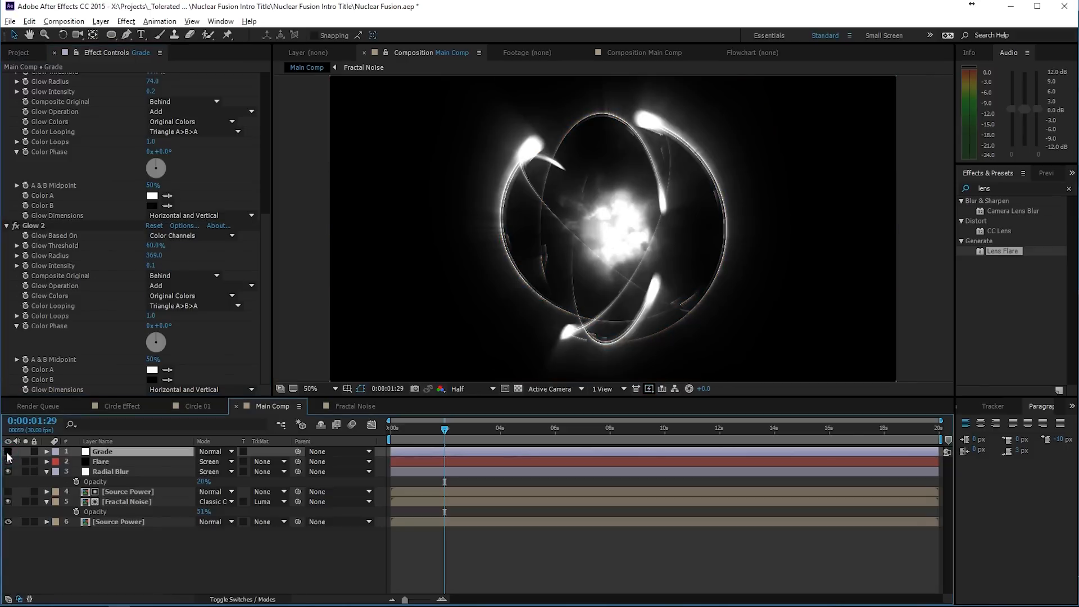
click(8, 452)
click(8, 453)
click(8, 453)
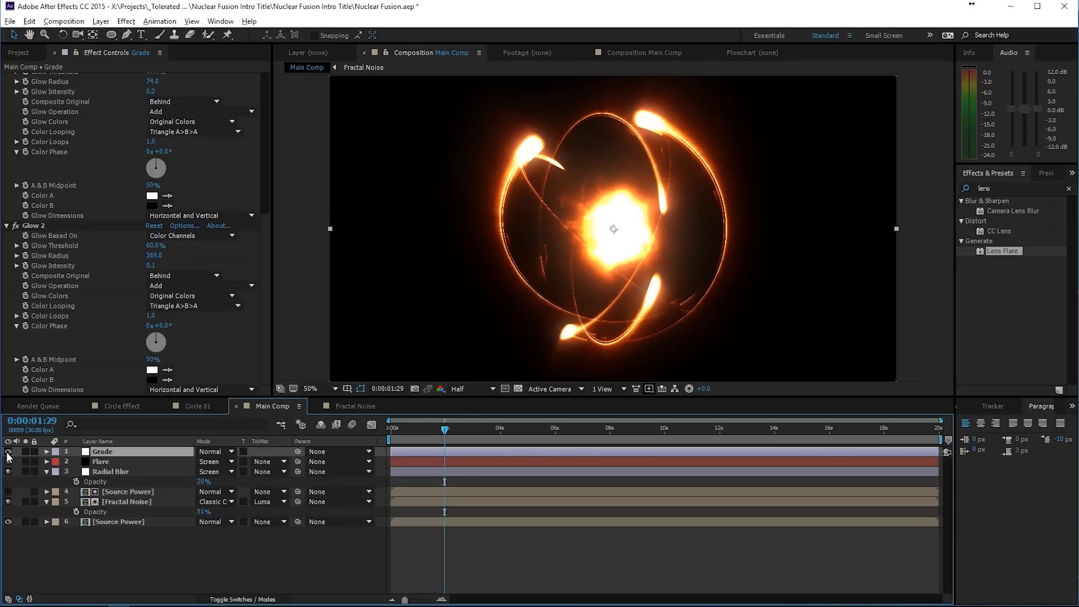
click(8, 453)
click(7, 453)
click(8, 453)
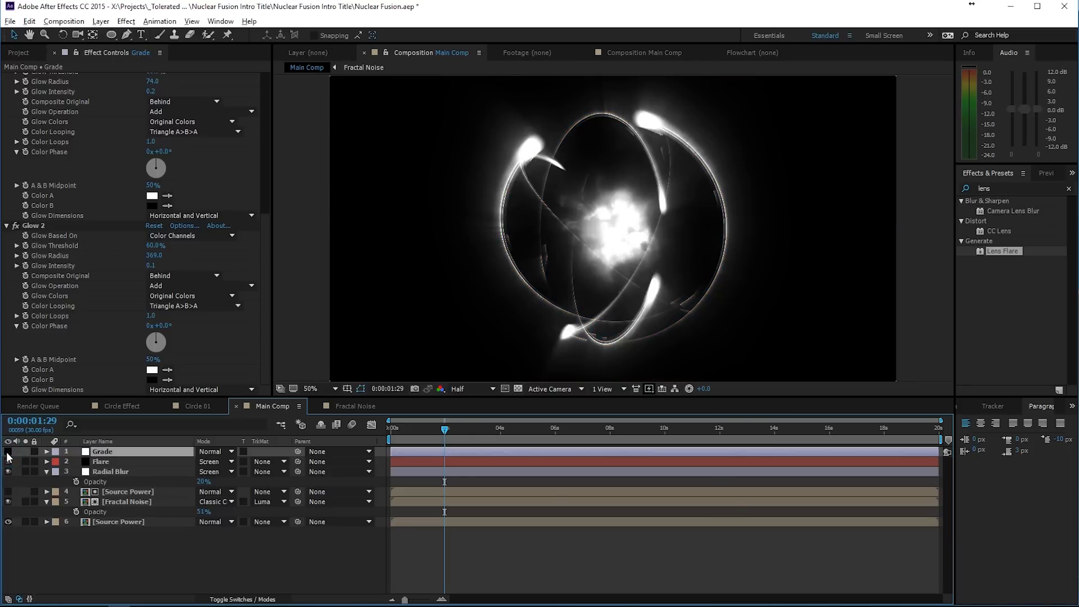
click(8, 453)
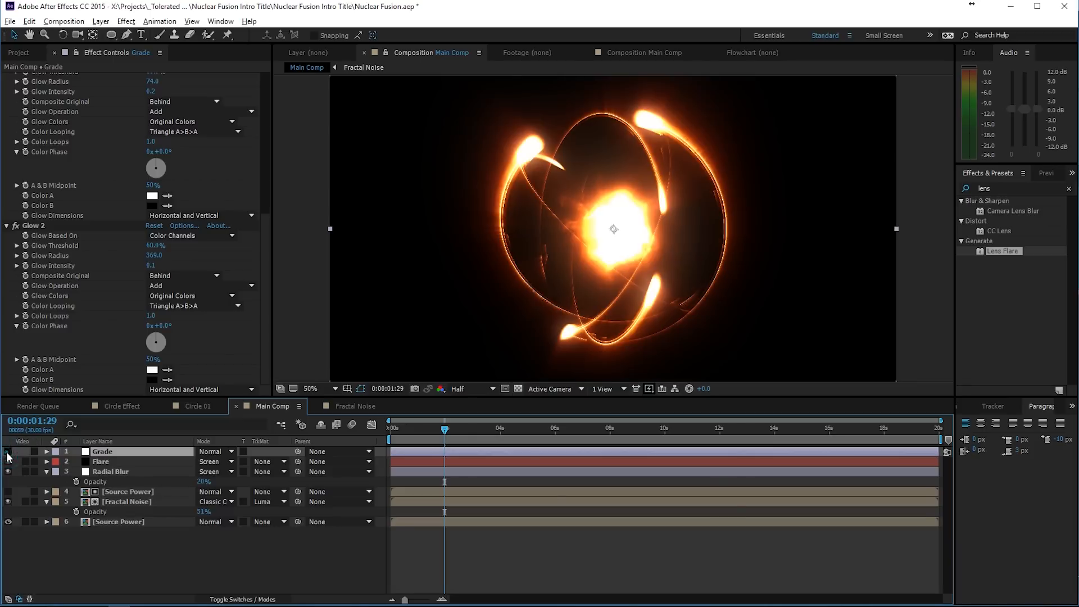
click(8, 453)
click(8, 452)
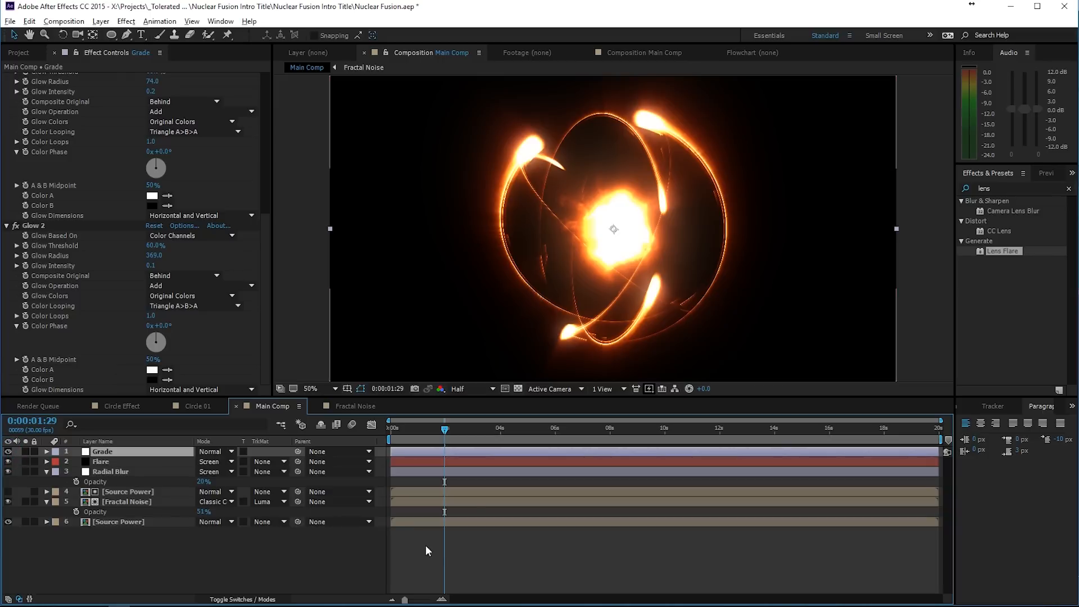
- Preview the graded animation in the Main Comp and move the current time to 0:00:01:13
click(444, 544)
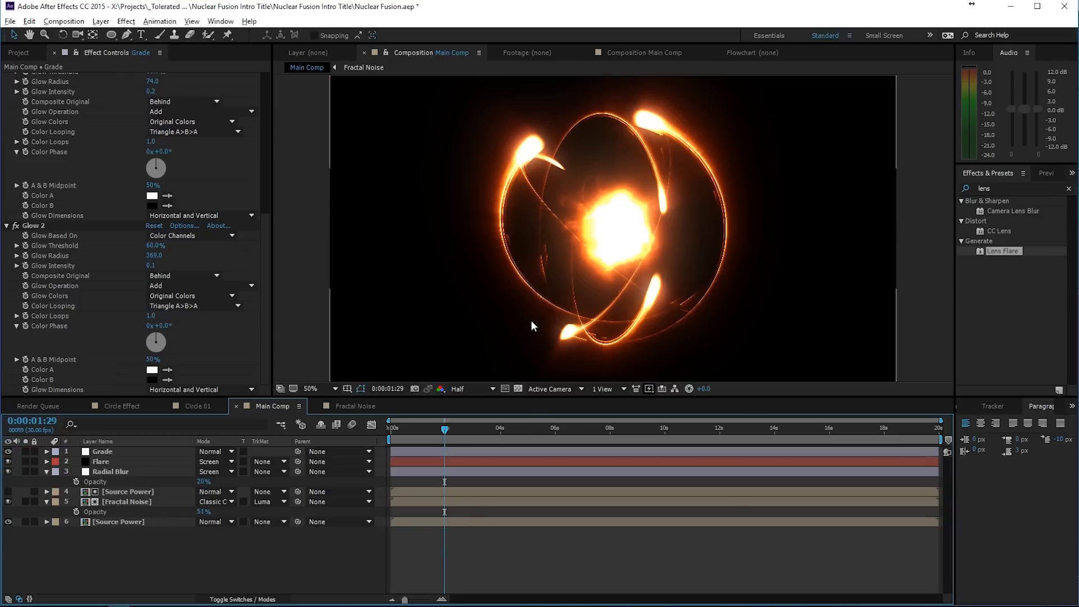
key(space)
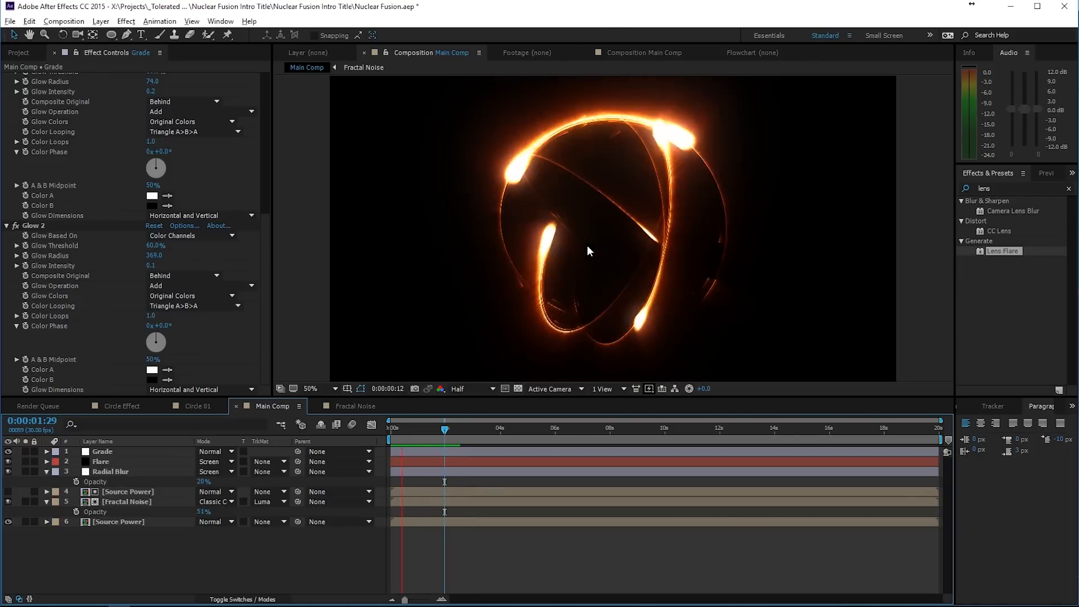
click(430, 428)
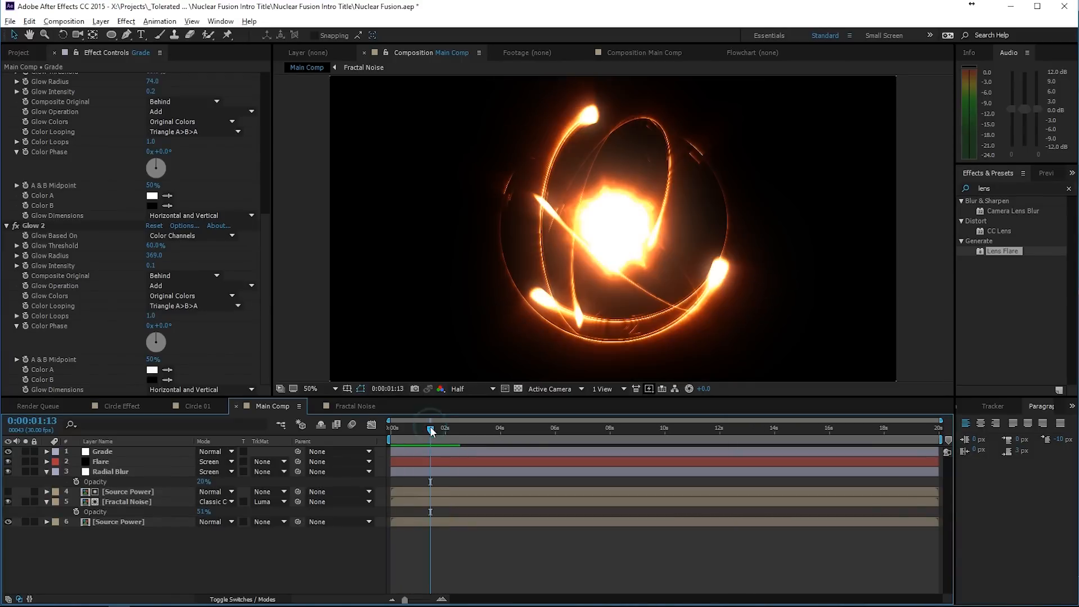